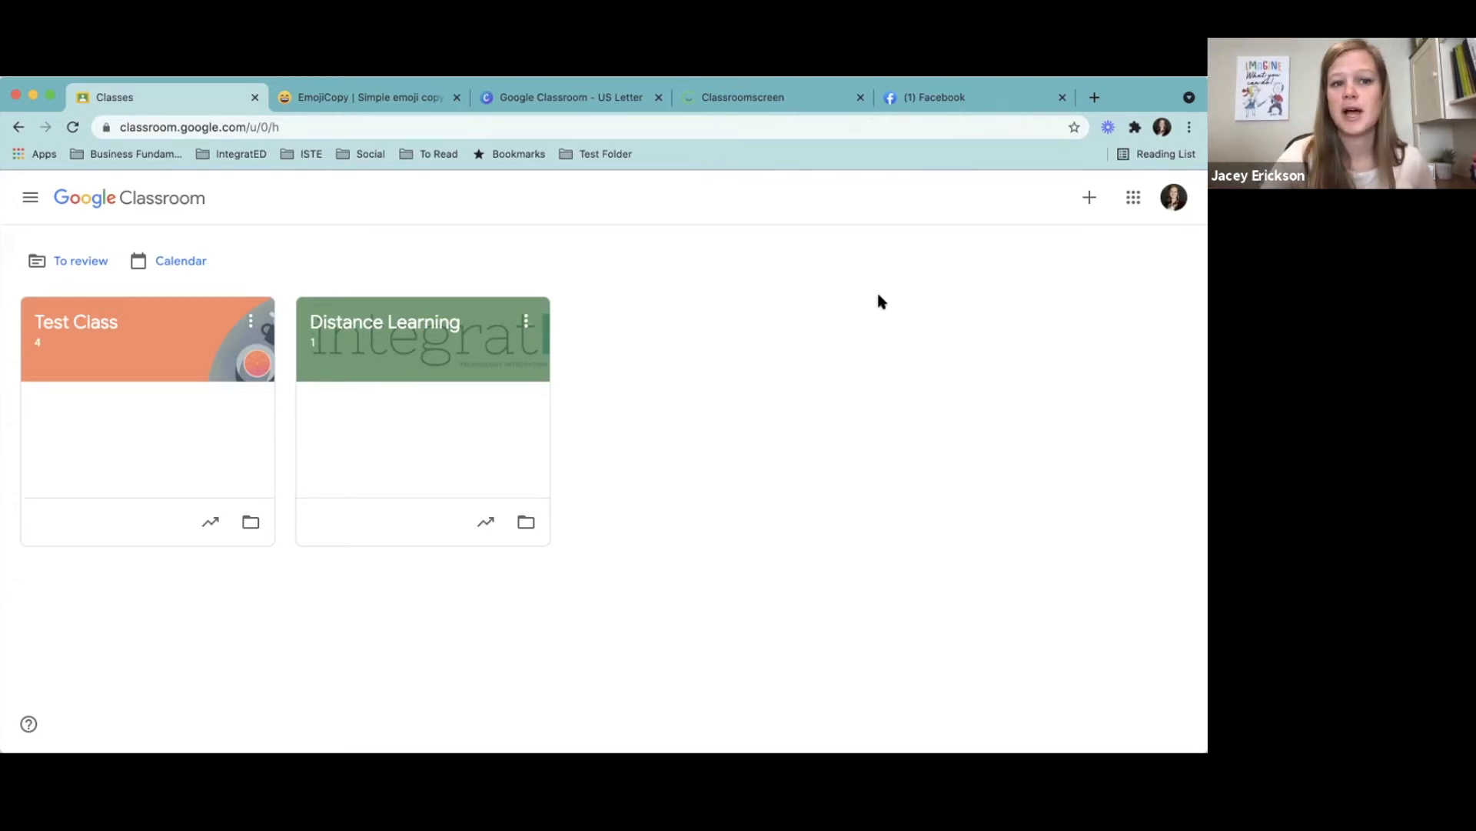
- Create a class named Technology 101 with section 101, subject Technology Department (Professional Development) and room 4
left_click(1091, 202)
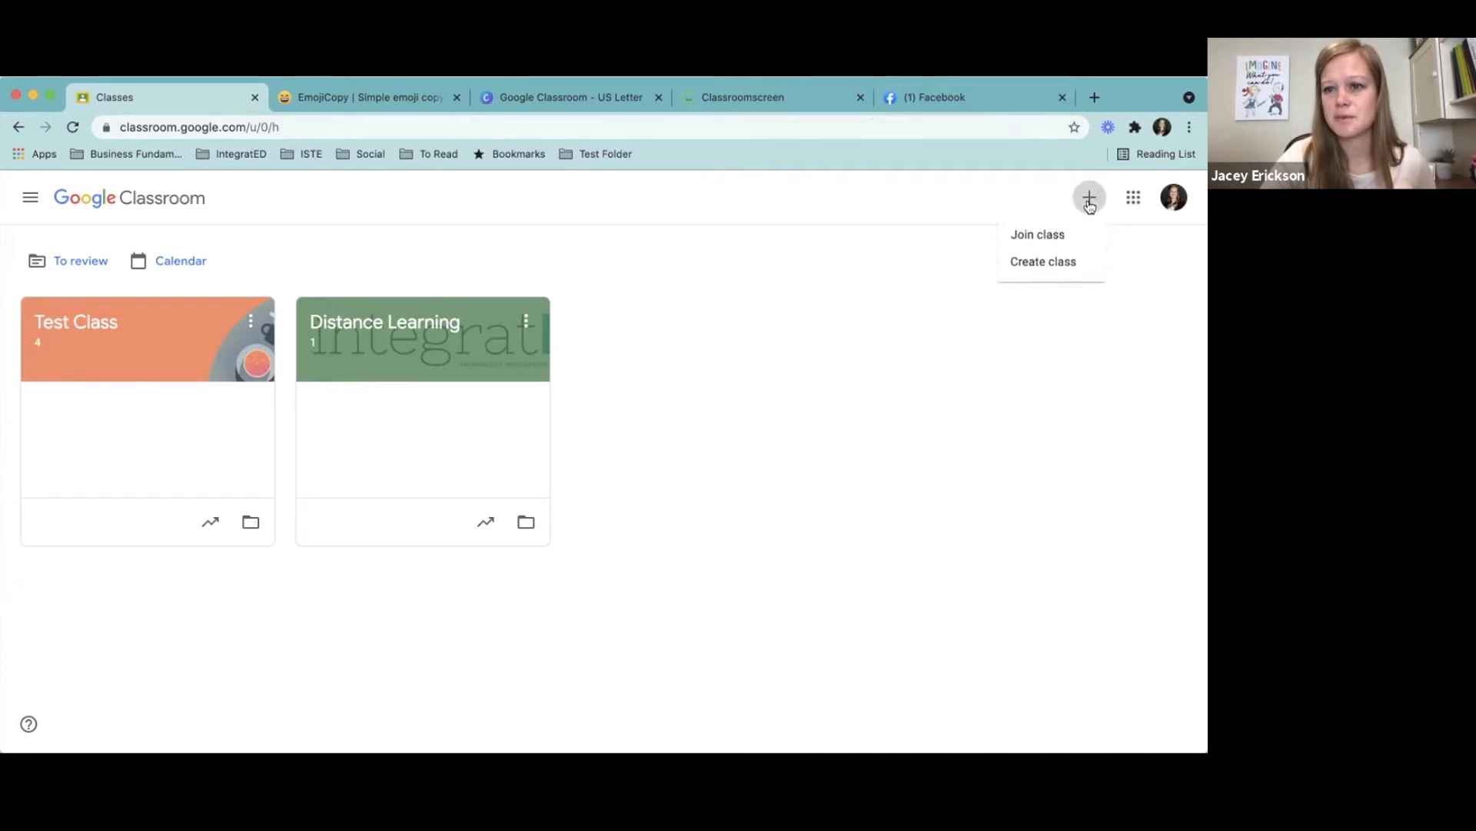
left_click(1031, 263)
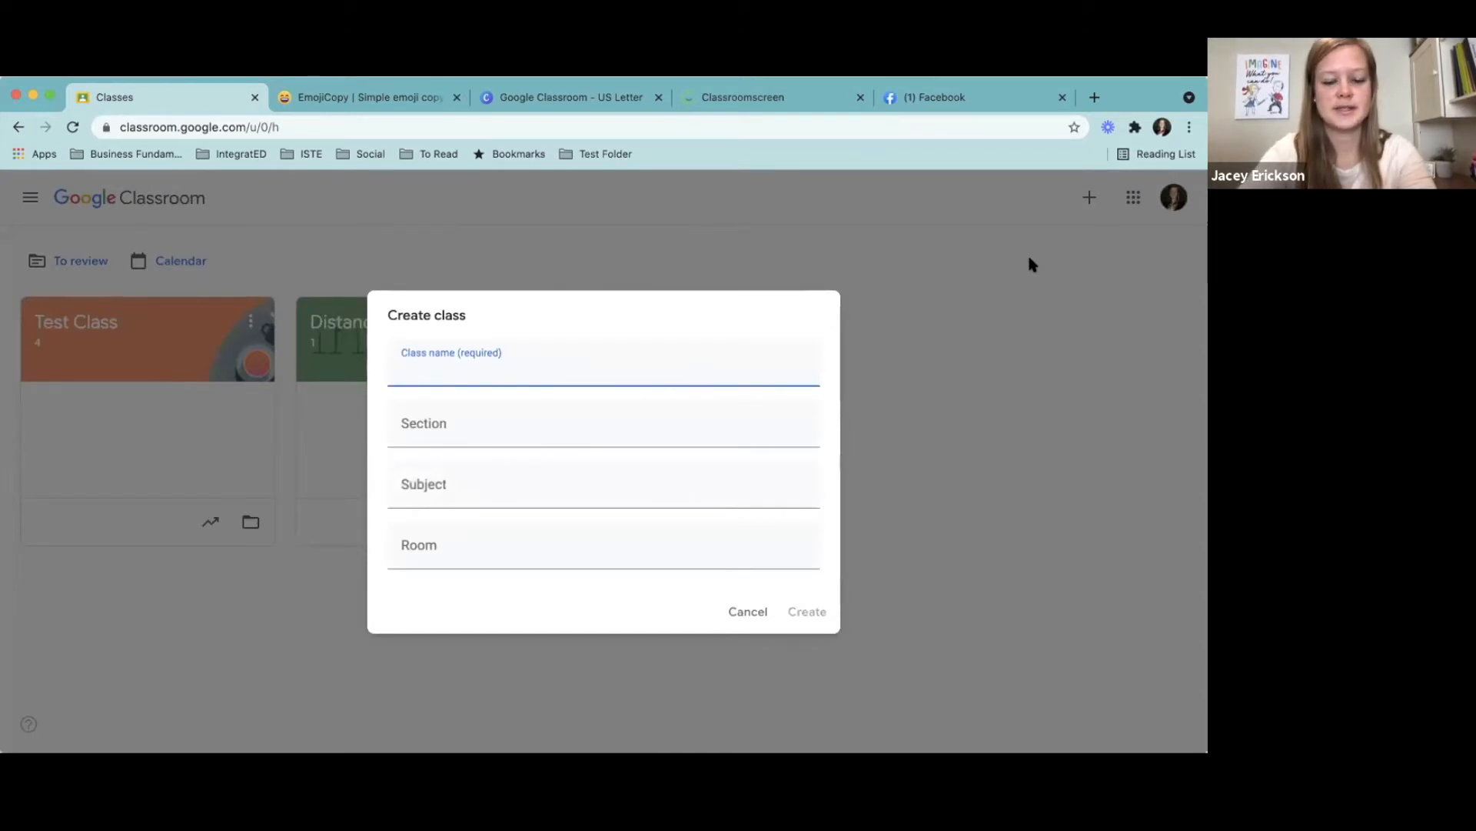
type("Technology 101")
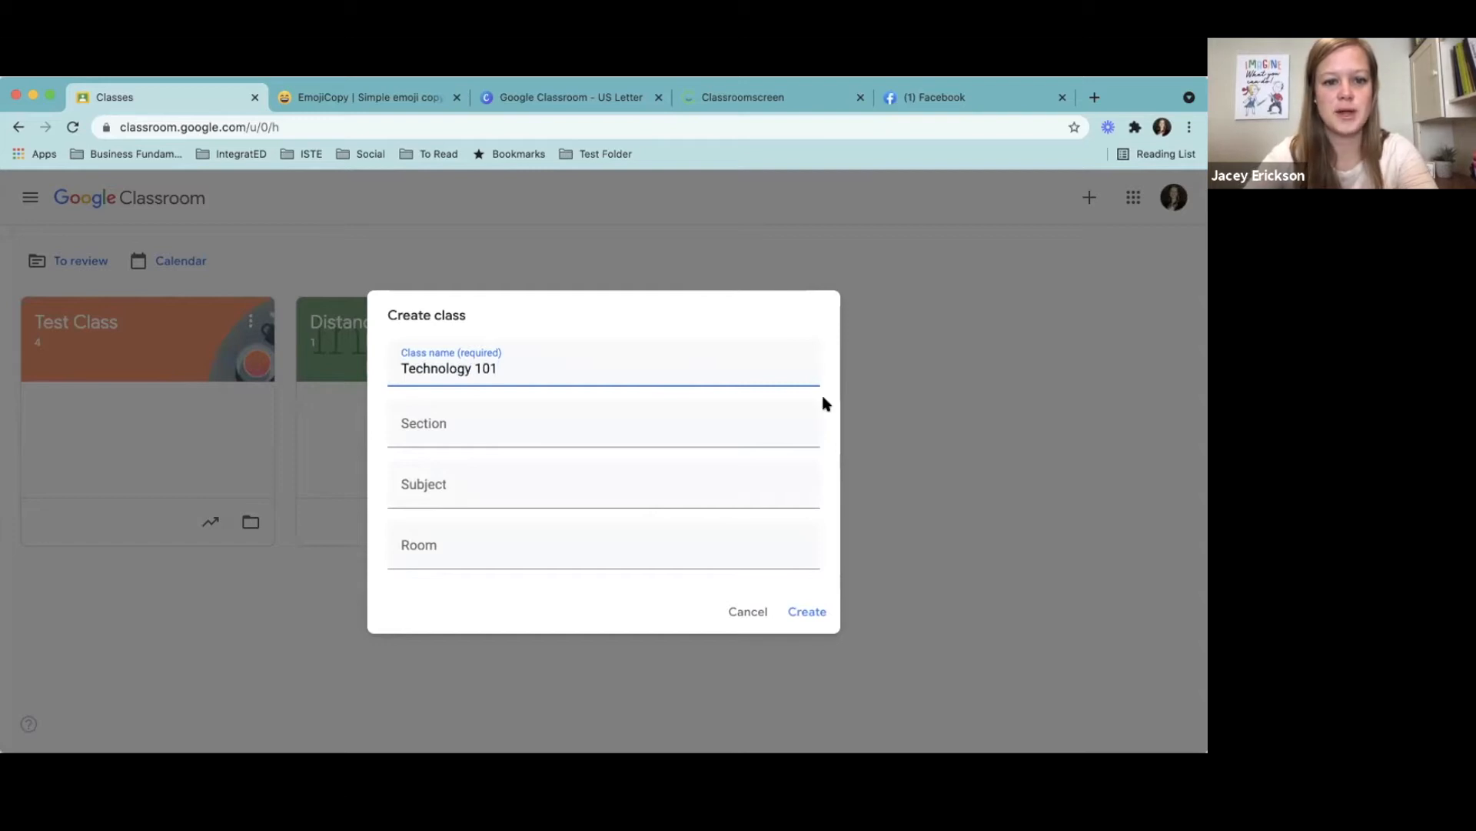
left_click(493, 425)
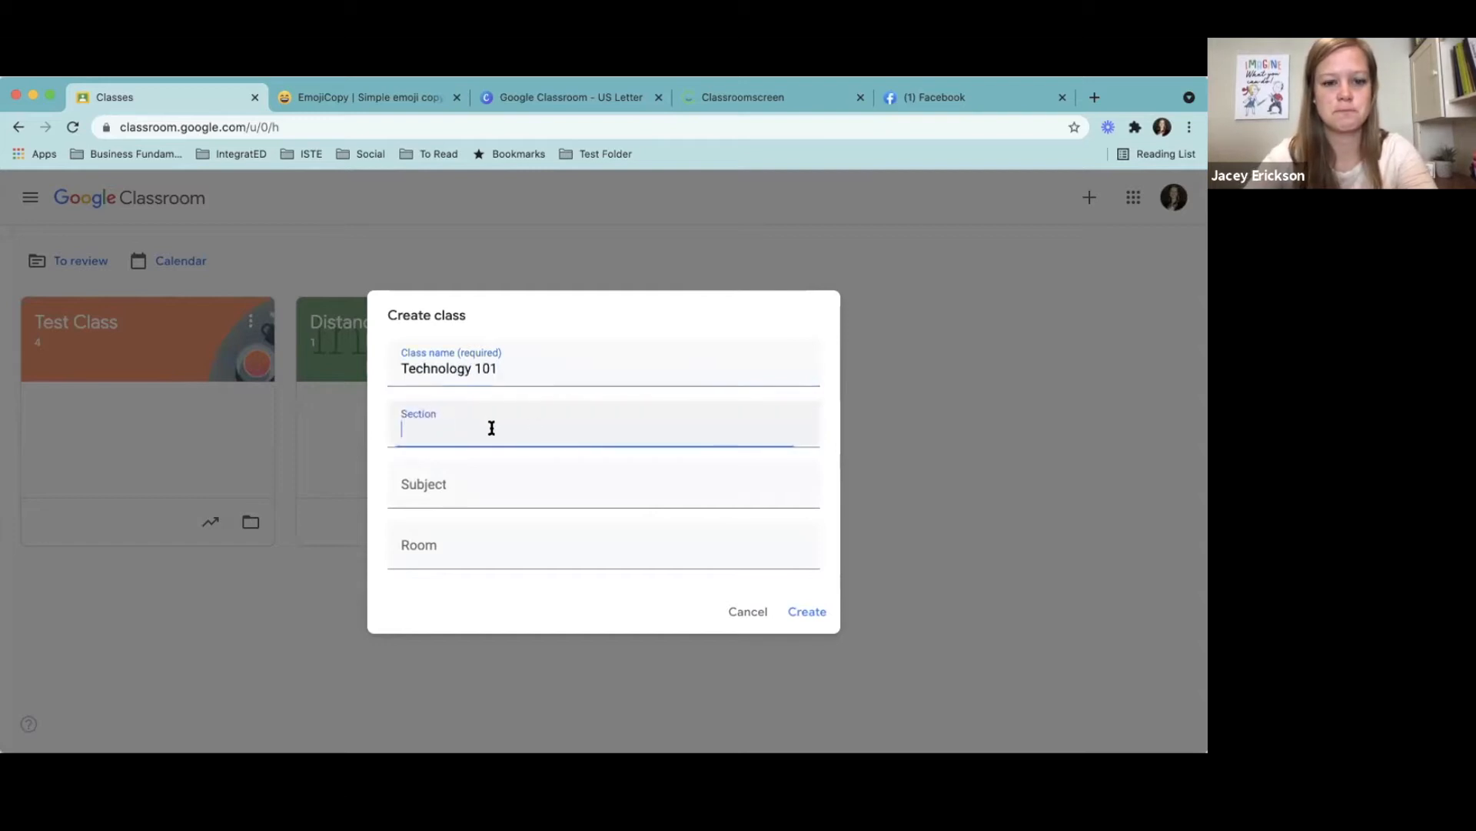
type("101")
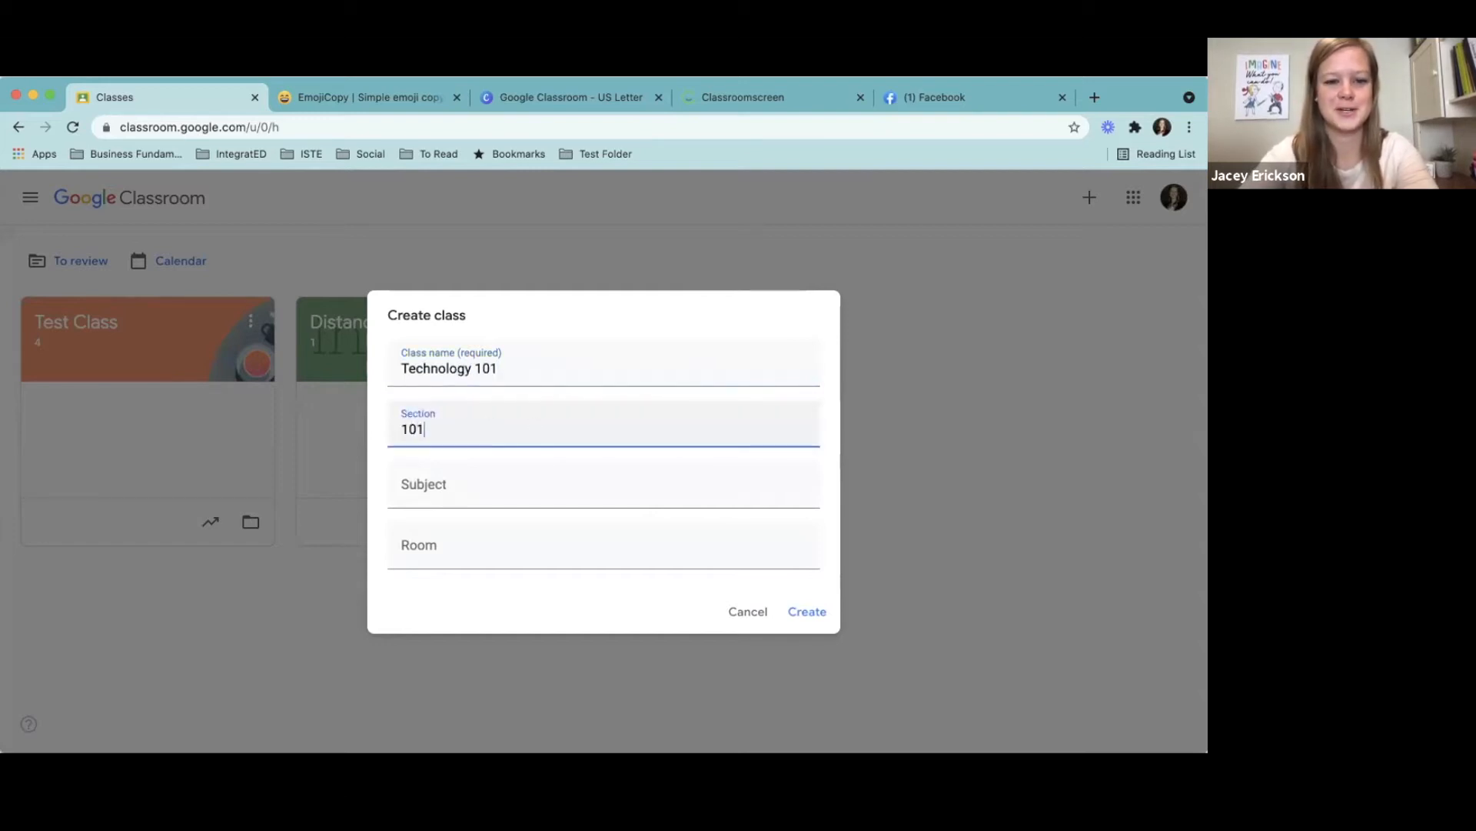
left_click(461, 485)
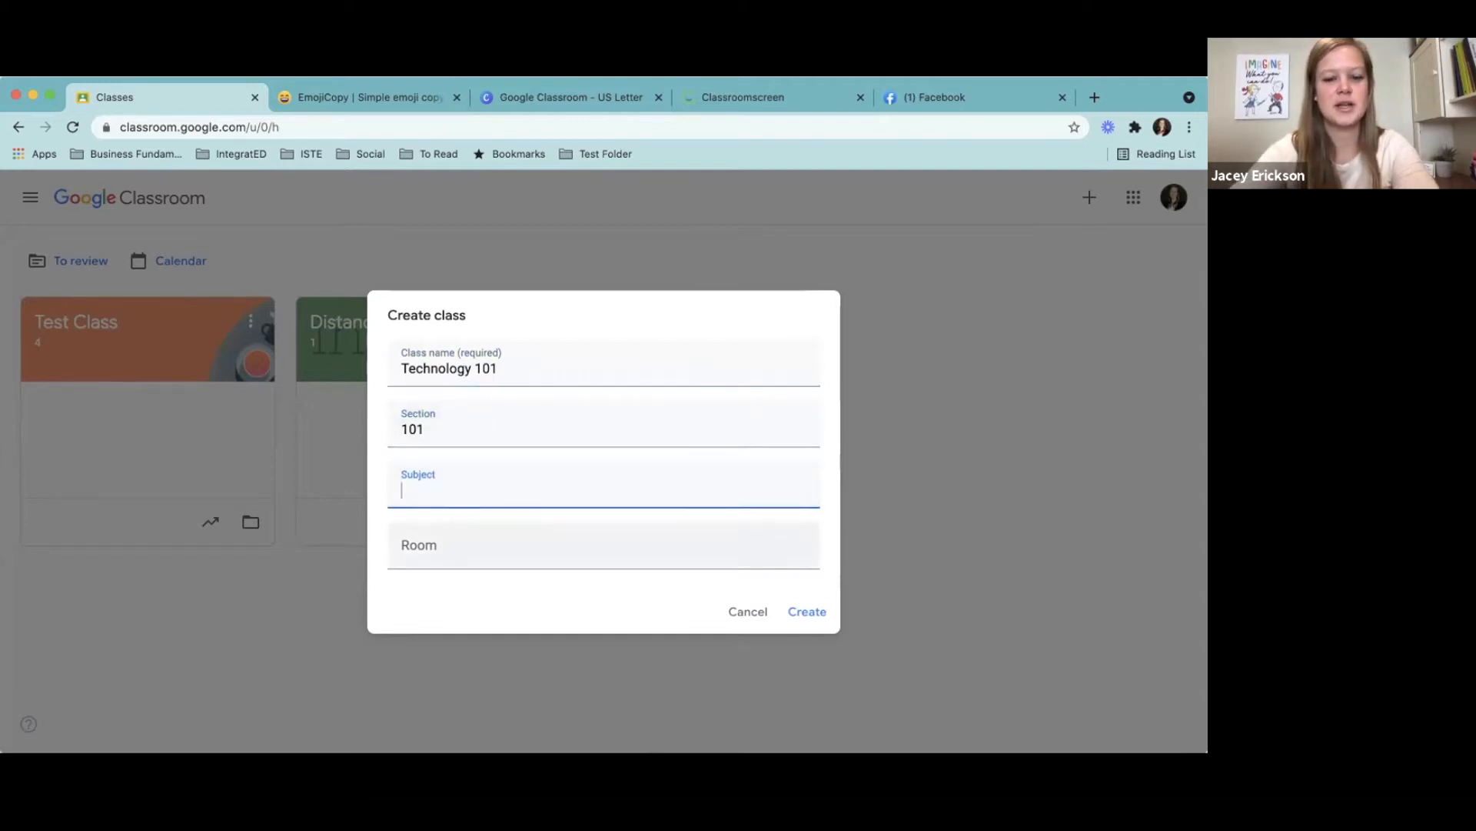
type("Tech")
left_click(482, 592)
left_click(456, 540)
type("4")
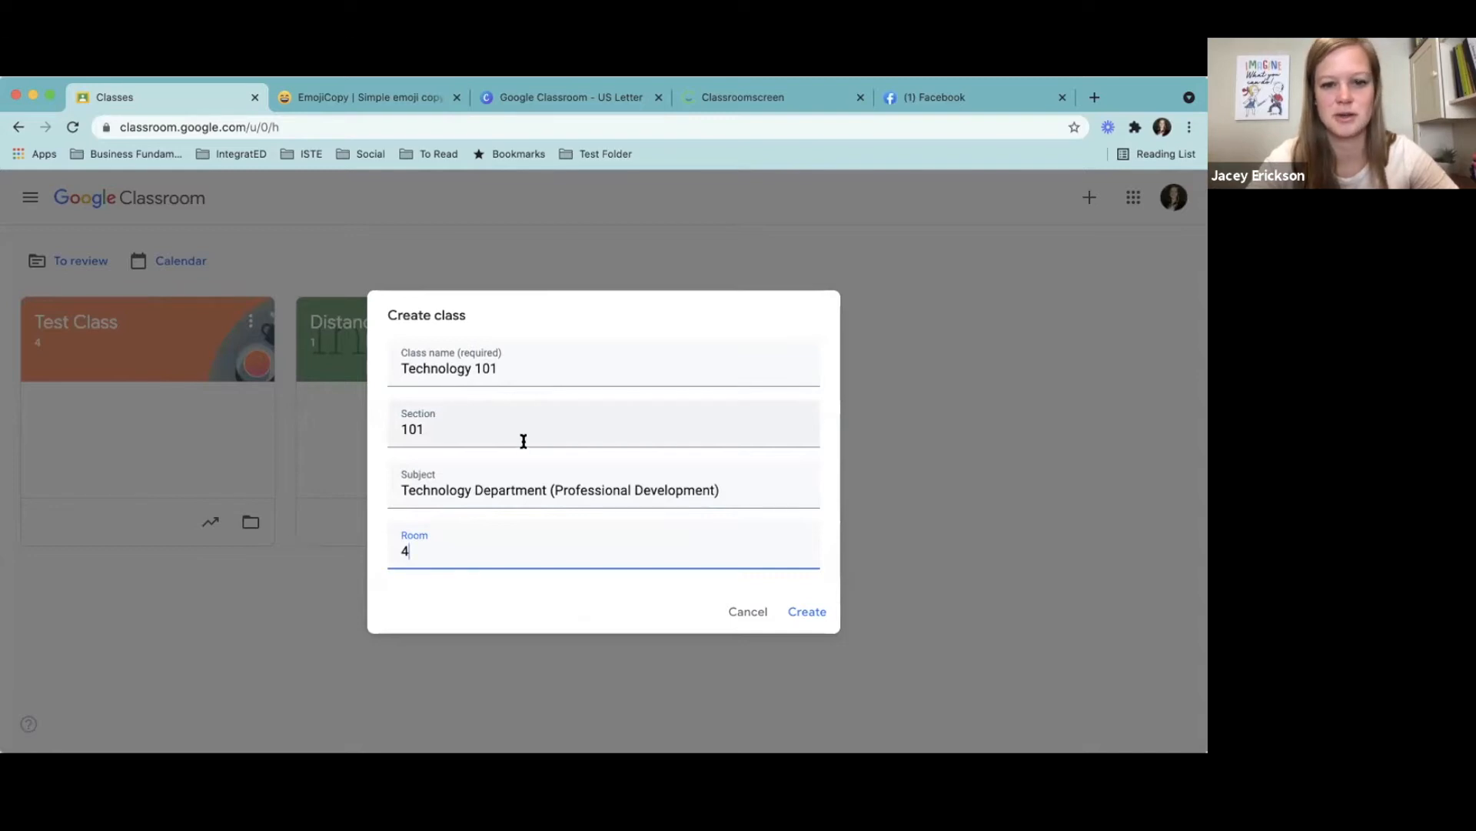
left_click(807, 613)
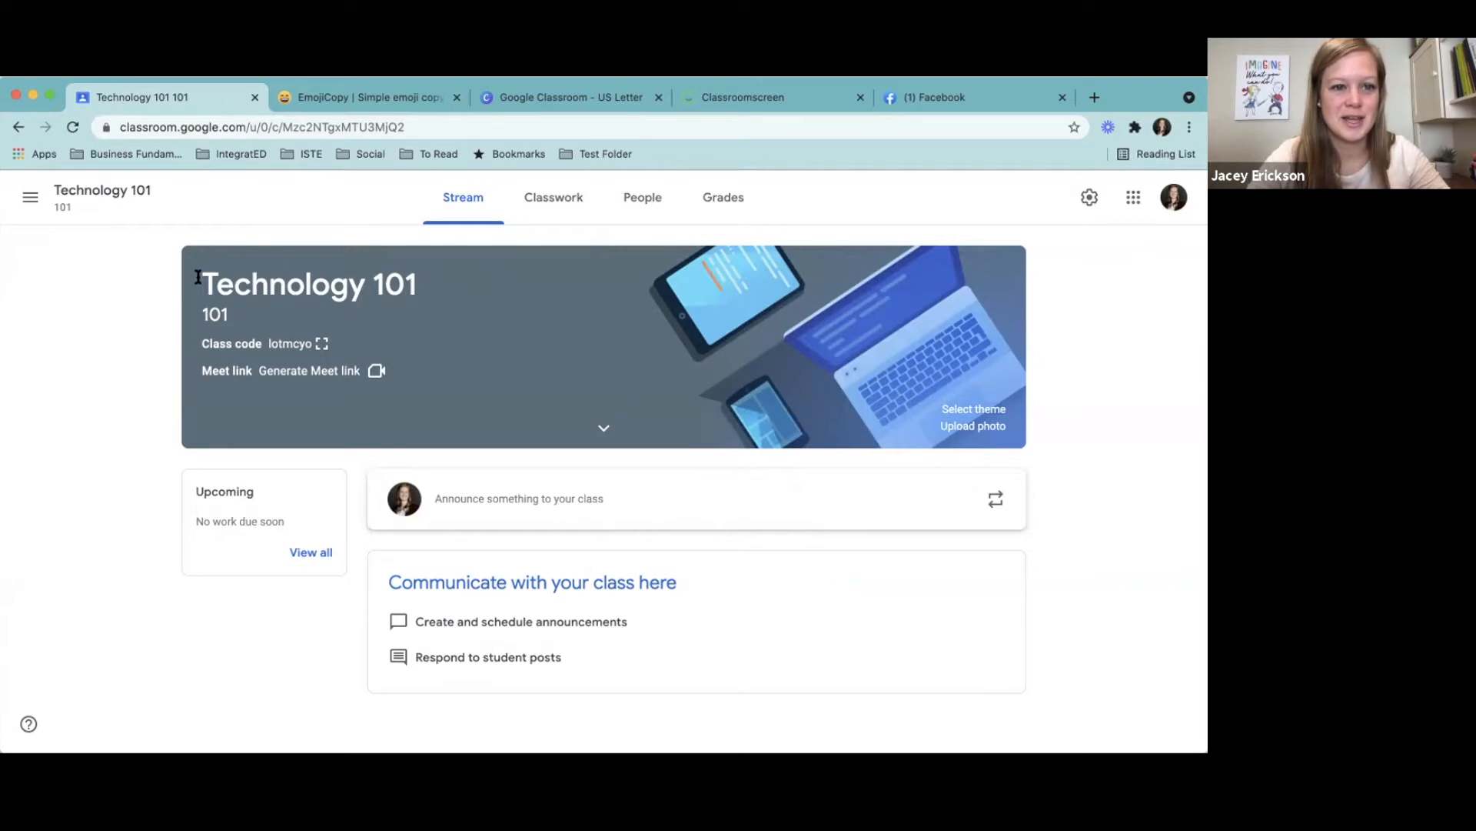
- Browse the class theme gallery's English & History and Math & Science images, and close it without choosing a theme
left_click(975, 411)
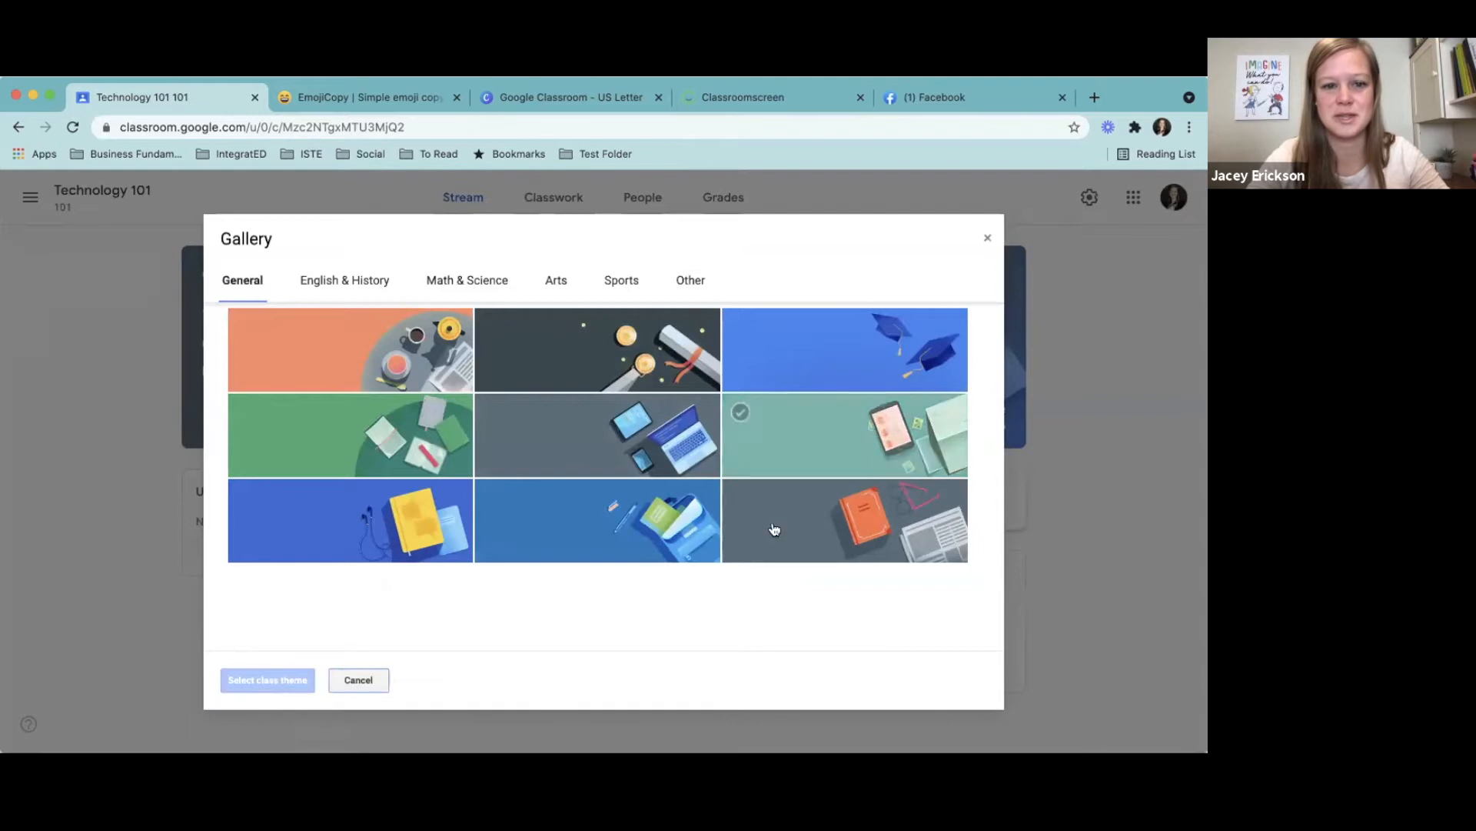
left_click(340, 278)
left_click(498, 284)
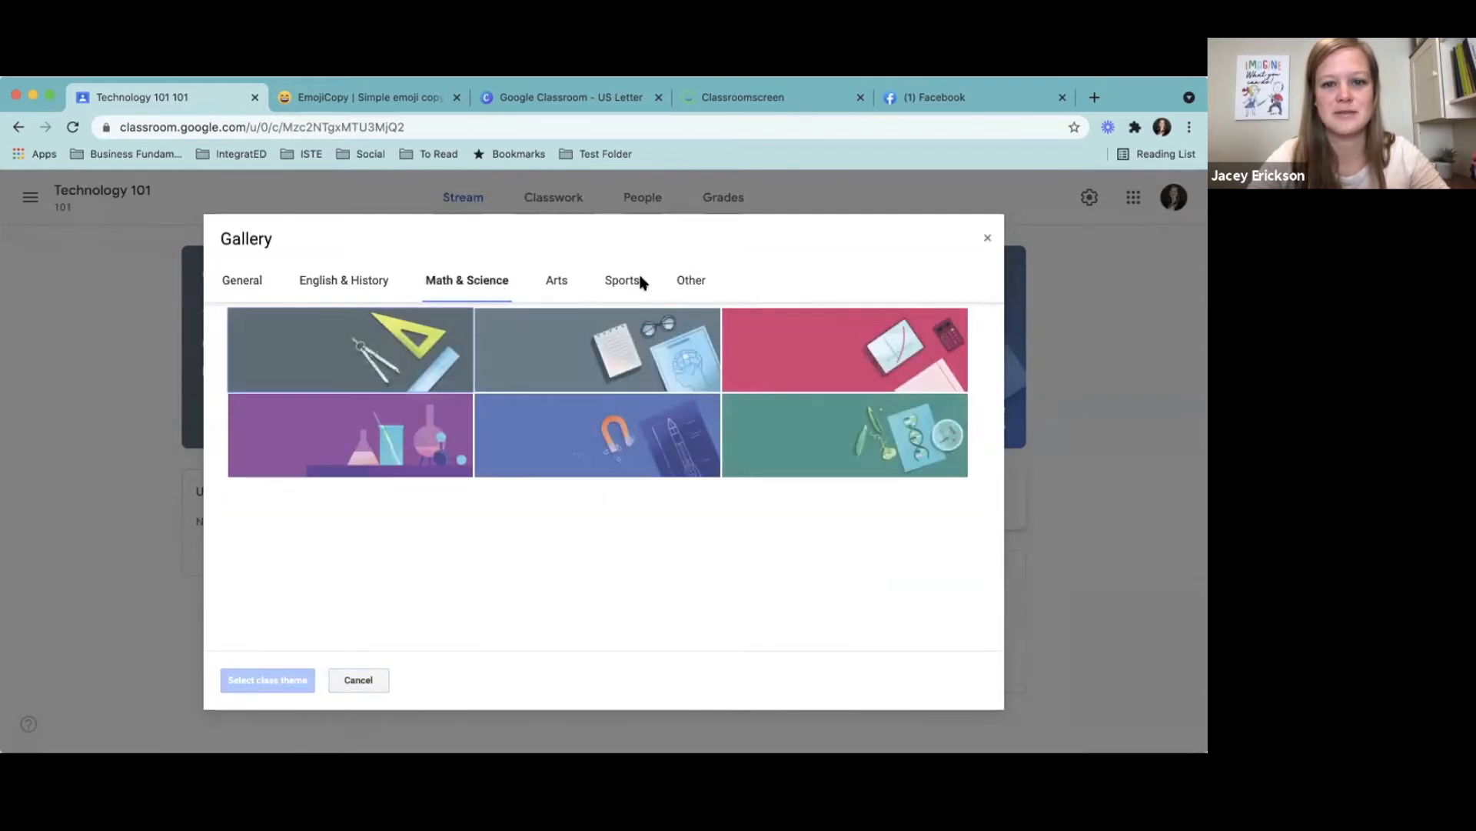
left_click(987, 238)
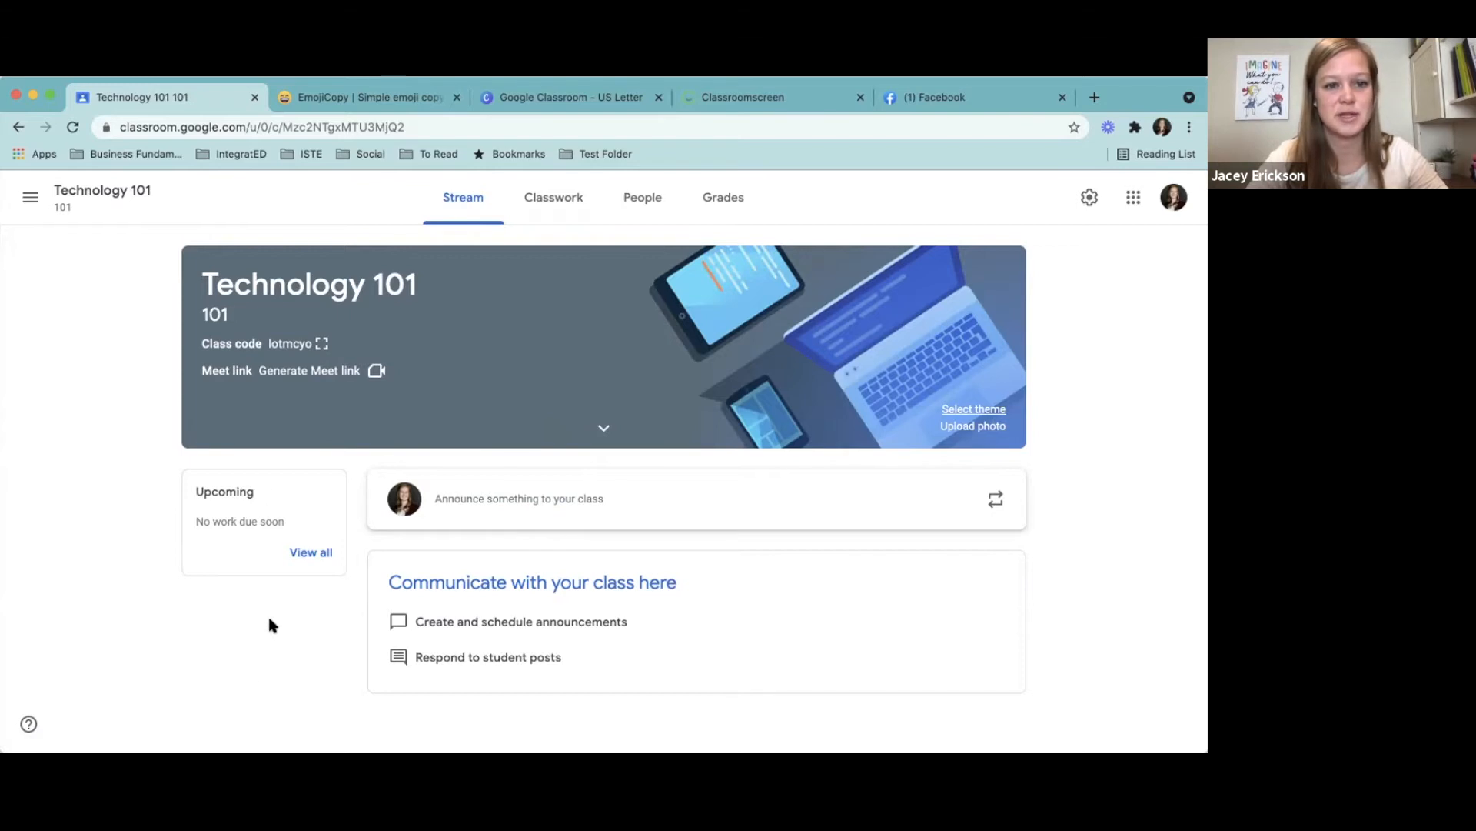
- View the enlarged class code and the invitation form for students, closing each without inviting anyone
left_click(323, 346)
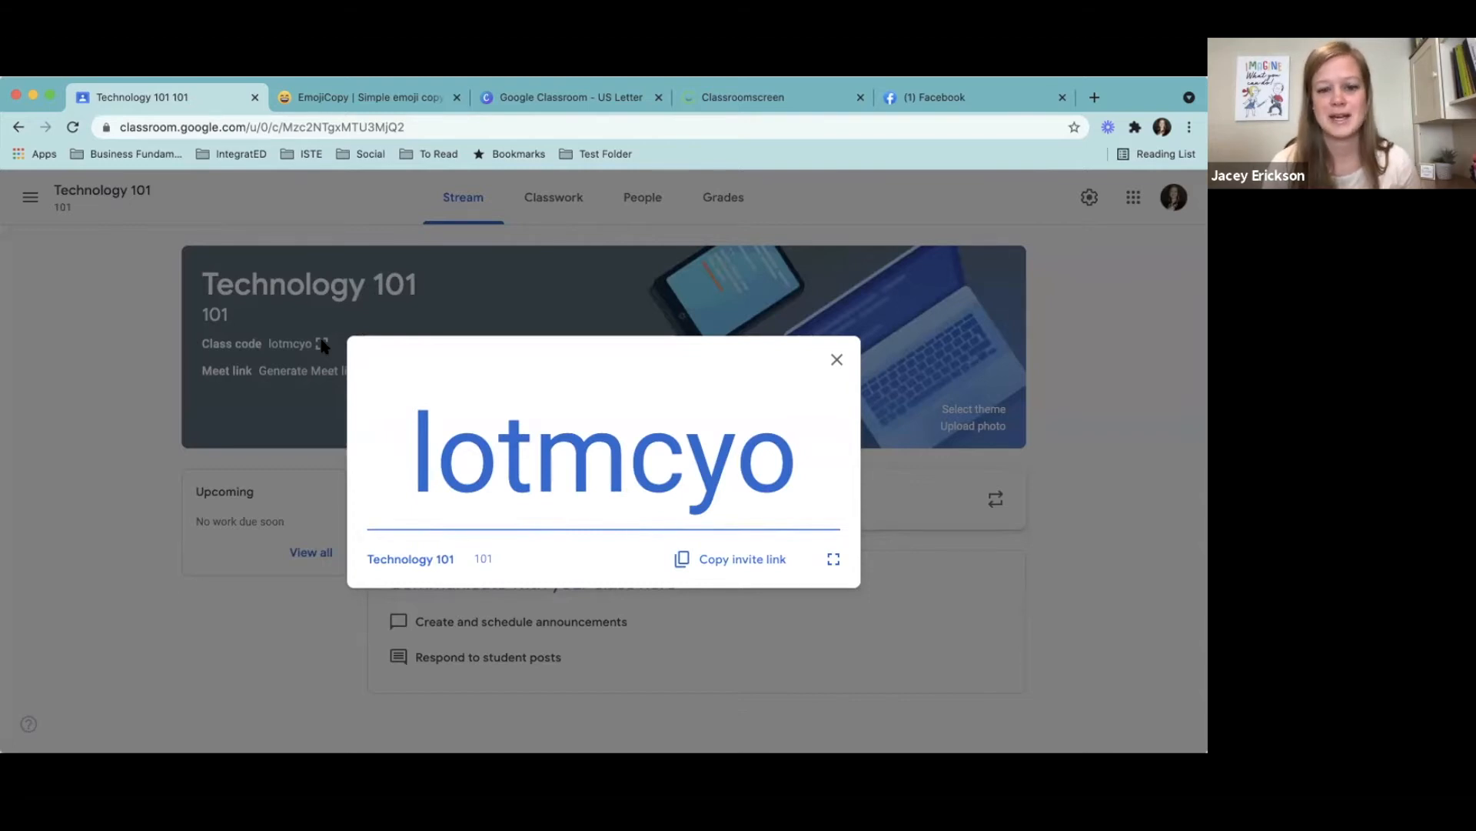
left_click(837, 360)
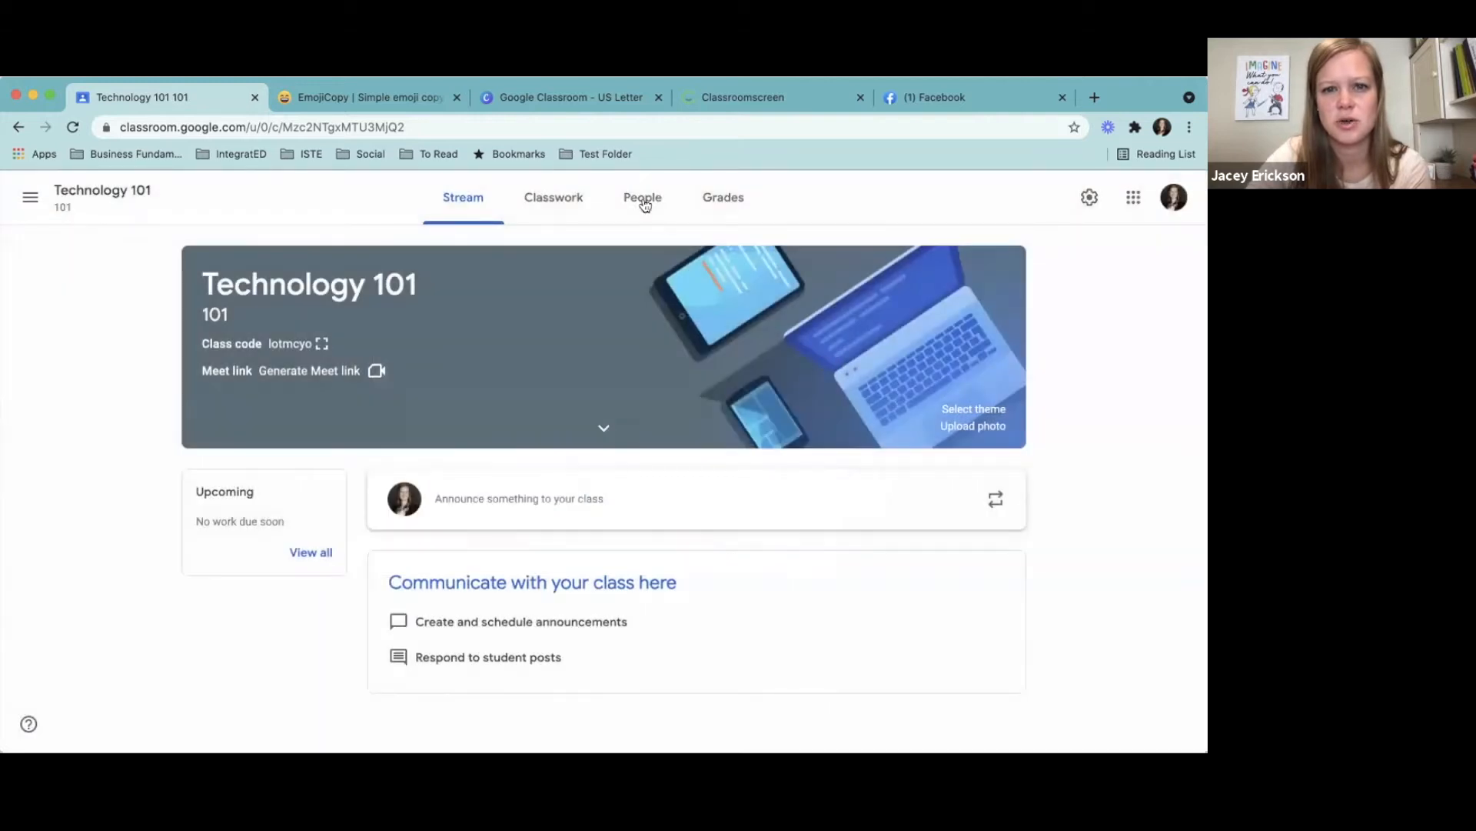
left_click(635, 197)
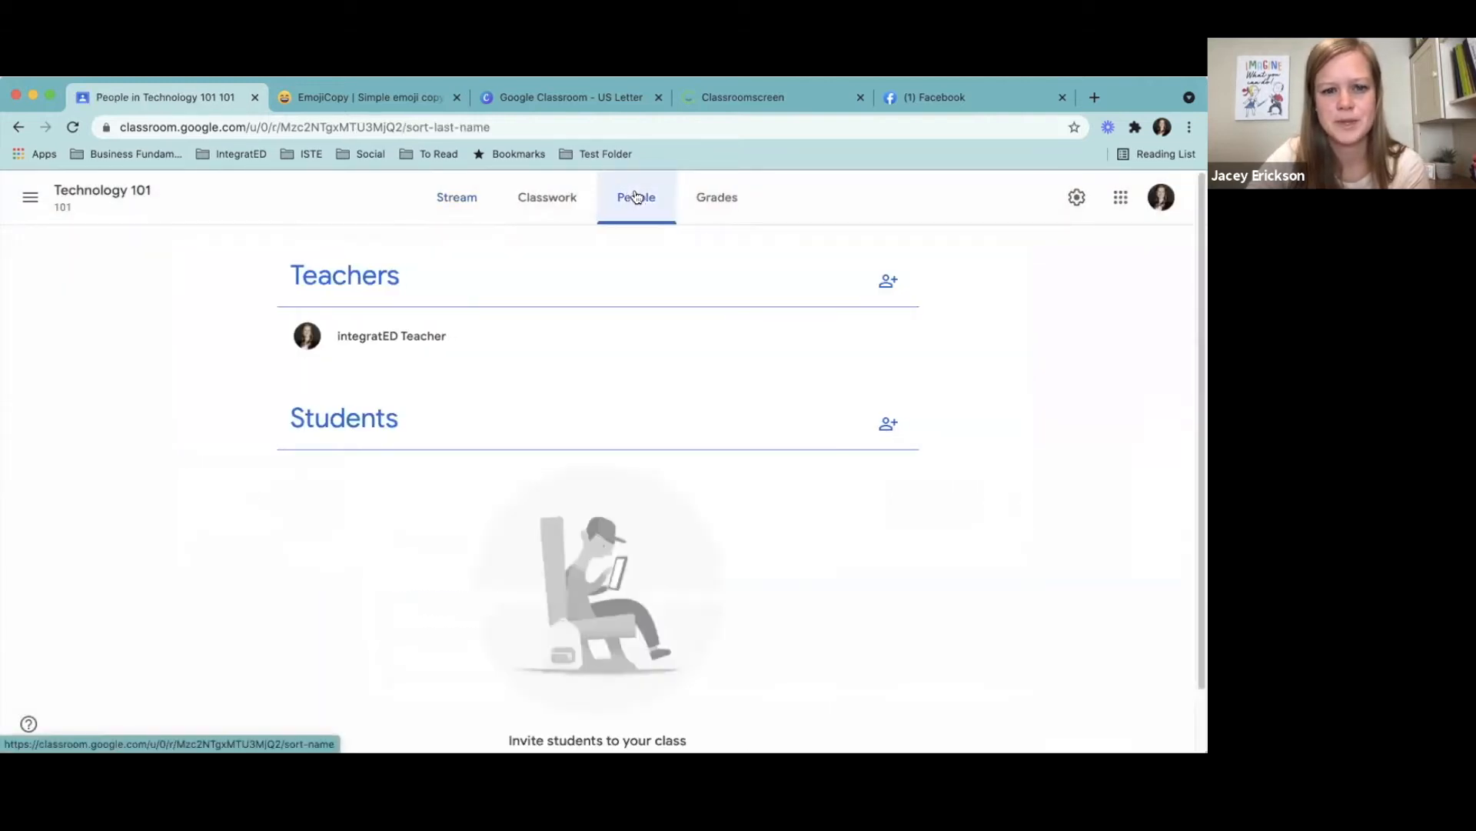
left_click(888, 426)
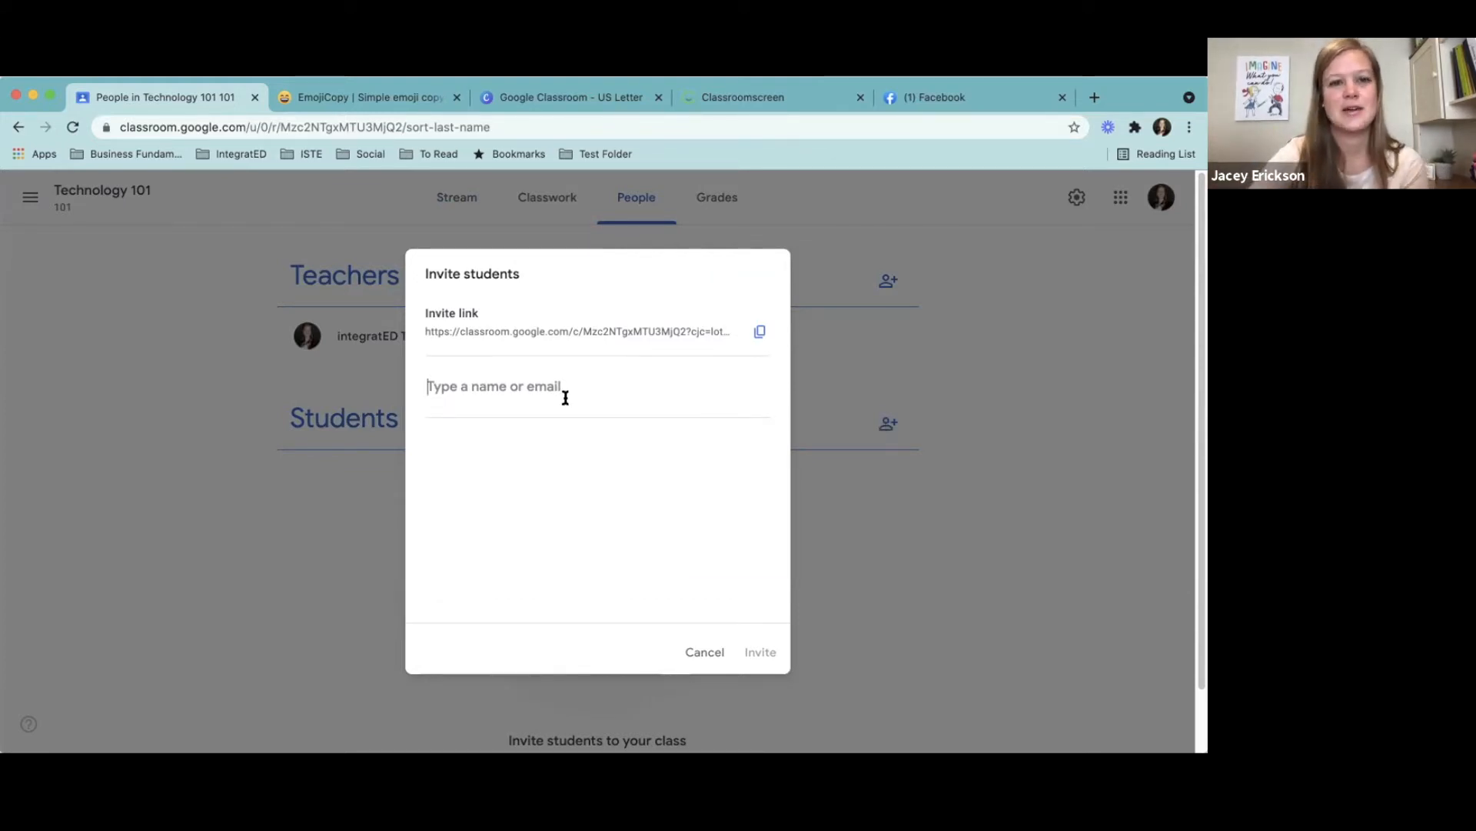
left_click(702, 652)
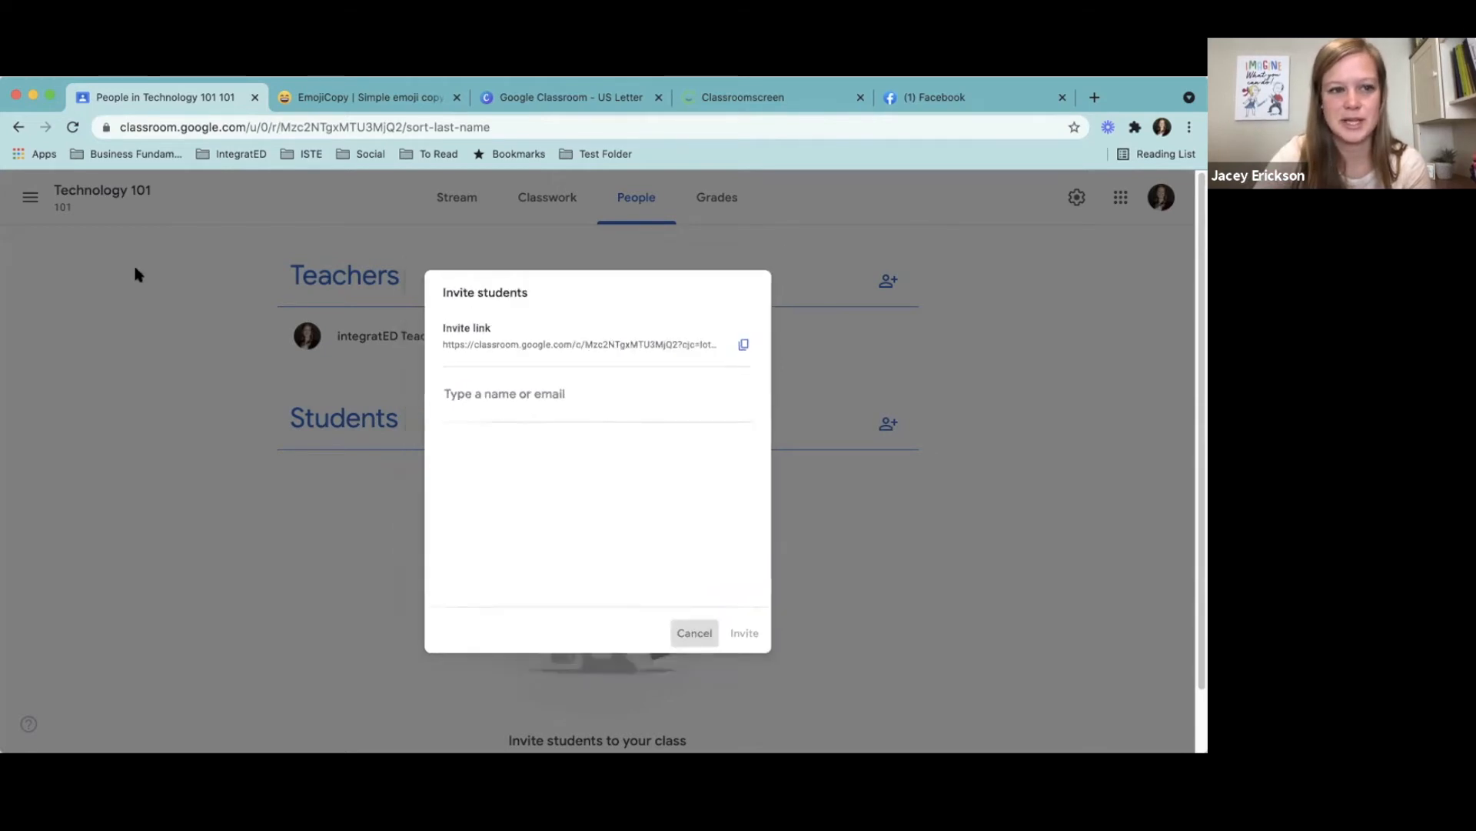
- Return to the overview of all classes and reopen the Technology 101 class
left_click(102, 190)
left_click(30, 197)
left_click(84, 200)
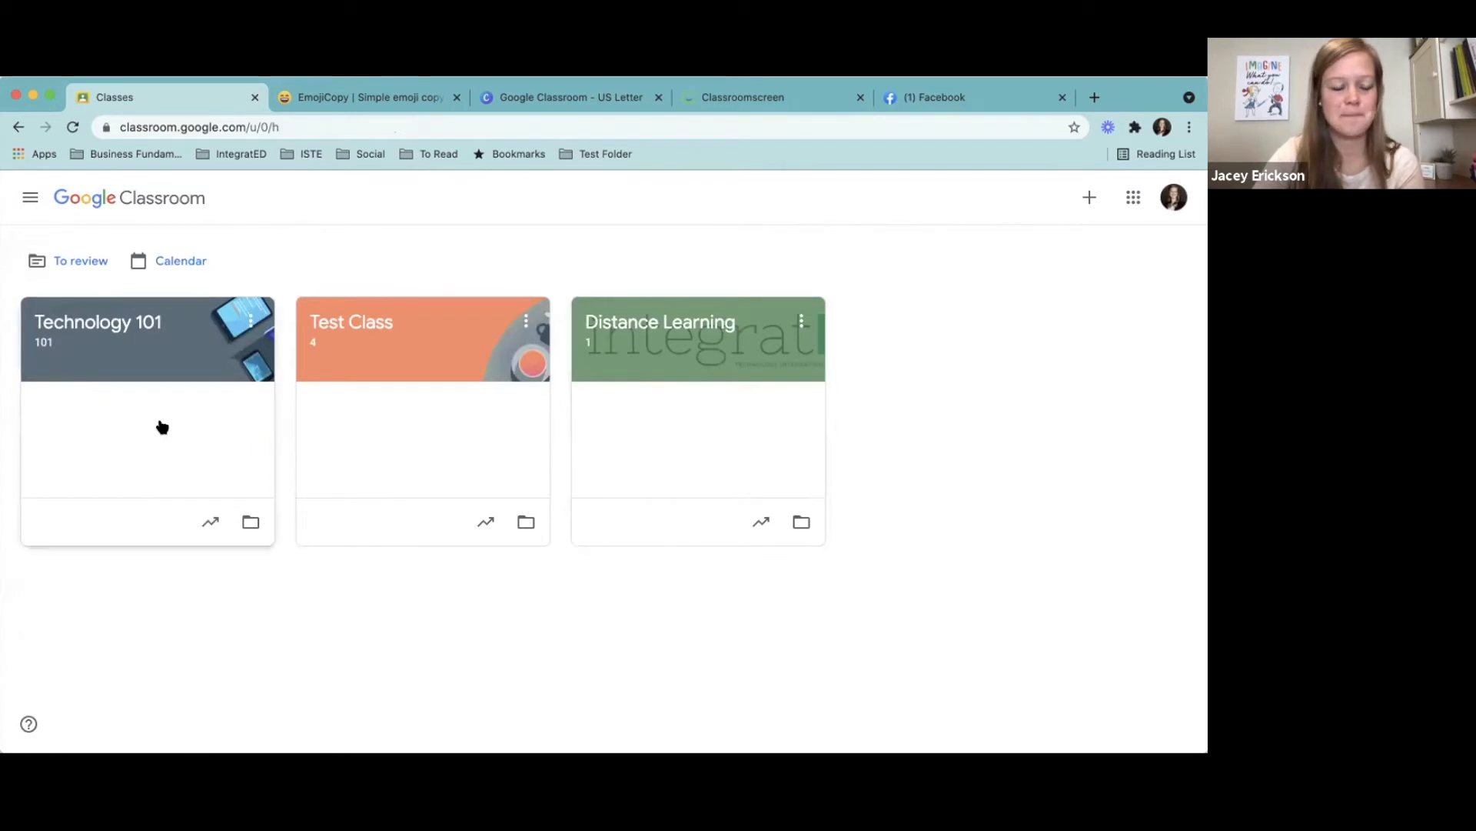
left_click(125, 339)
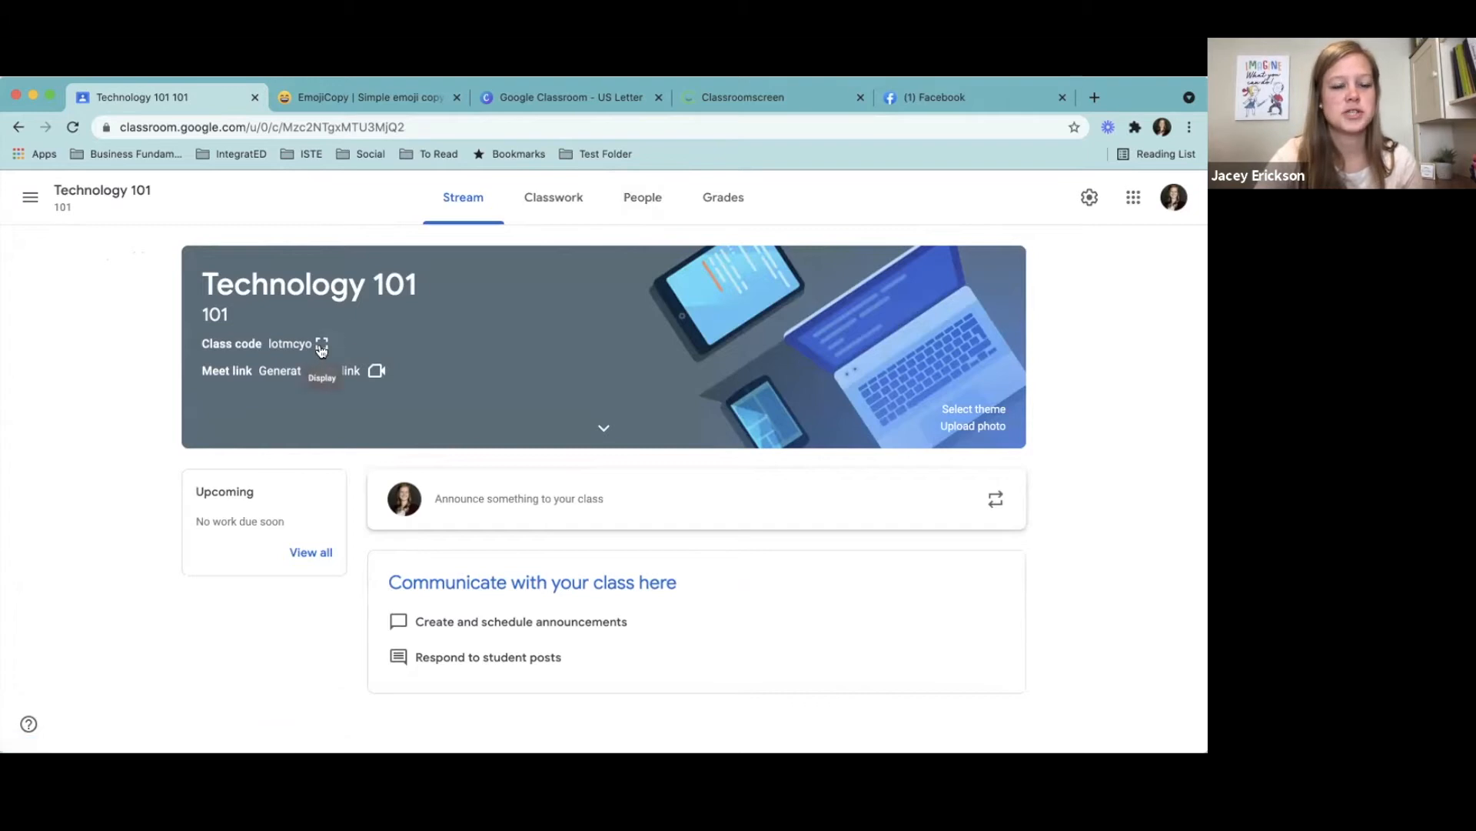
- View the form for joining a class by class code from the classes overview, and leave it without joining
left_click(30, 198)
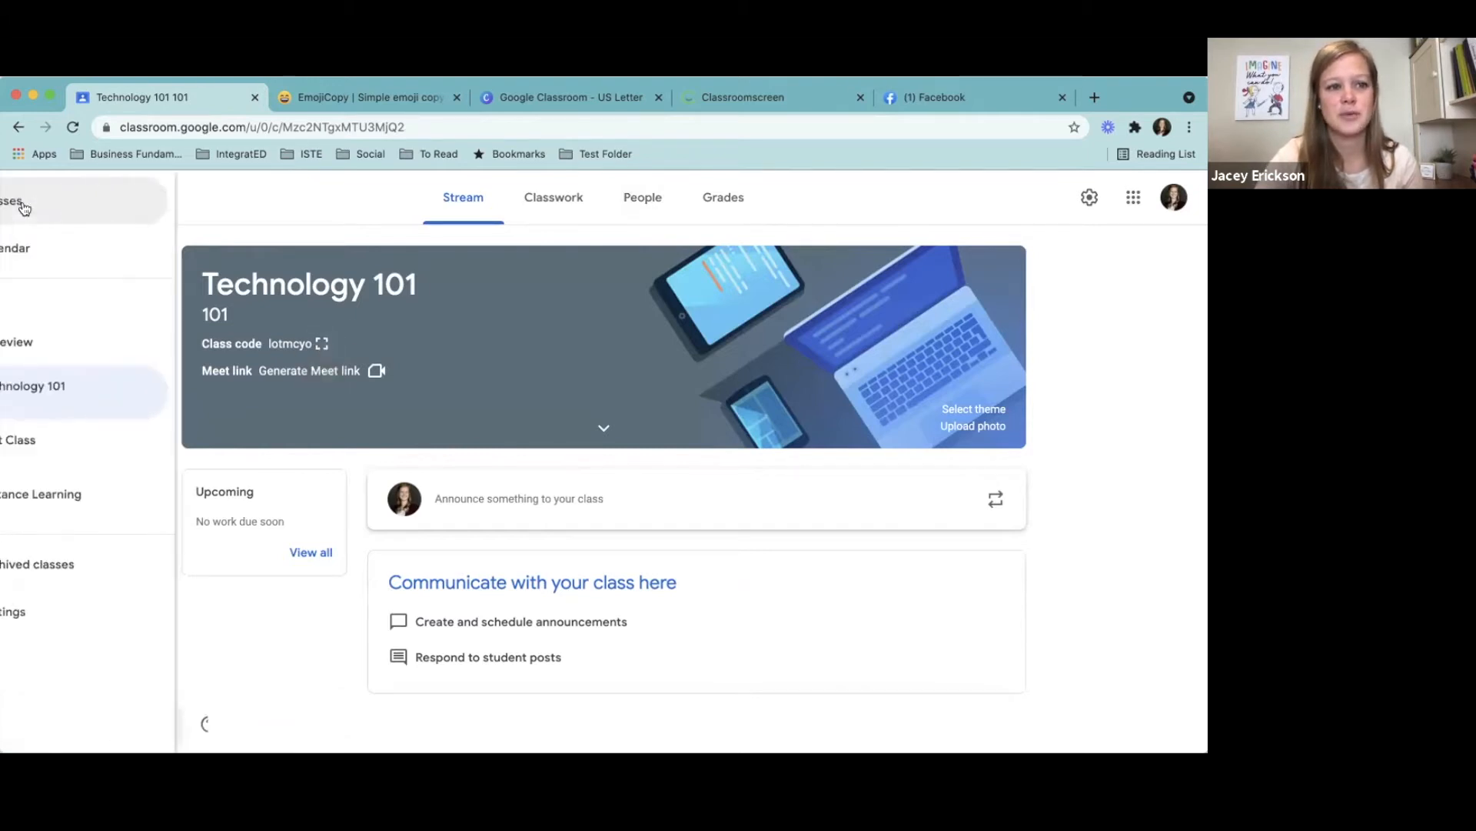
left_click(83, 197)
left_click(1092, 198)
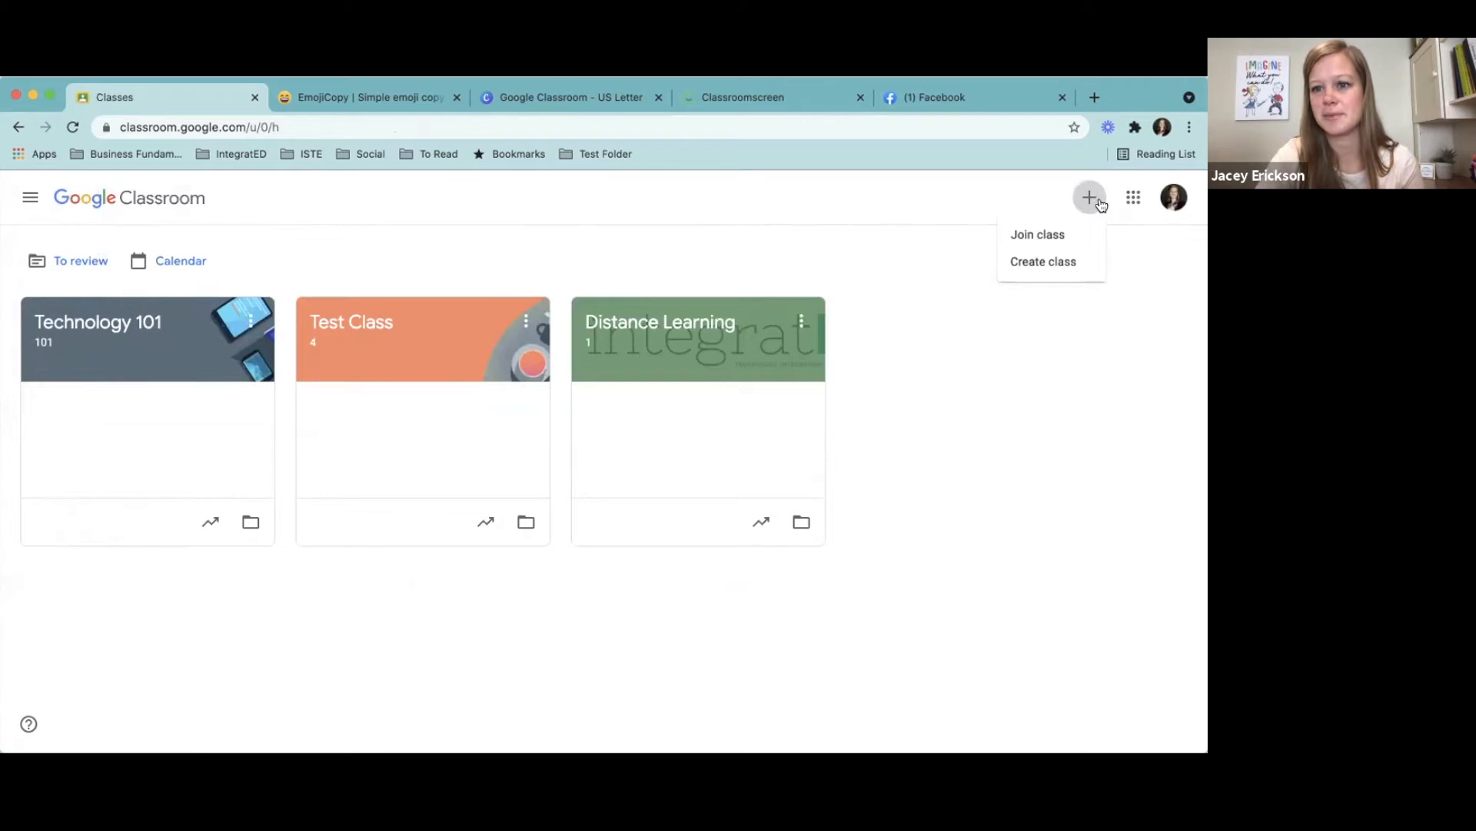
left_click(1043, 236)
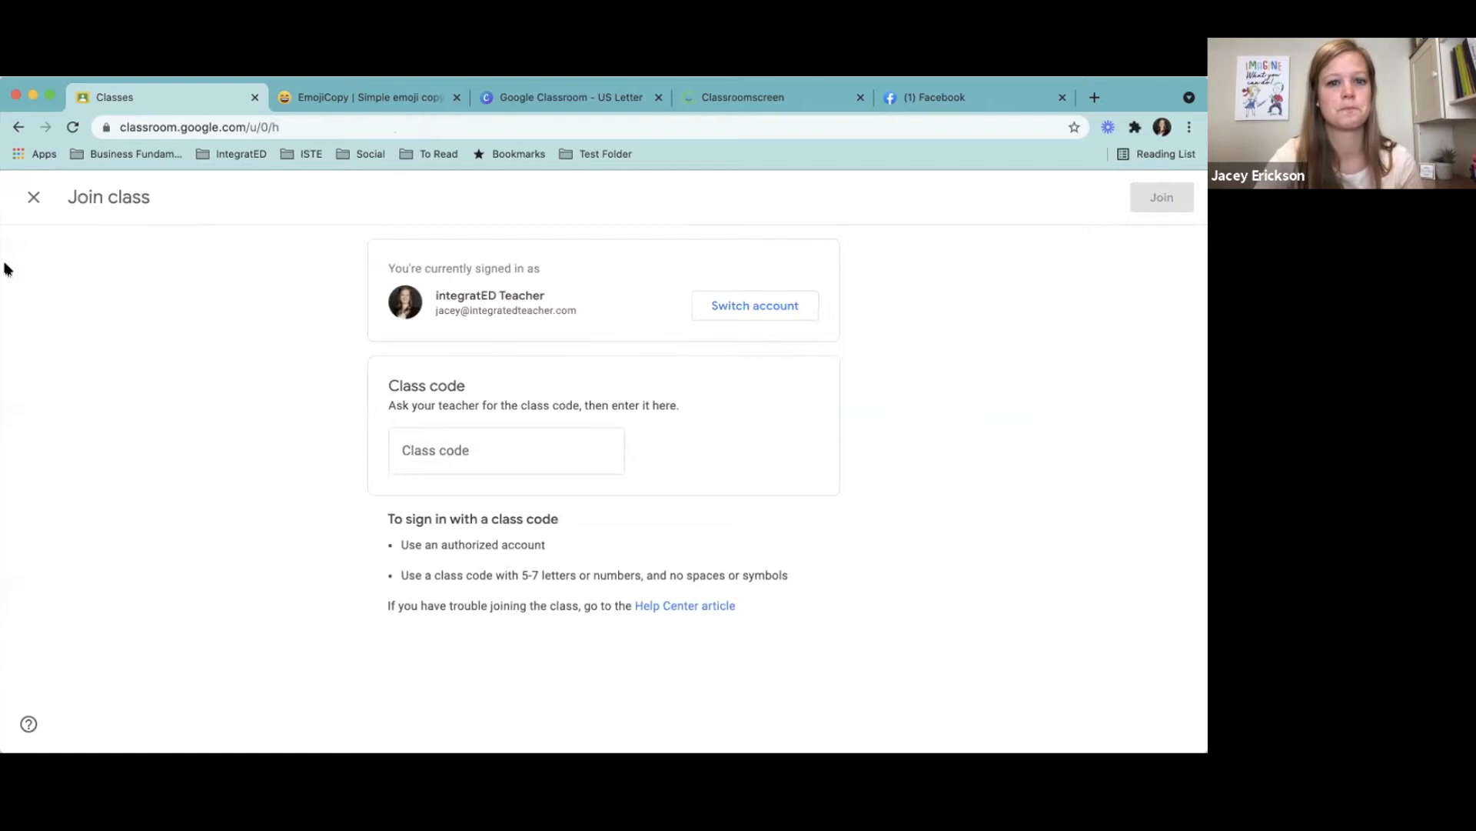
left_click(34, 198)
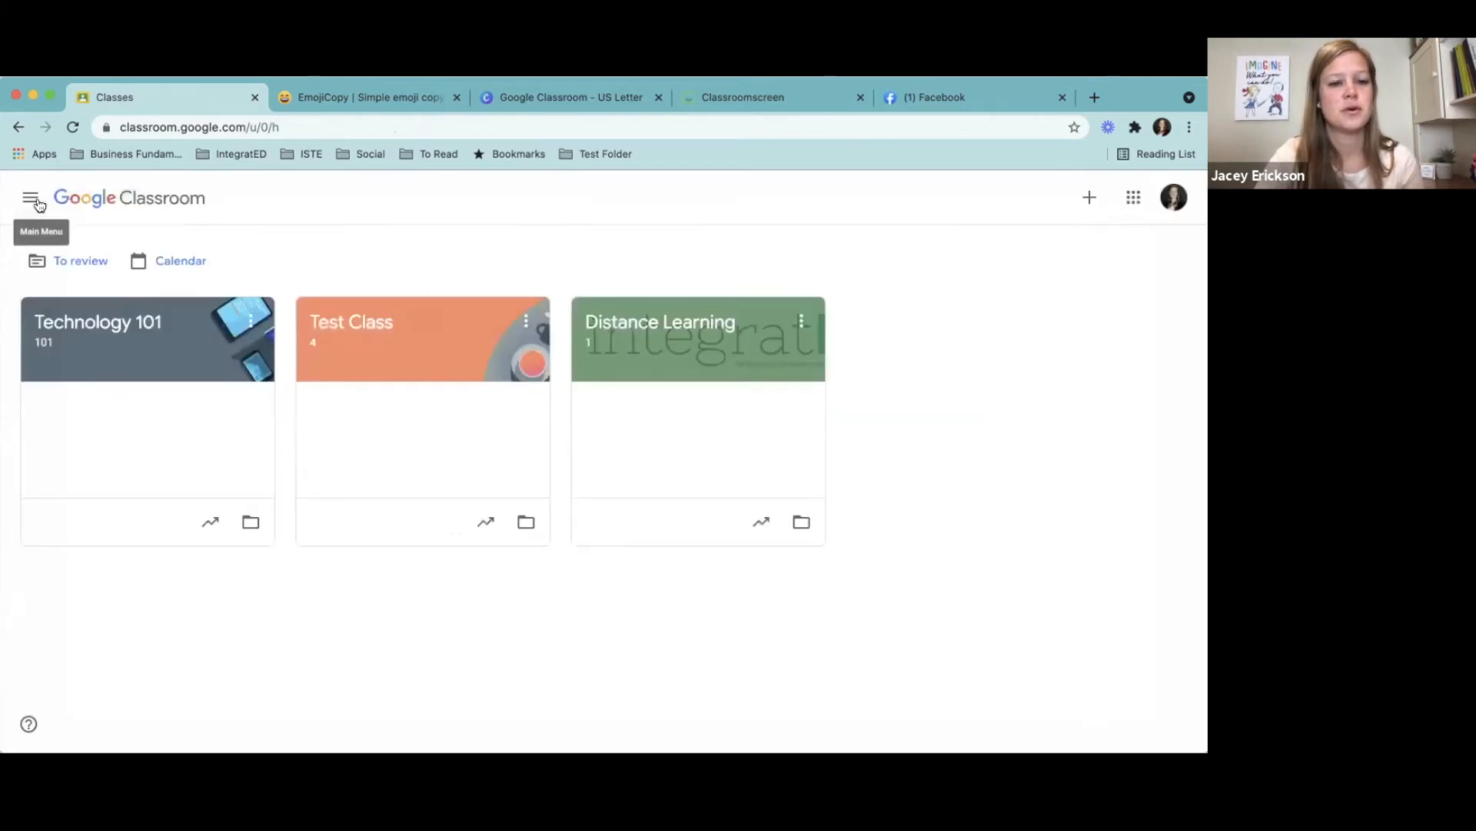
- Generate a Meet link for the Technology 101 class, make it not visible to students, and save
left_click(115, 327)
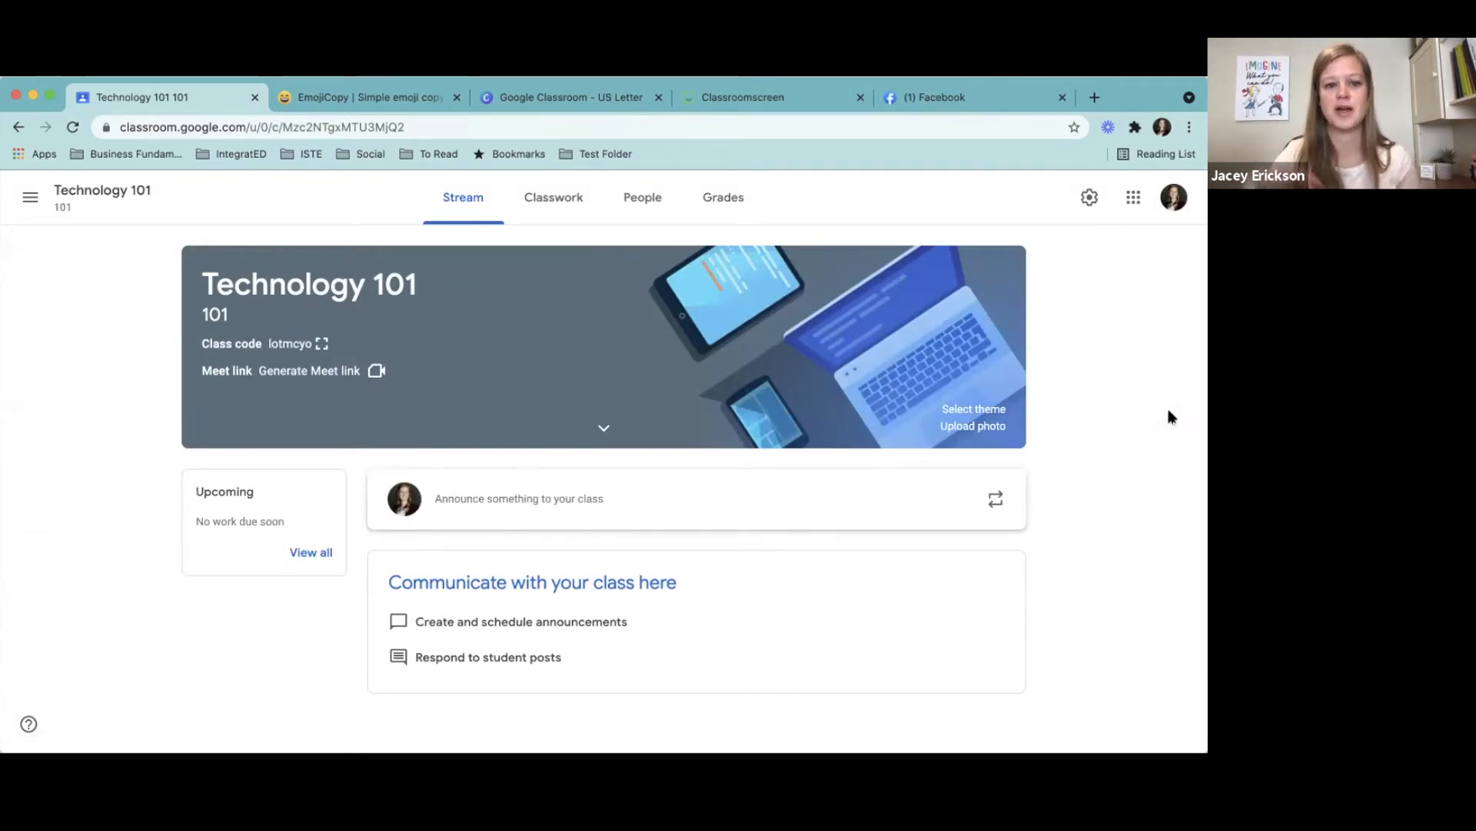
left_click(336, 371)
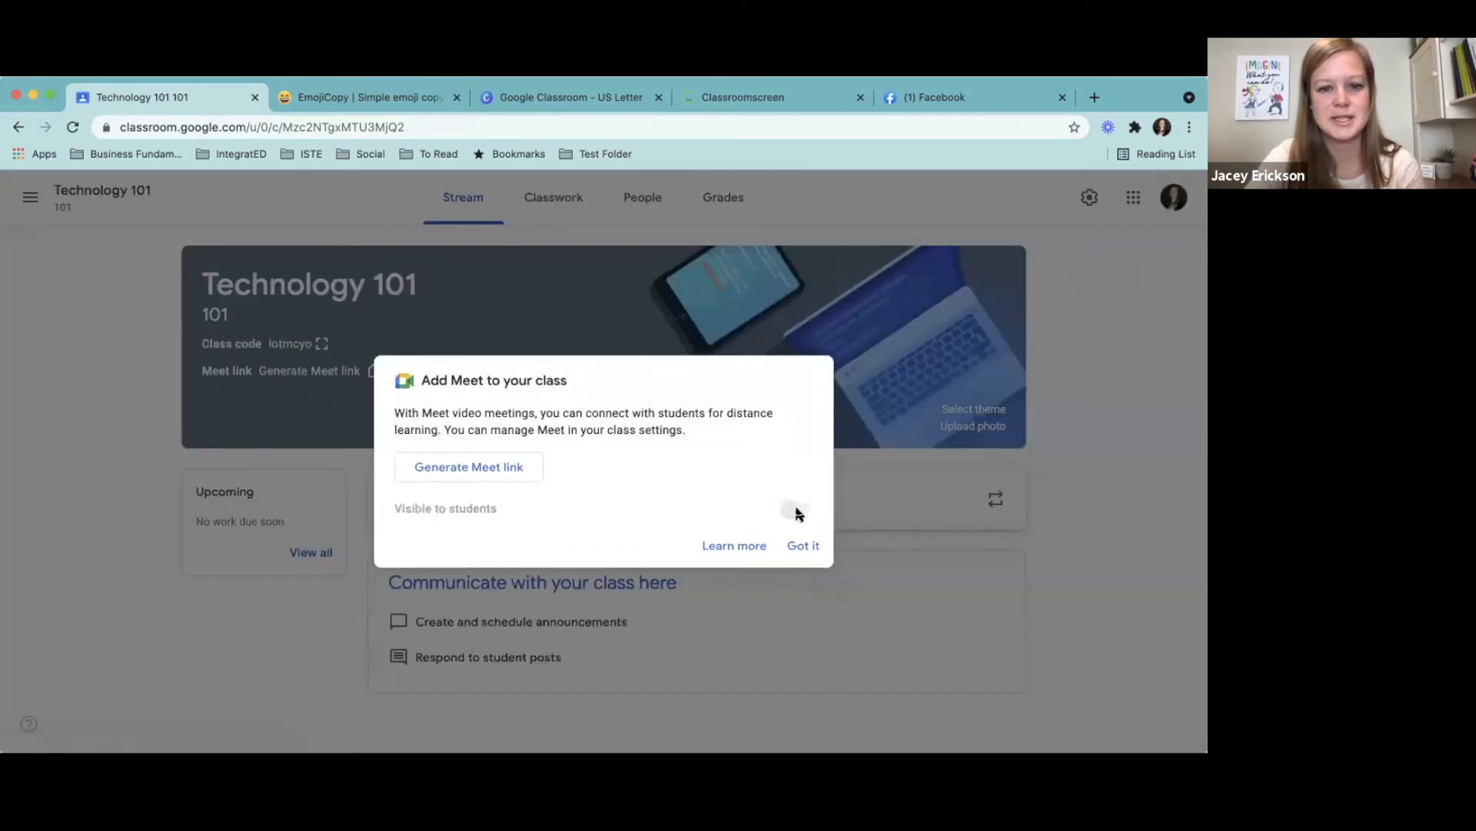
left_click(463, 478)
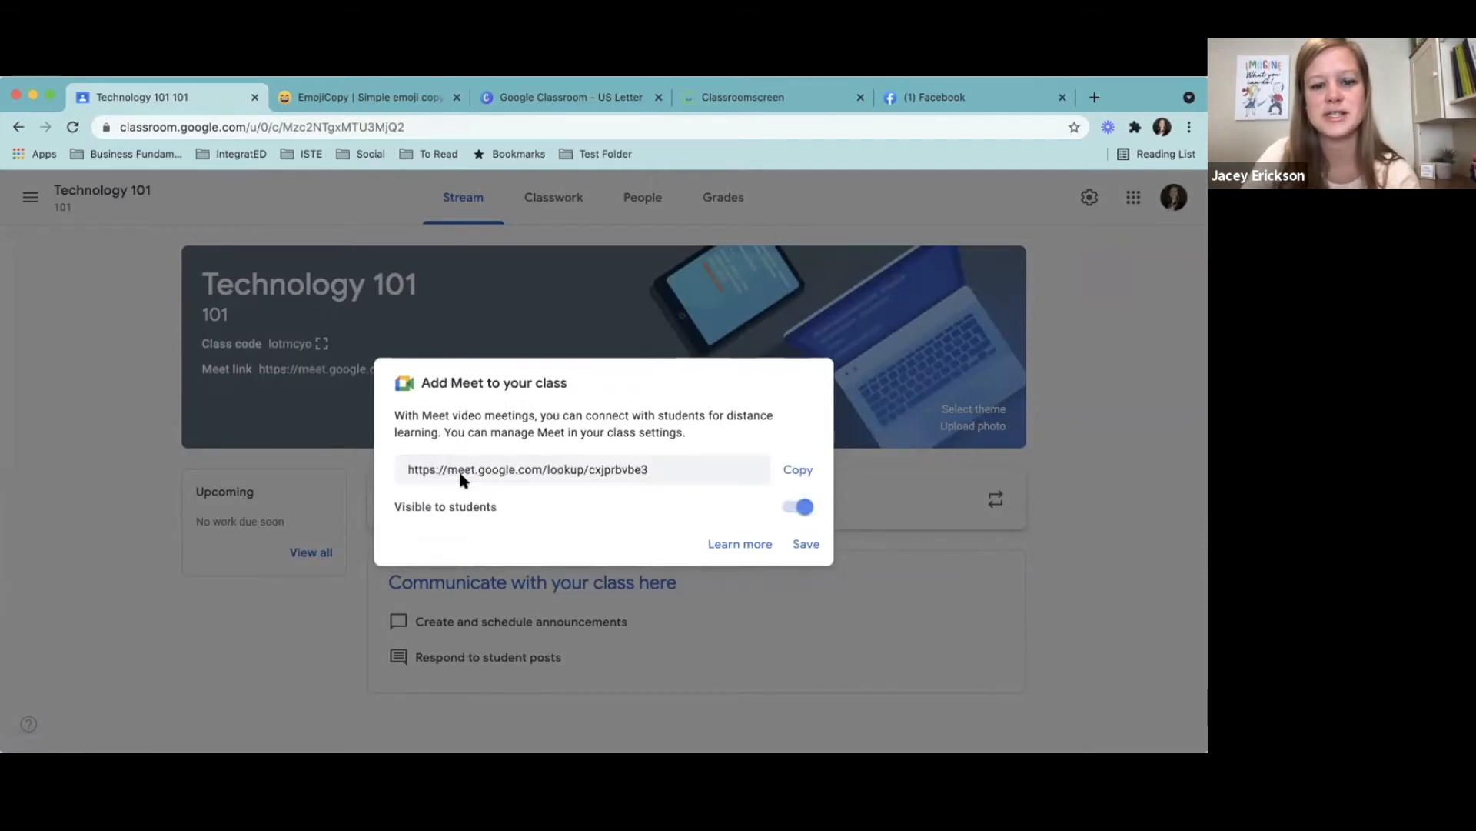
left_click(793, 510)
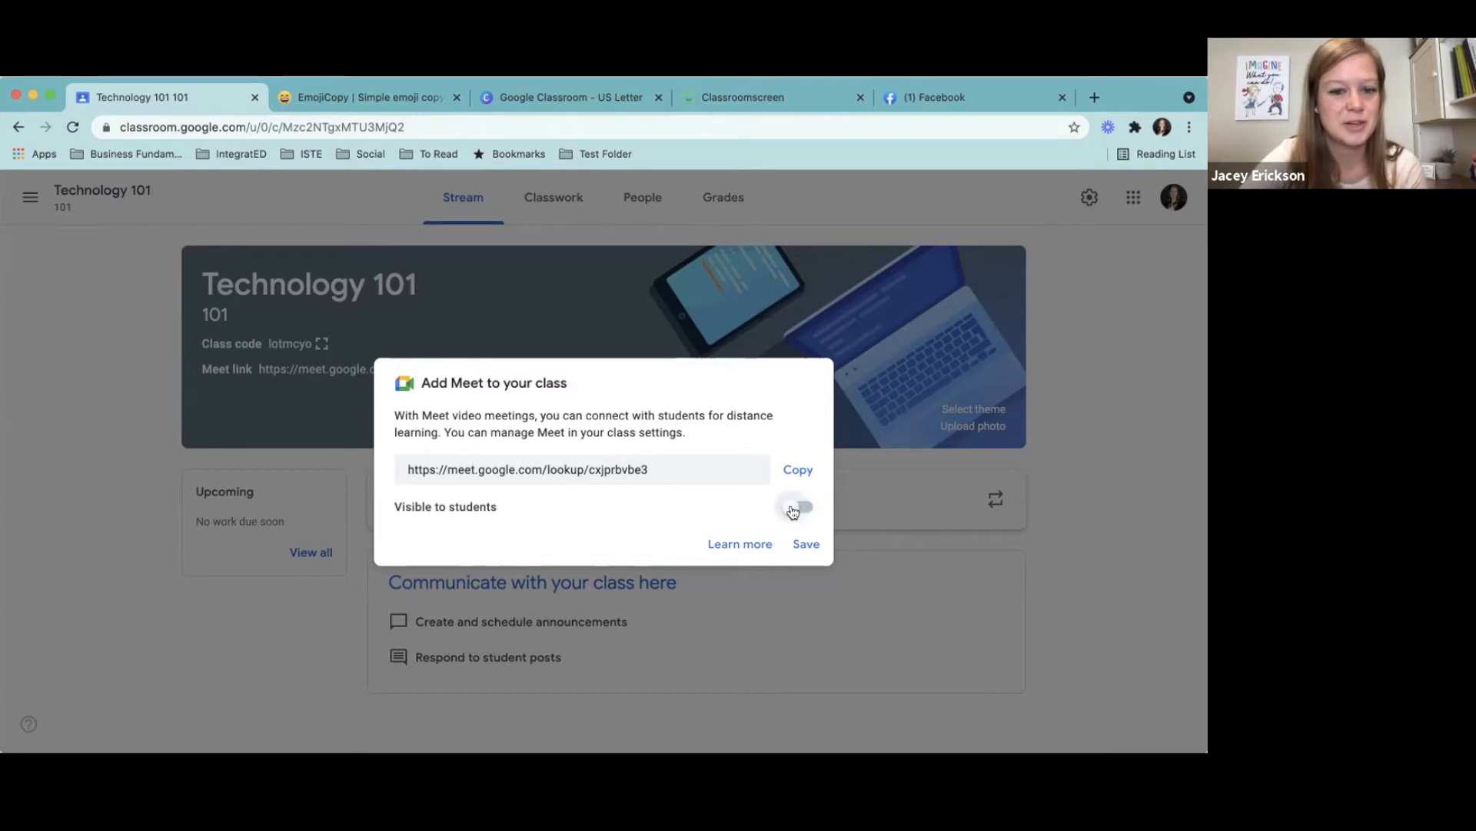
left_click(816, 550)
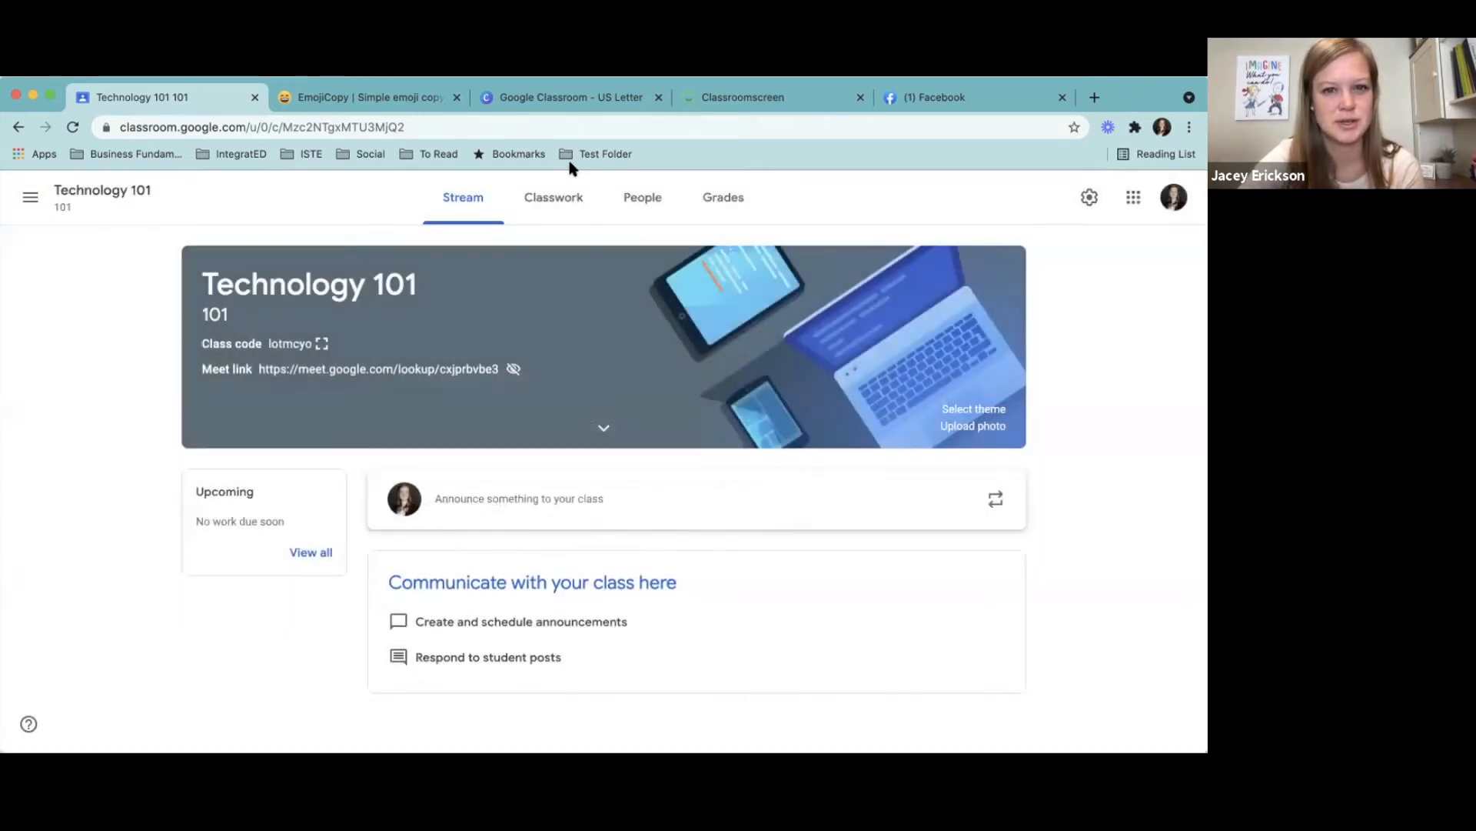
- Look at the class's Classwork page, and try out the Meet link in the Technology 101 banner, closing the meeting page
left_click(569, 208)
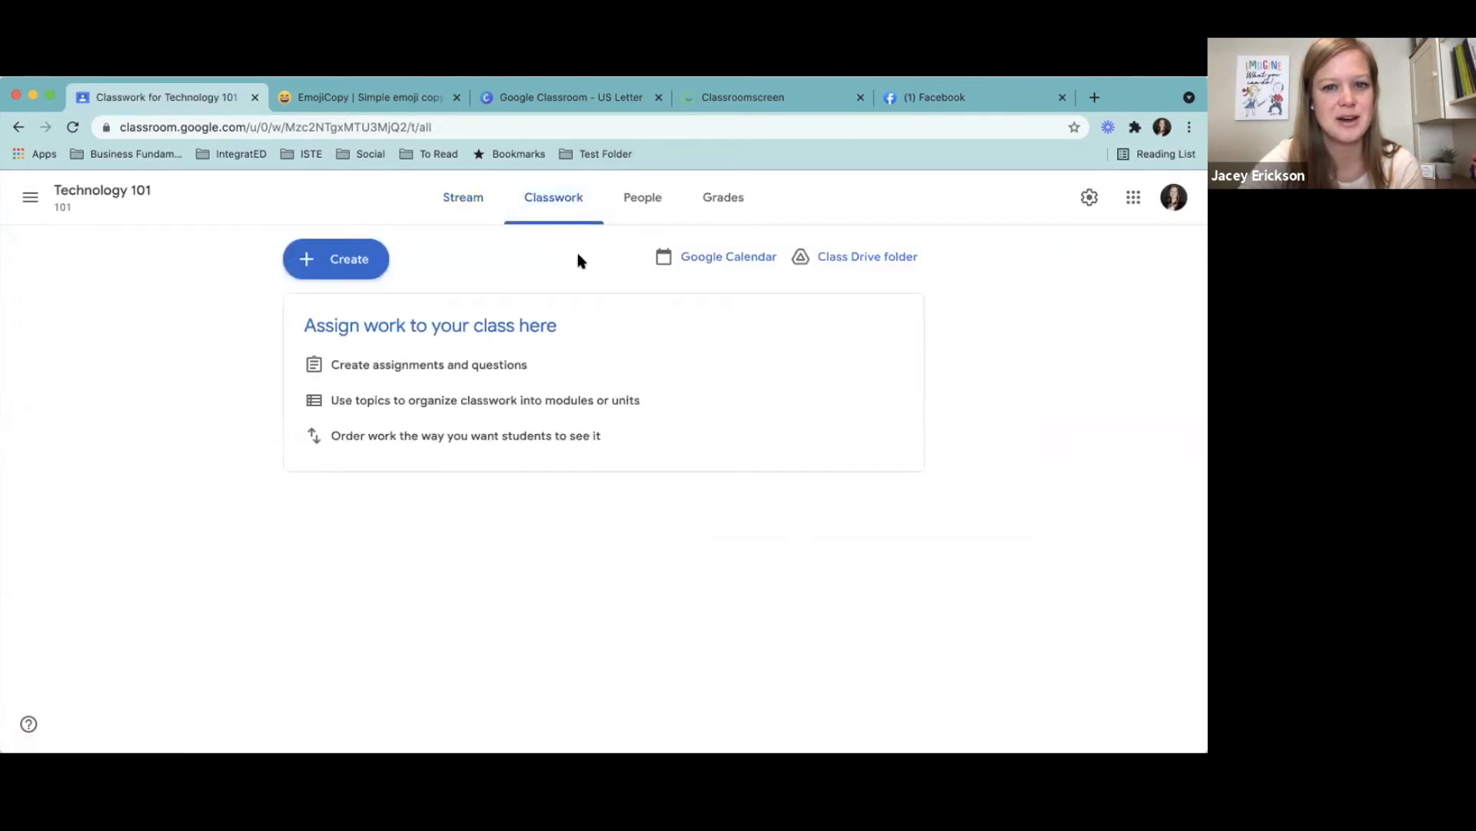
left_click(471, 202)
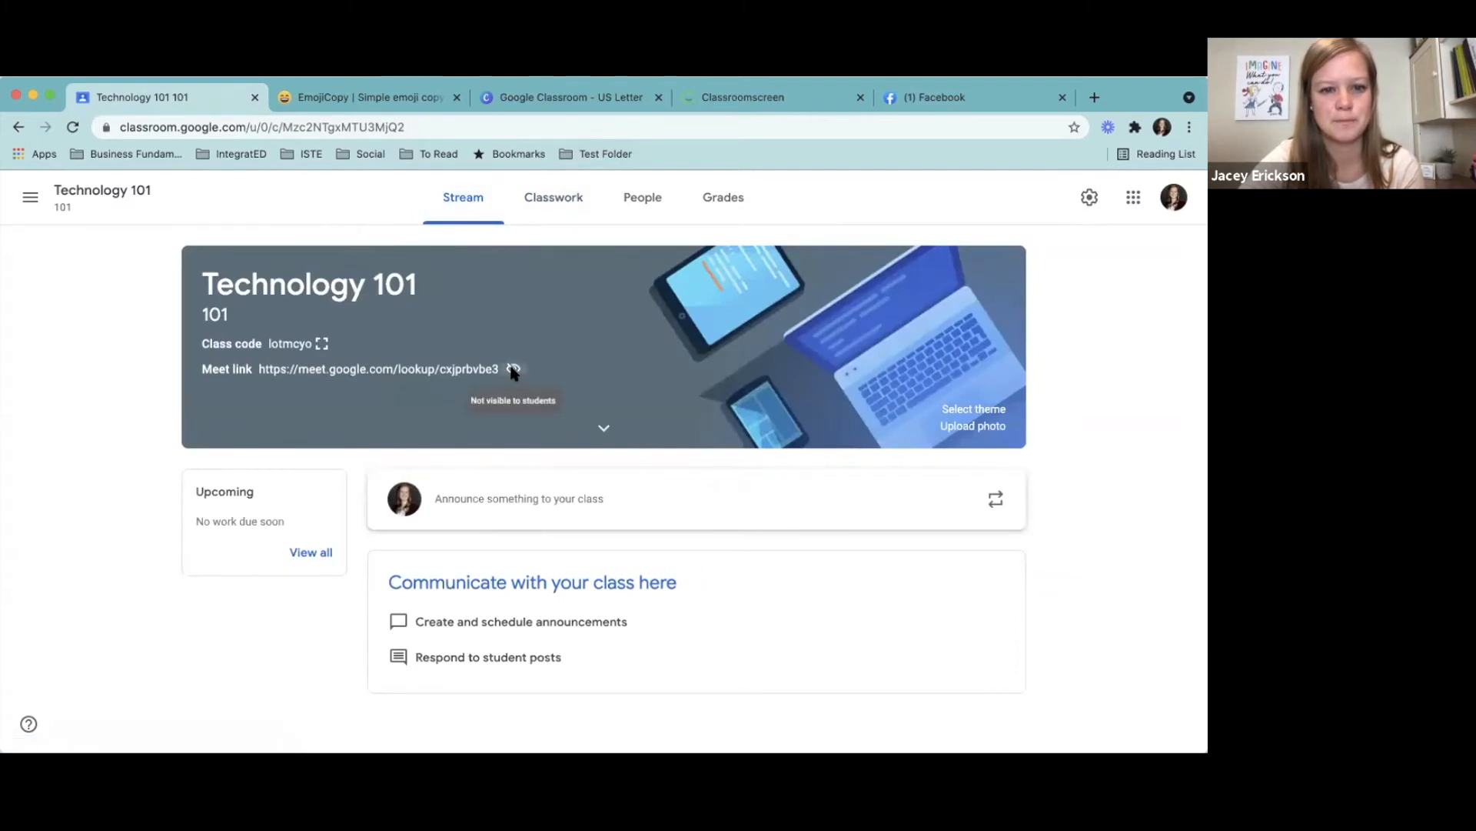
left_click(408, 369)
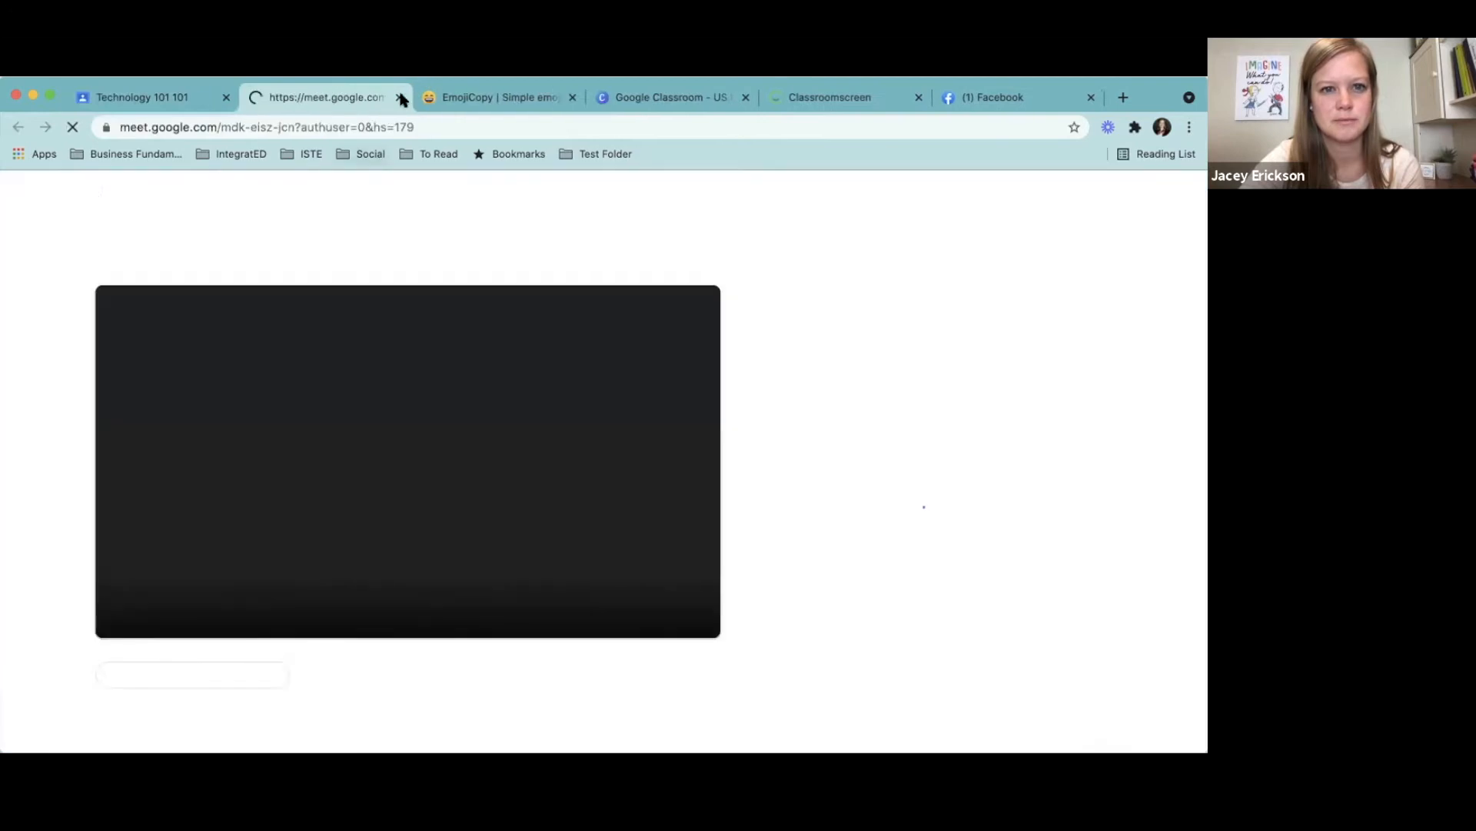
left_click(400, 97)
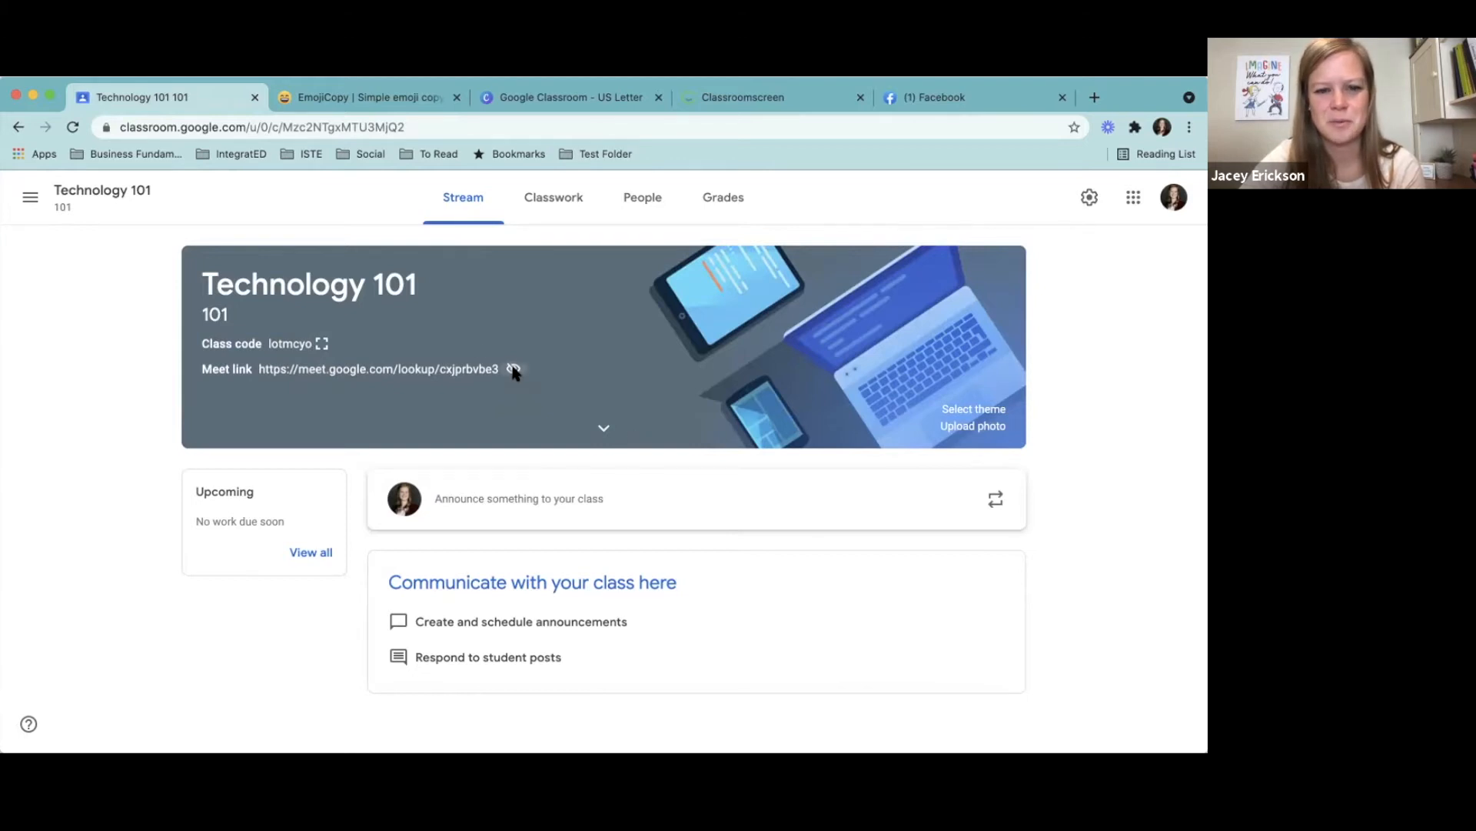
- Open the Technology 101 class settings and review the class details and the options for managing invite codes
left_click(1090, 200)
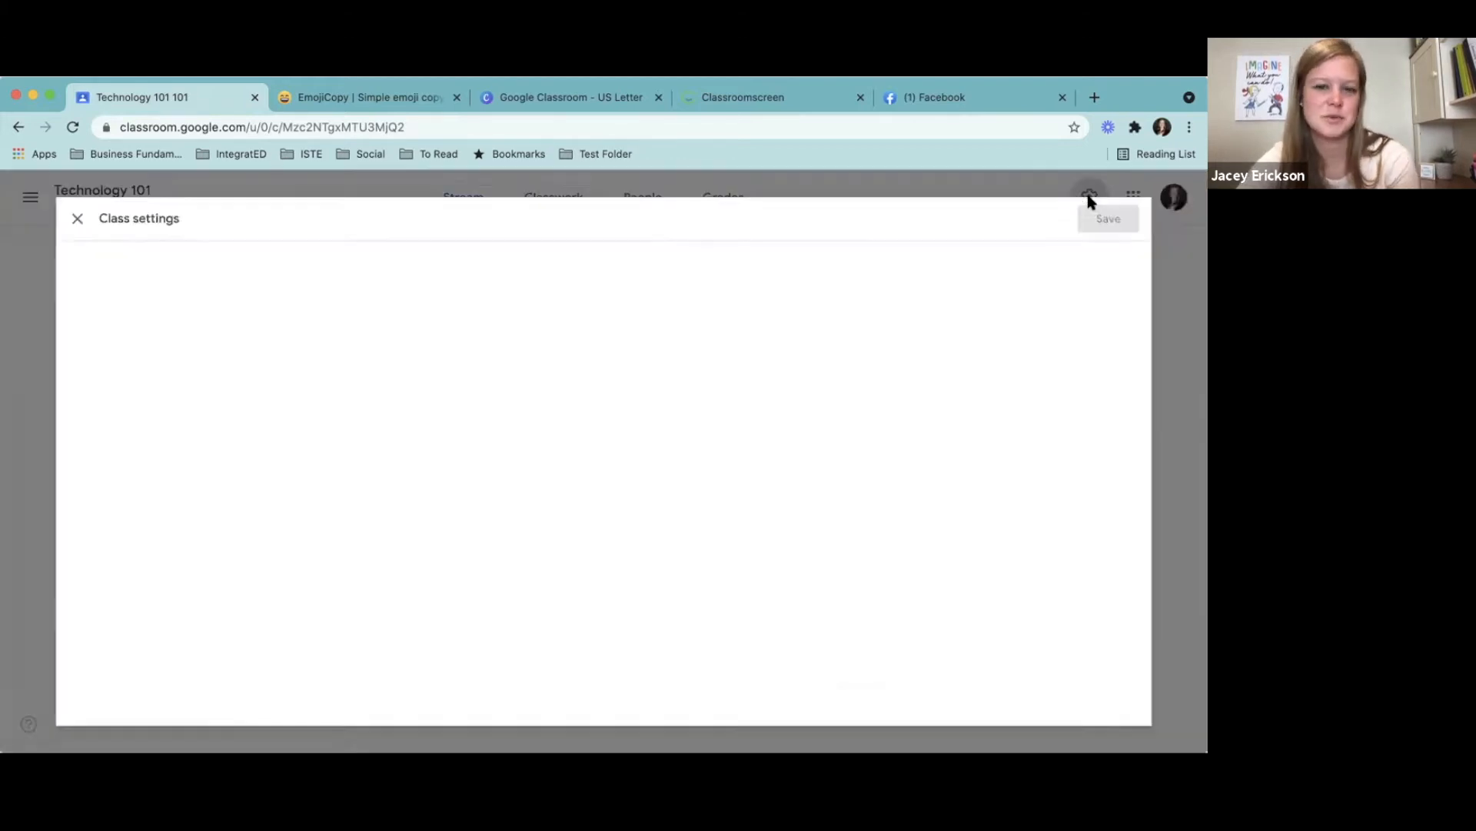
scroll(1198, 300, "down", 10)
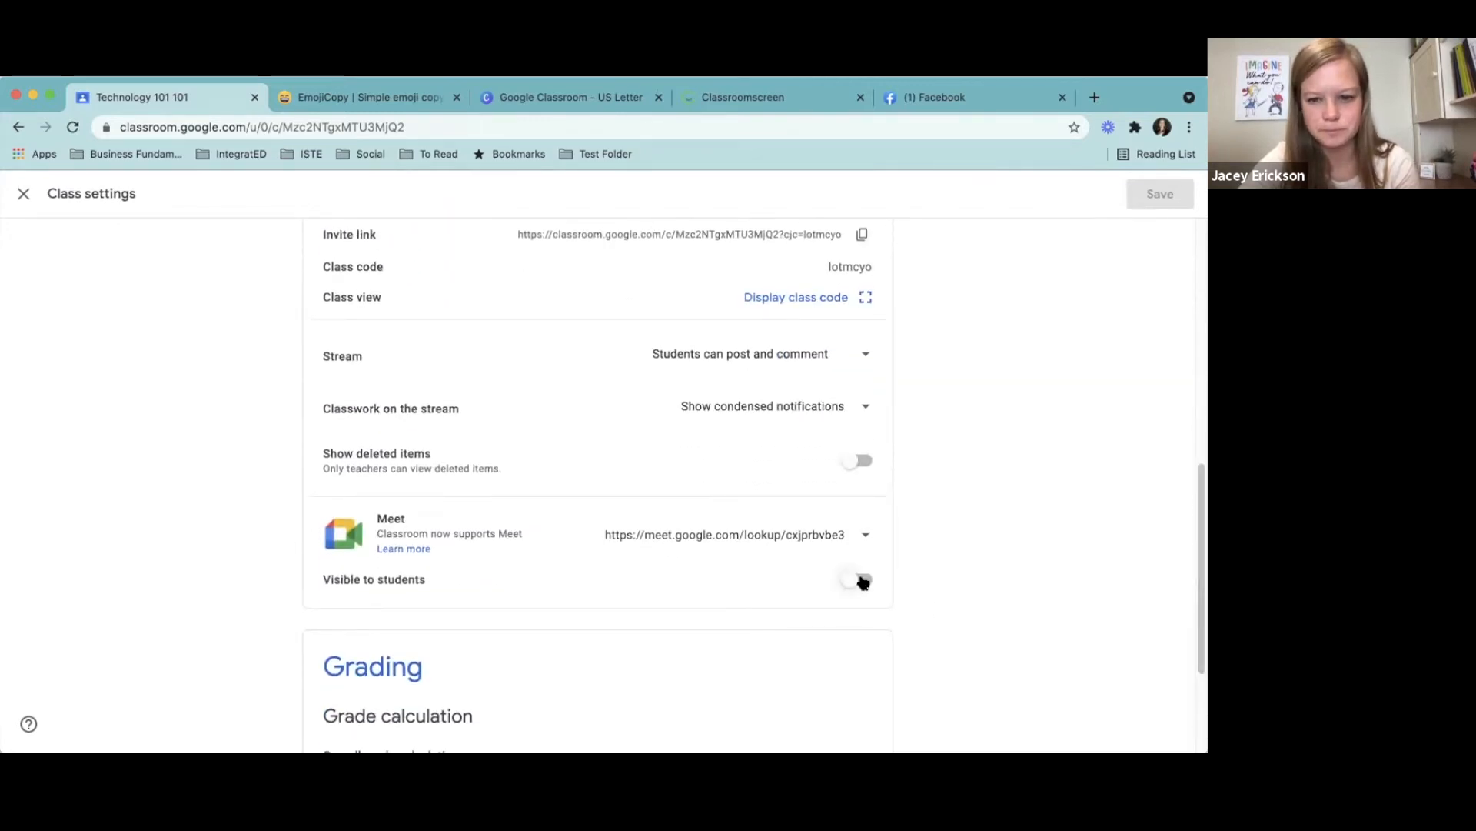
left_click_drag(1197, 562, 1204, 291)
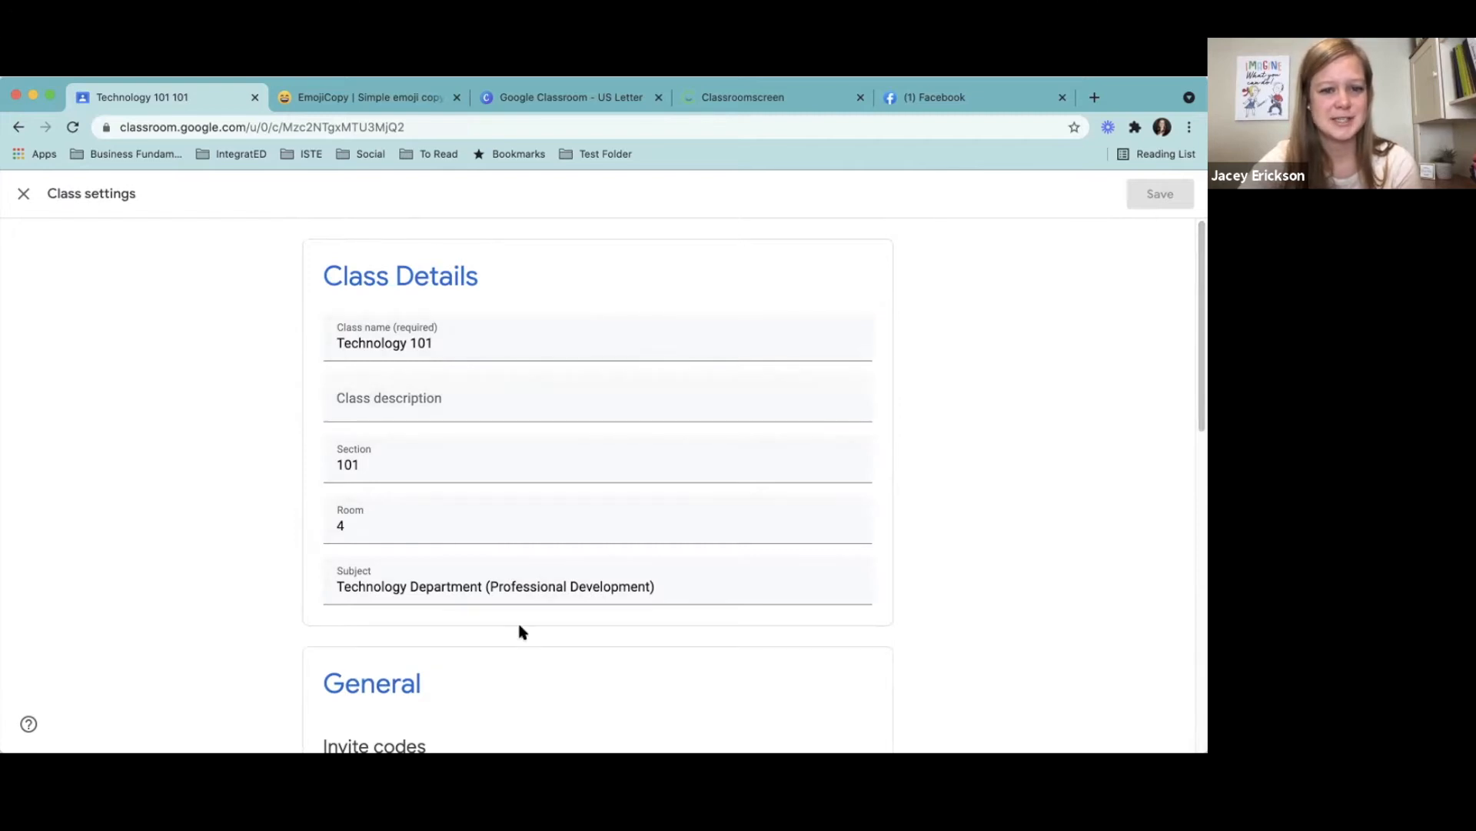
left_click_drag(1201, 312, 1204, 518)
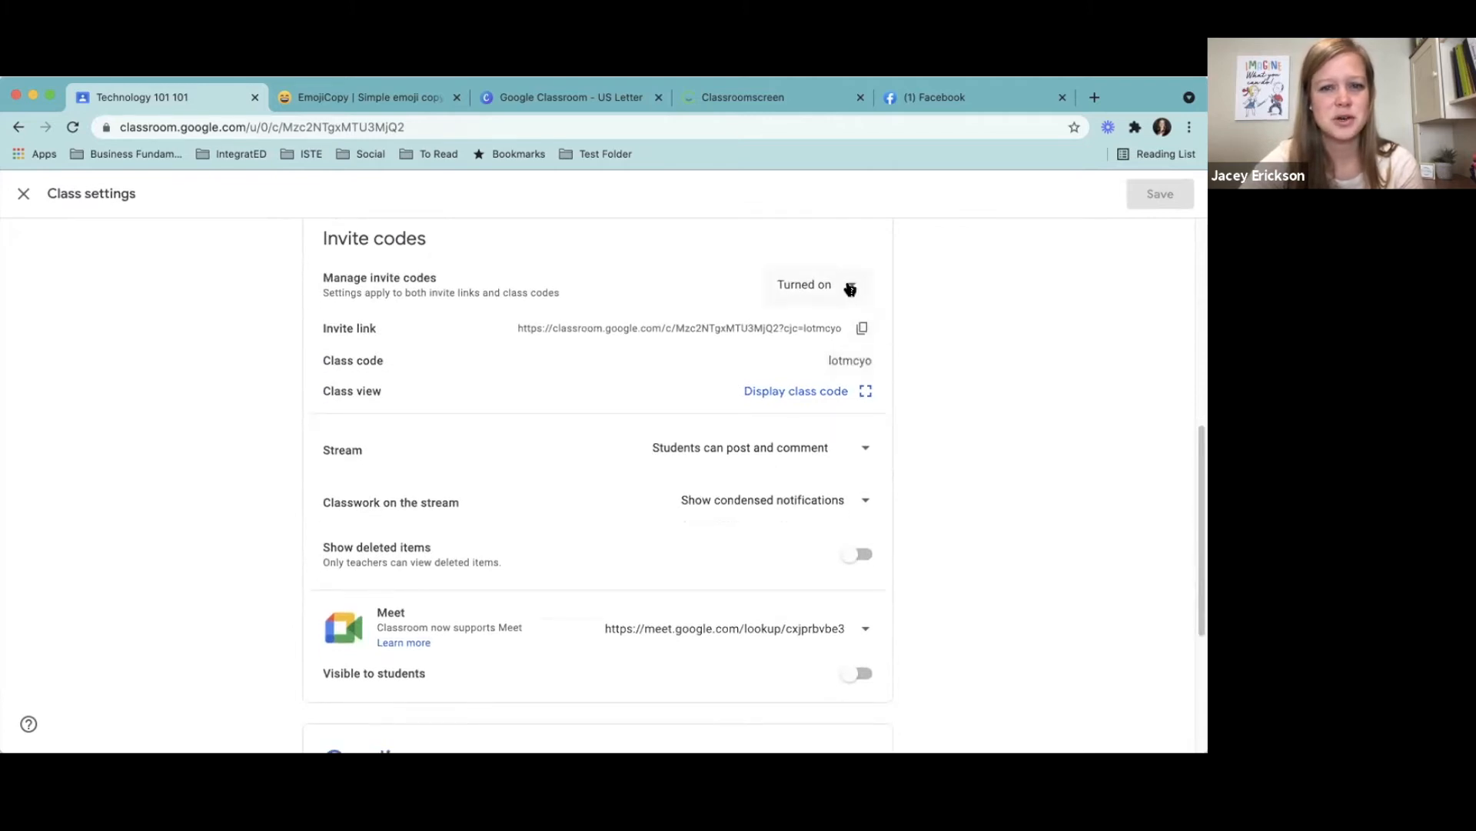
left_click(851, 287)
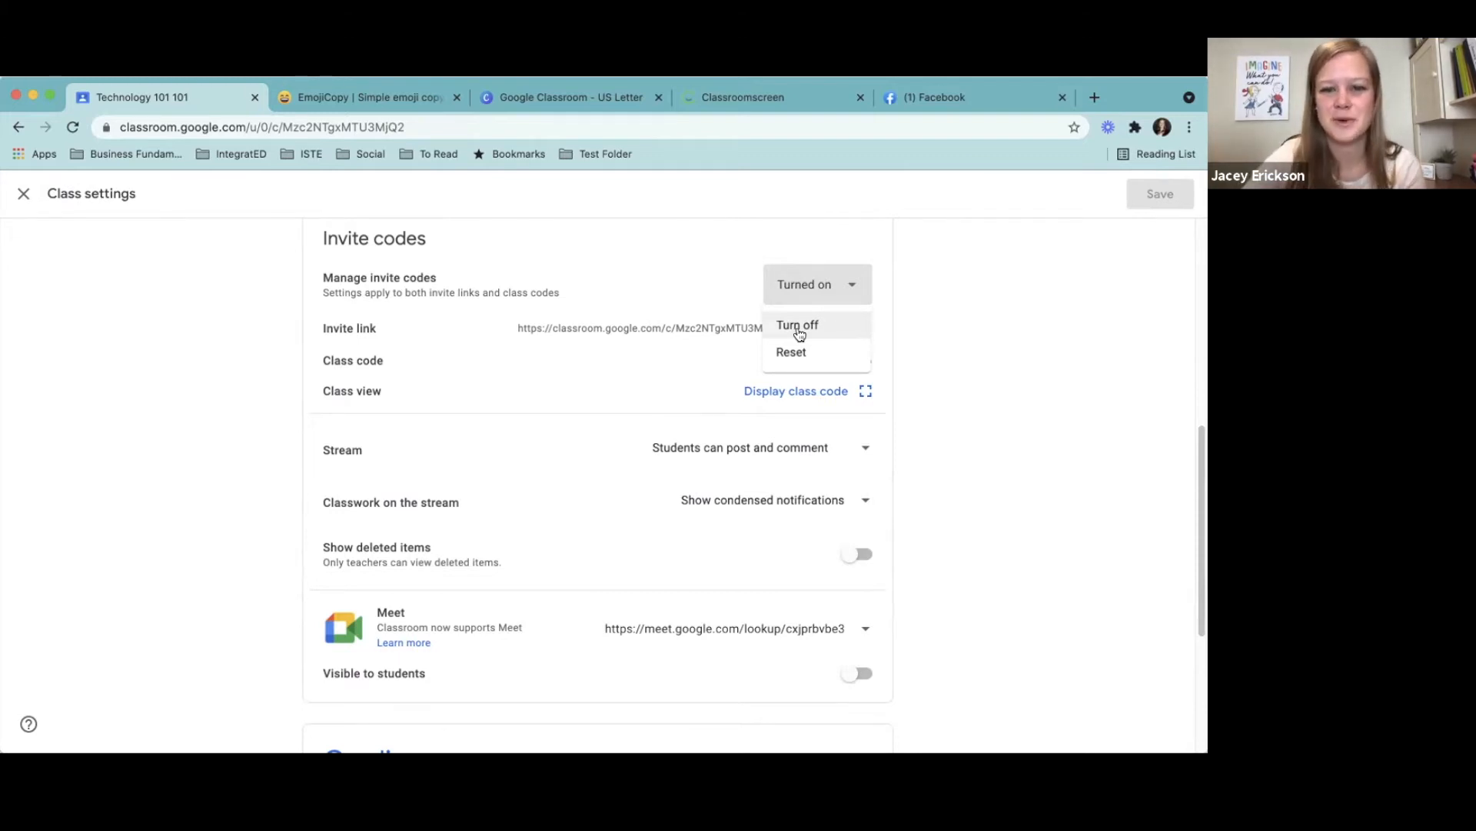
left_click(974, 352)
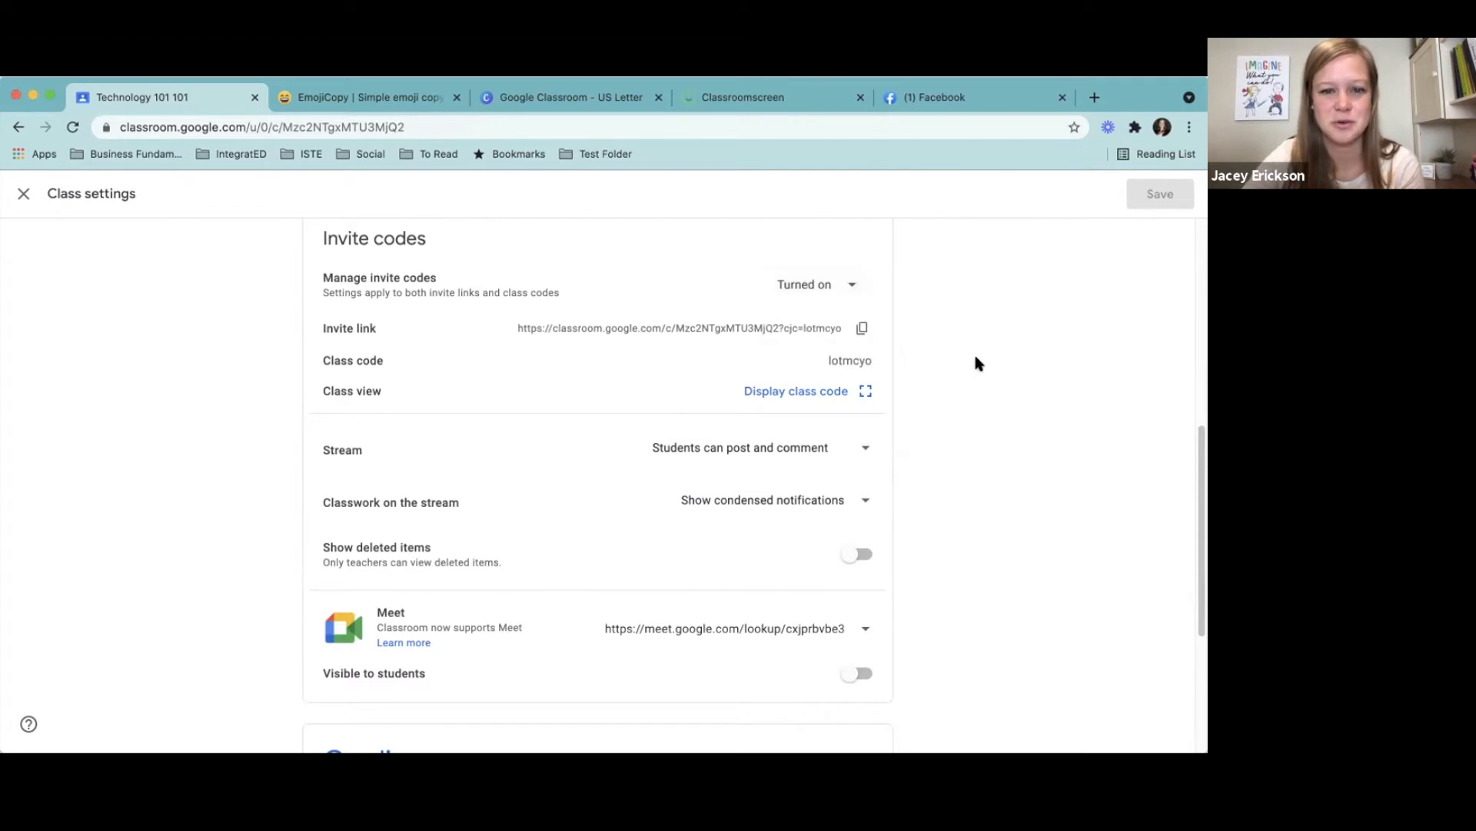
left_click(852, 285)
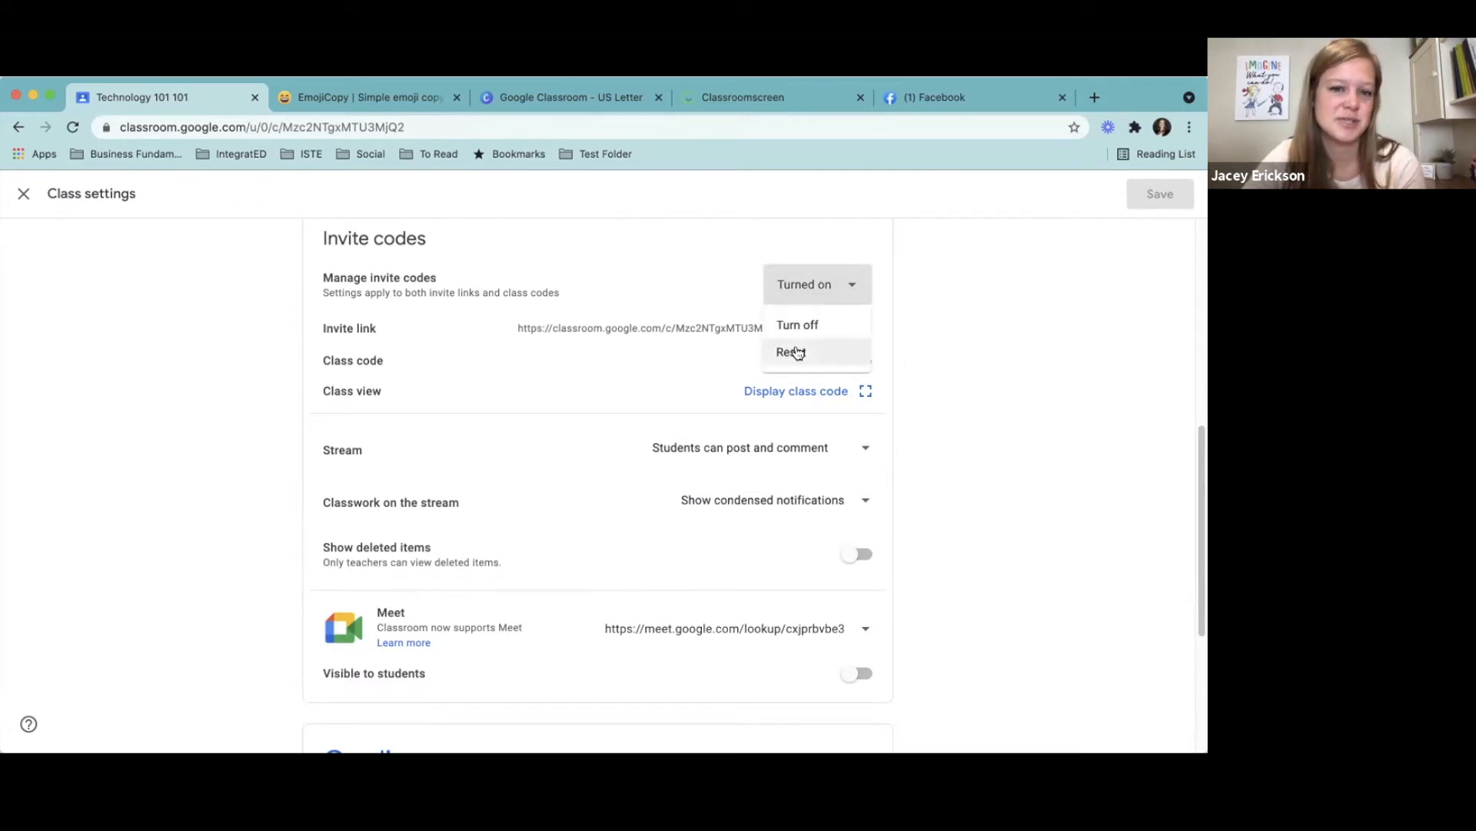
left_click(982, 400)
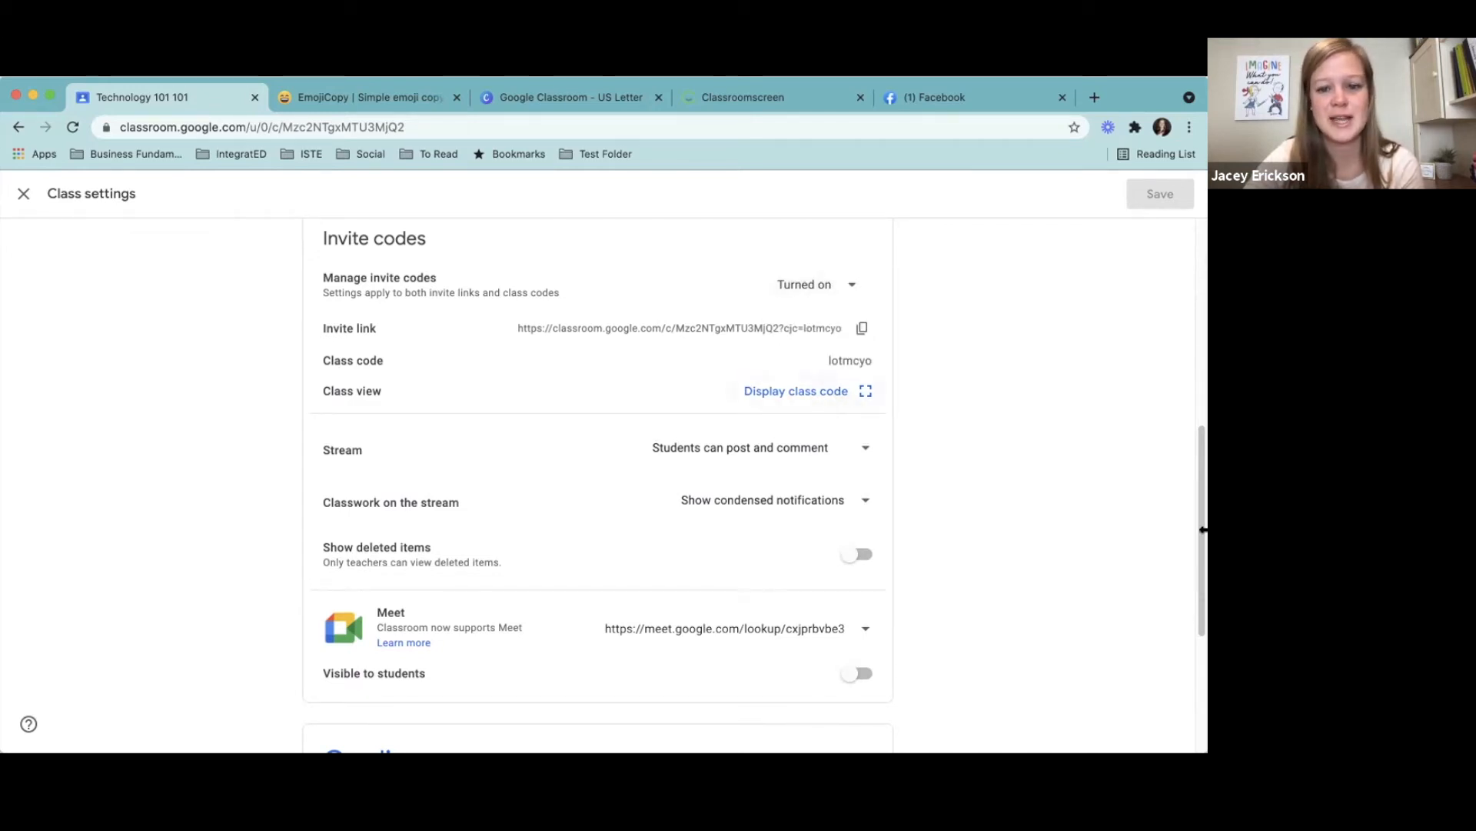
- Examine the options for student posting on the Stream and for how classwork notifications show there
left_click_drag(1197, 529, 1203, 593)
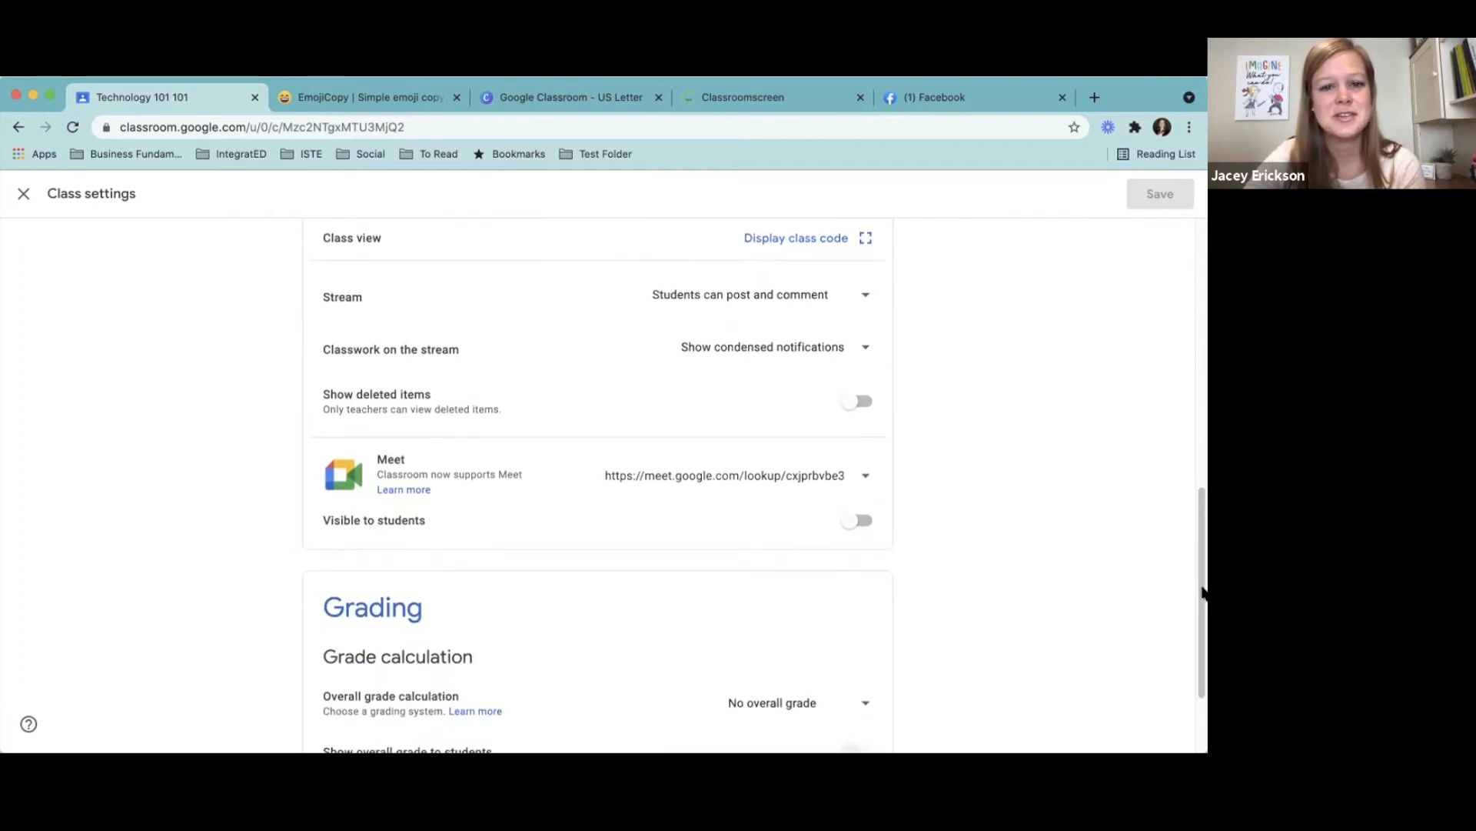
left_click(752, 300)
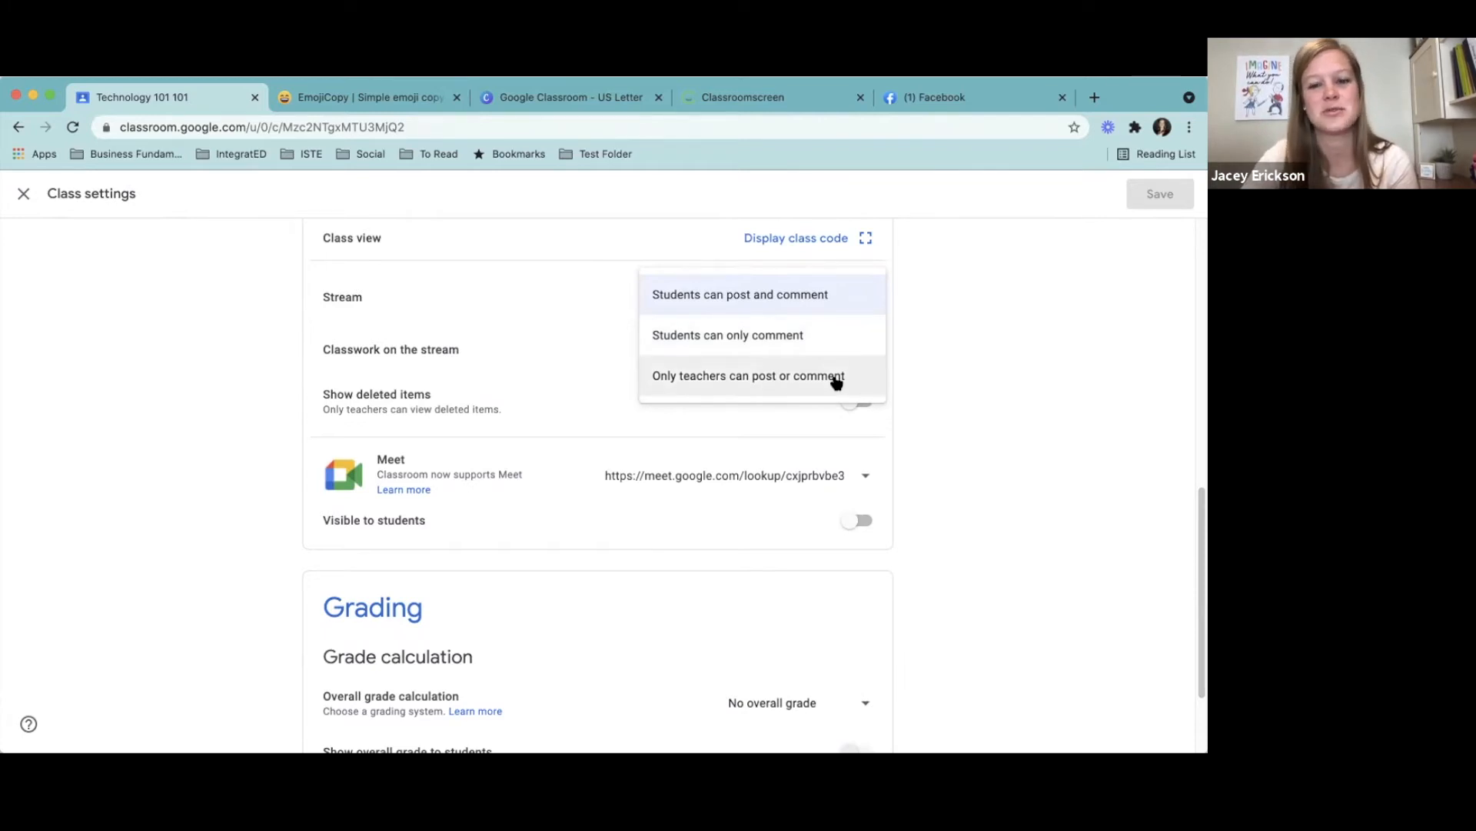
left_click(972, 433)
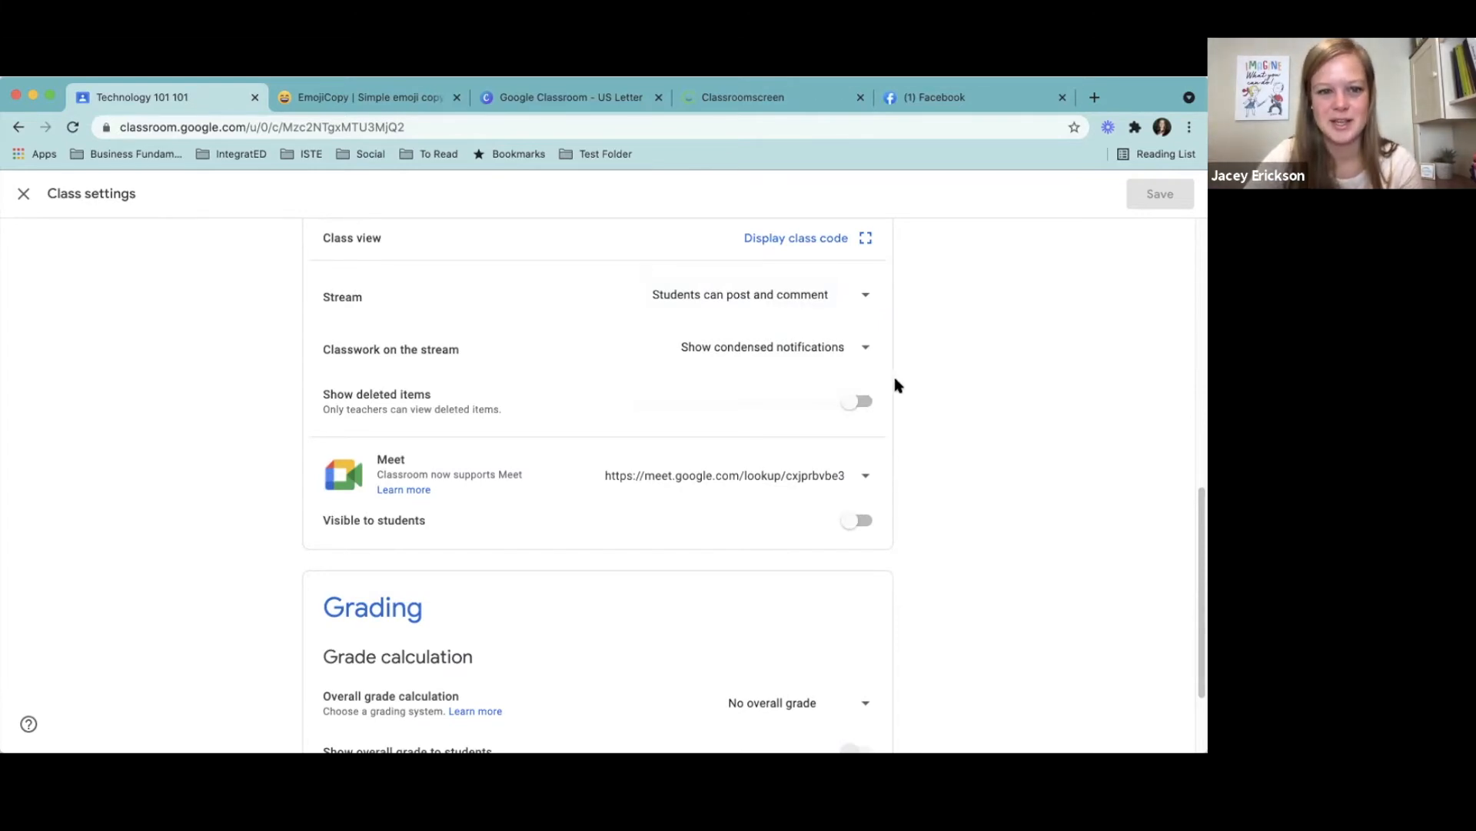
left_click(815, 350)
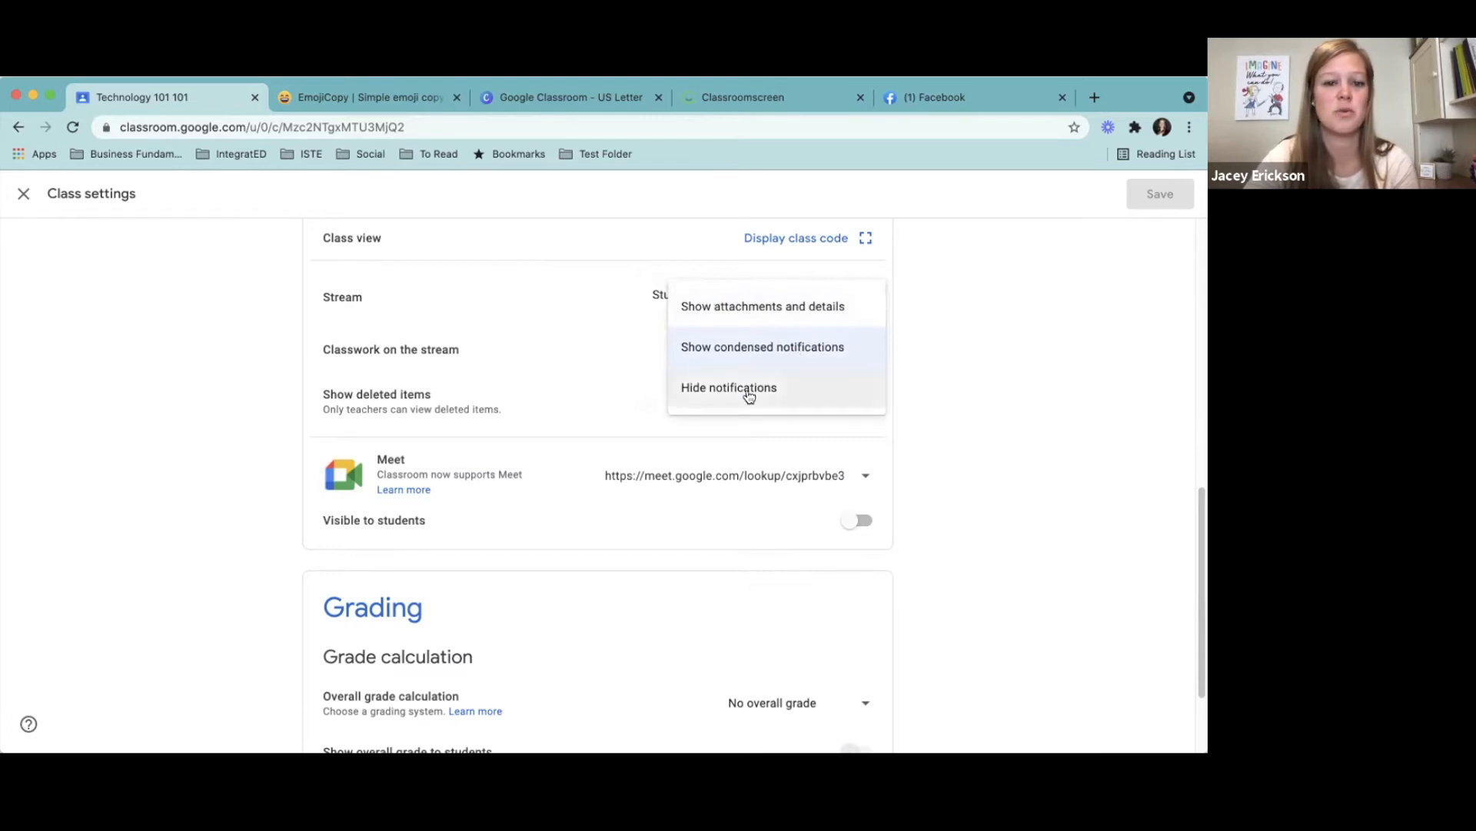
left_click(968, 462)
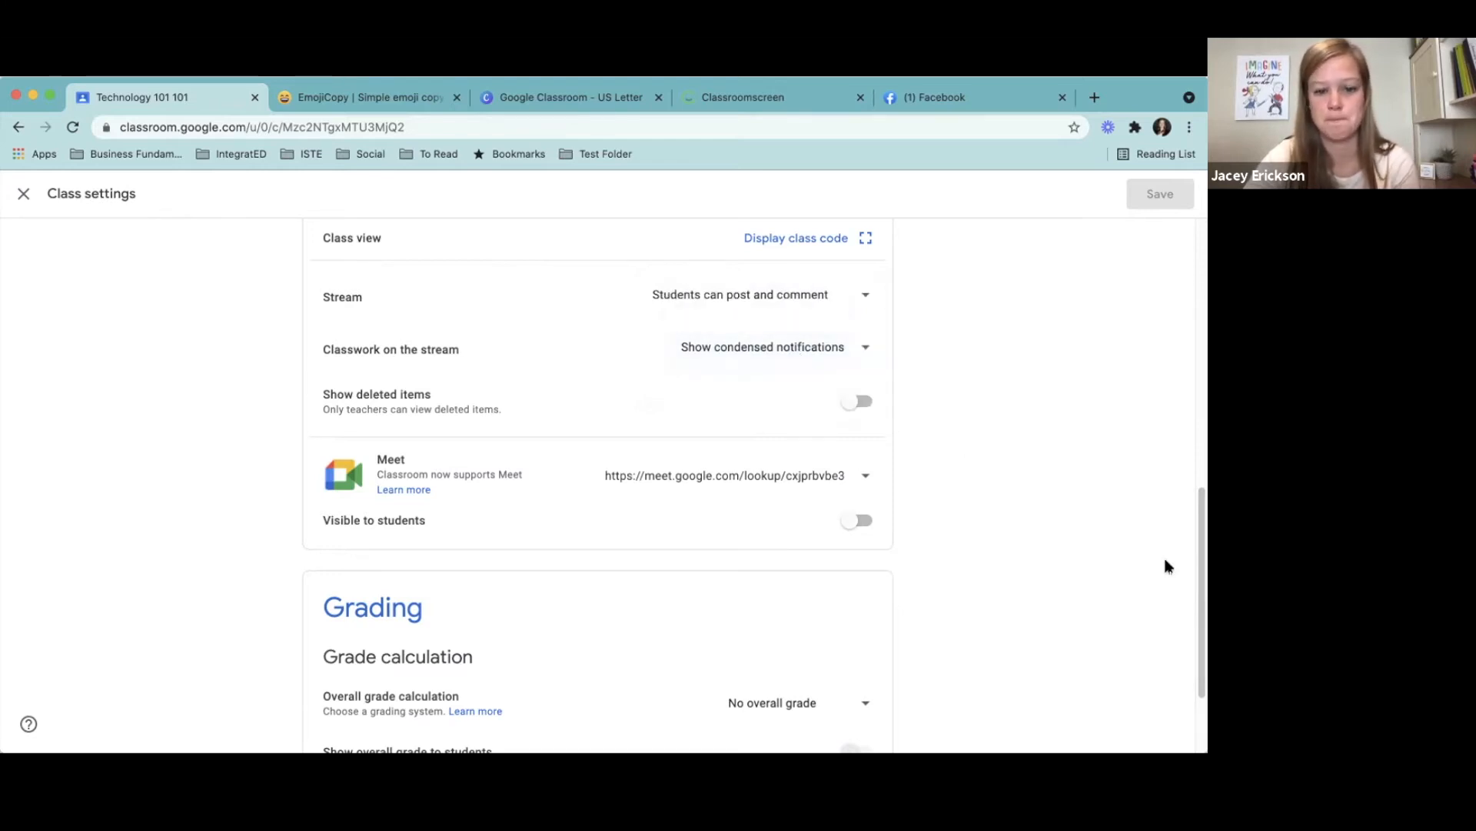
- Look over the Meet and Grading sections of the class settings, and close the settings
left_click_drag(1200, 552, 1197, 615)
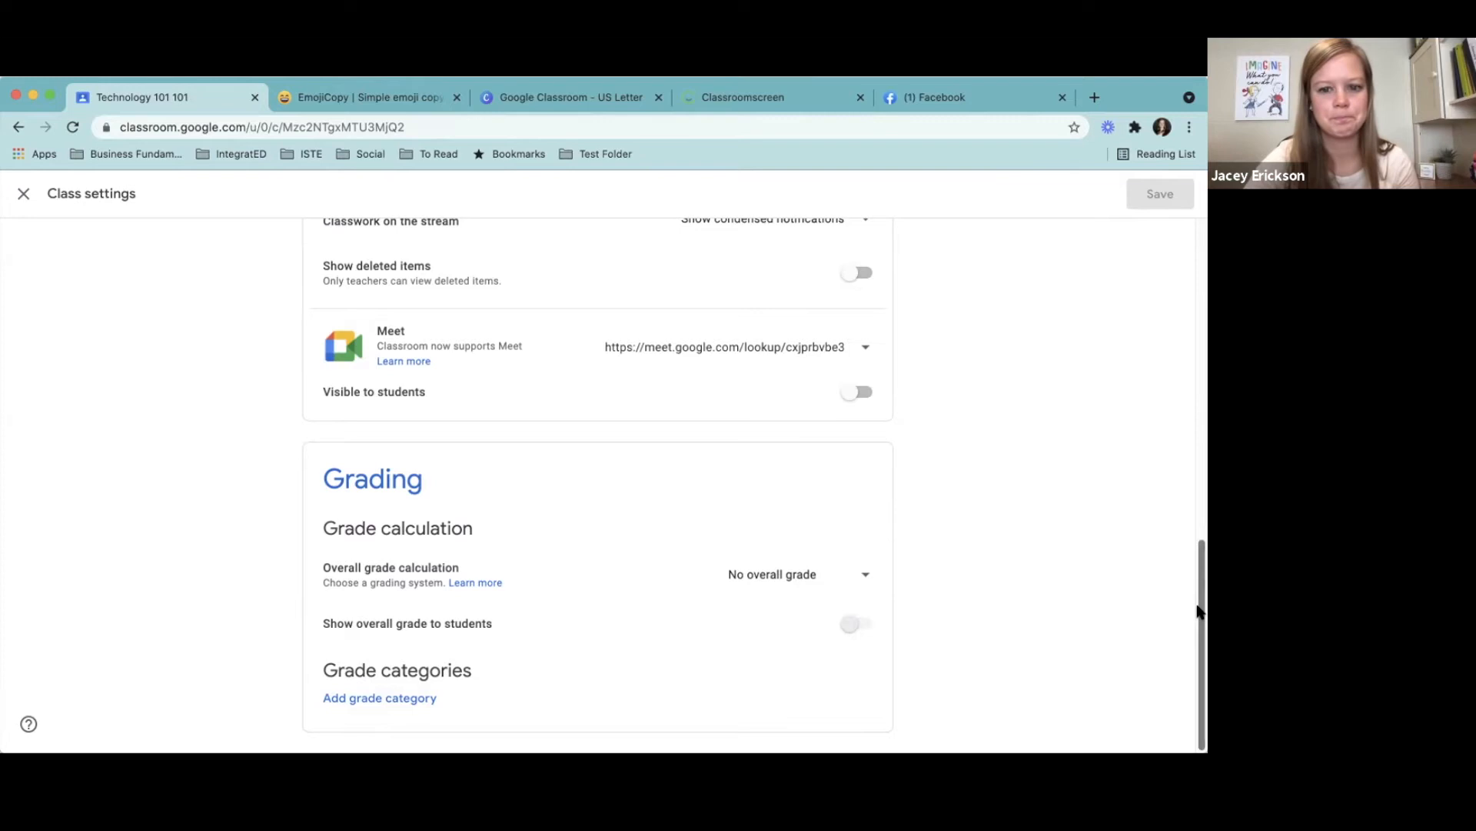
left_click_drag(1198, 611, 1156, 194)
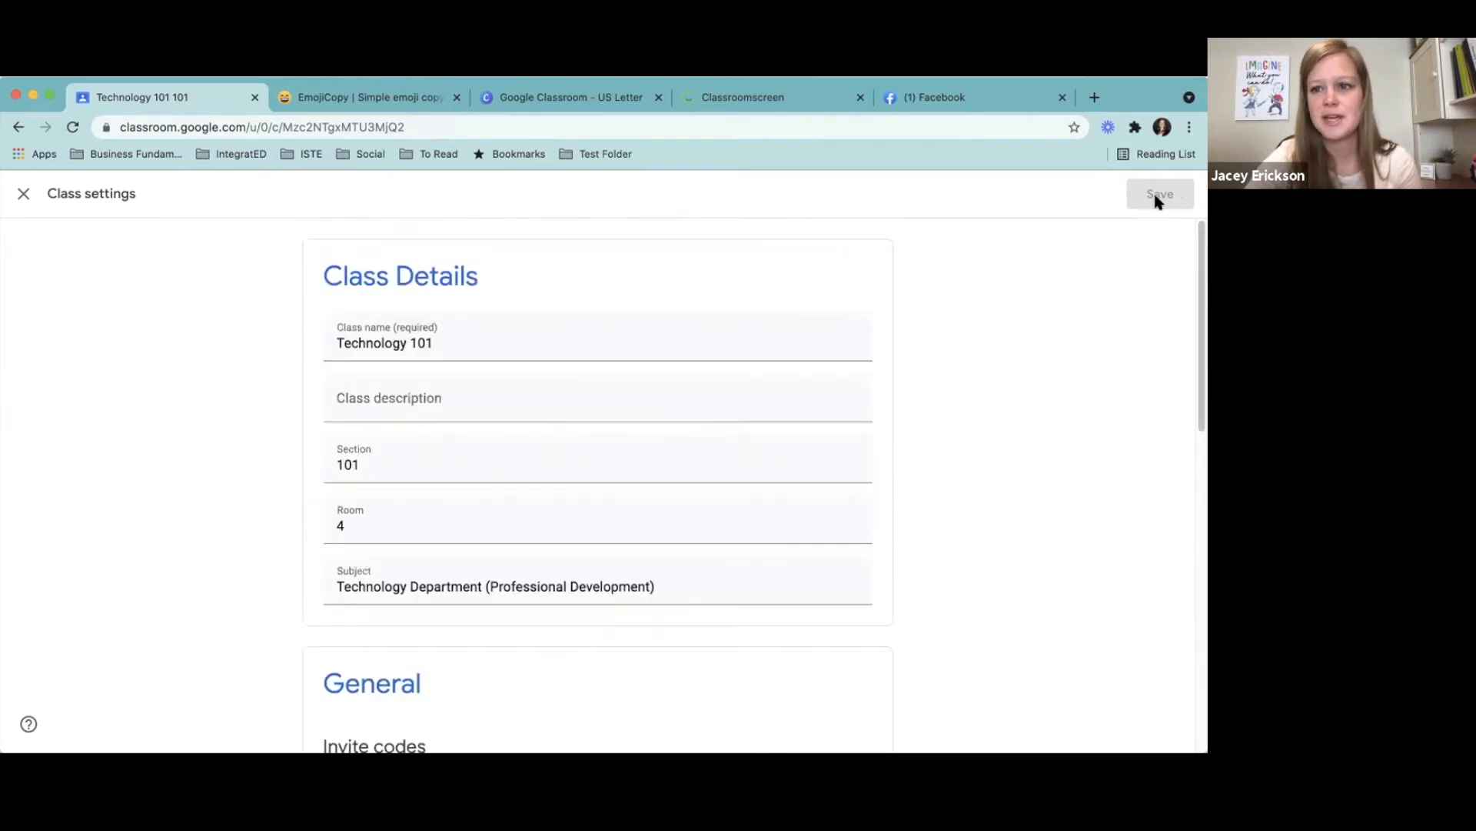
left_click(24, 193)
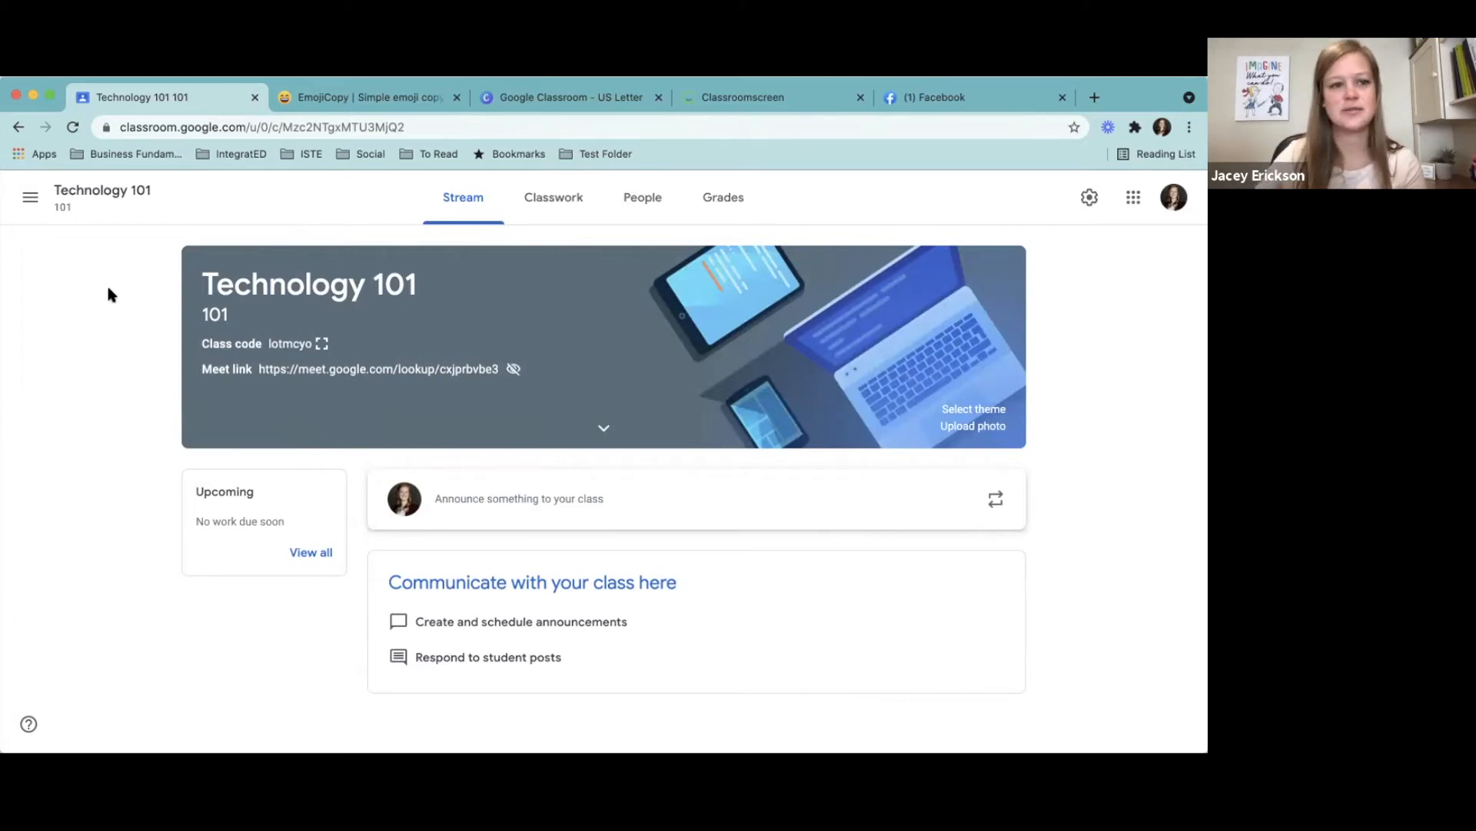
- Open the general Classroom settings and examine the profile options and the email, comment and taught-class notification options
left_click(33, 200)
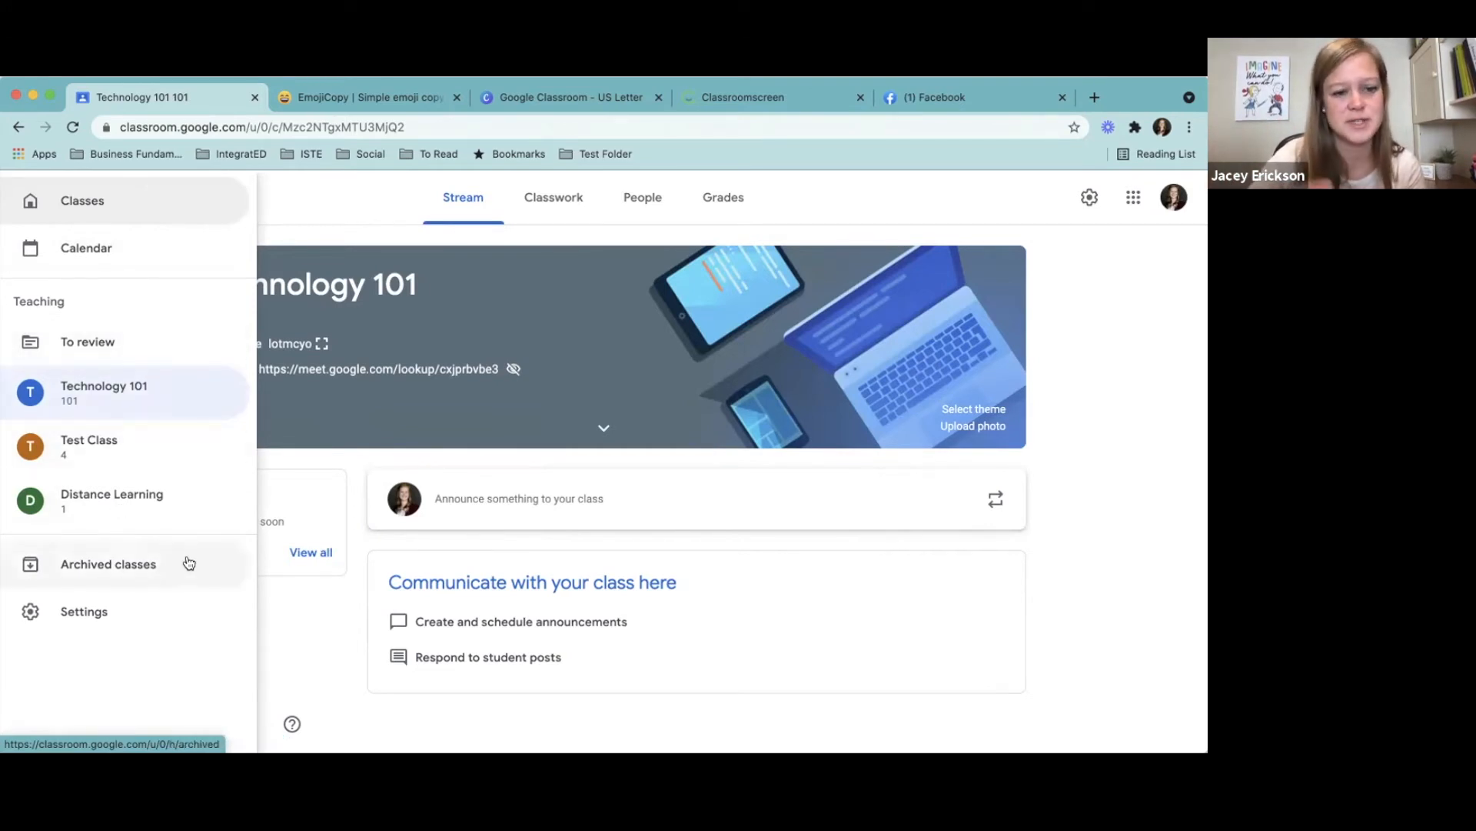
left_click(86, 611)
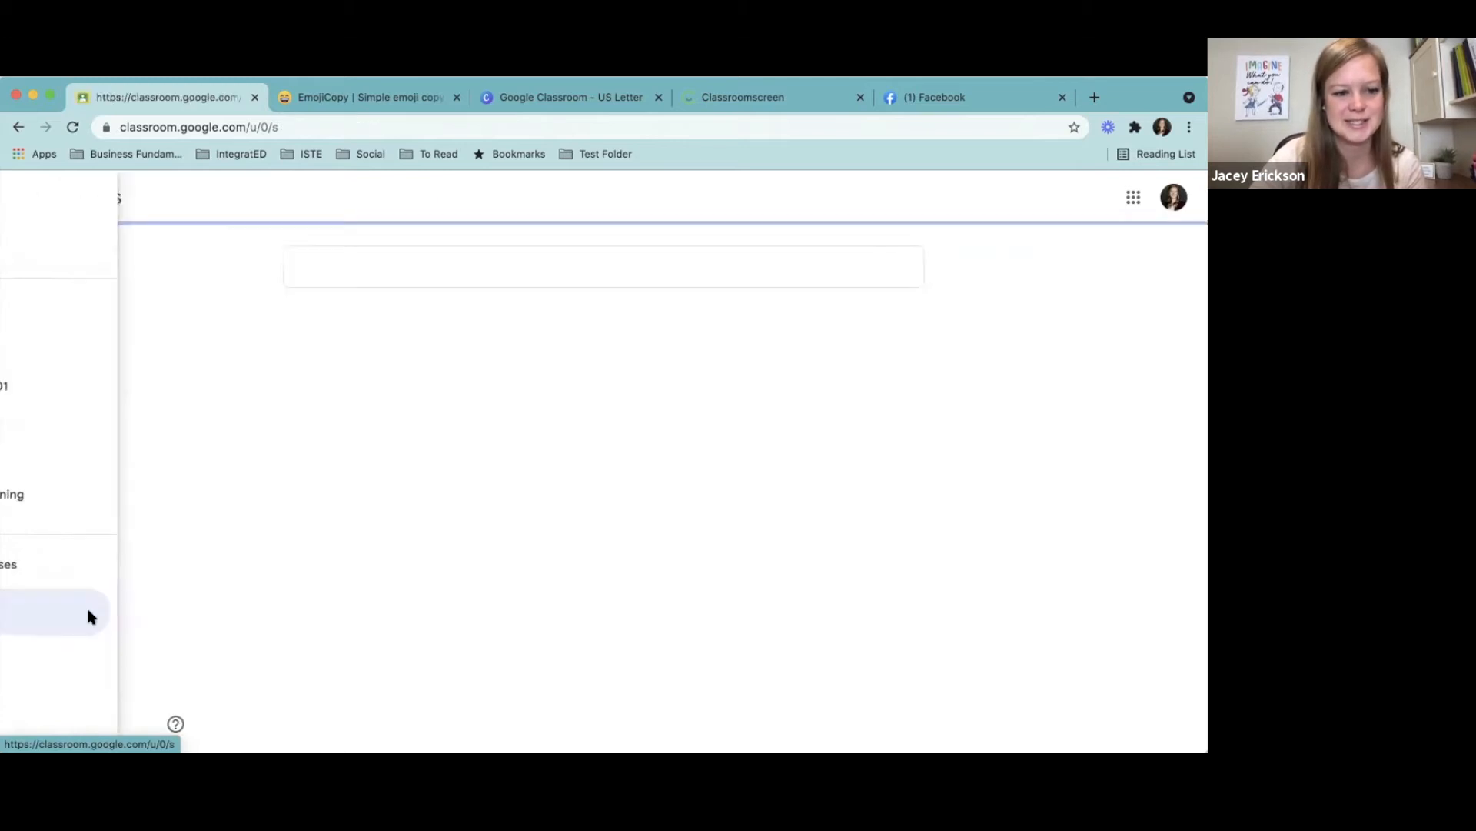
left_click_drag(1201, 289, 1191, 445)
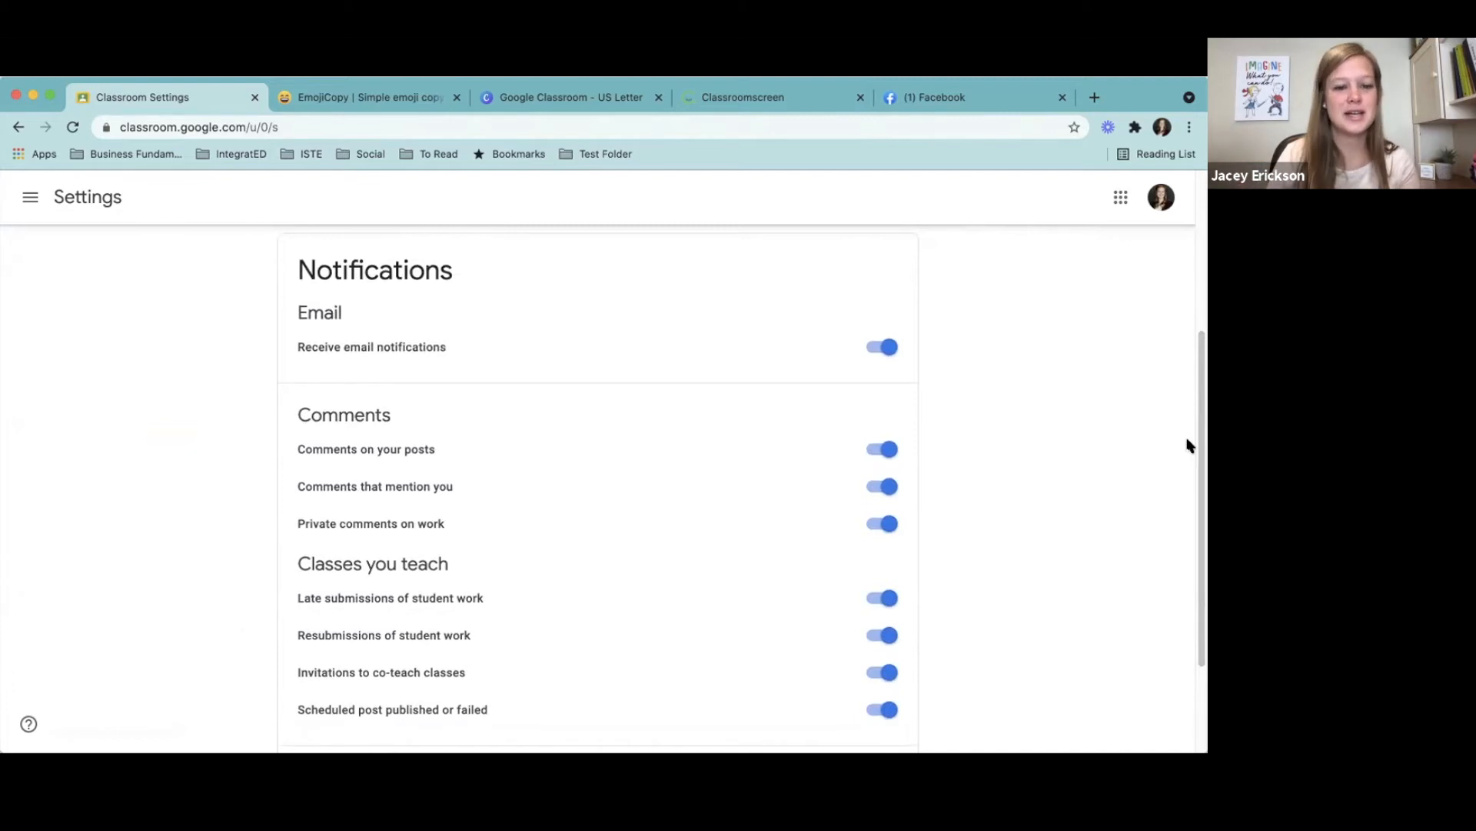
left_click_drag(1196, 448, 1189, 463)
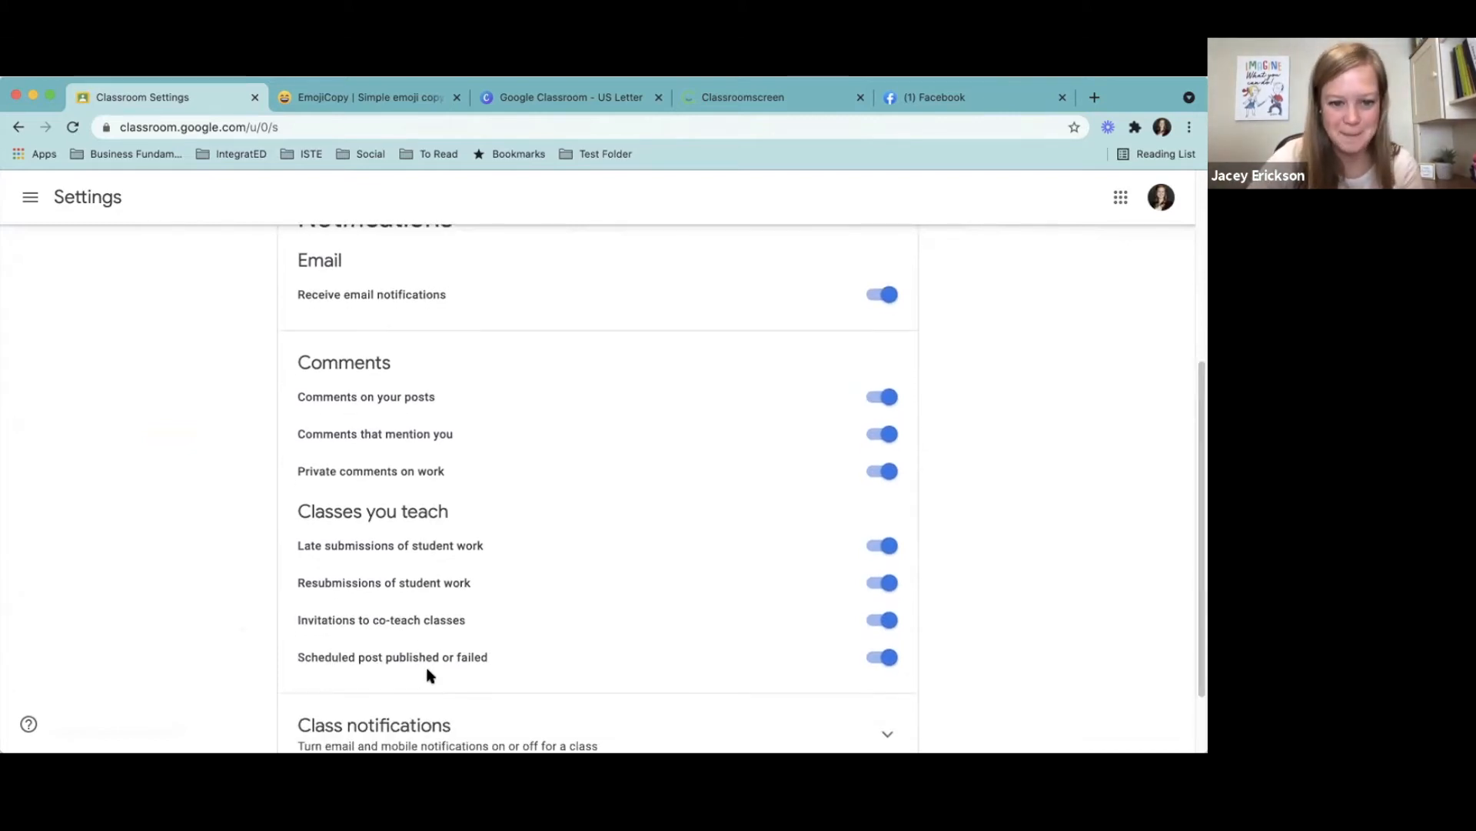
mouse_move(1204, 529)
left_mouse_down()
mouse_move(1205, 581)
mouse_move(1202, 504)
left_mouse_up()
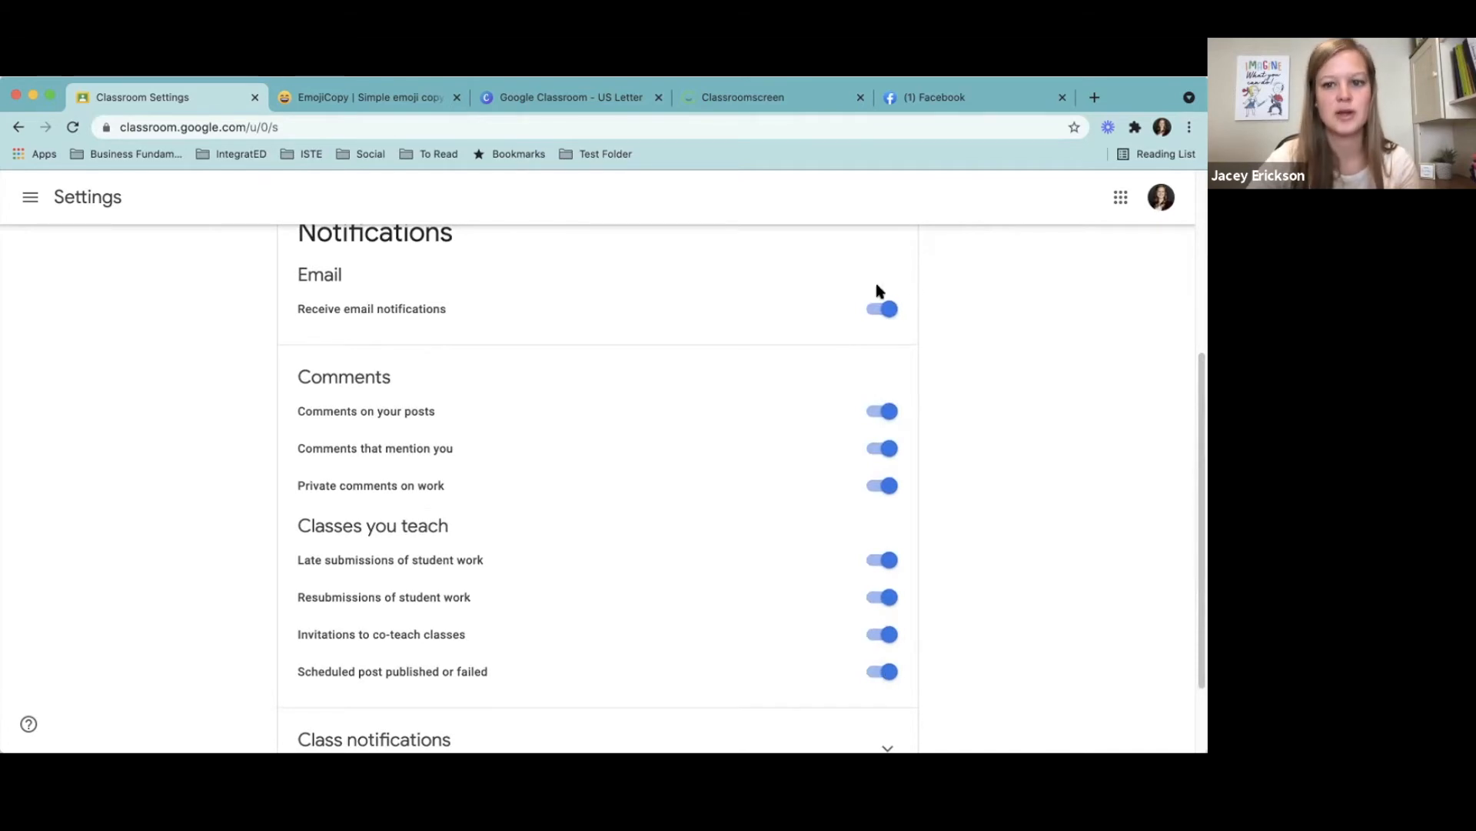
left_click_drag(1202, 560, 1203, 593)
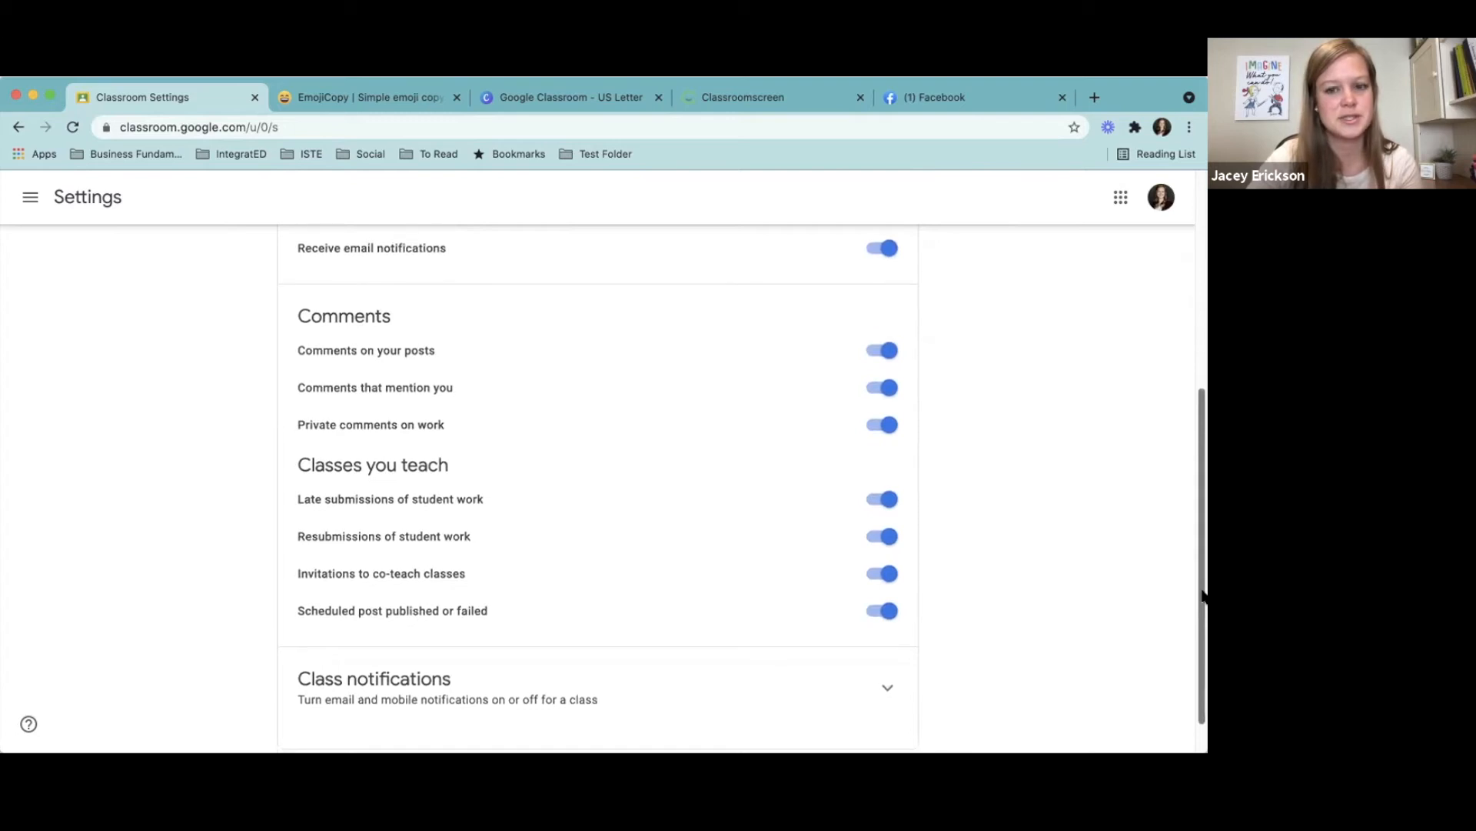
left_click_drag(1203, 596, 1189, 519)
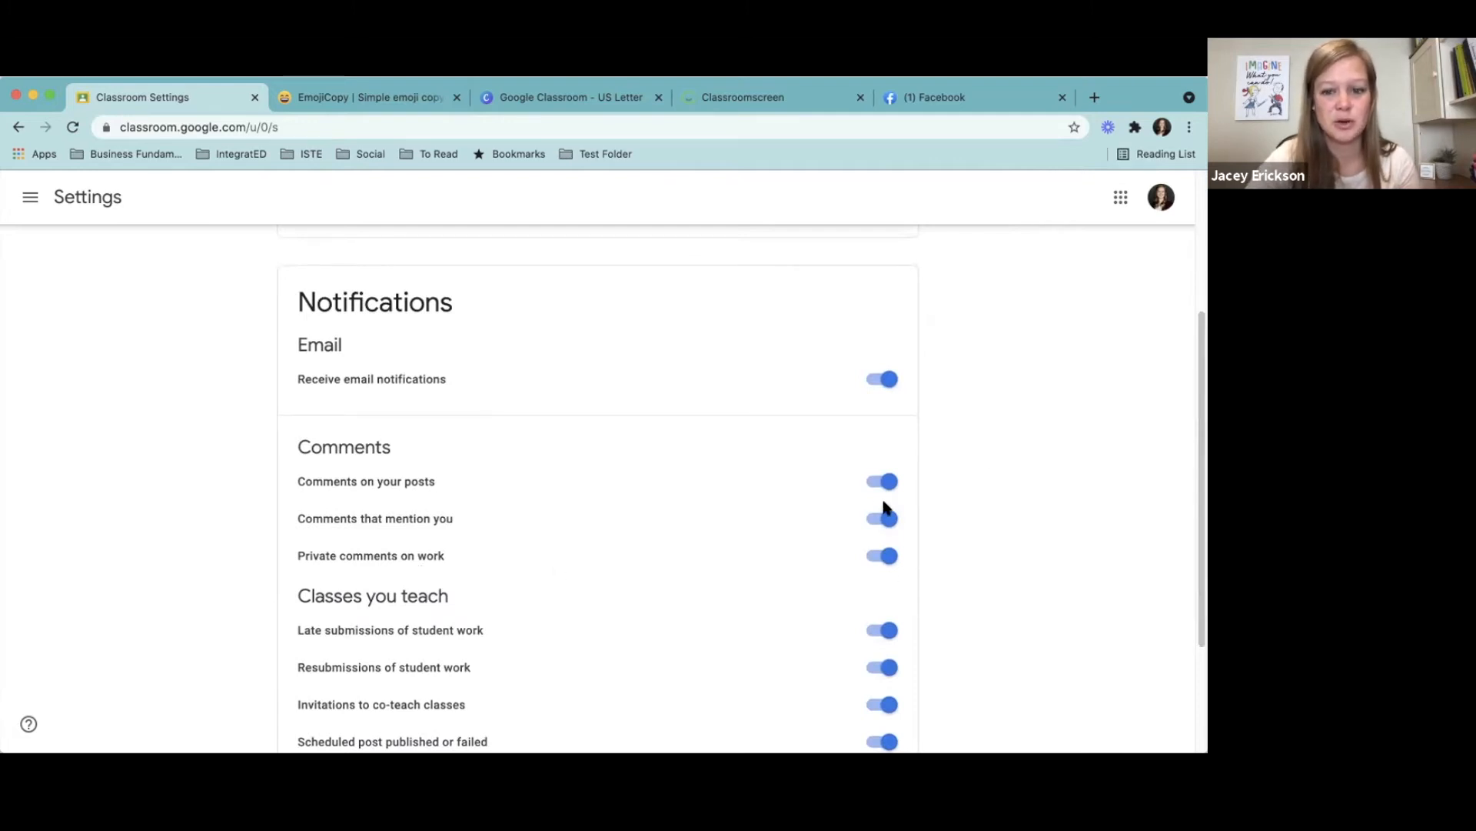
scroll(1200, 422, "down", 3)
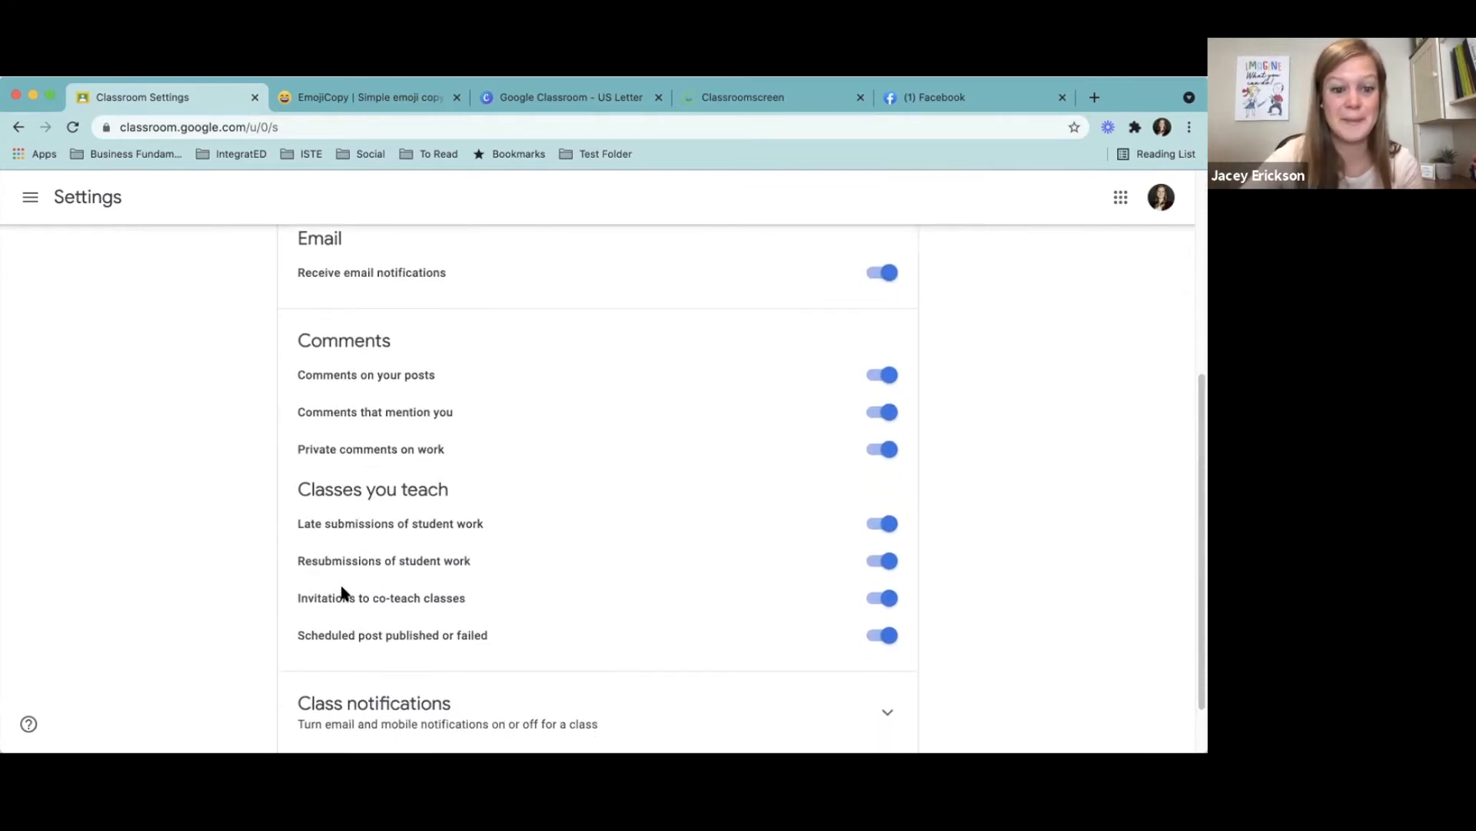
scroll(1198, 523, "up", 3)
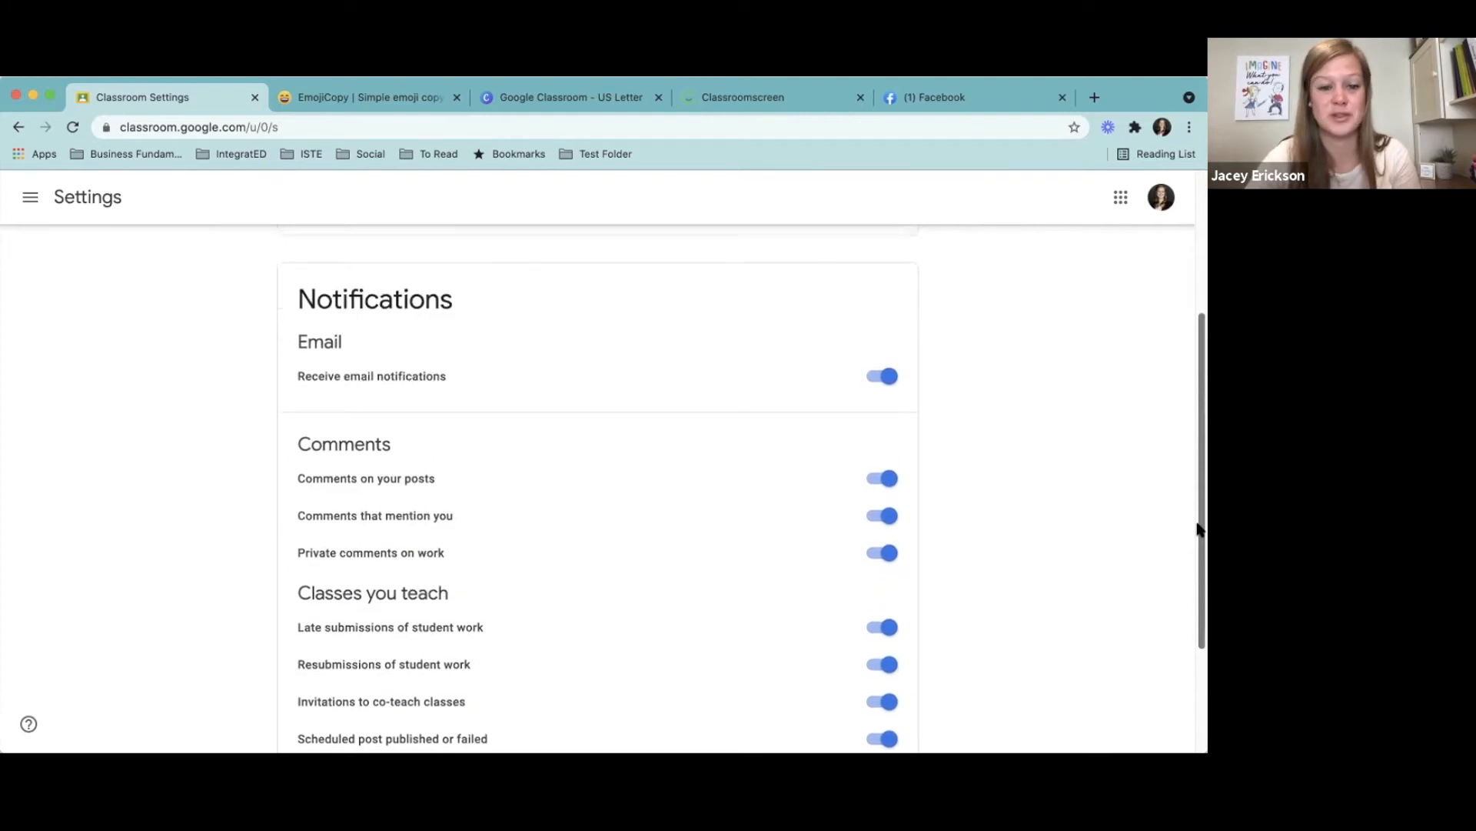
scroll(1193, 500, "up", 3)
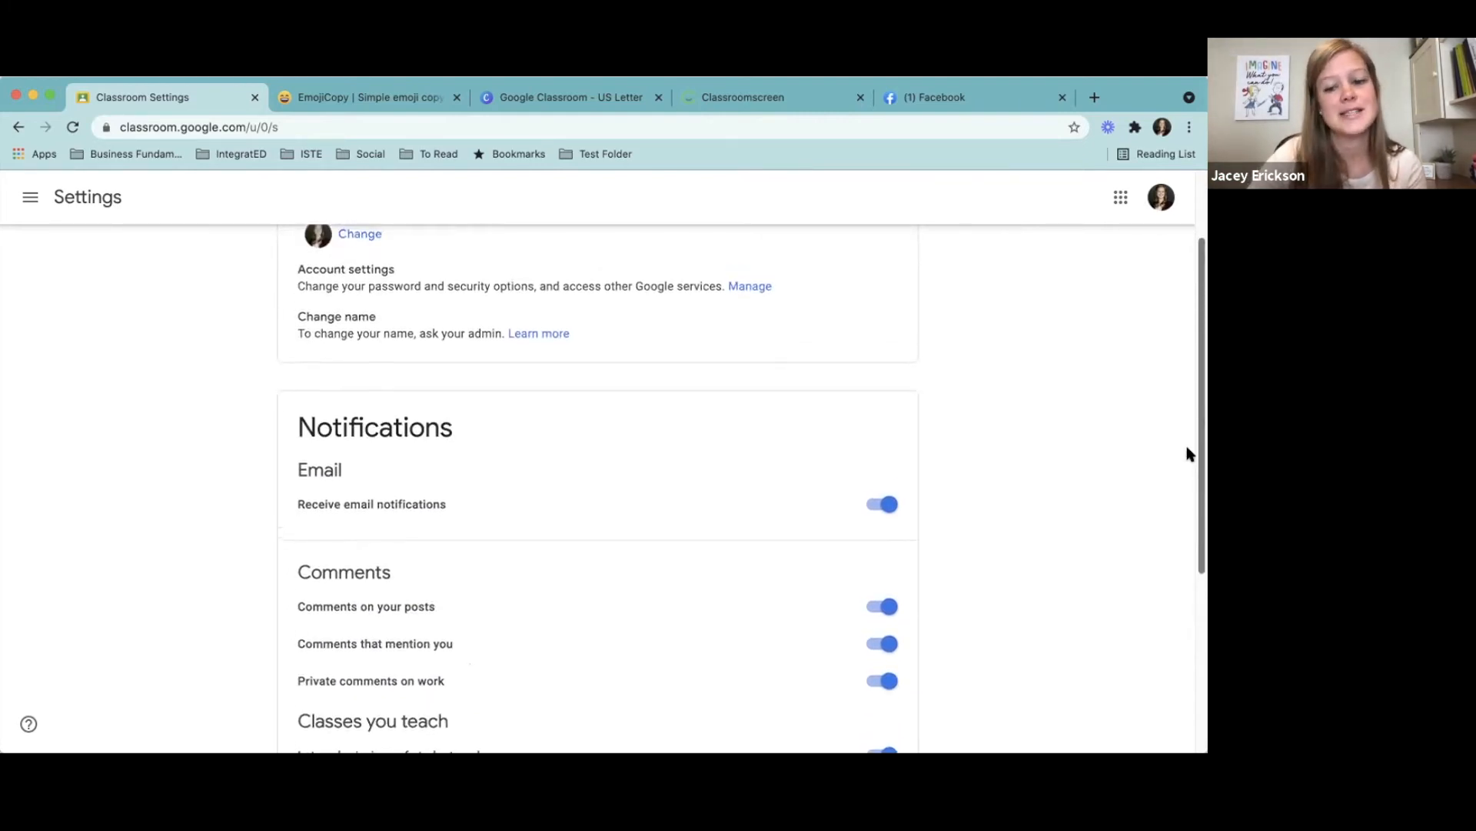
scroll(1179, 385, "up", 3)
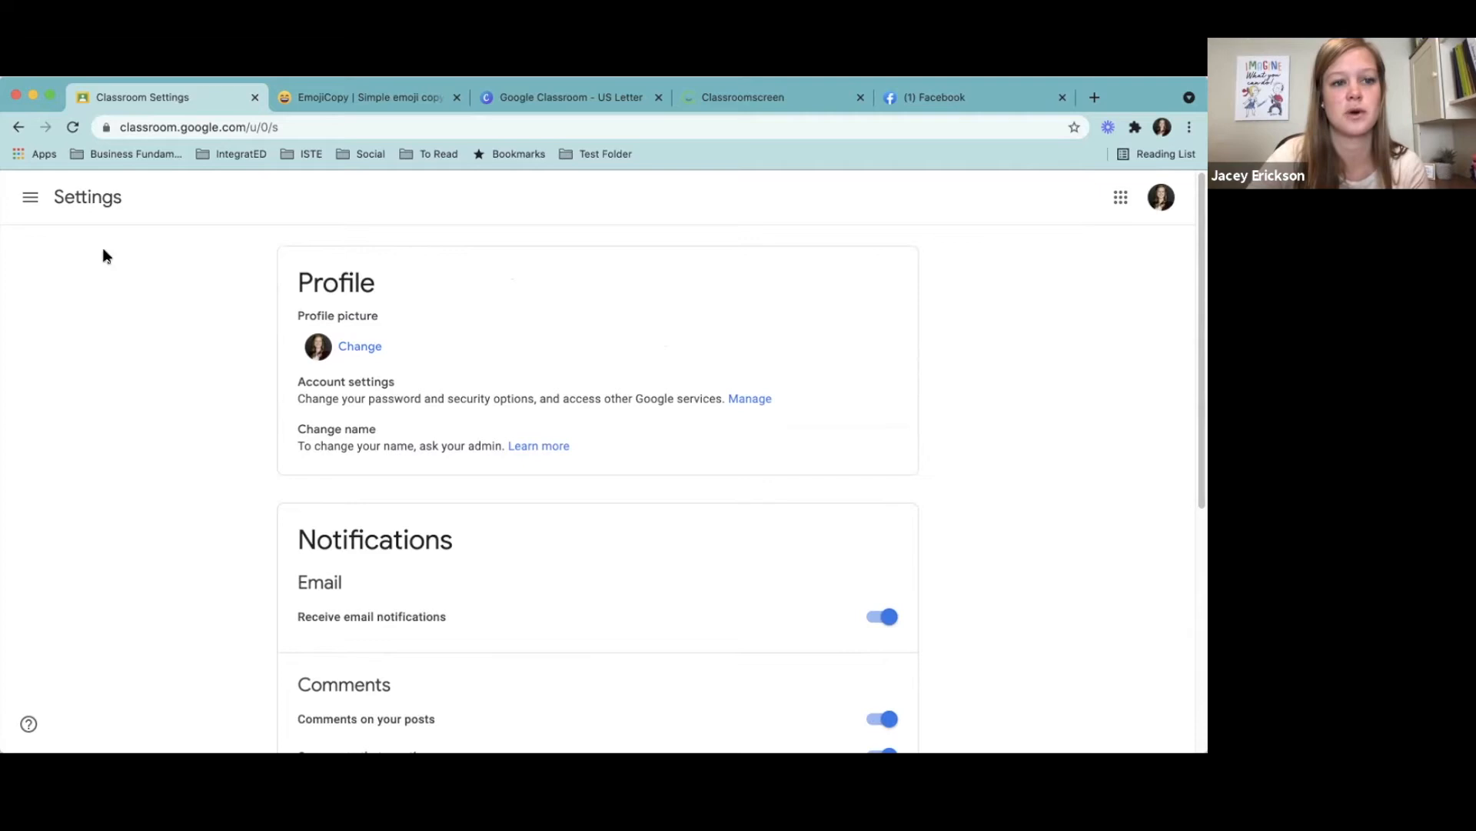
- Reopen the Technology 101 class, view its Grades and Classwork pages, and return to its Stream
left_click(30, 197)
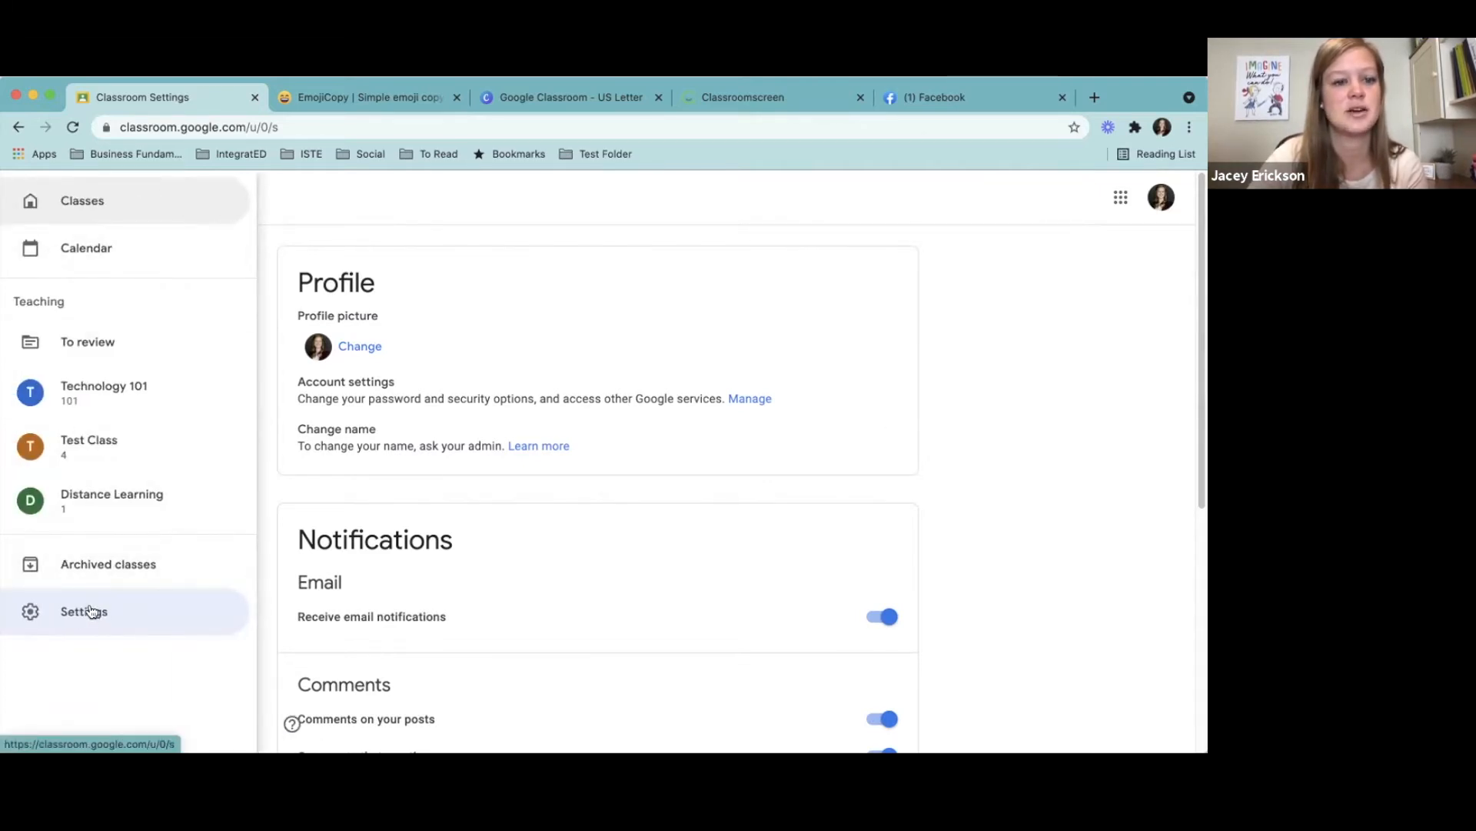
left_click(91, 392)
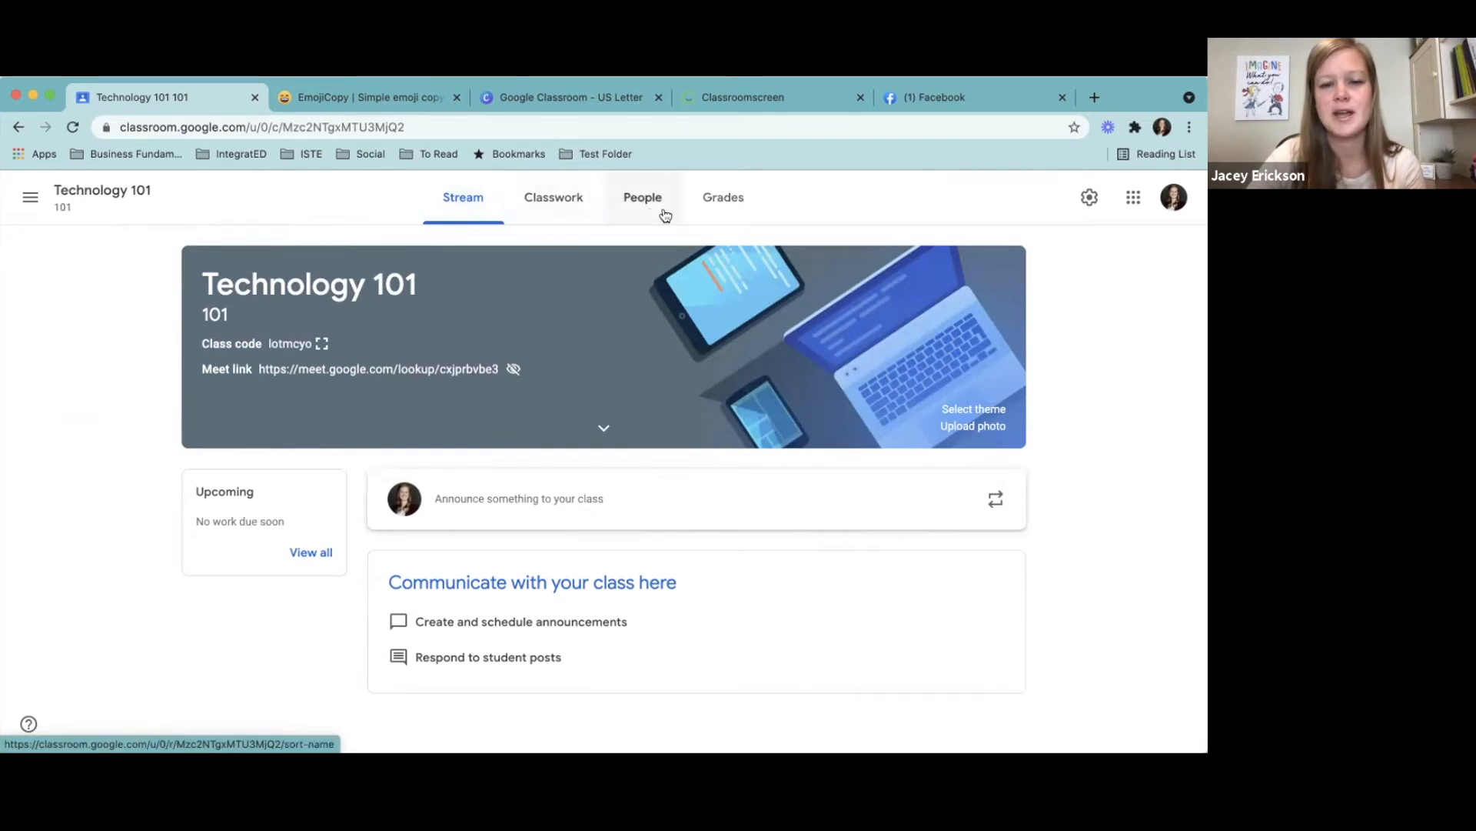
left_click(728, 207)
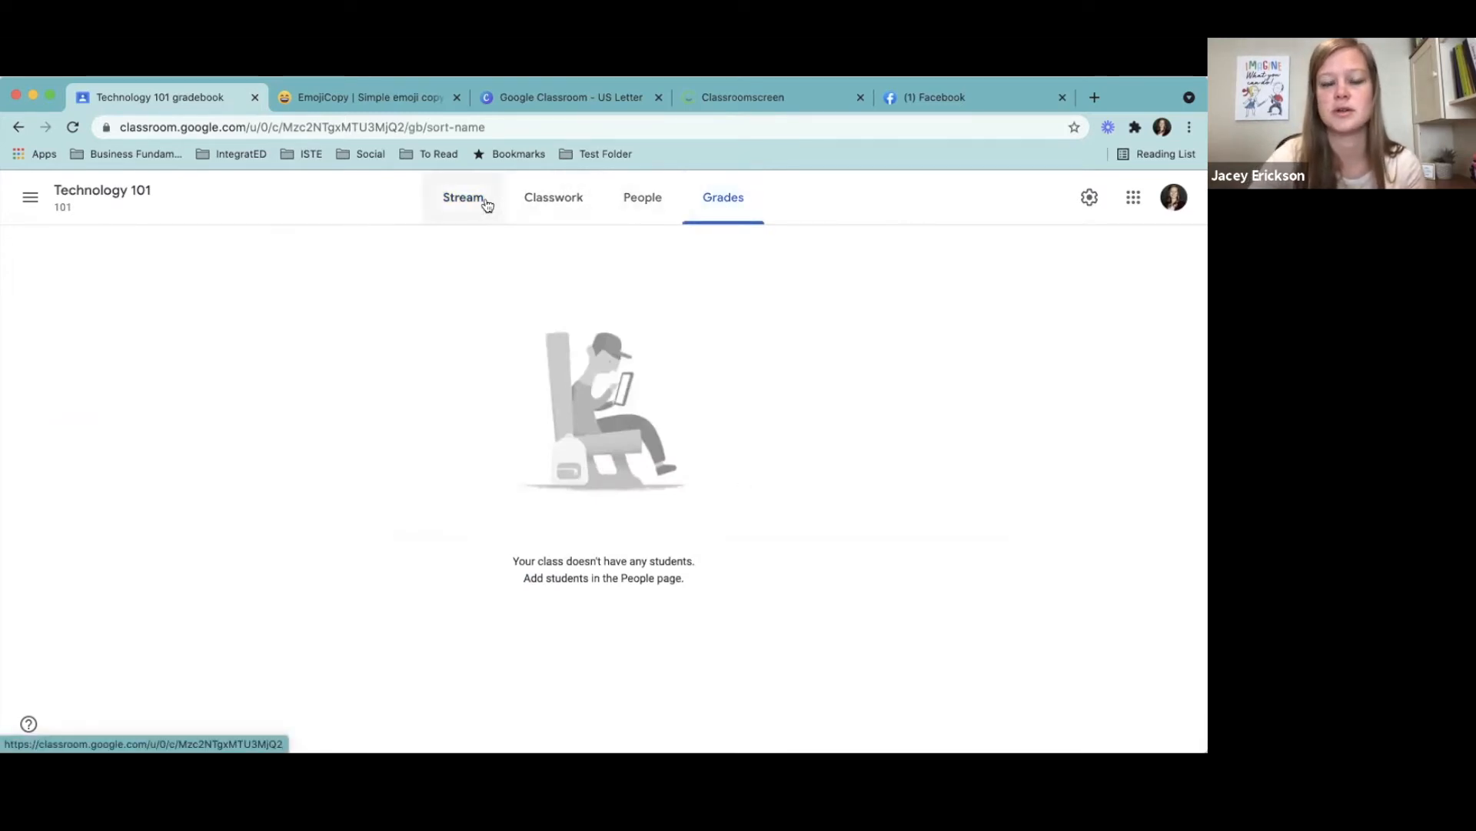
left_click(552, 204)
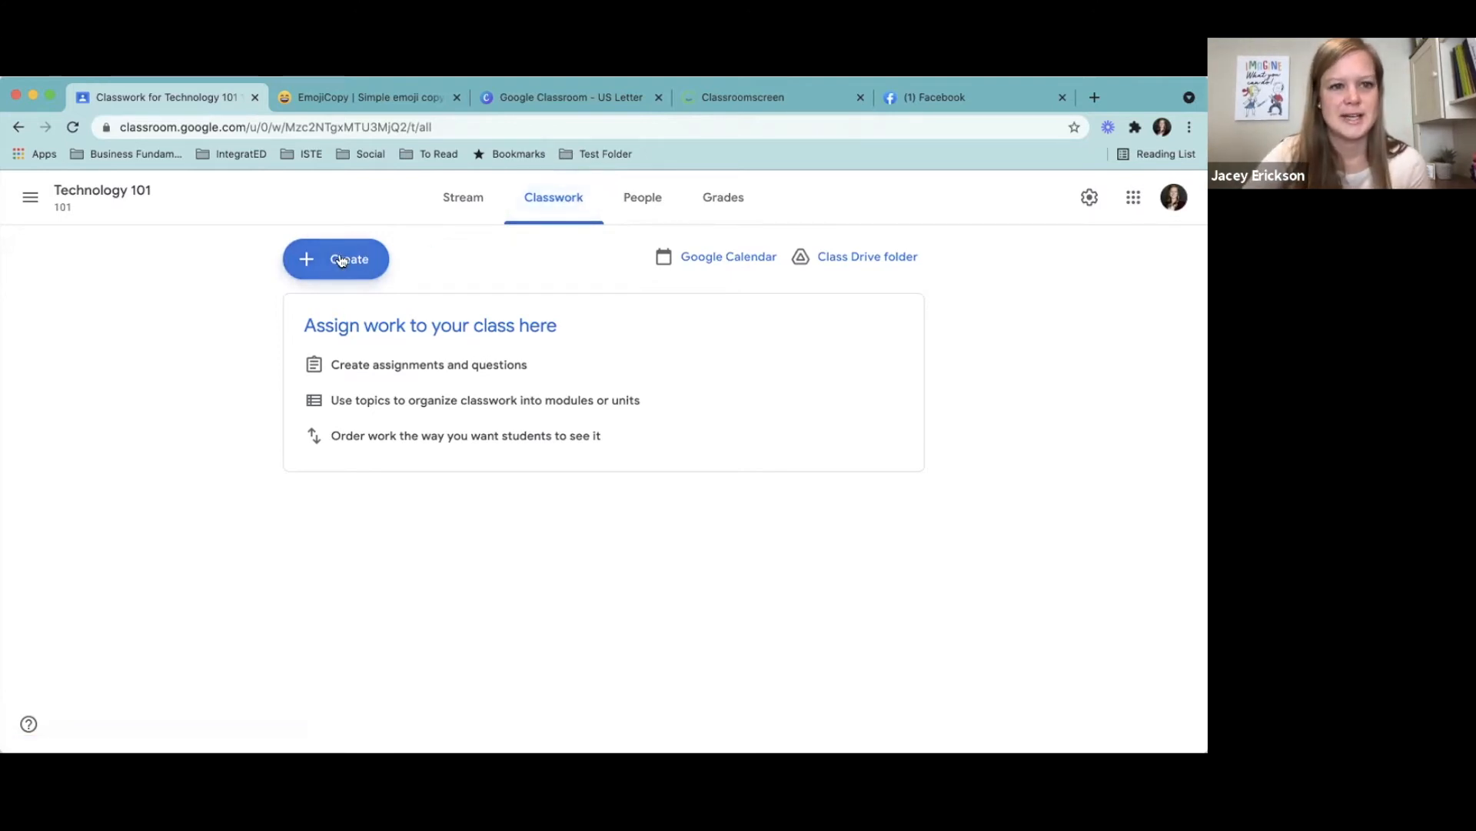
left_click(104, 190)
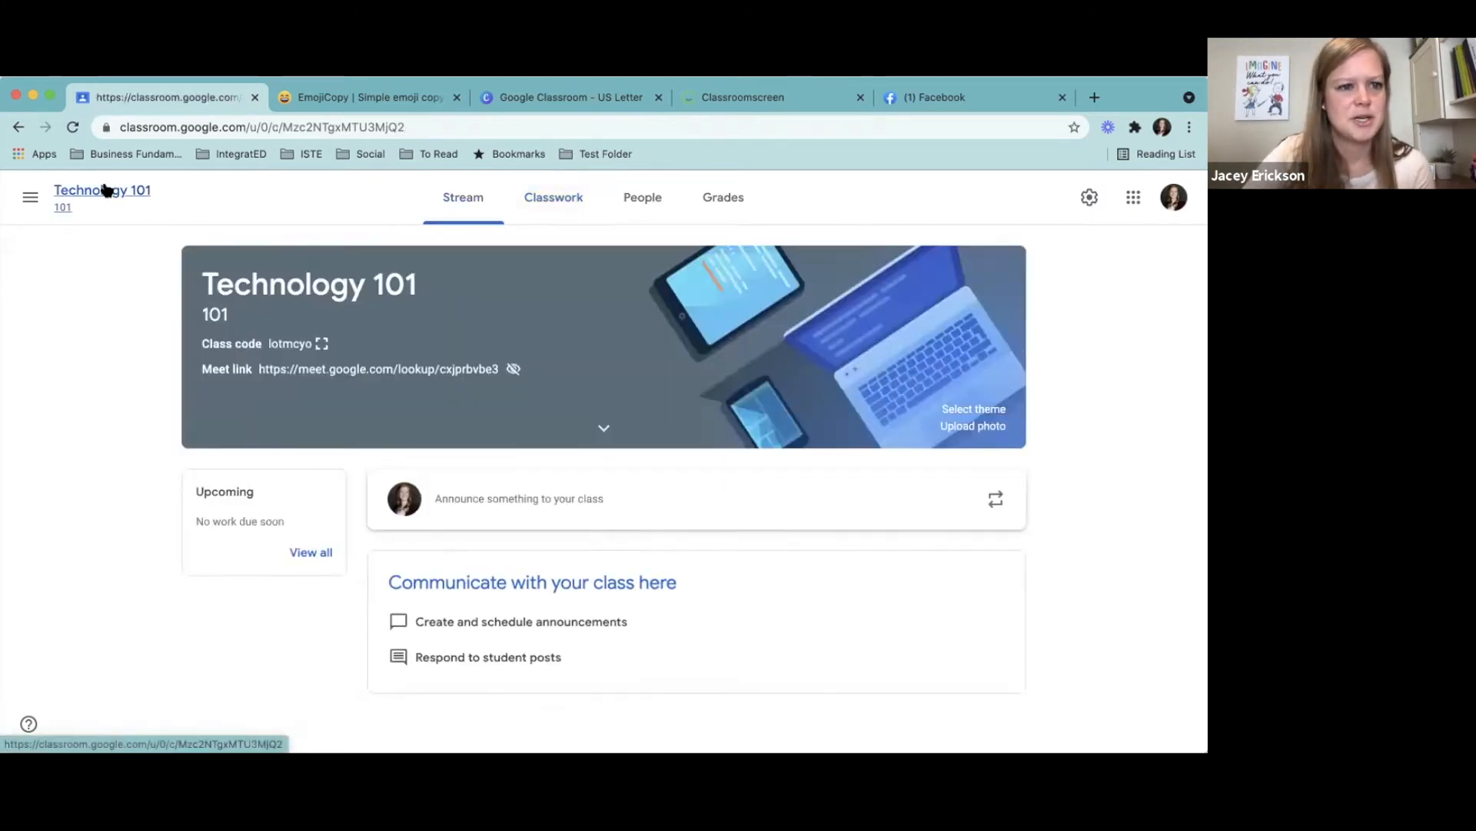
- Switch to the Test Class and open its Classwork page to see how the topics are organized
left_click(31, 199)
left_click(86, 441)
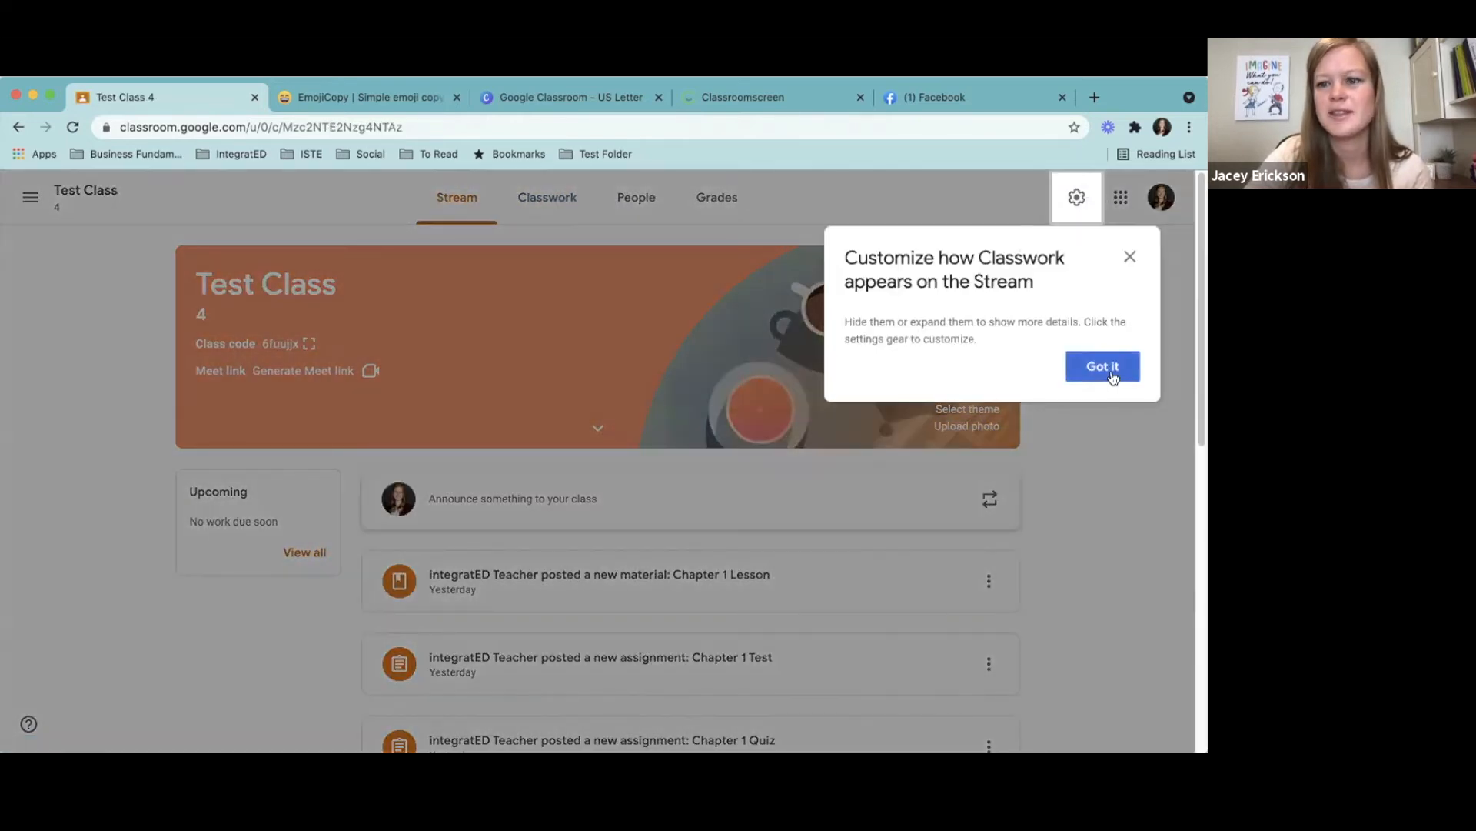
left_click(1107, 368)
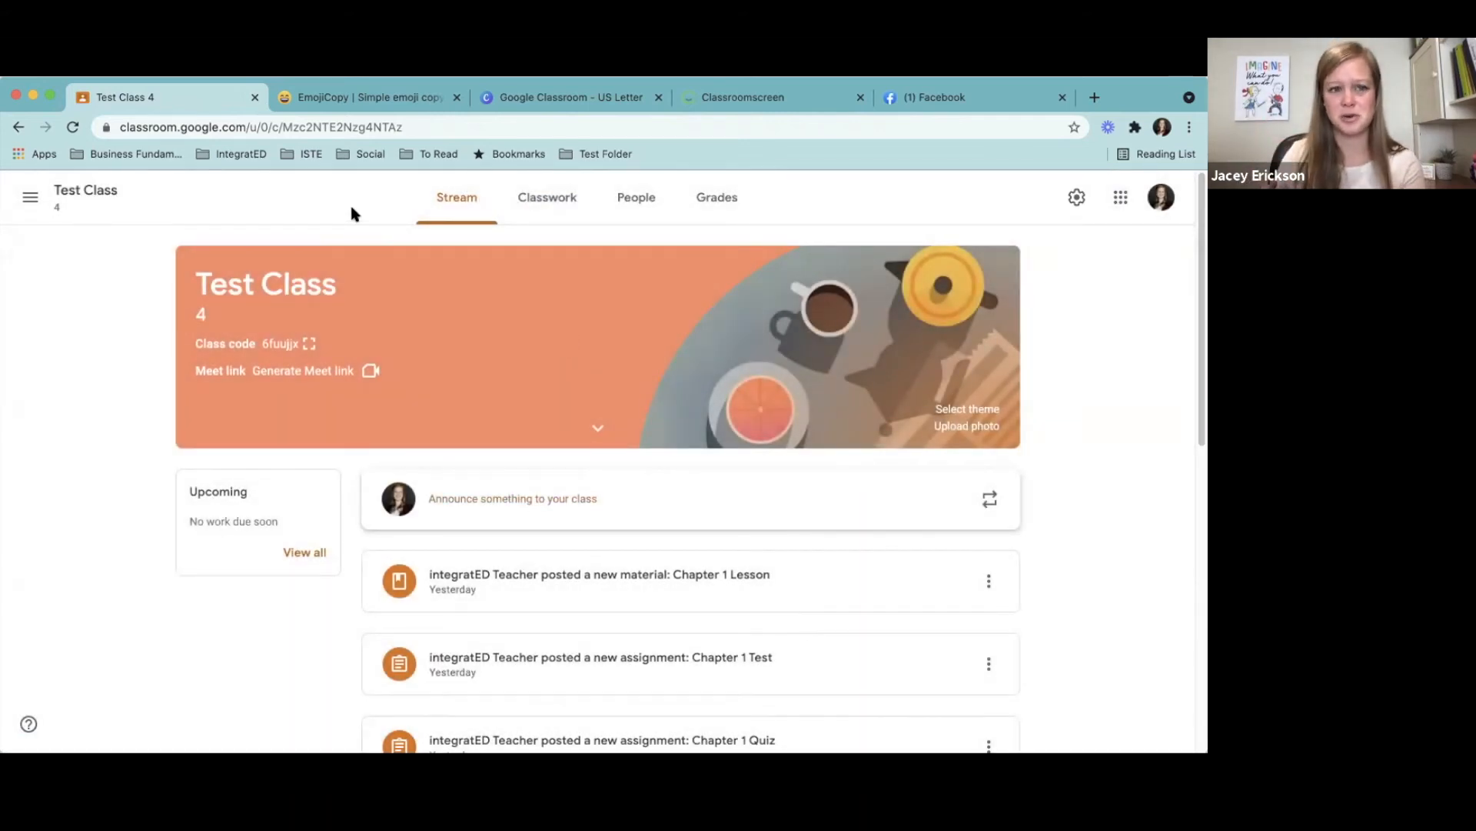
left_click(538, 214)
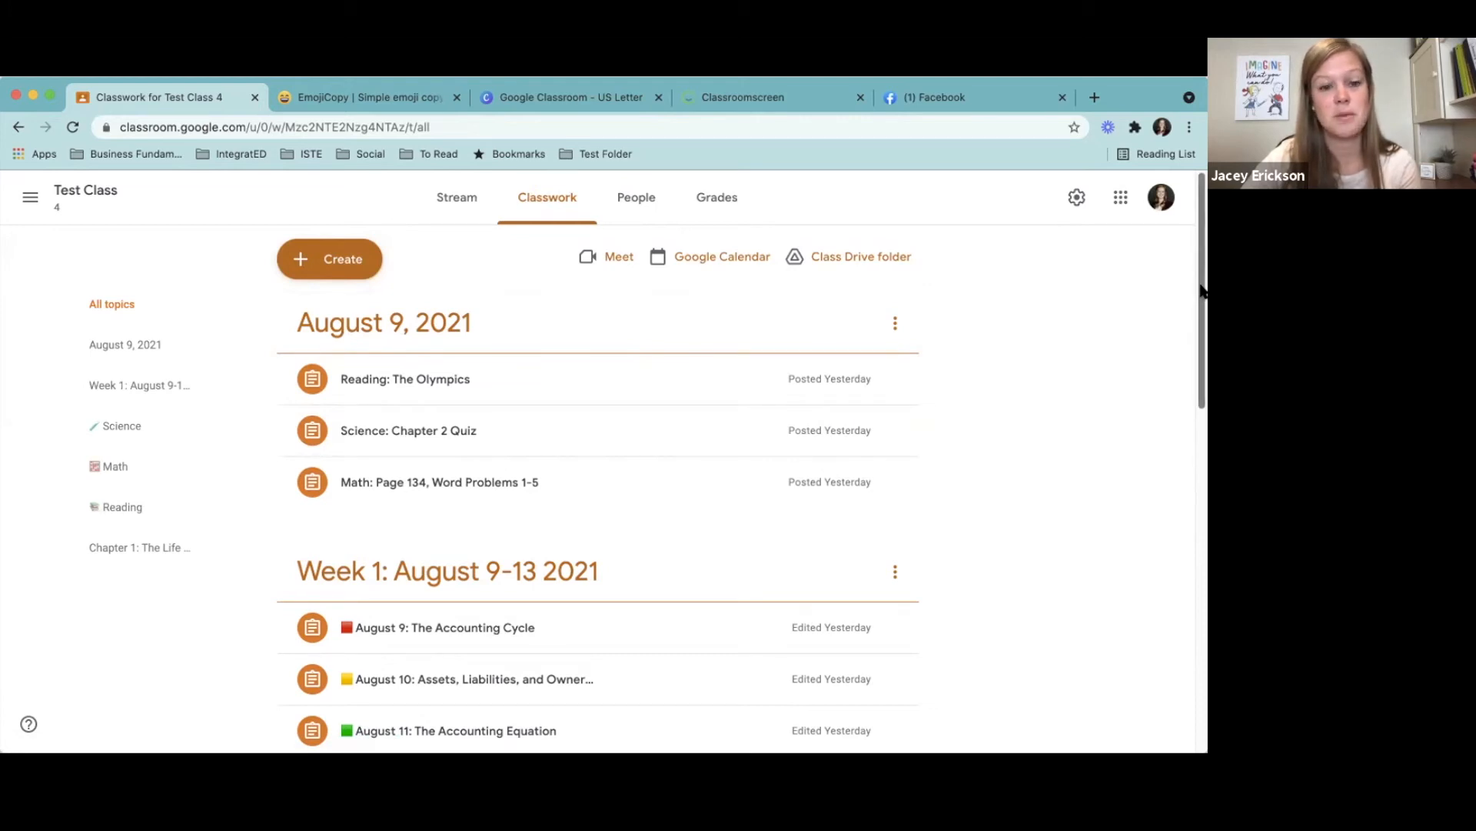
- Look through the Test Class classwork from the August 9, 2021 topic down to Chapter 1: The Life Cycle, and return to the first topic
left_click_drag(1201, 290, 1162, 394)
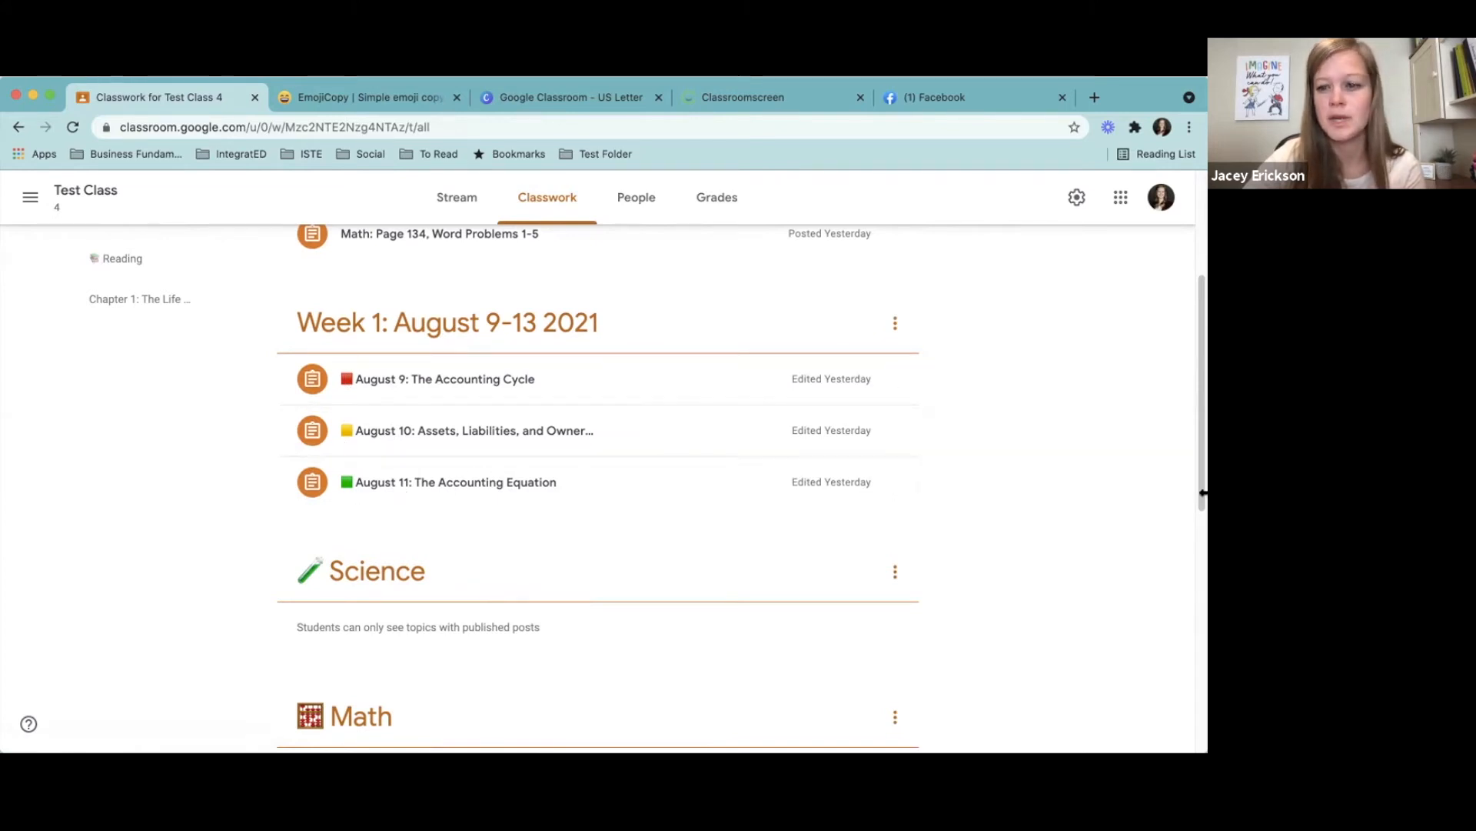
scroll(1202, 489, "down", 5)
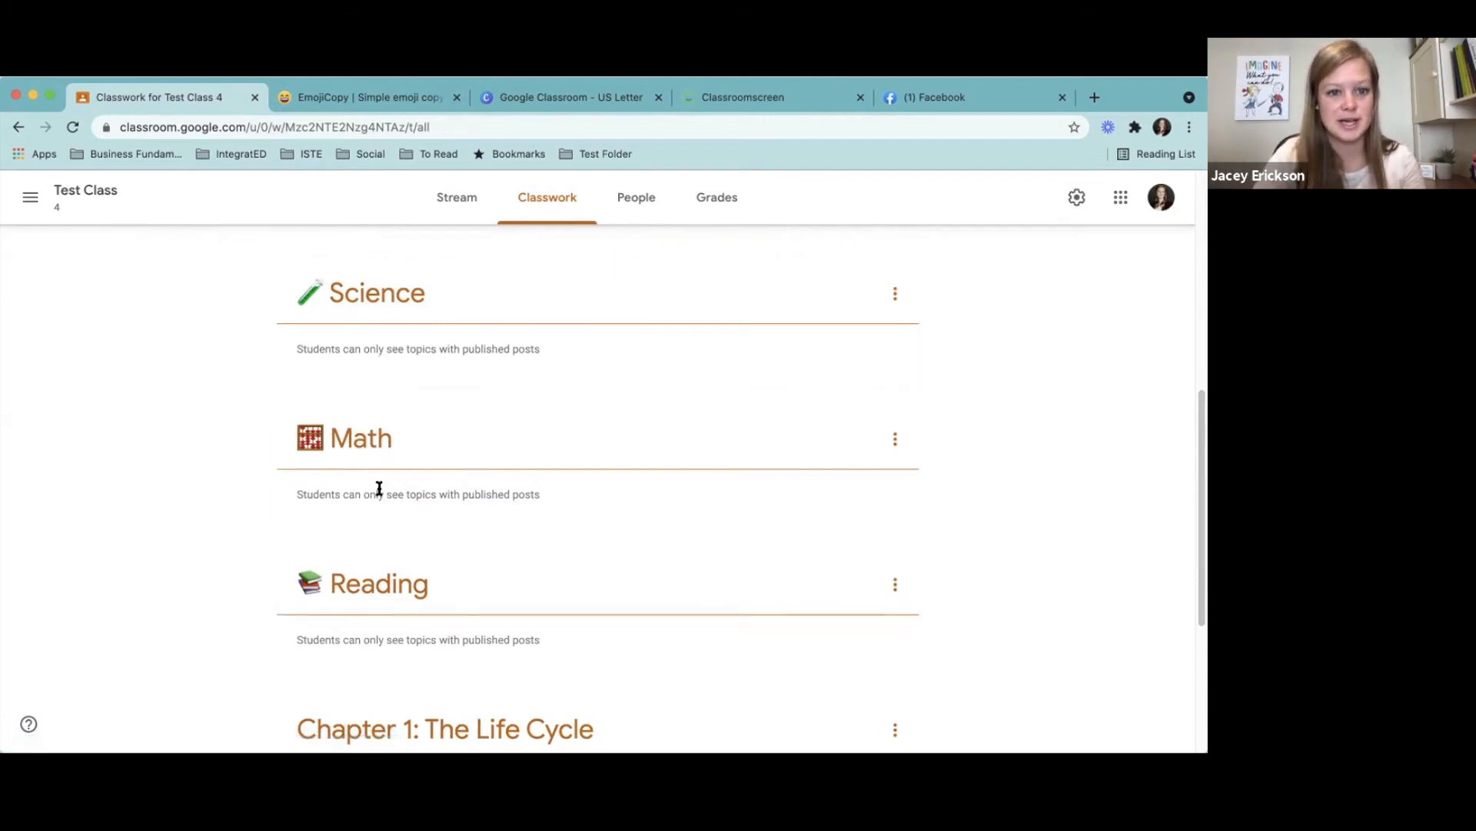
left_click_drag(1198, 504, 1205, 622)
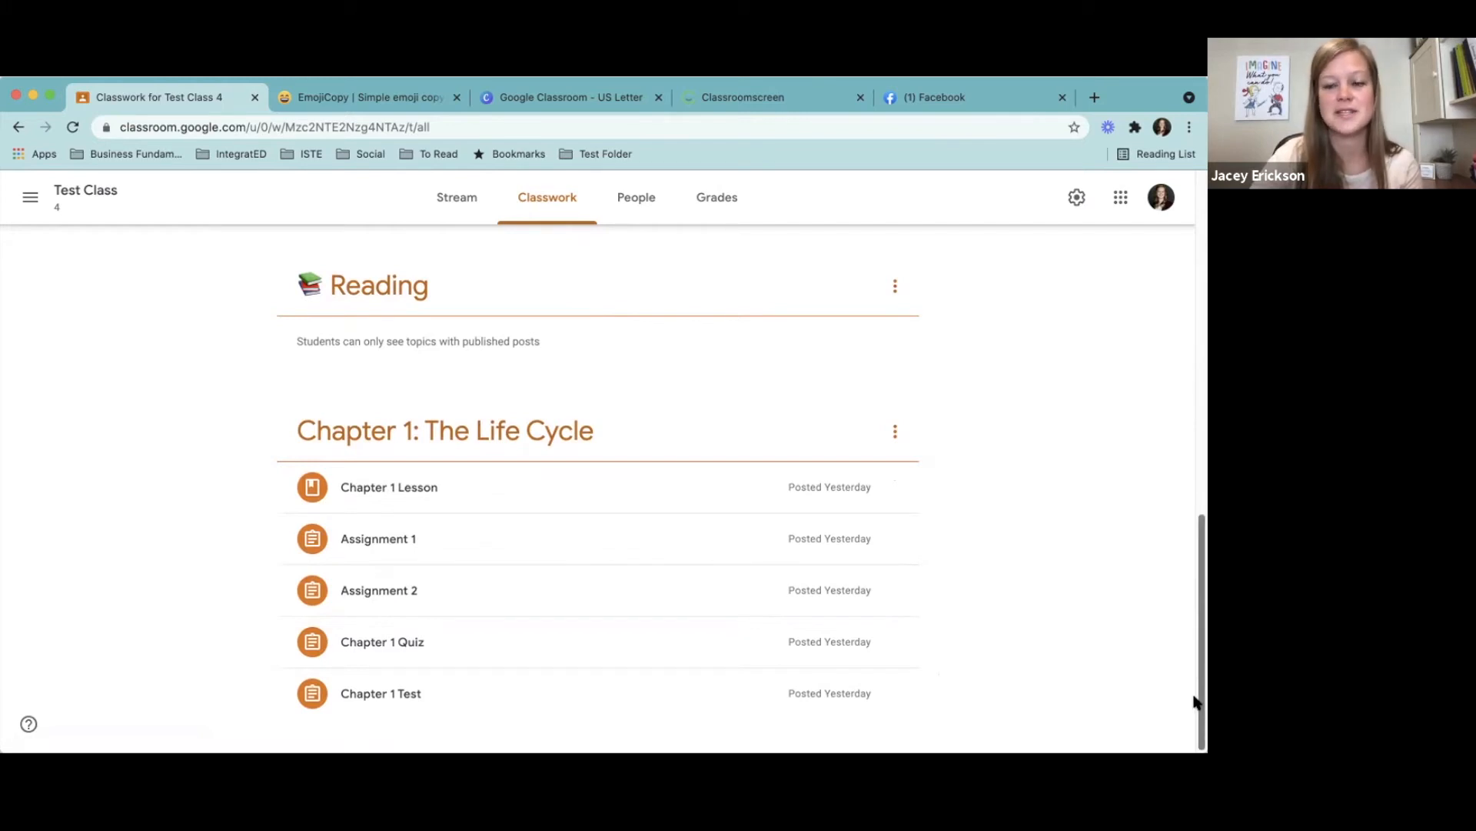
scroll(1185, 538, "up", 4)
scroll(1183, 501, "up", 8)
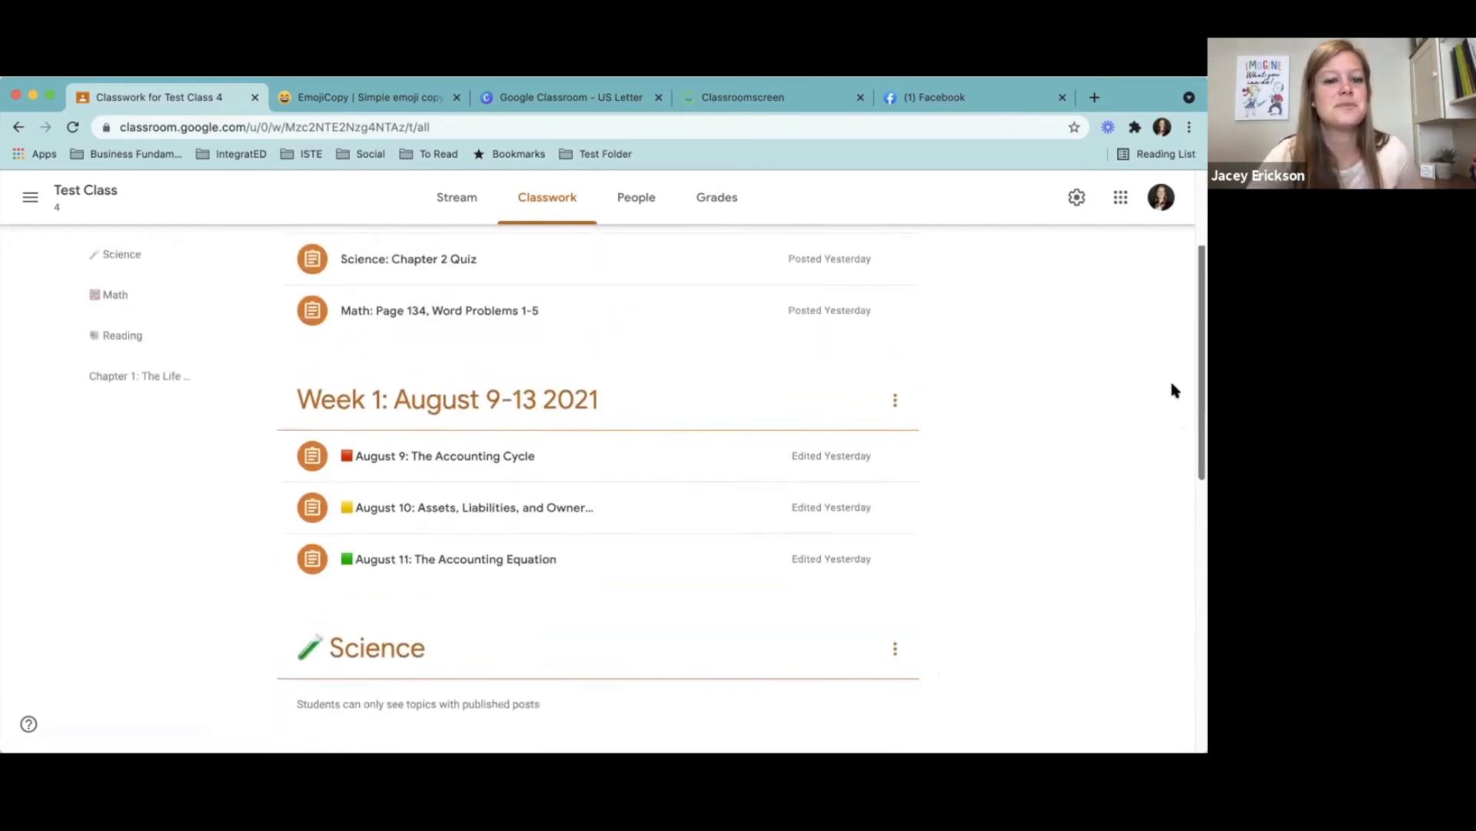
scroll(1170, 317, "up", 1)
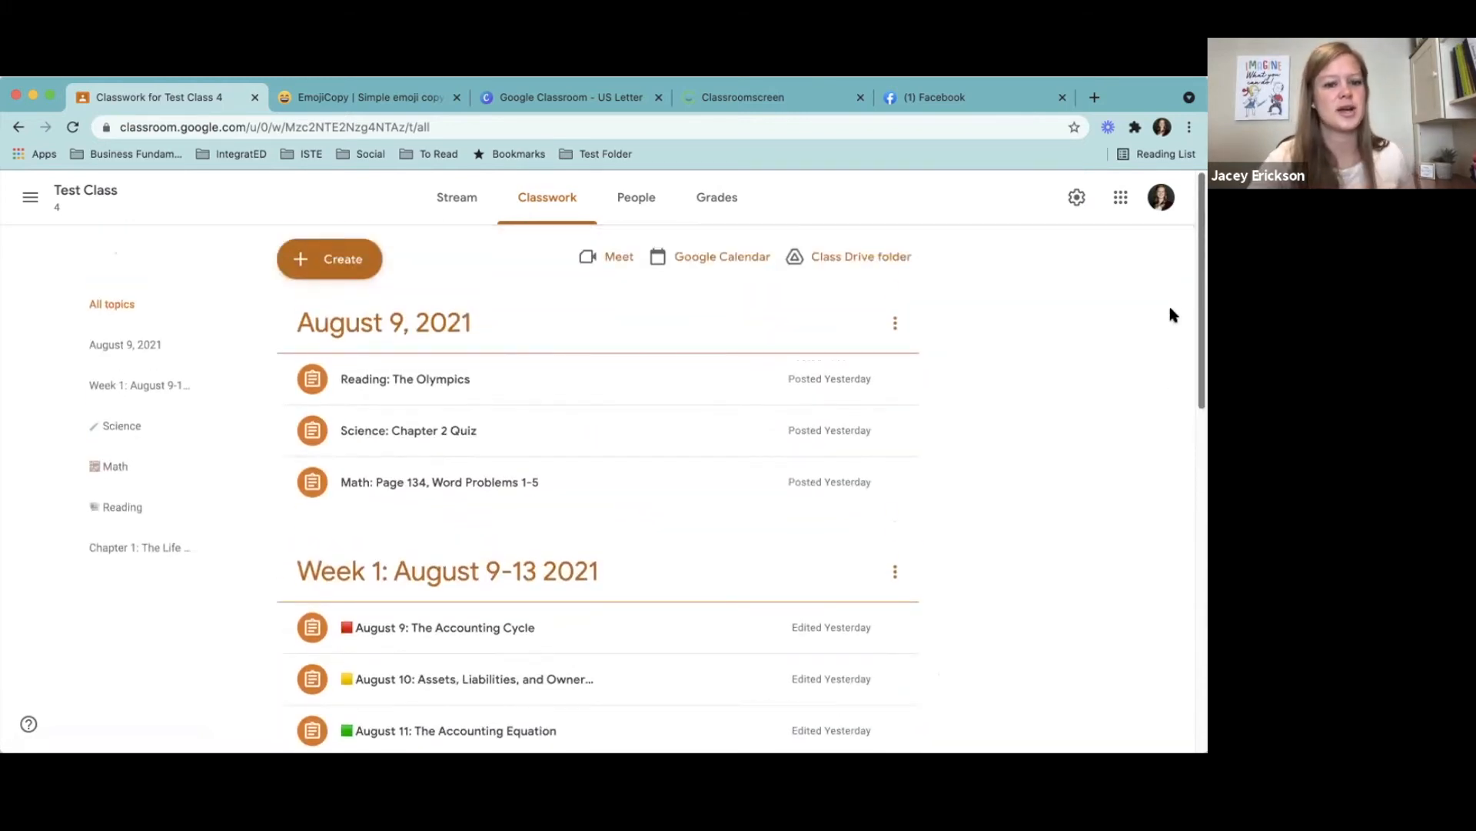
- Compare the ways of organizing Test Class topics: by day, by week, by subject with emojis, and by chapter
left_click_drag(1196, 267, 1200, 289)
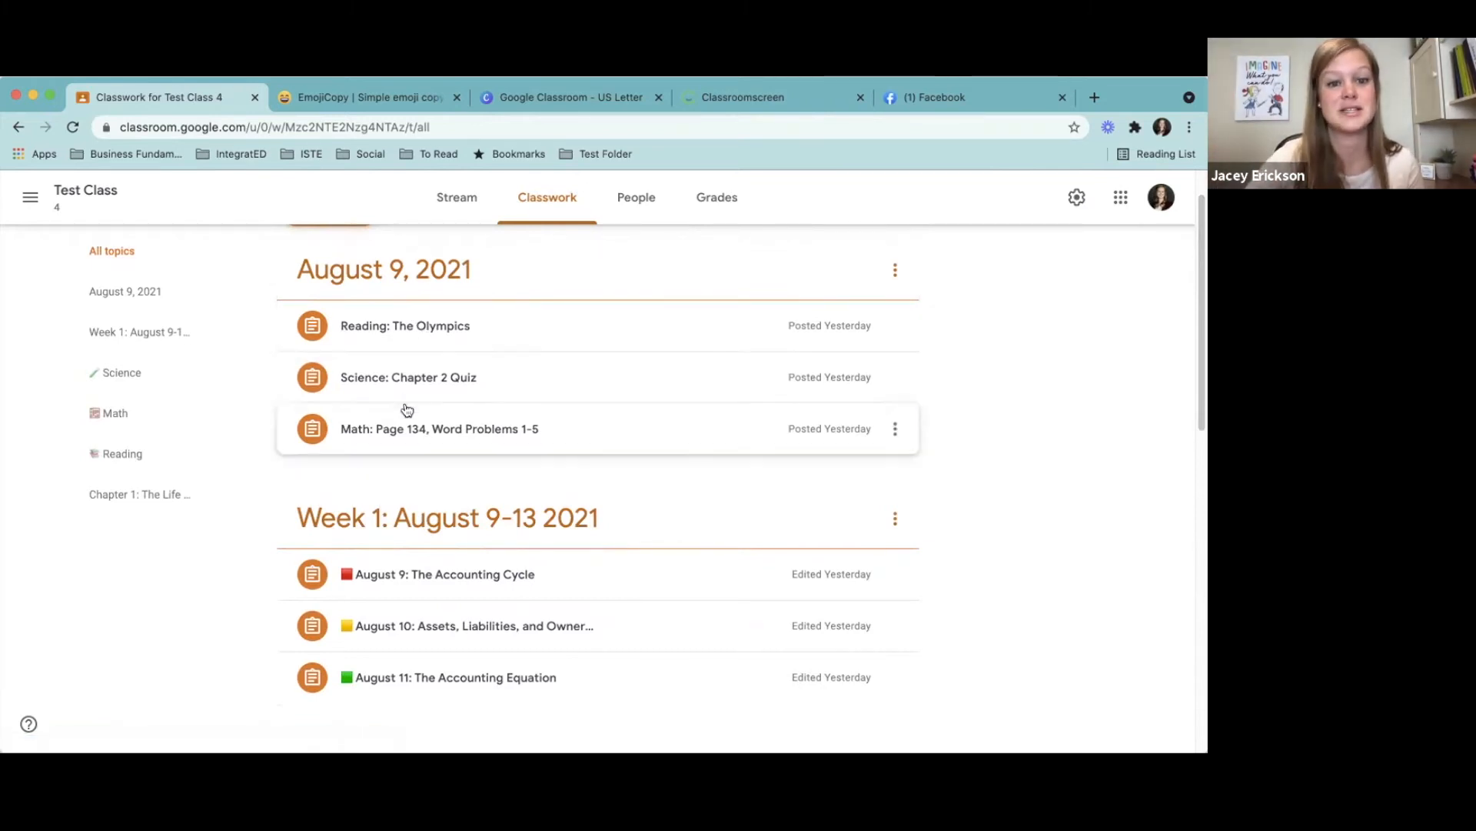
left_click_drag(1201, 365, 1204, 450)
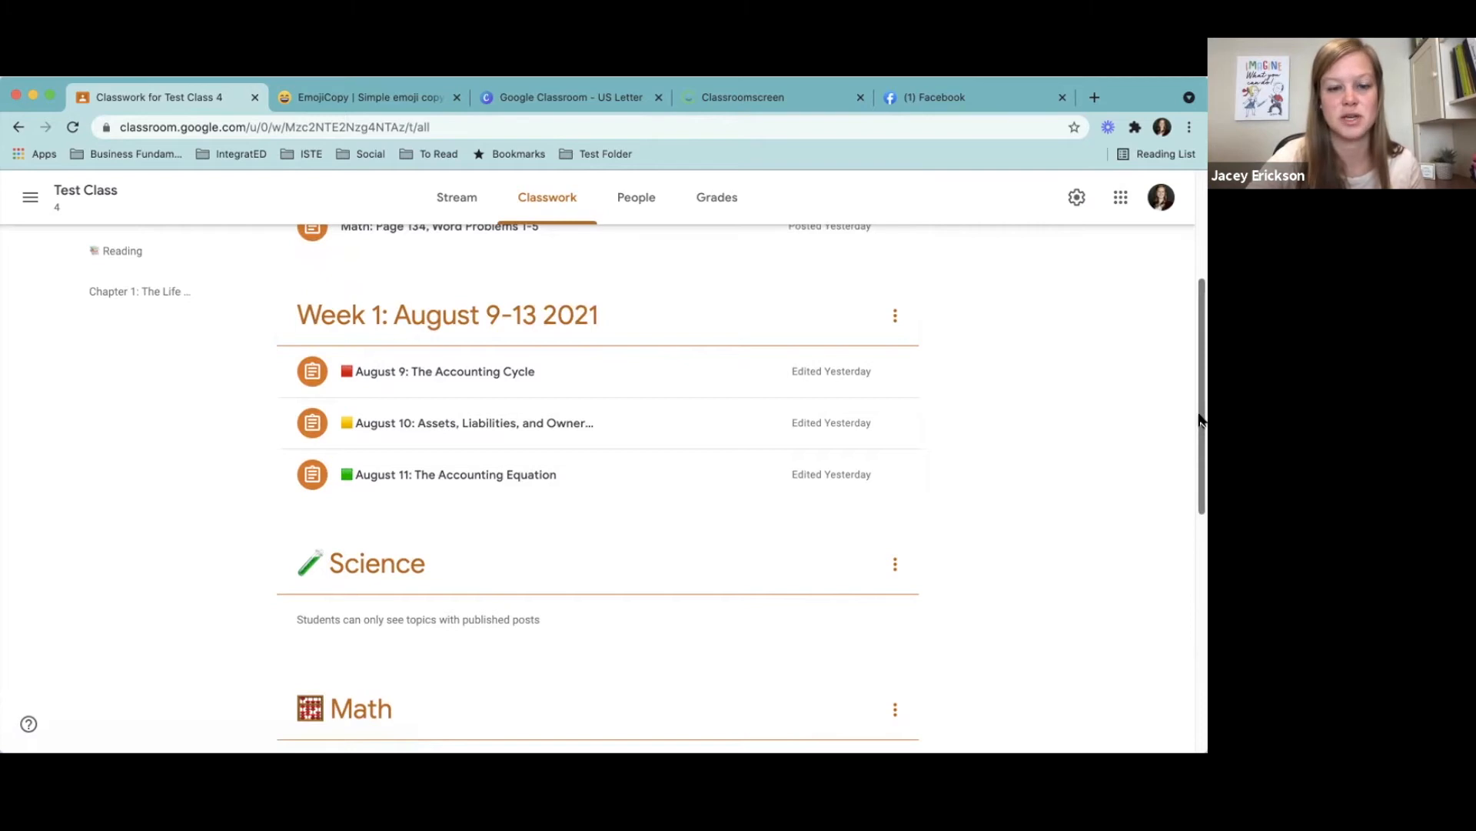
left_click_drag(1201, 420, 1204, 527)
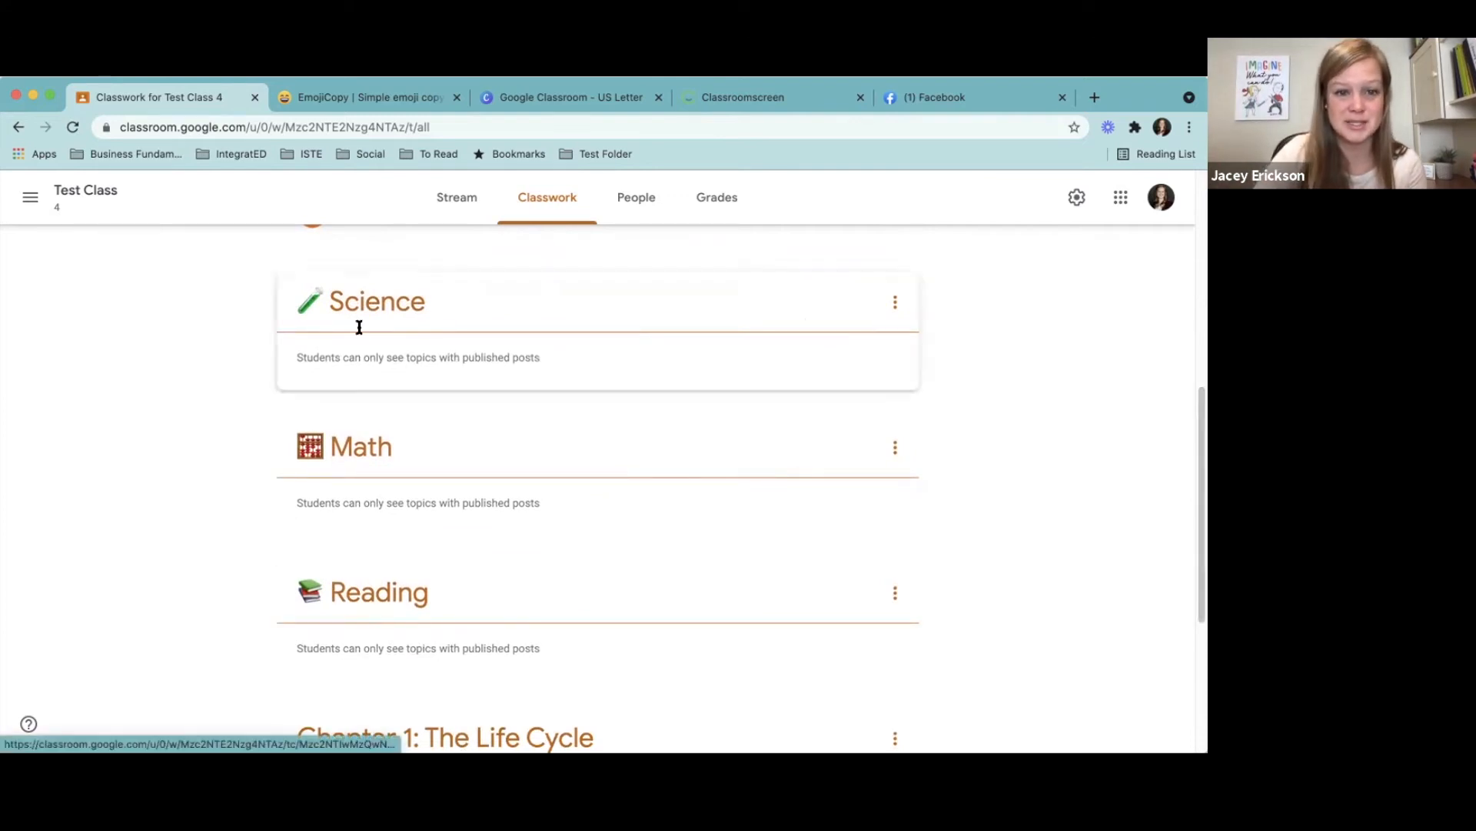
left_click_drag(1197, 471, 1198, 598)
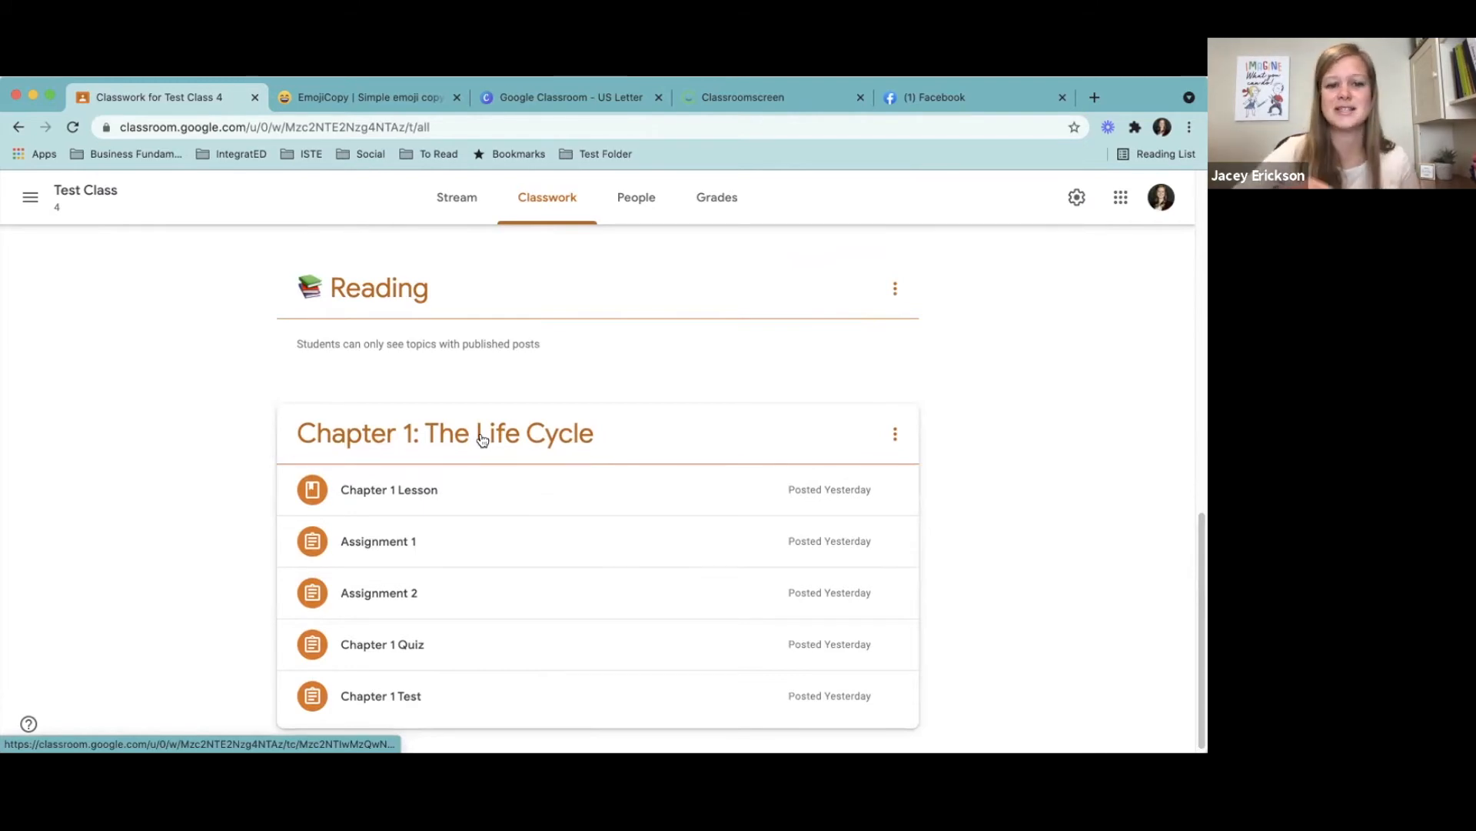
mouse_move(1201, 657)
left_mouse_down()
mouse_move(1201, 581)
mouse_move(1201, 642)
left_mouse_up()
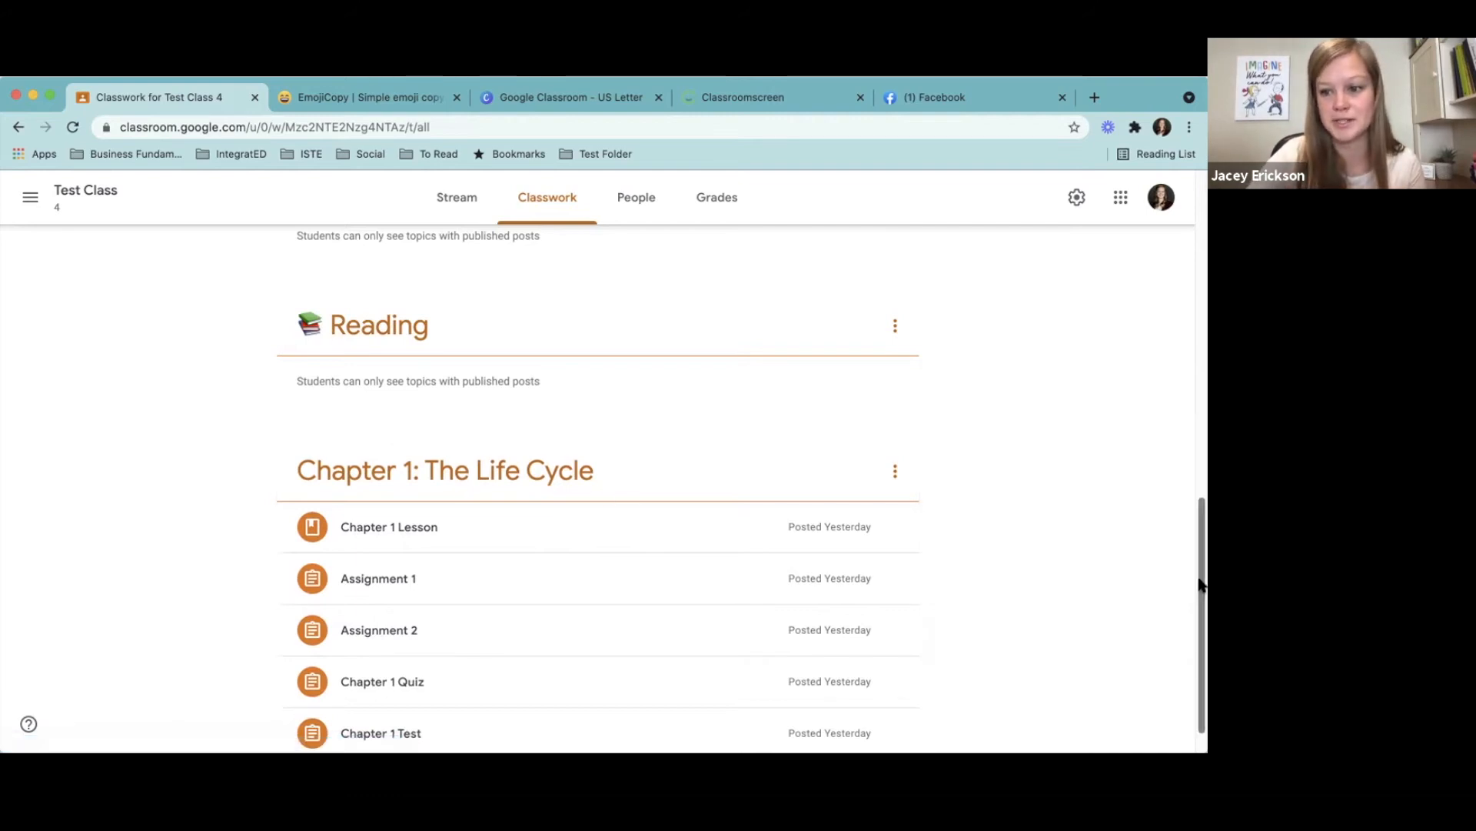
left_click_drag(1200, 588, 1200, 606)
- Return to the class list and open the Classwork page of the Technology 101 class
left_click(28, 198)
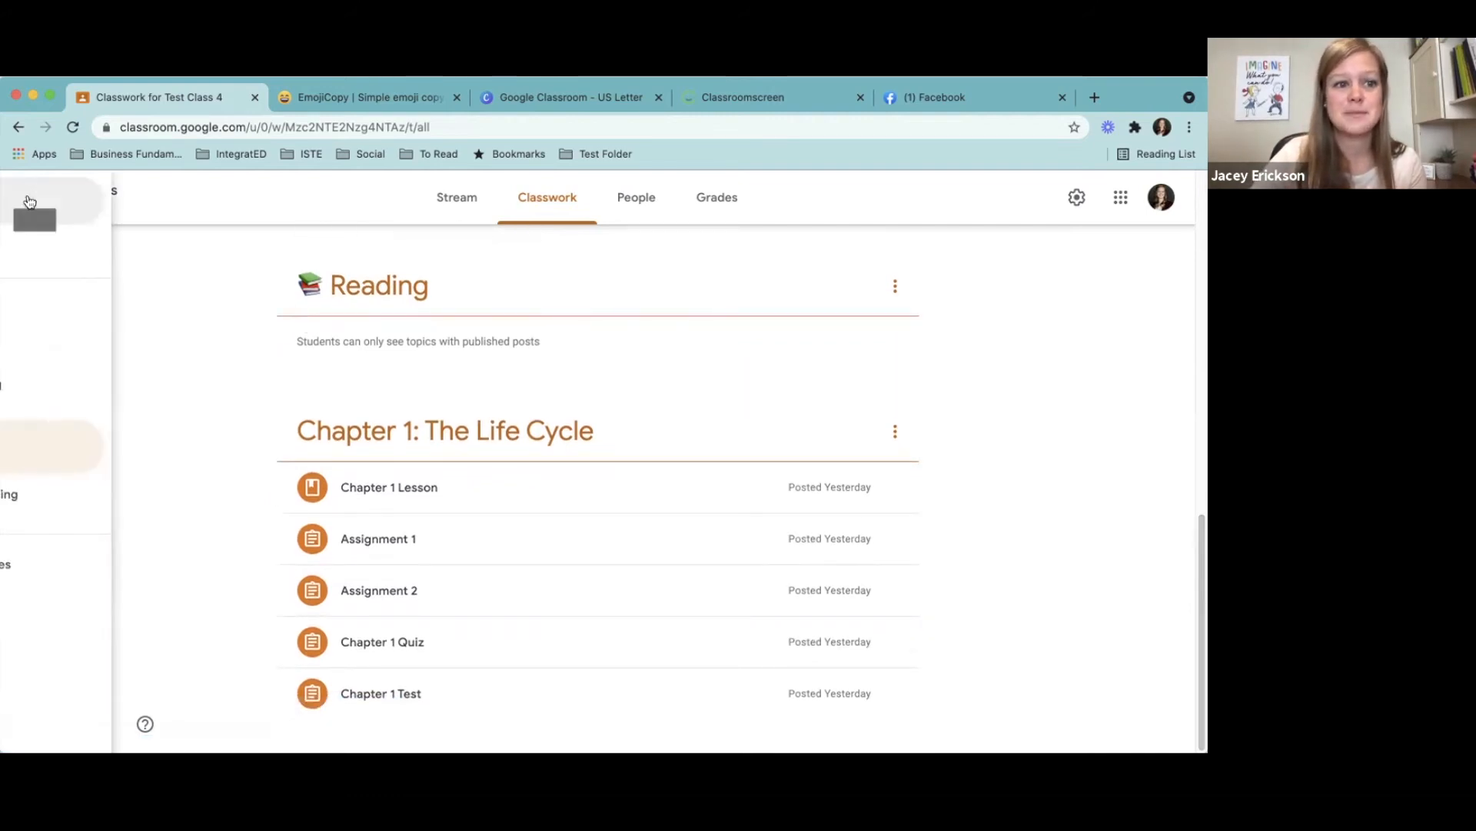
left_click(85, 207)
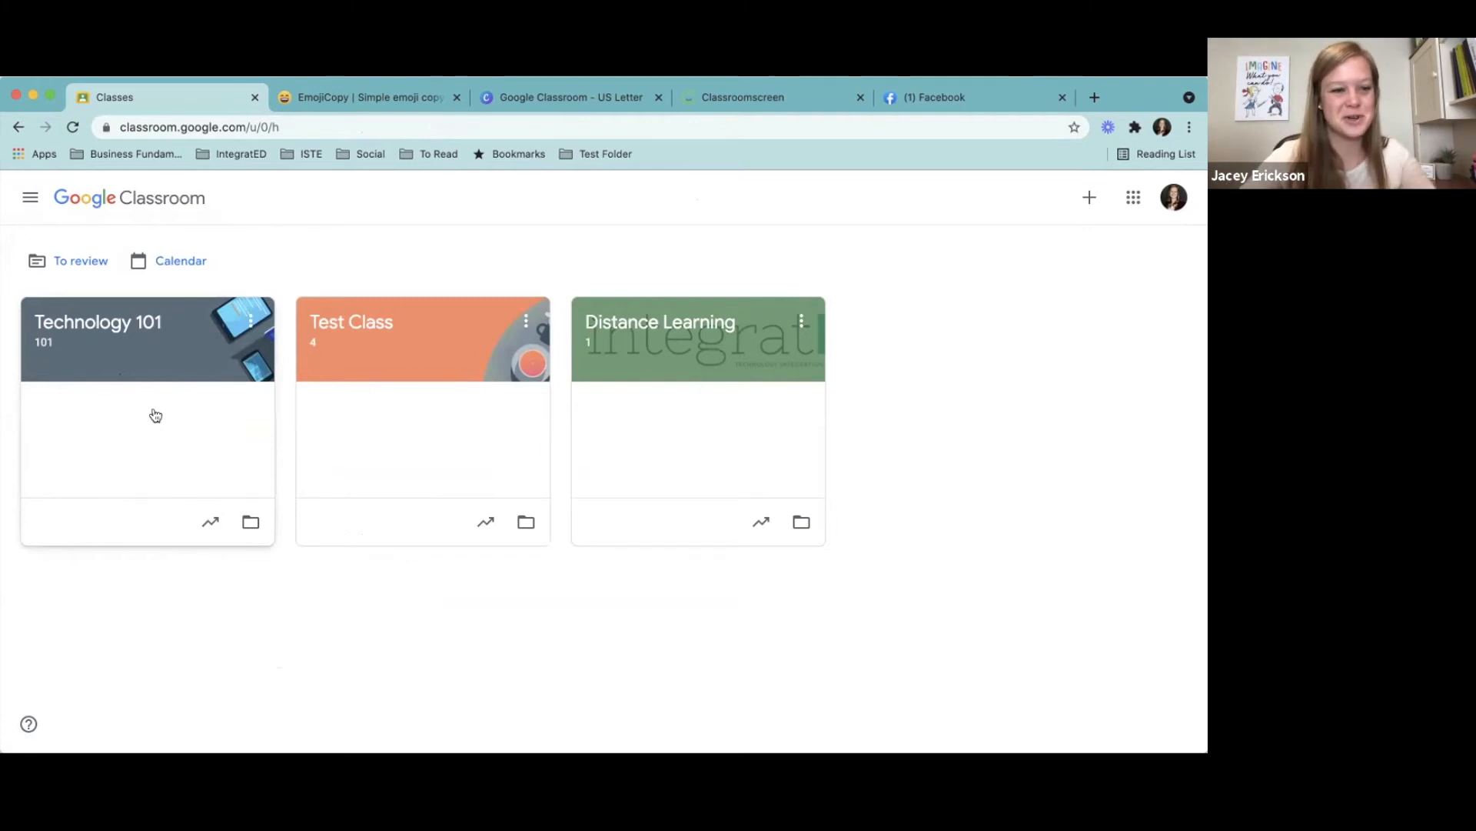
left_click(95, 335)
left_click(554, 214)
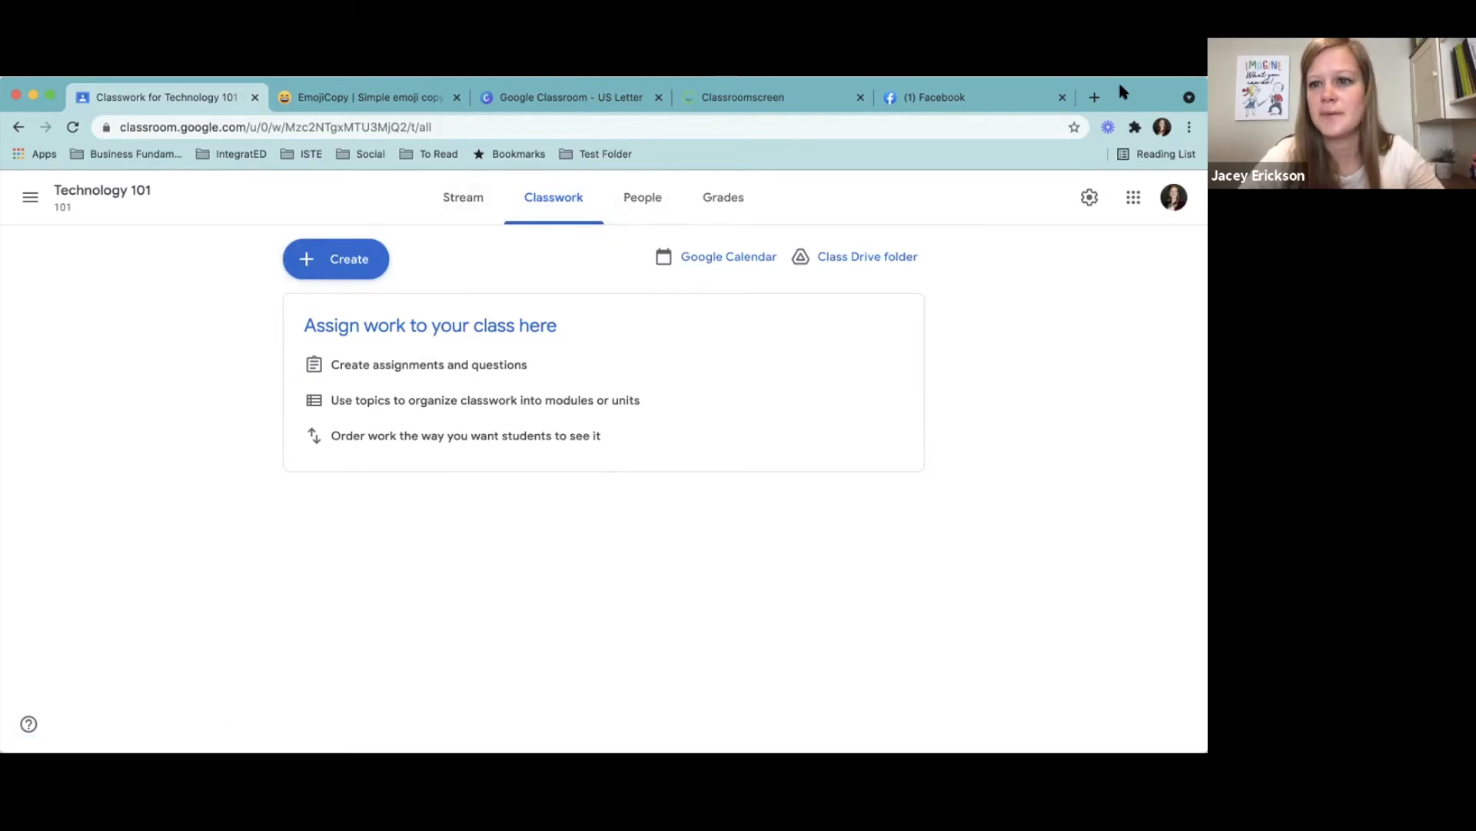
- Switch to the Google Classroom design in Canva and show its Organize Classwork with Topics page in full screen
left_click(596, 99)
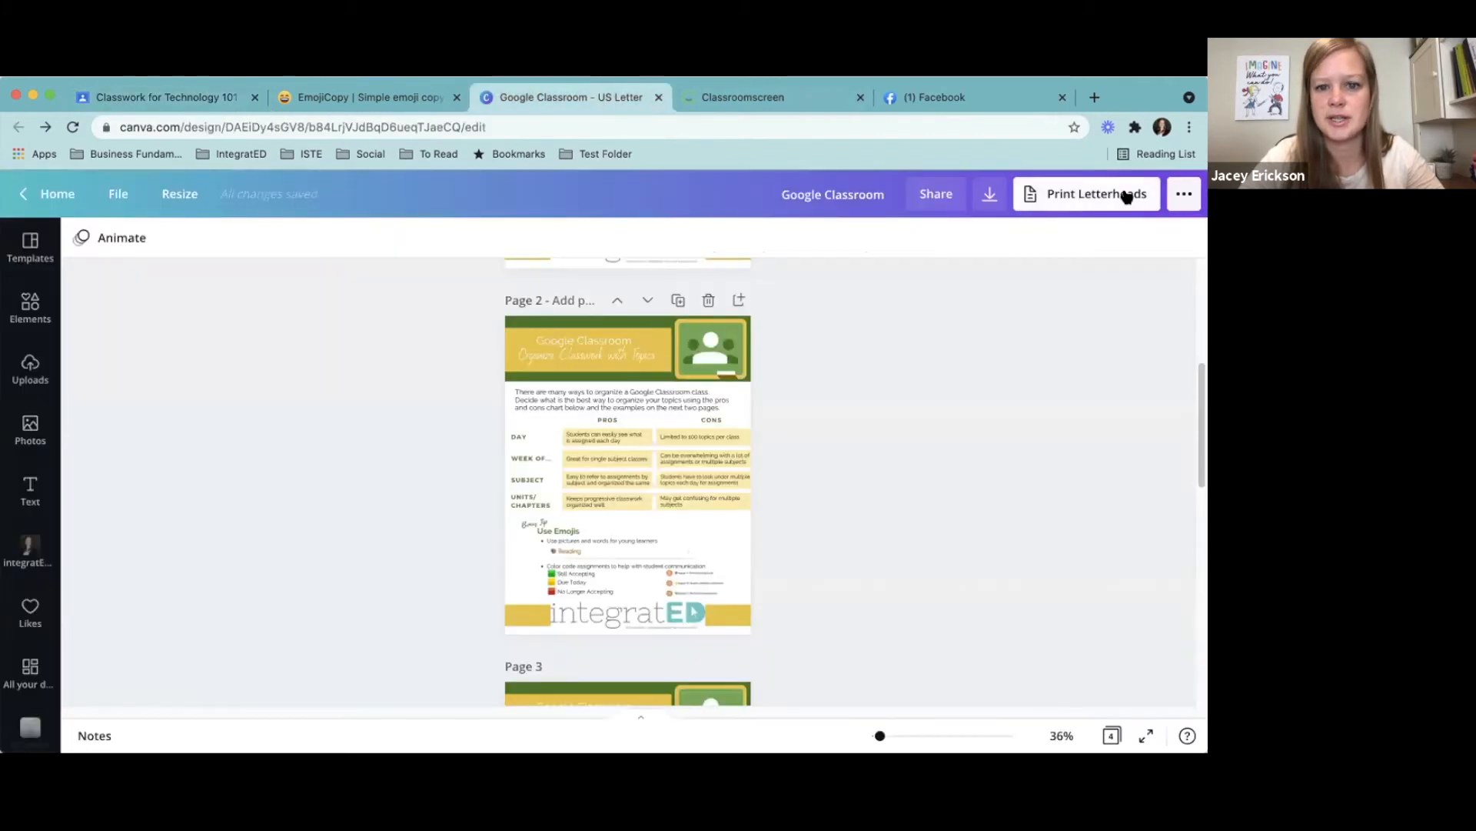
left_click(1148, 740)
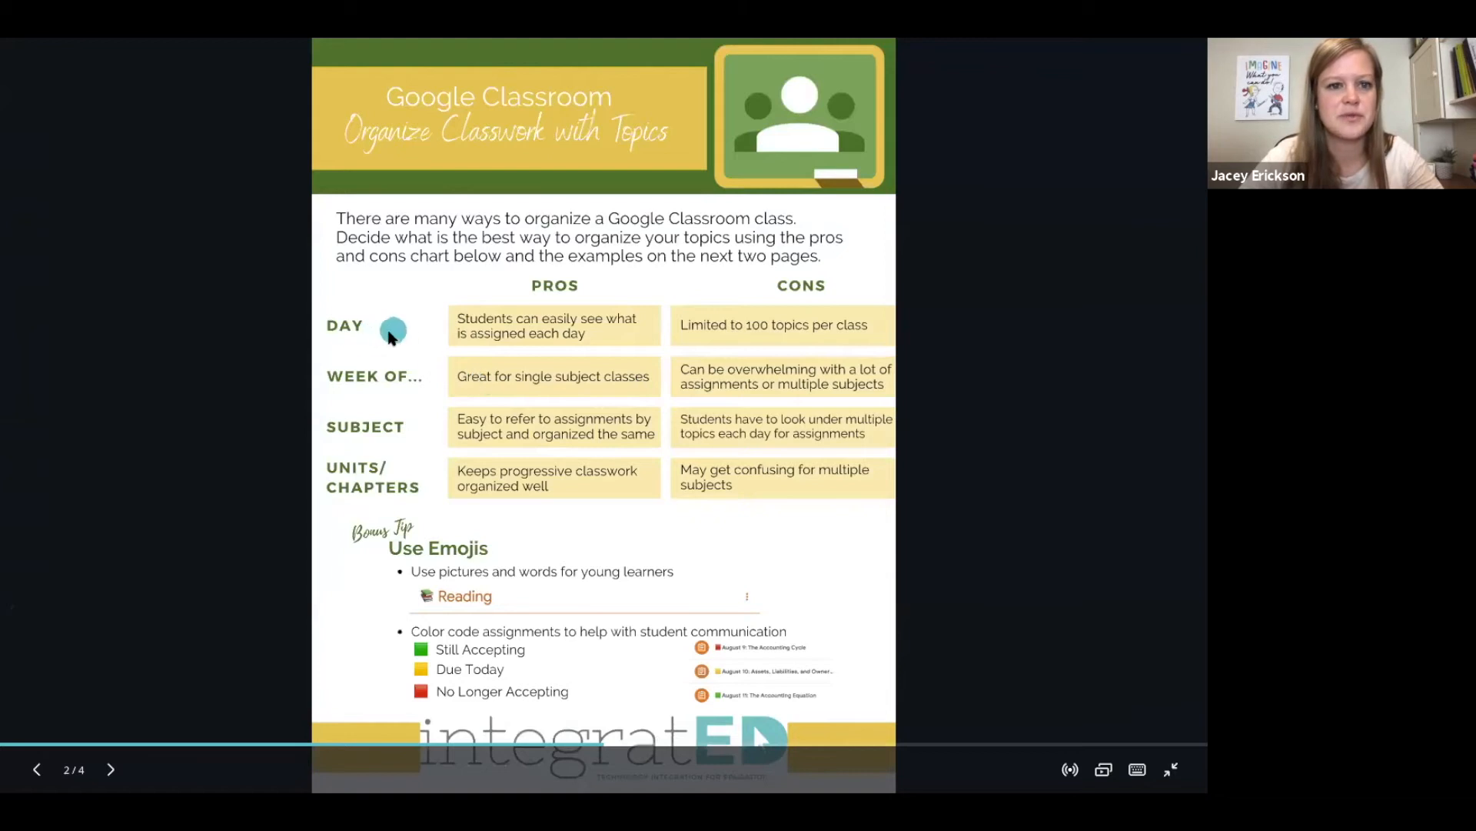
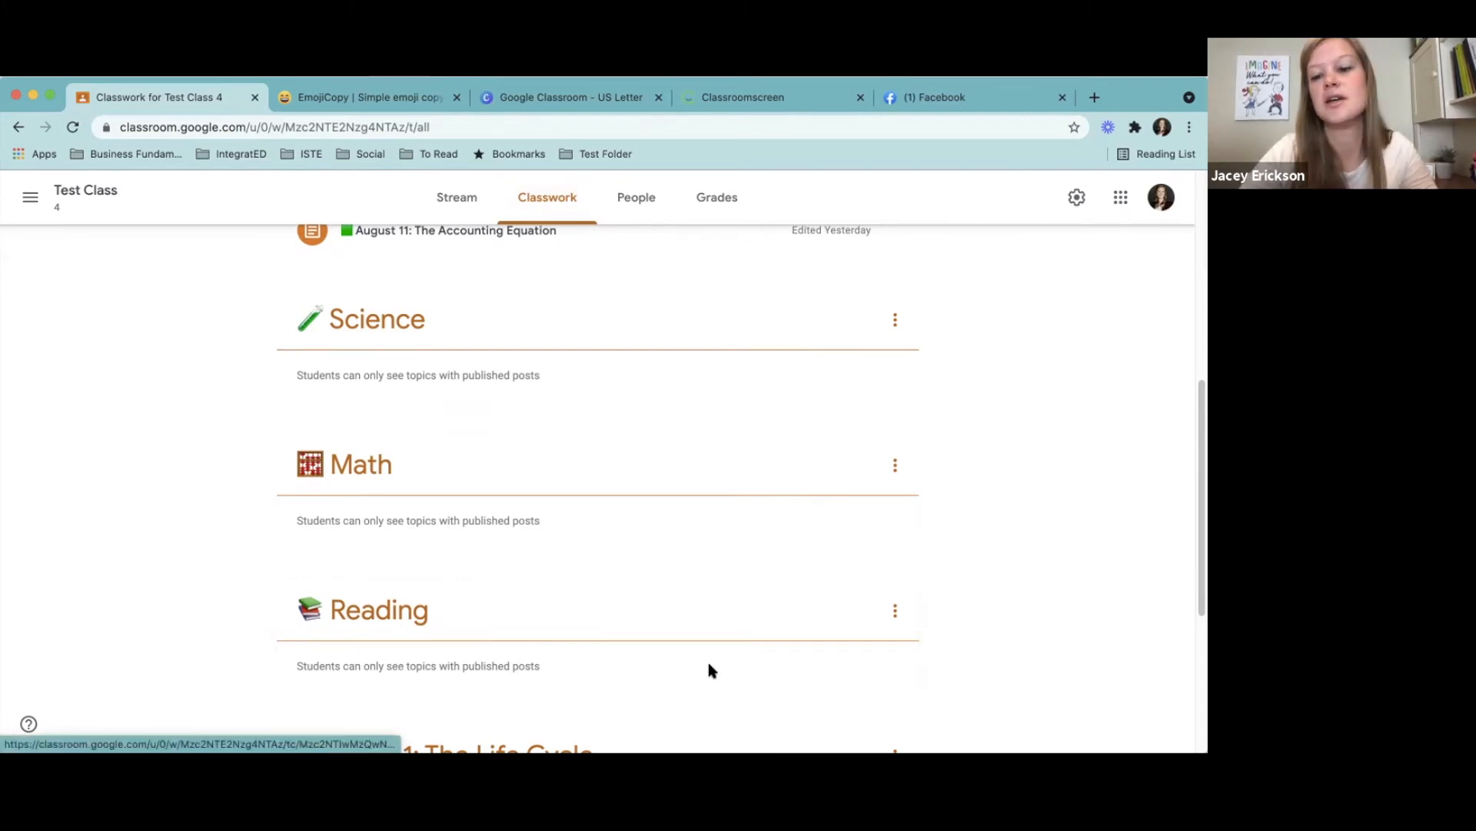
- Start a new topic in the Test Class classwork and enter August 8, 2021 as its name
left_click_drag(1200, 500, 1204, 709)
left_click_drag(1204, 517, 1204, 271)
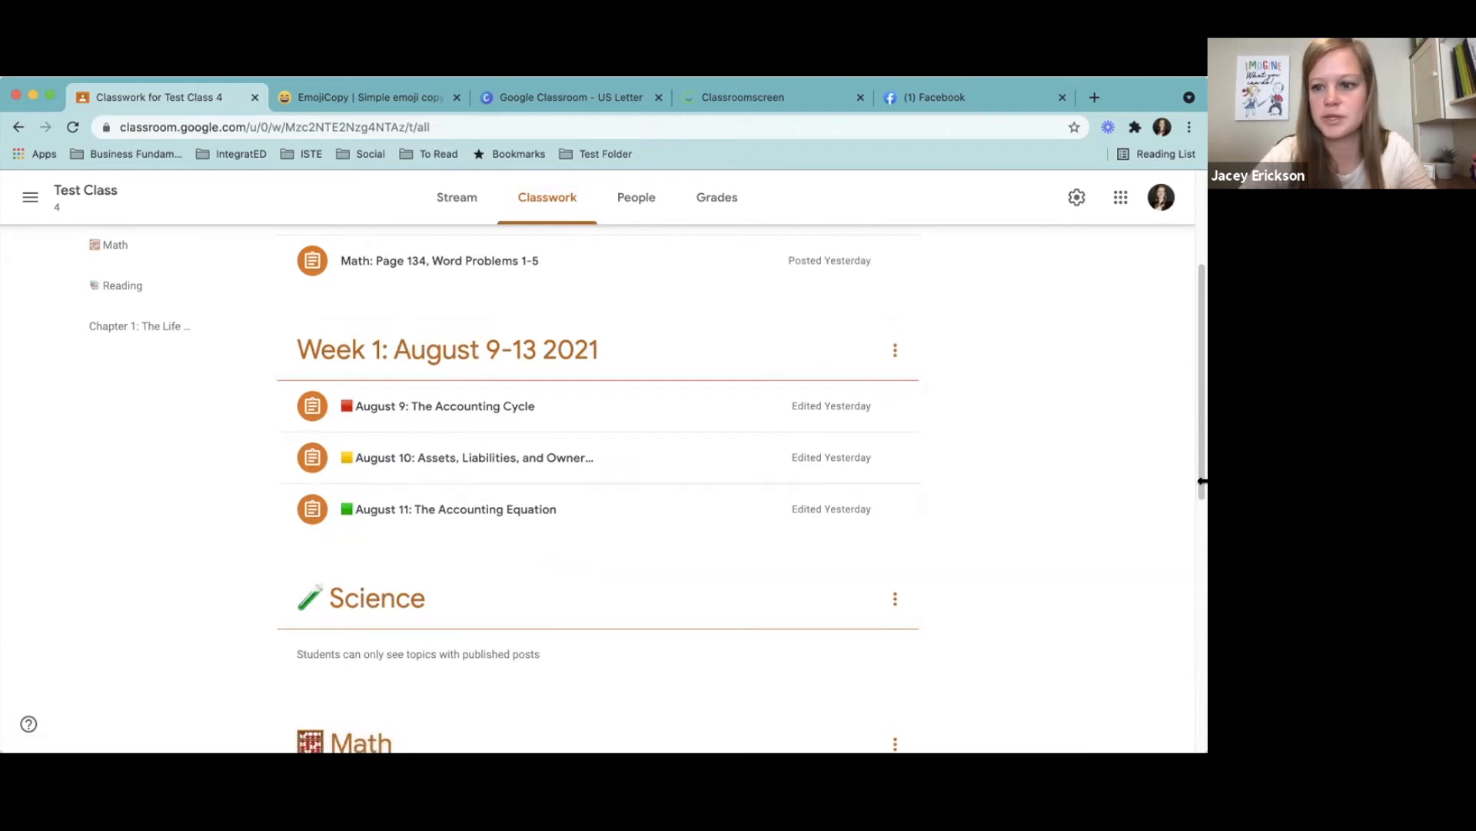
left_click_drag(1203, 482, 1205, 335)
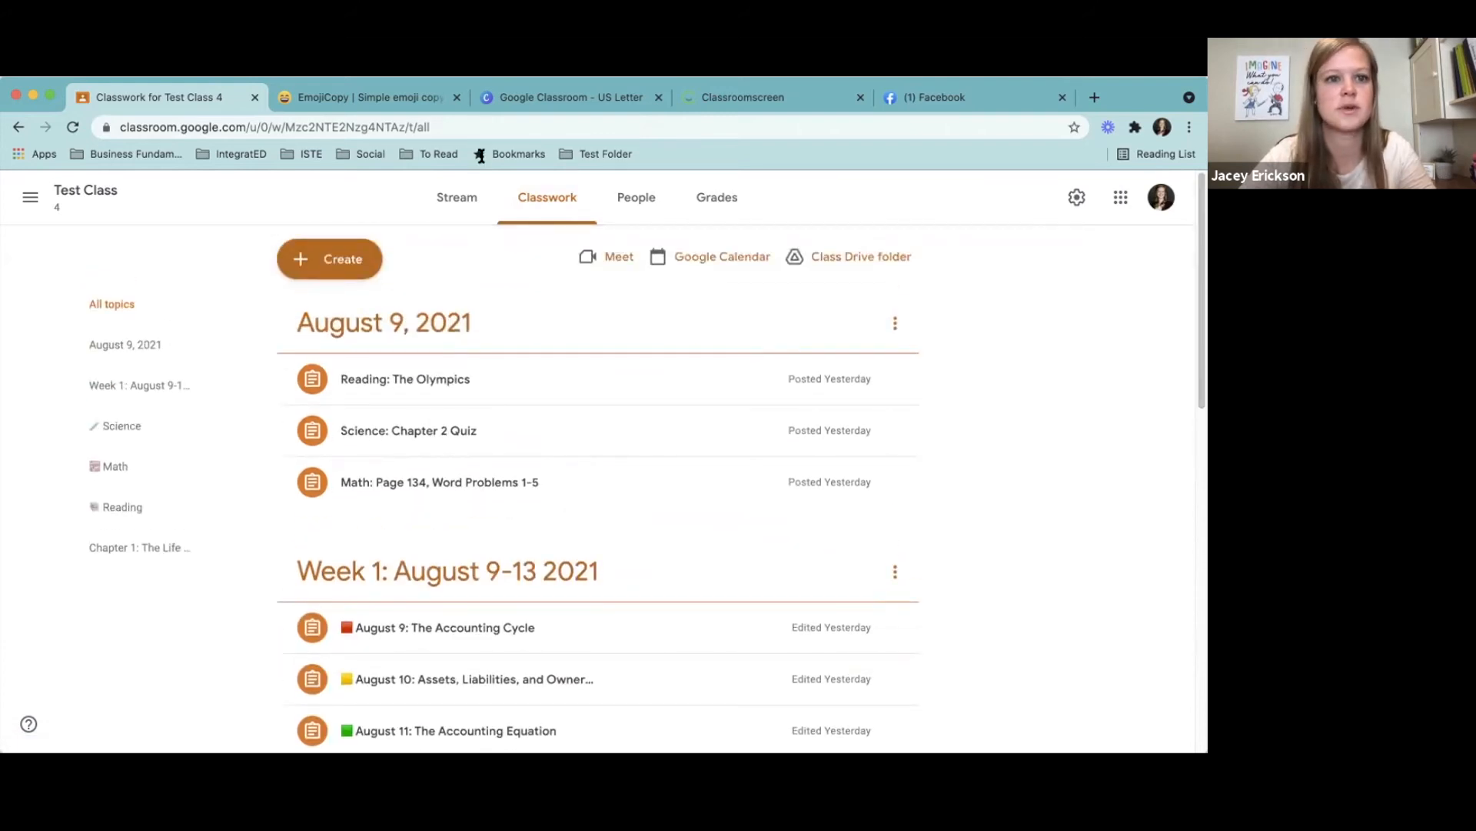
left_click(336, 269)
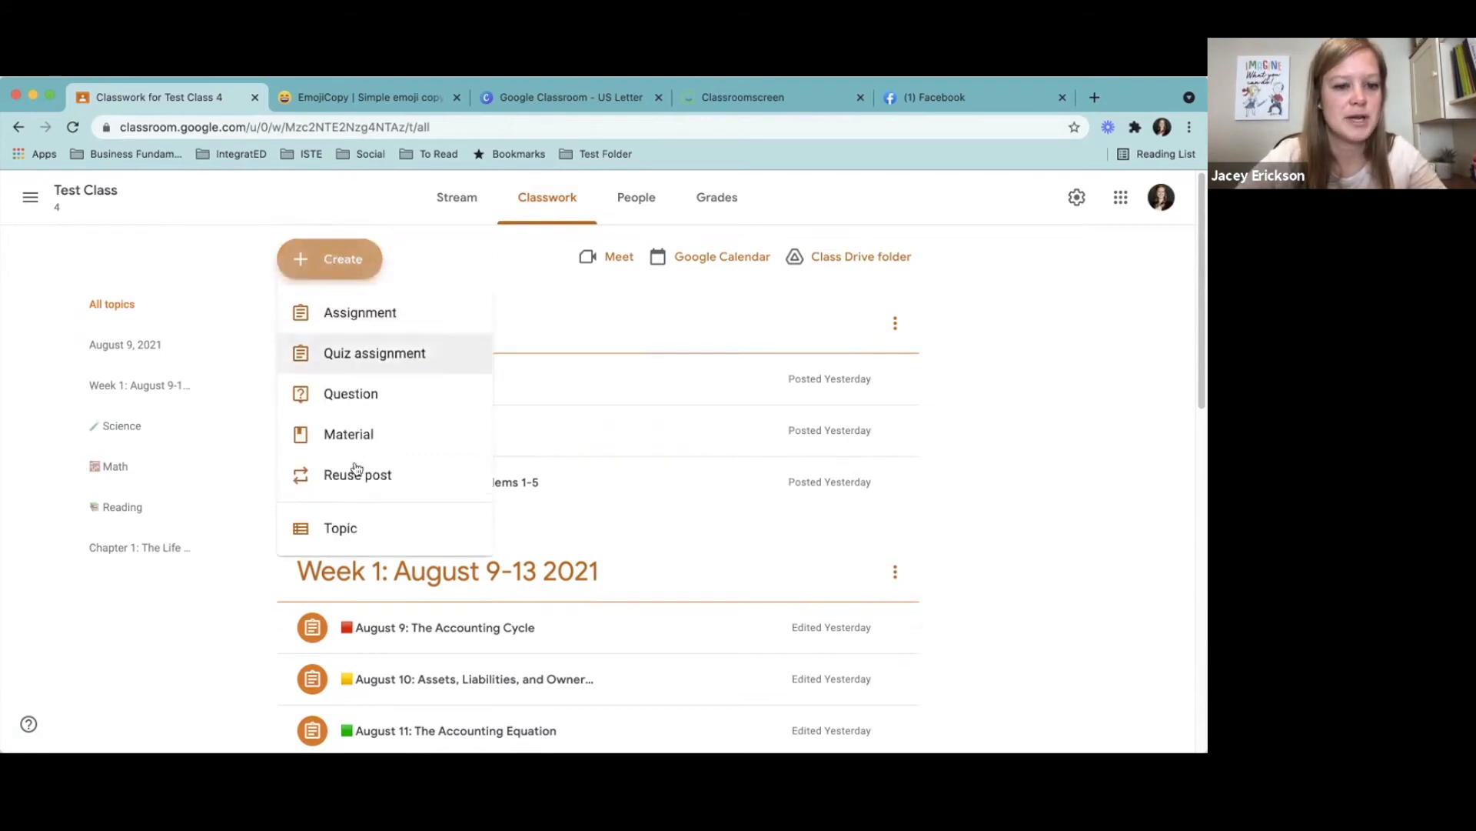
left_click(341, 529)
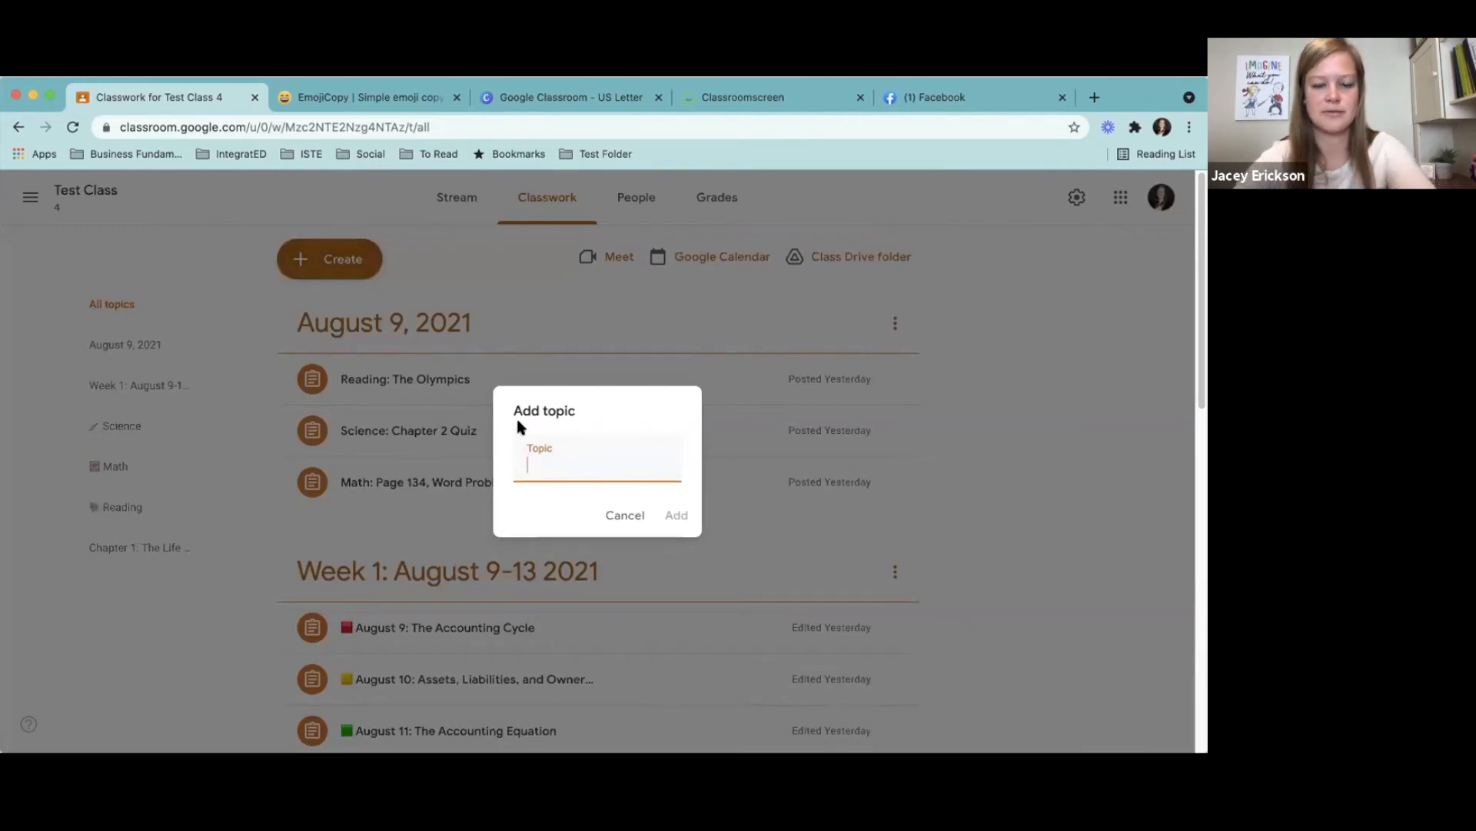
type("August")
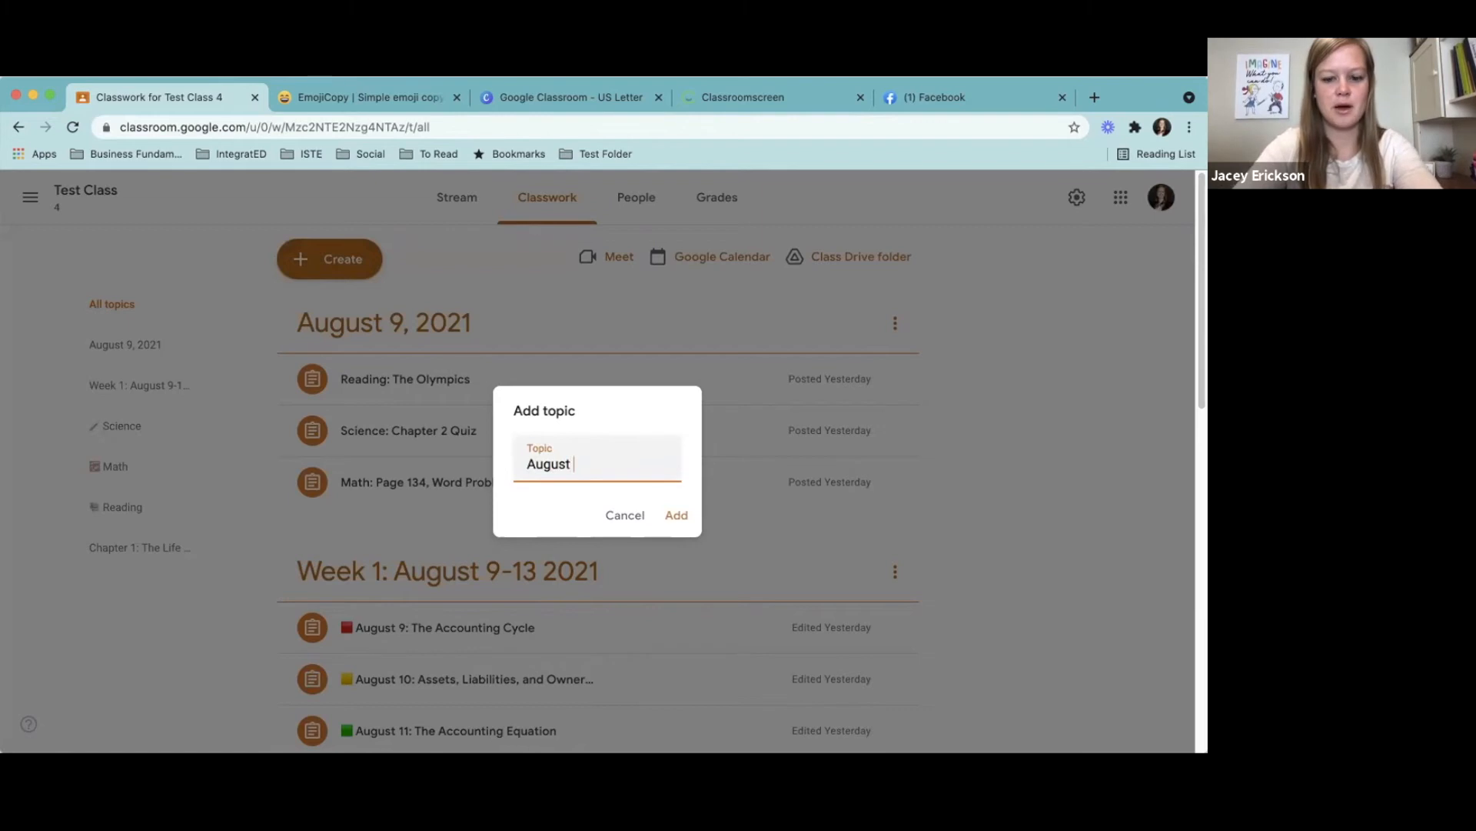
type(" 8, 2021")
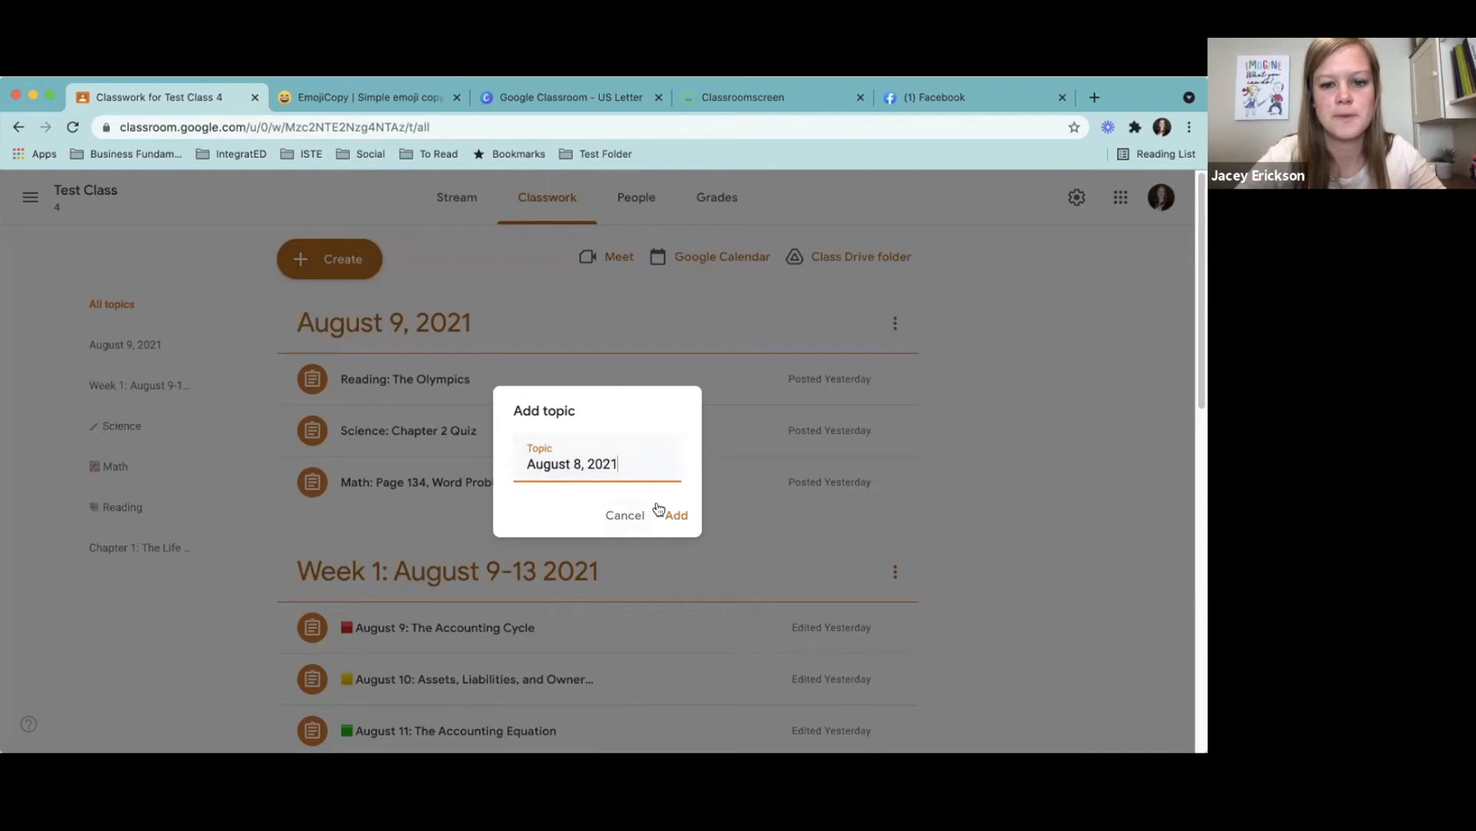
left_click(523, 463)
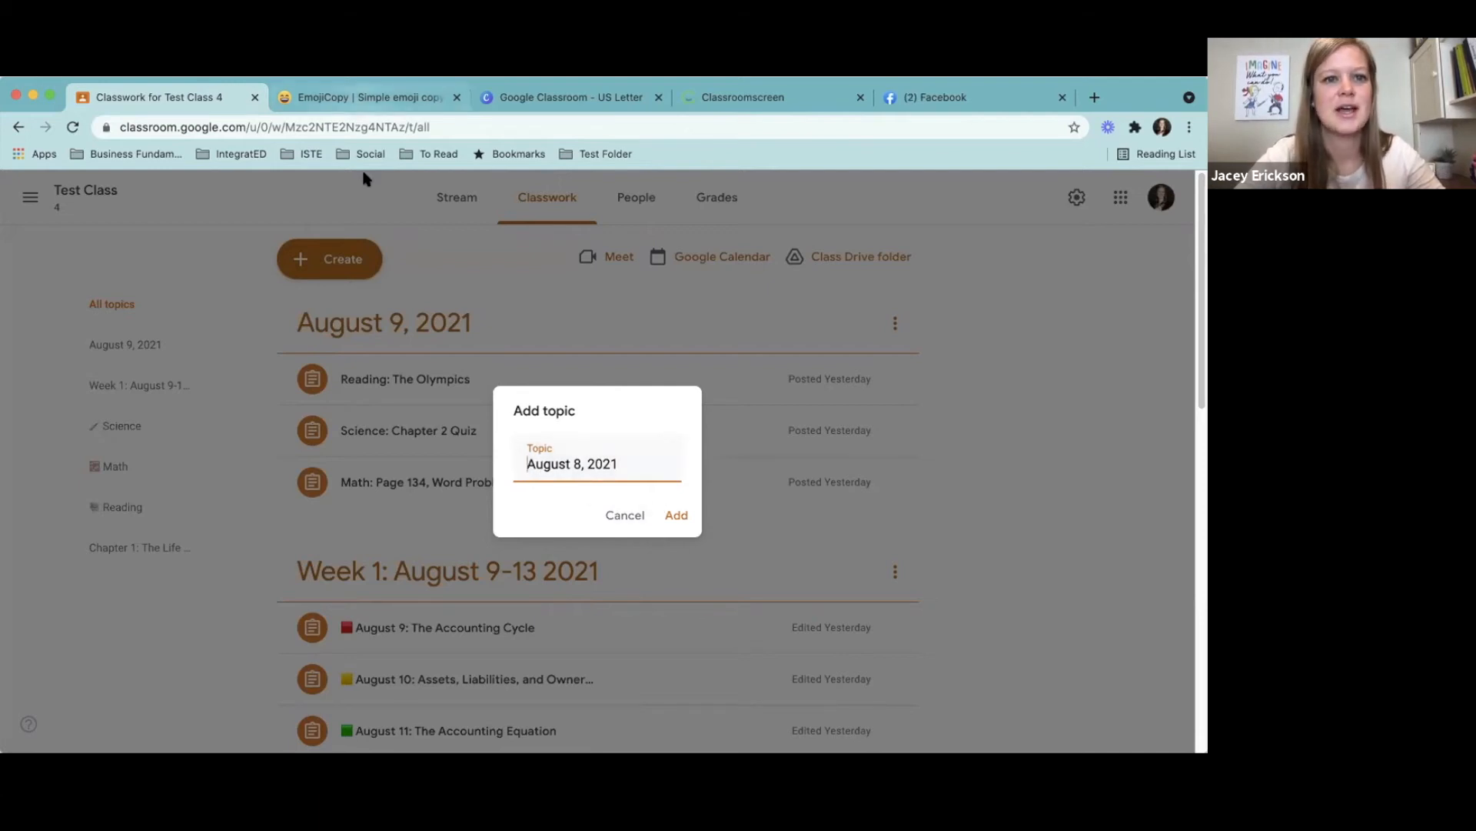
- Switch to EmojiCopy, search for green and copy a single green circle emoji
left_click(352, 103)
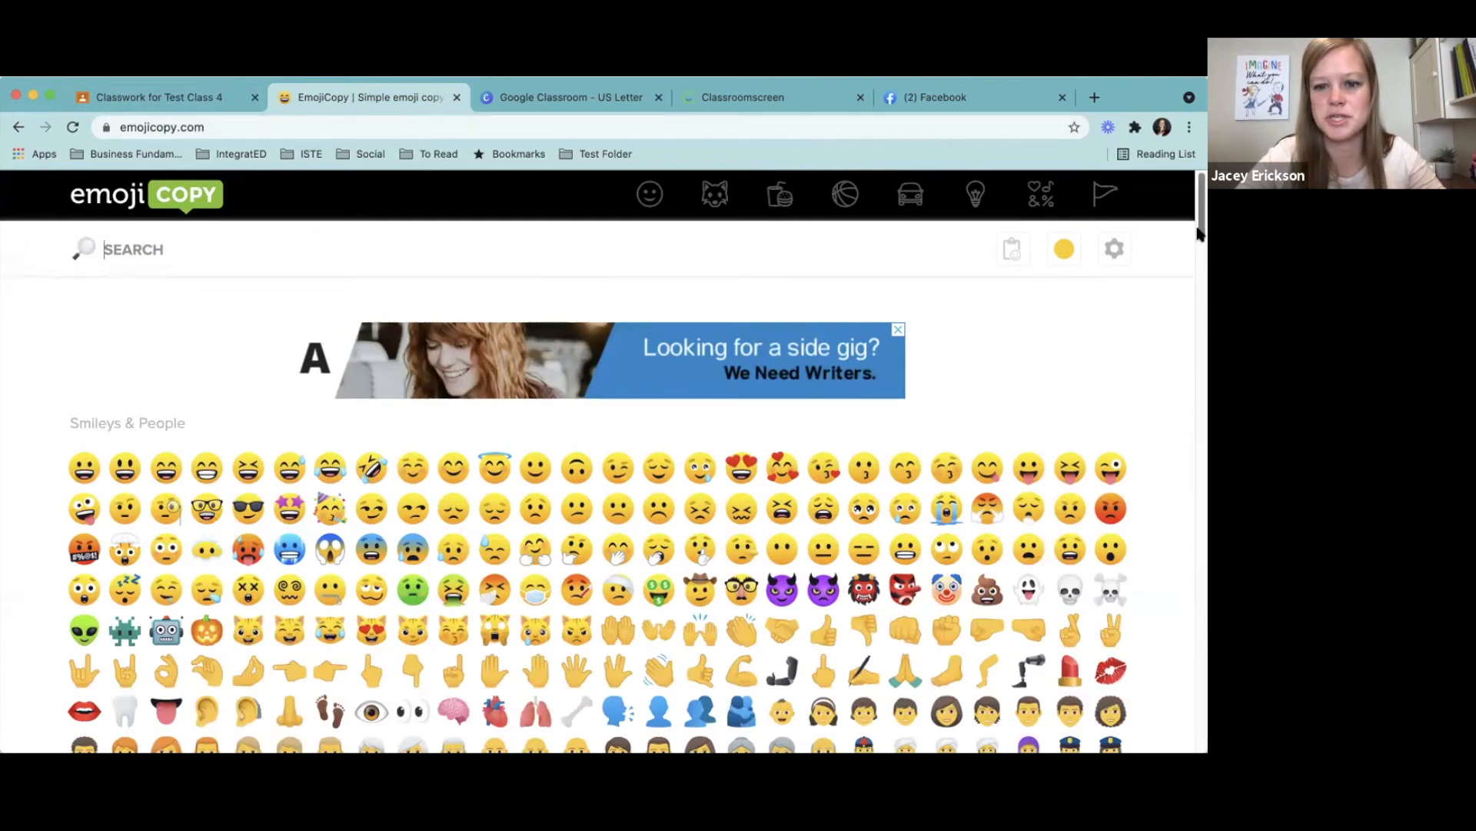
scroll(1199, 234, "down", 15)
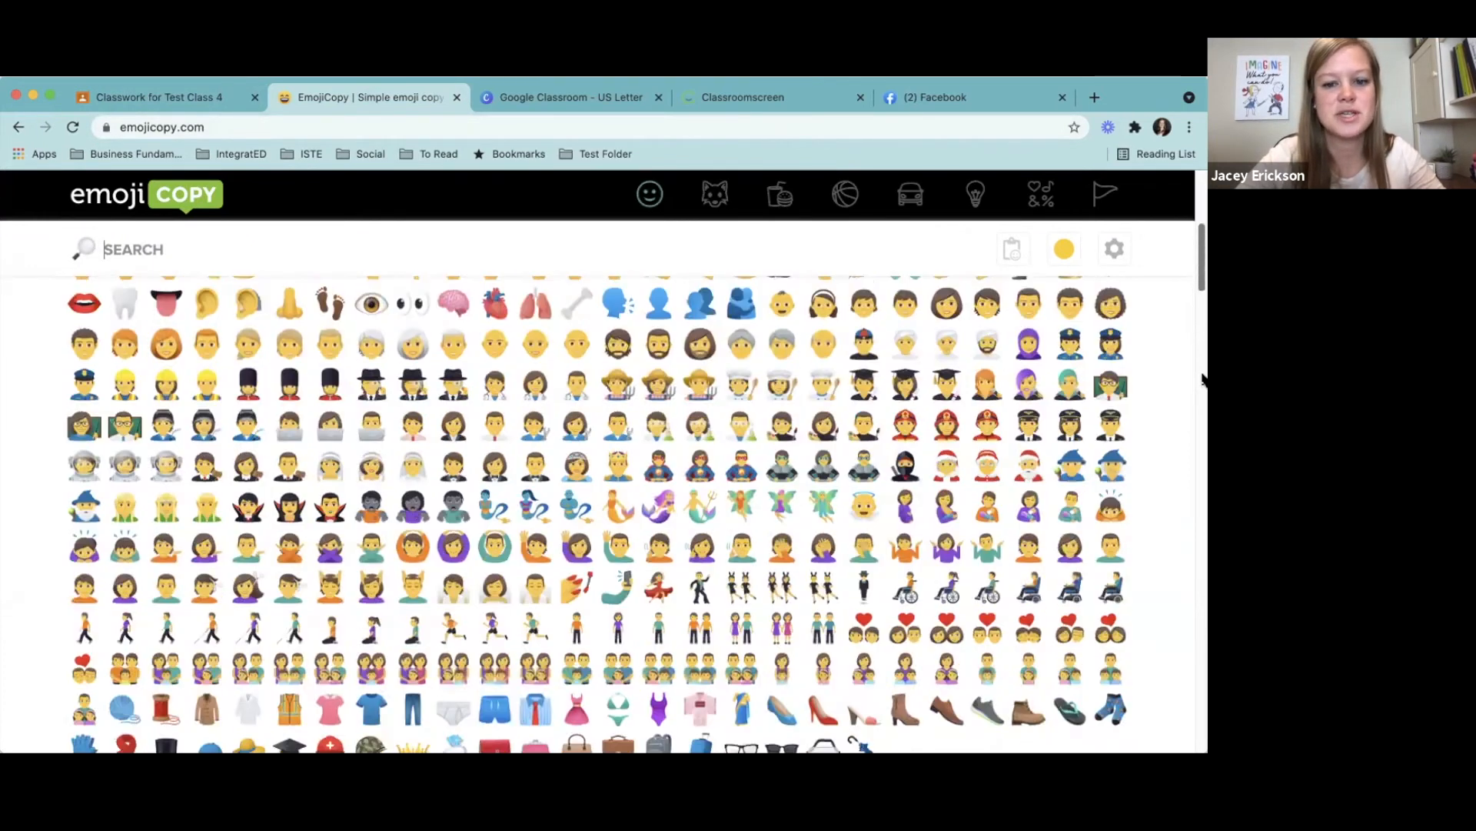
scroll(1204, 398, "down", 20)
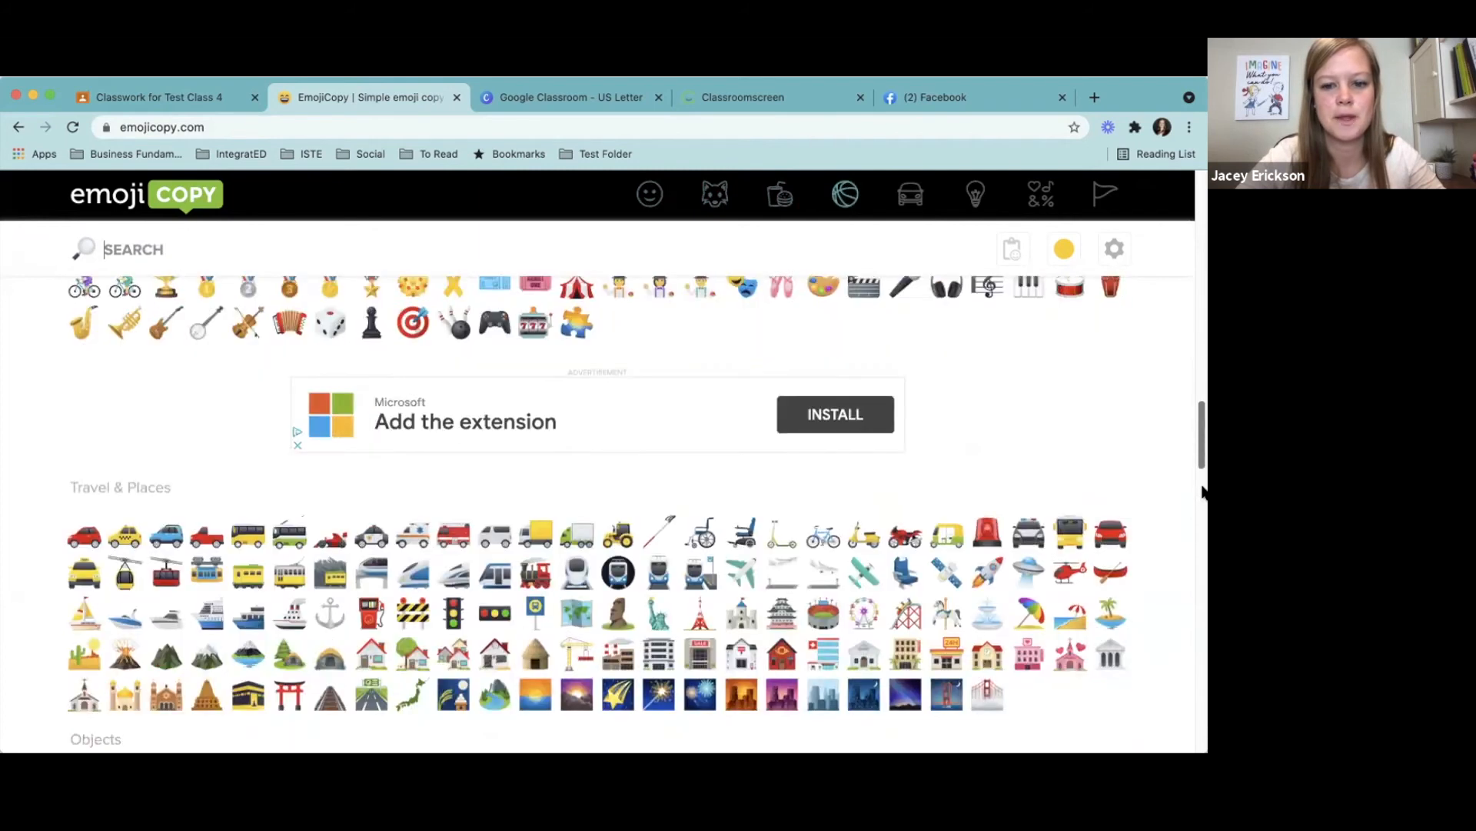
scroll(483, 228, "up", 20)
type("GREEN")
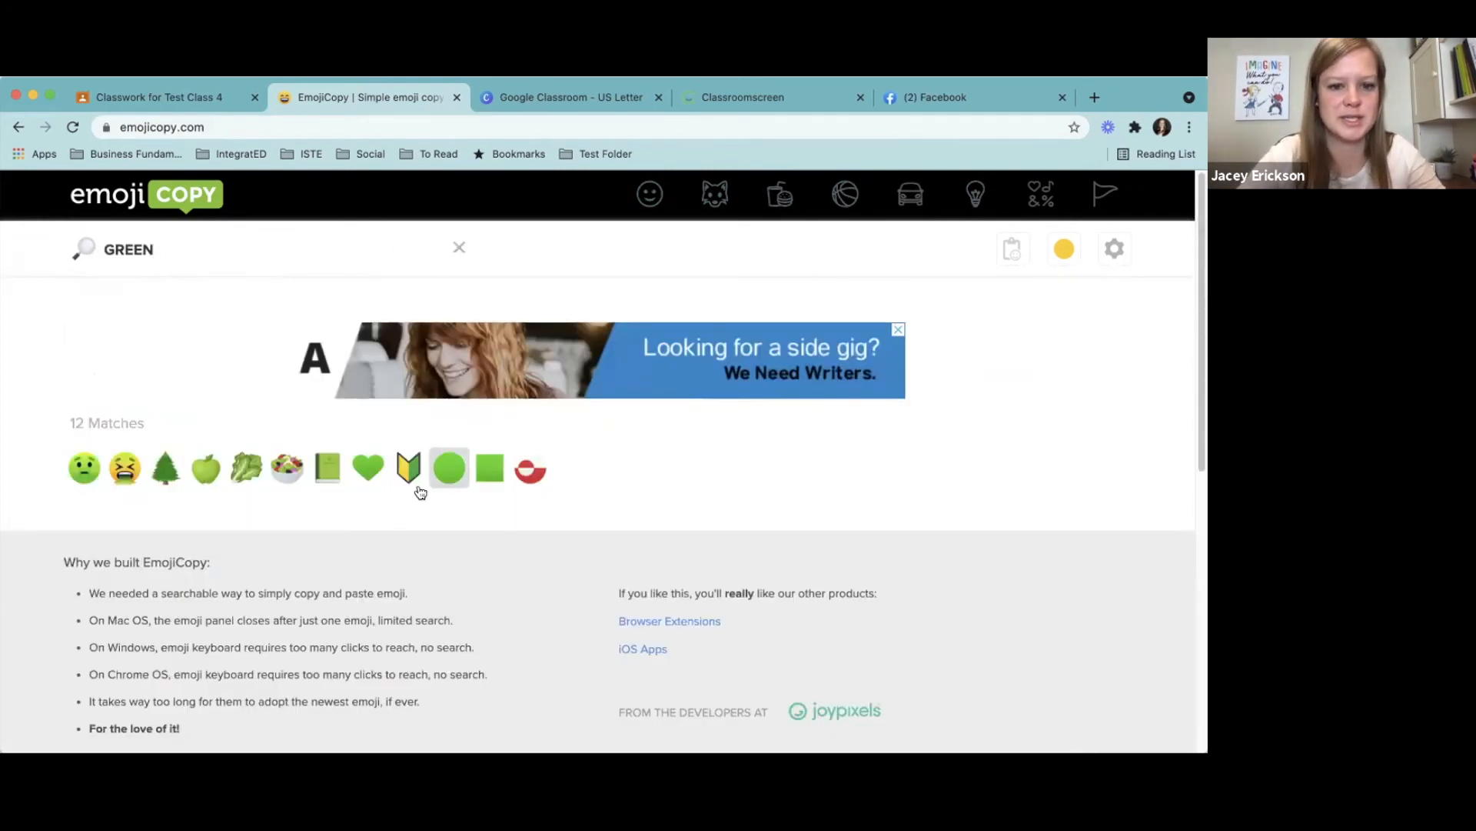
left_click(446, 474)
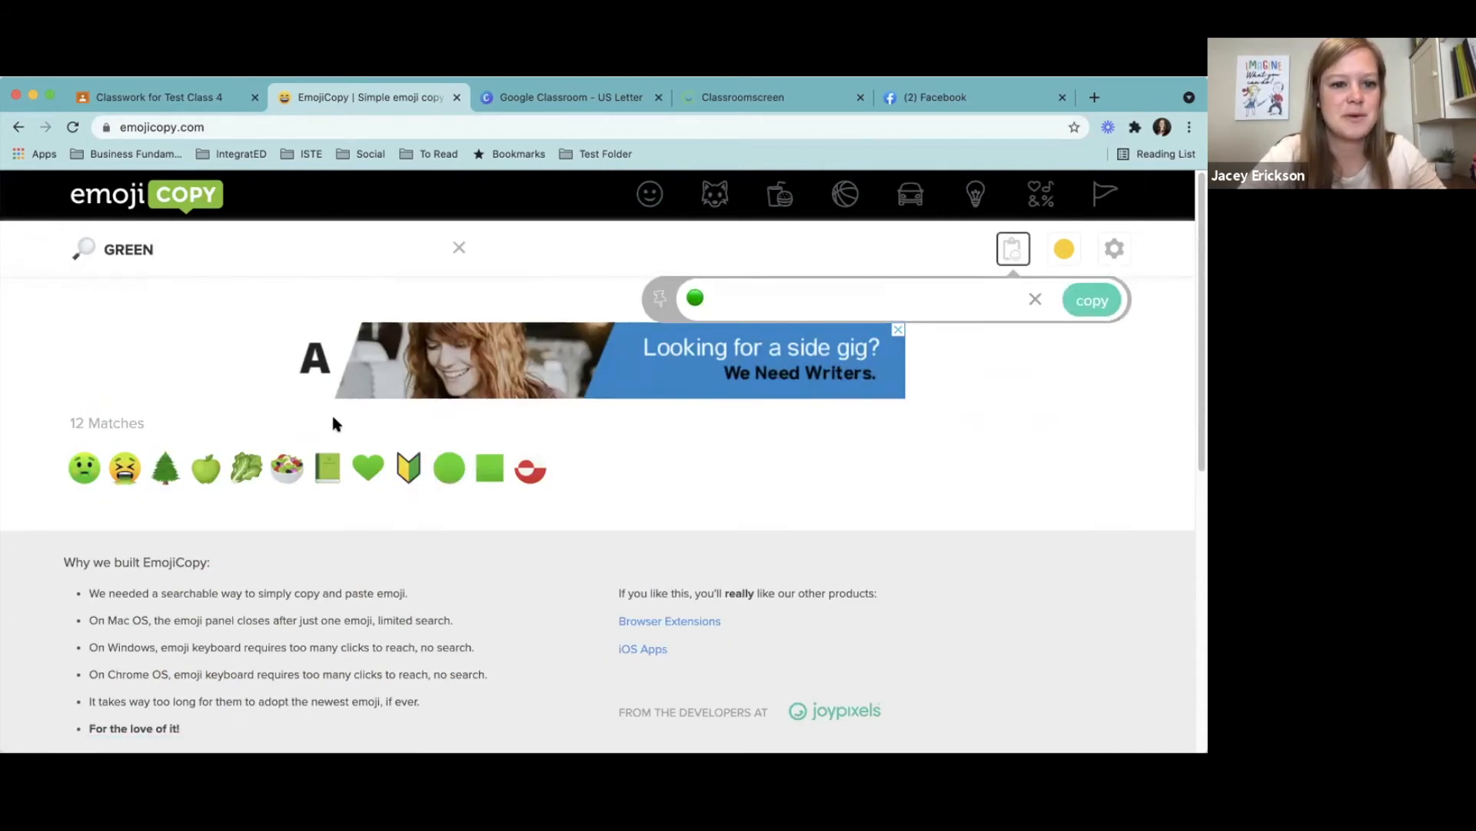
left_click(448, 467)
left_click(902, 300)
key("BackSpace")
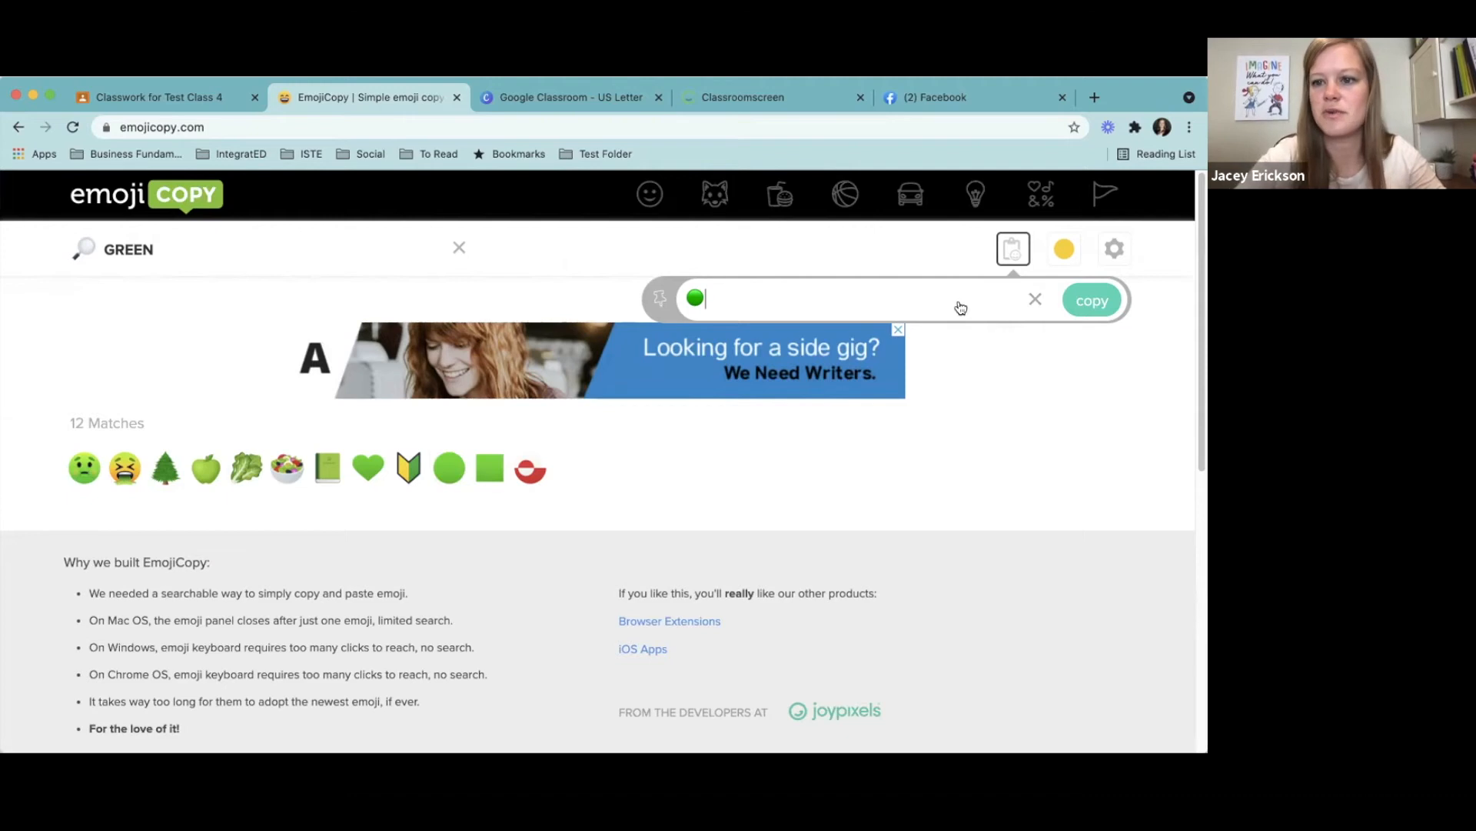
left_click(1090, 300)
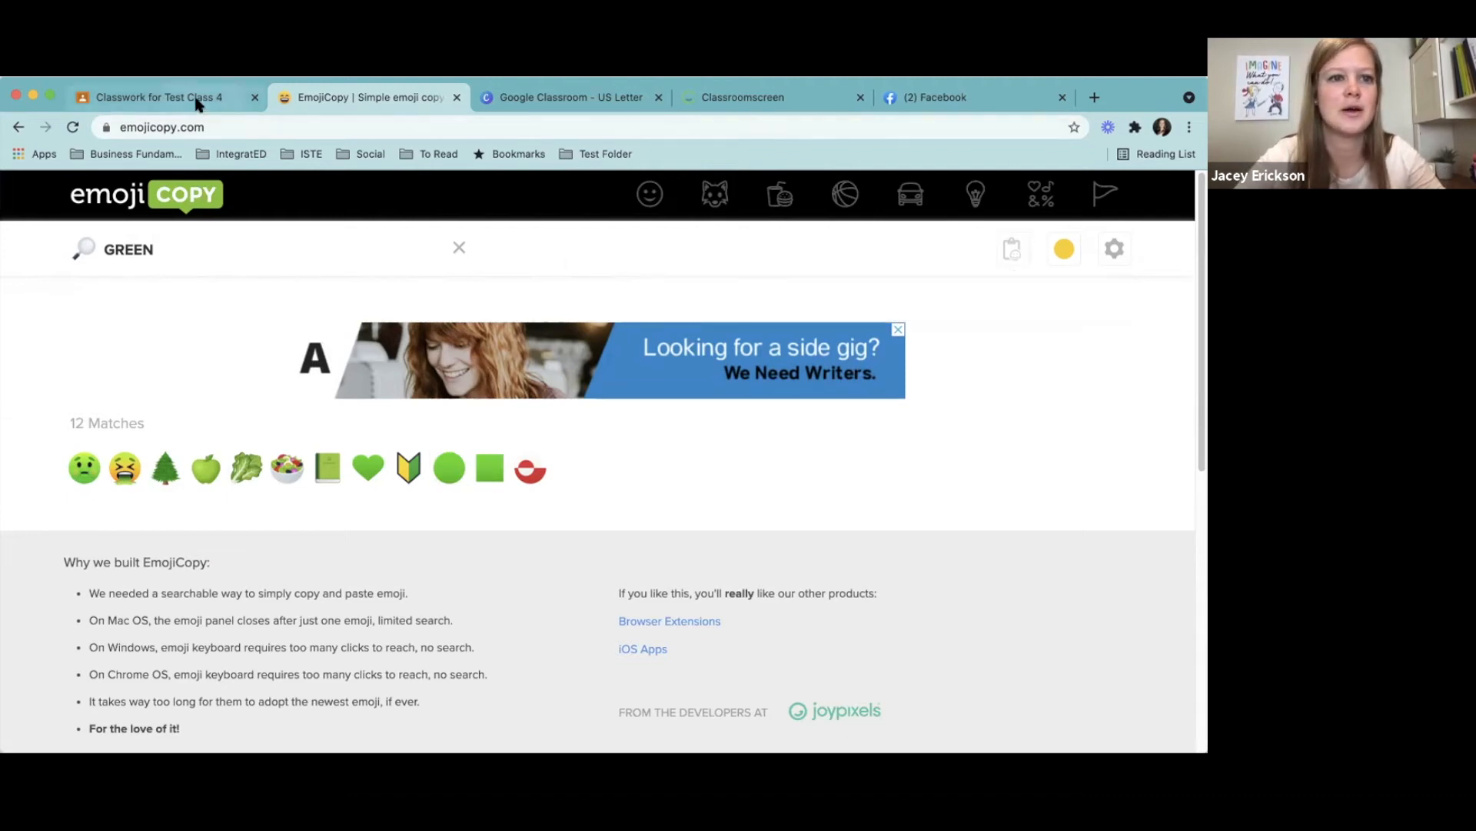
- Return to Test Class, paste the green circle in front of August 8, 2021 and add the topic
left_click(197, 99)
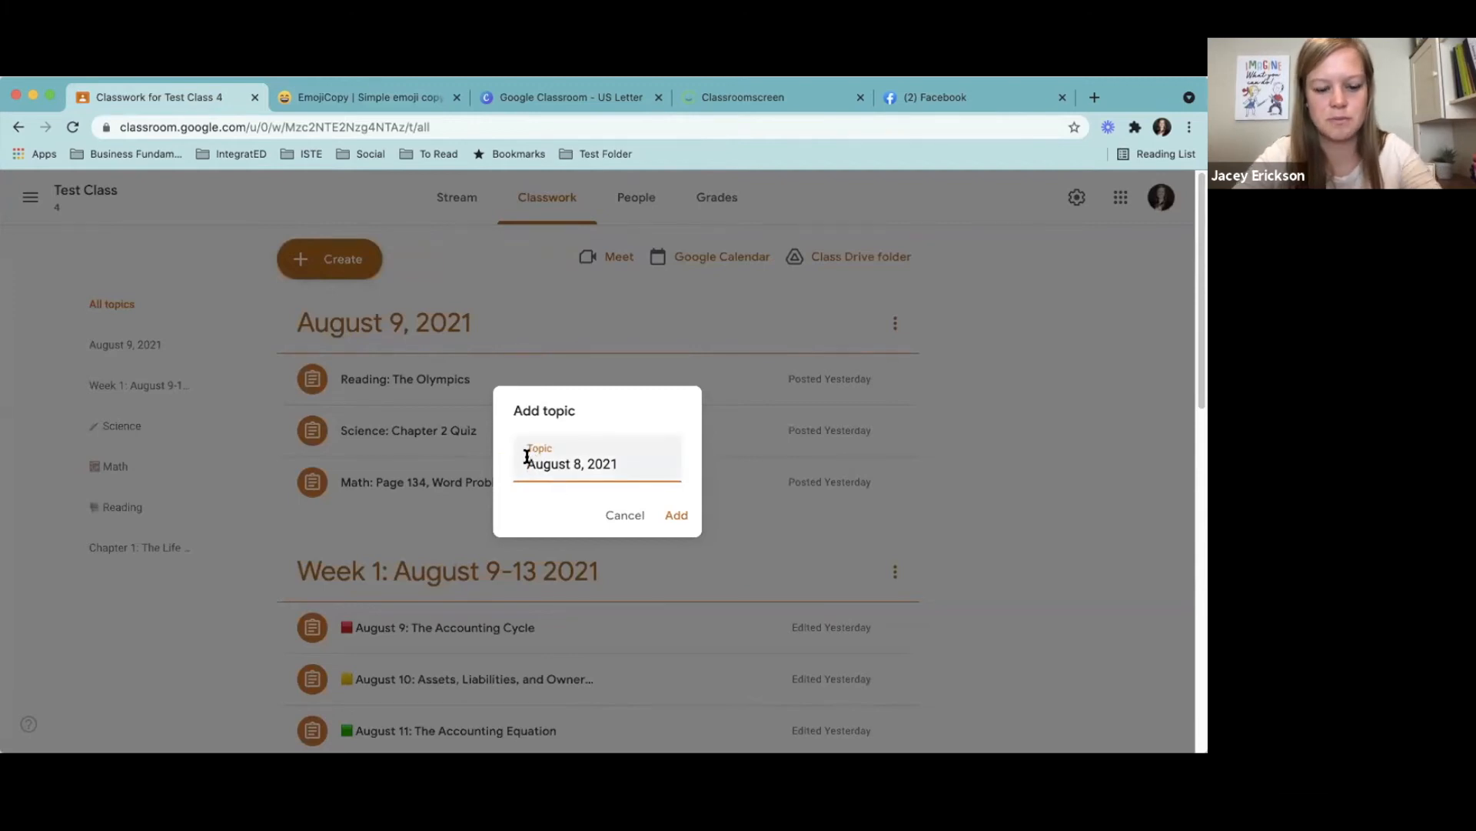
key("super+v")
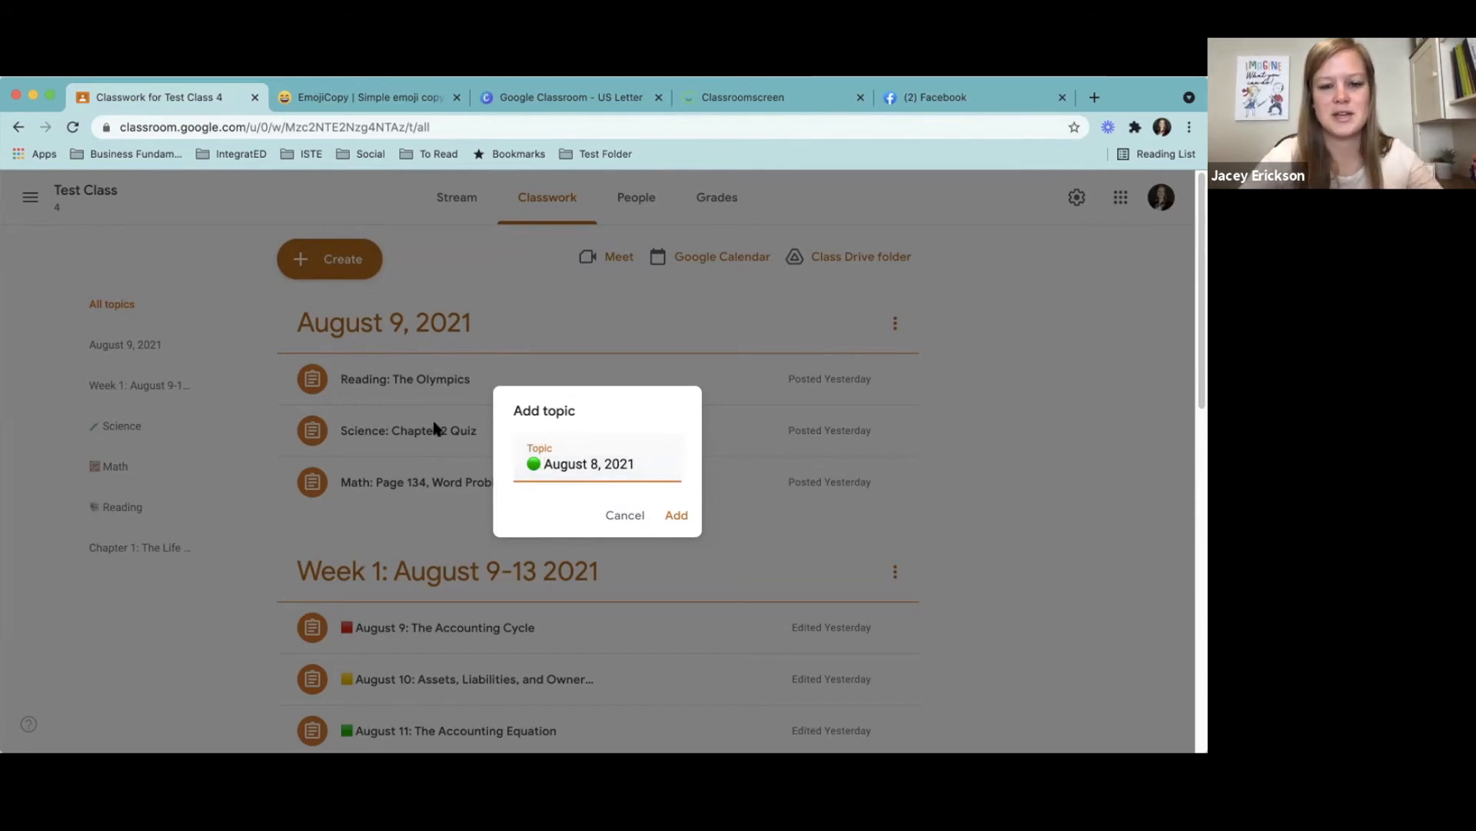
left_click(677, 520)
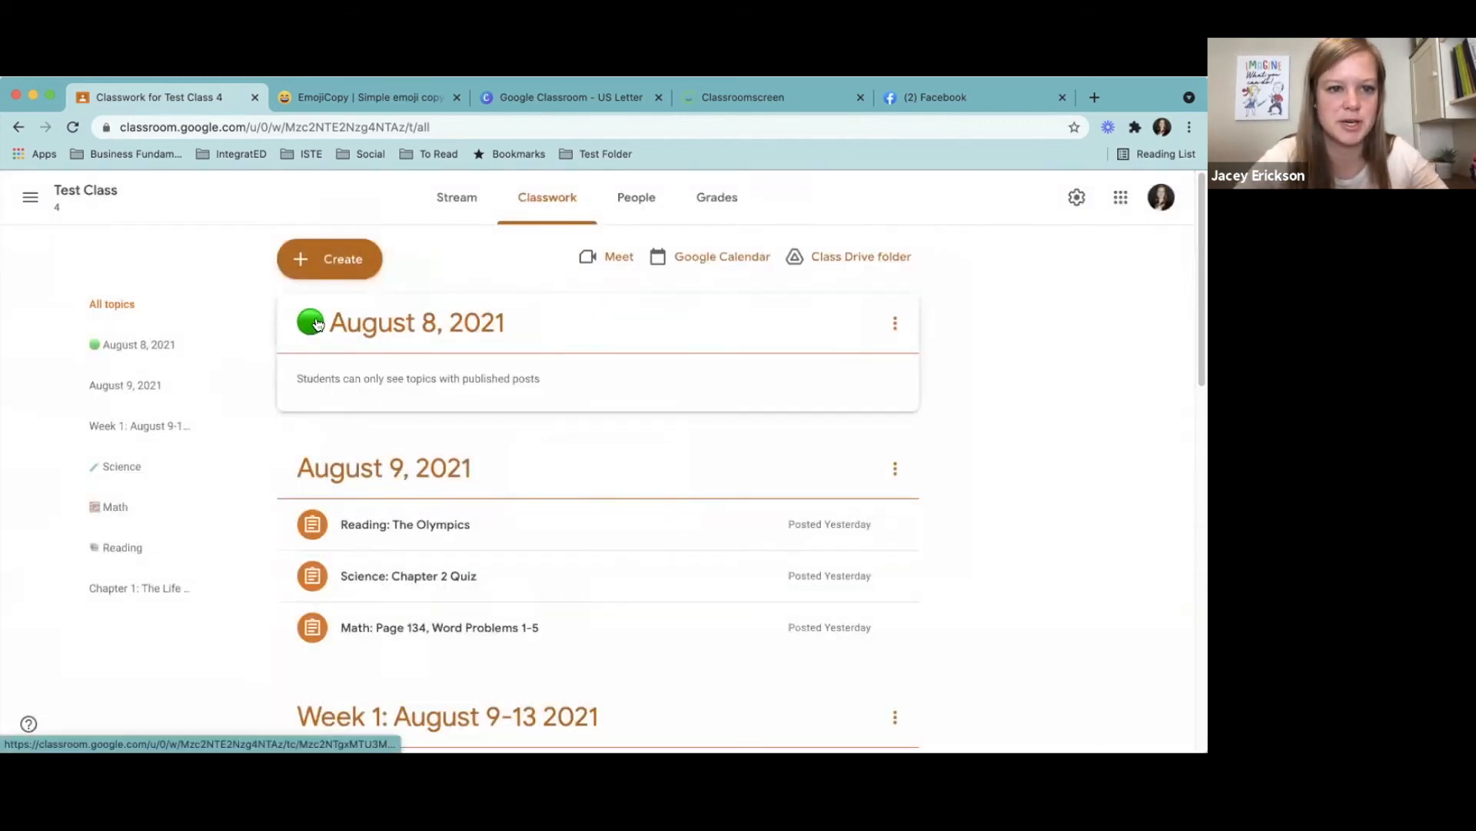
- Start another new topic and enter Social Studies as its name
left_click(327, 274)
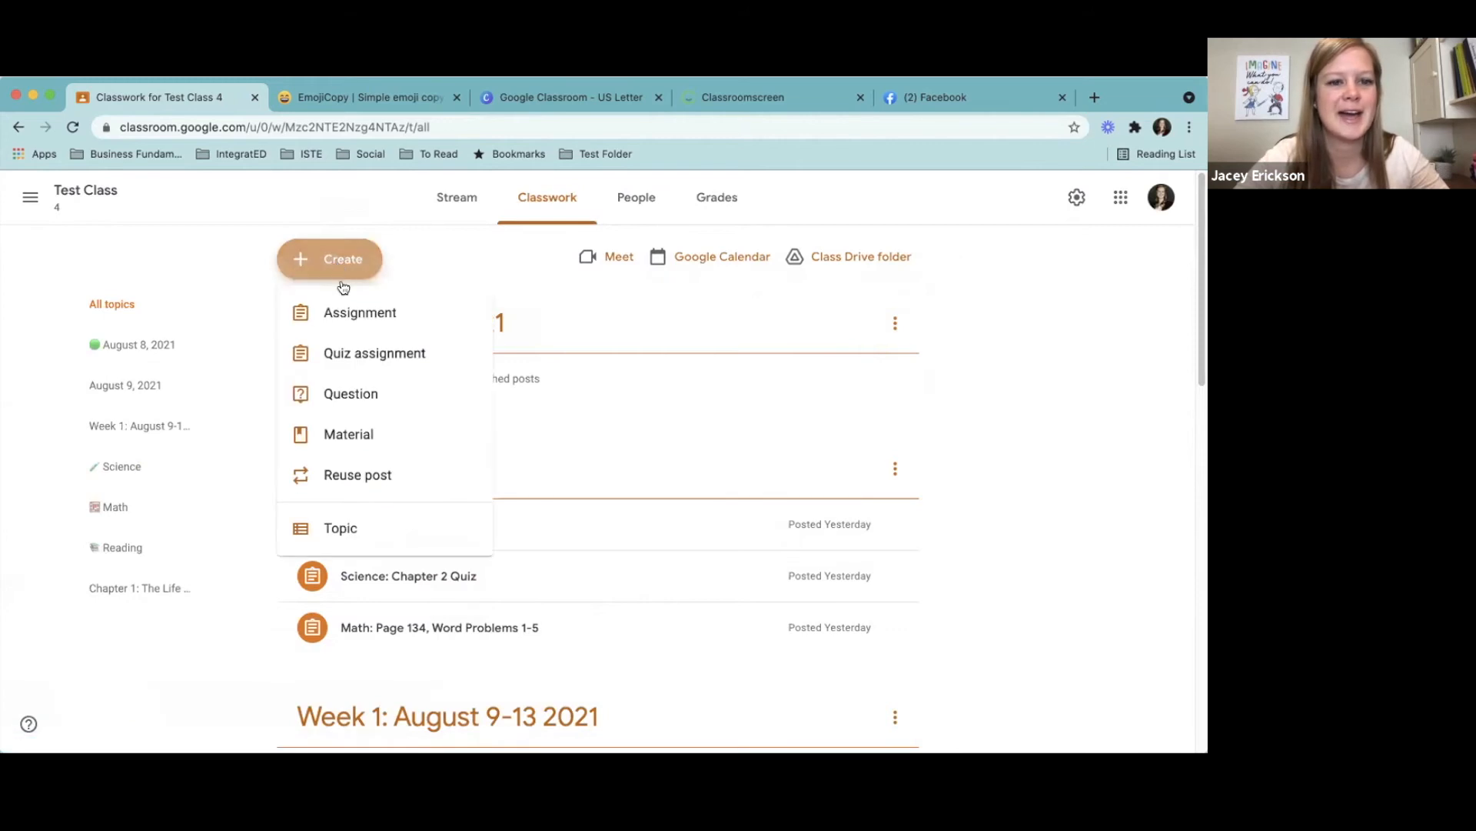
left_click(344, 527)
type("Social Studies")
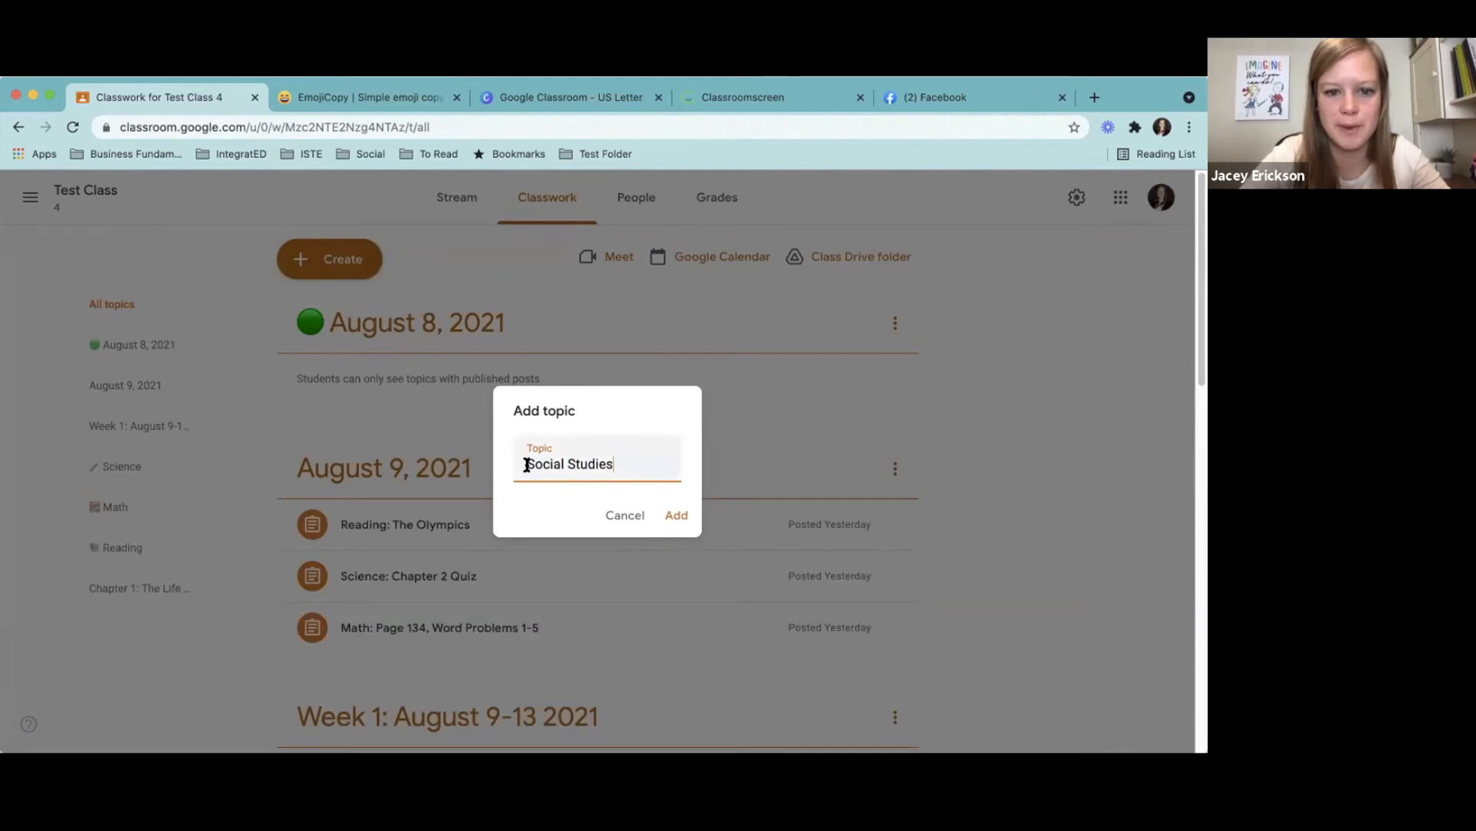
- Switch to EmojiCopy, replace the search with history and copy the world map emoji
left_click(341, 103)
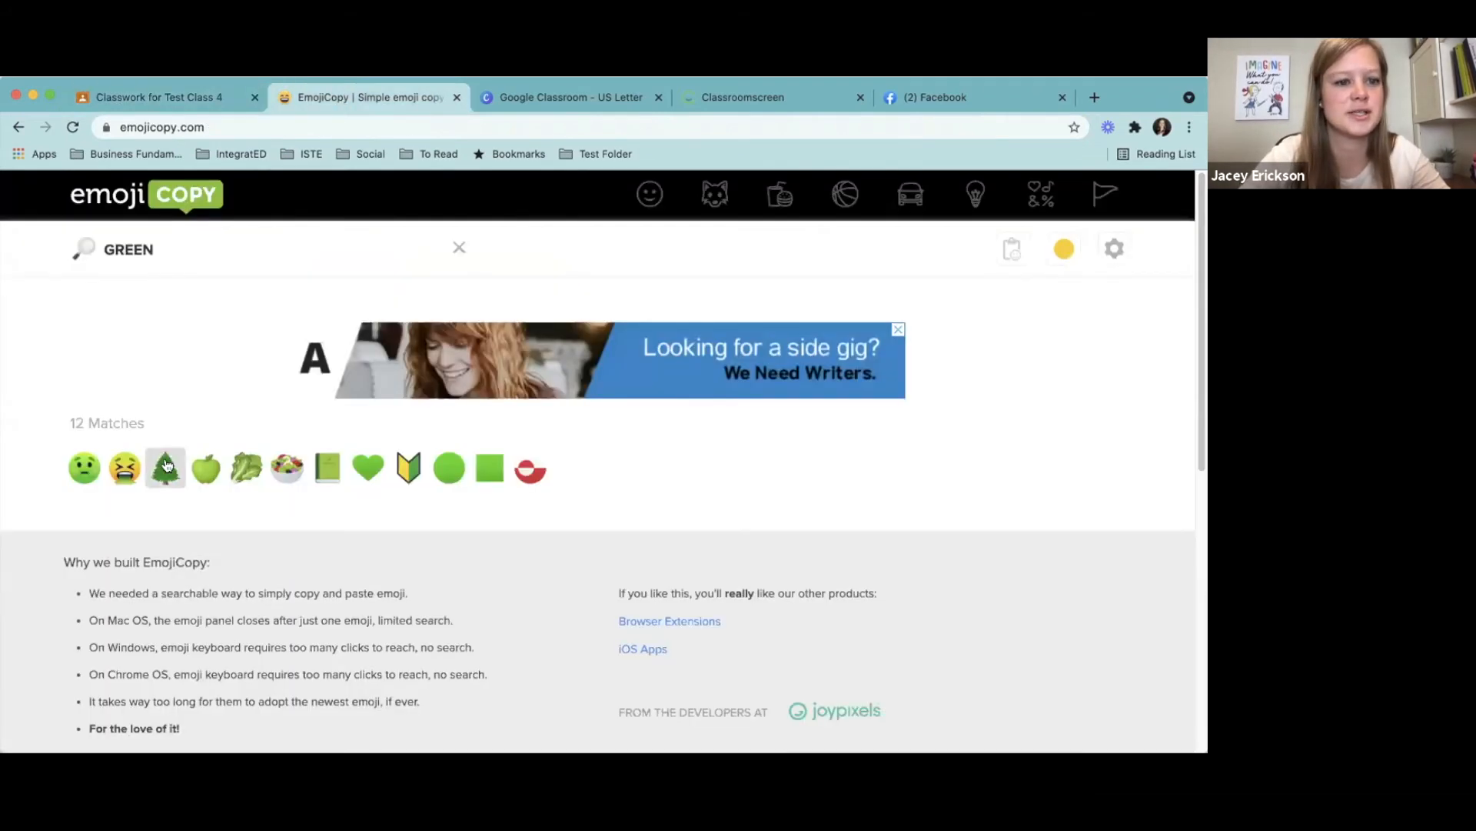
left_click_drag(198, 243, 7, 247)
key("BackSpace")
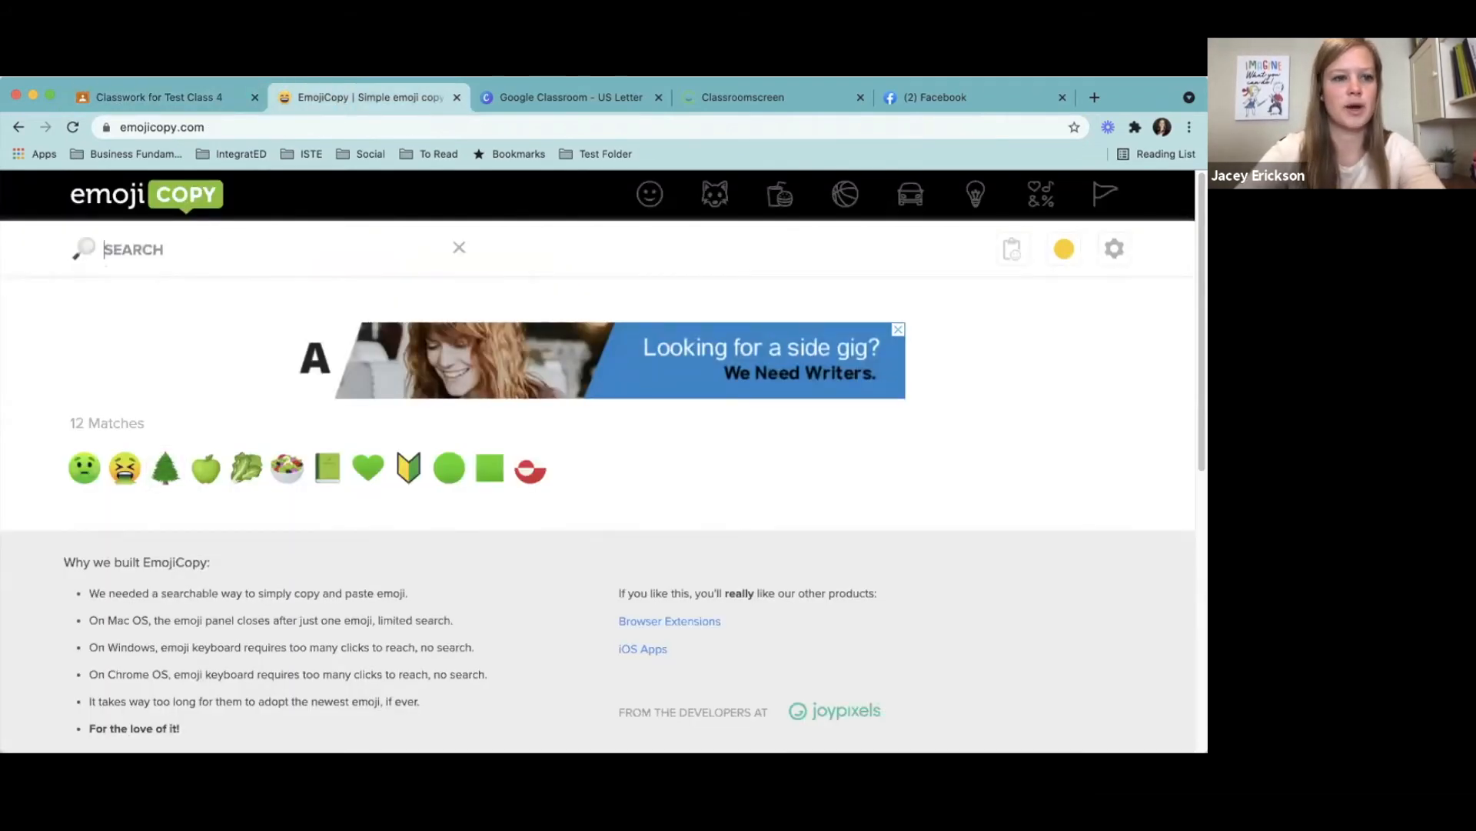
type("history")
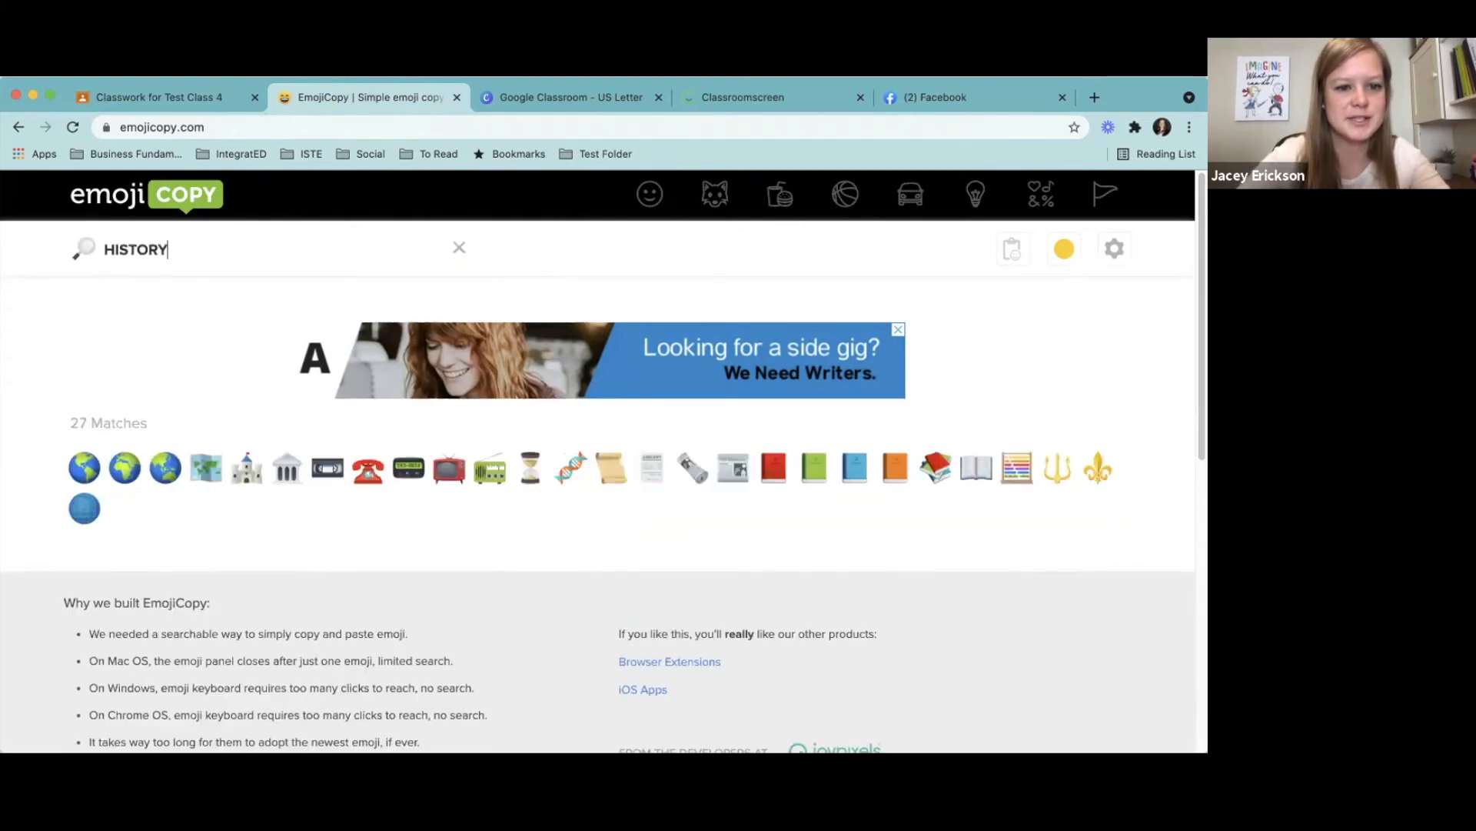
left_click(205, 467)
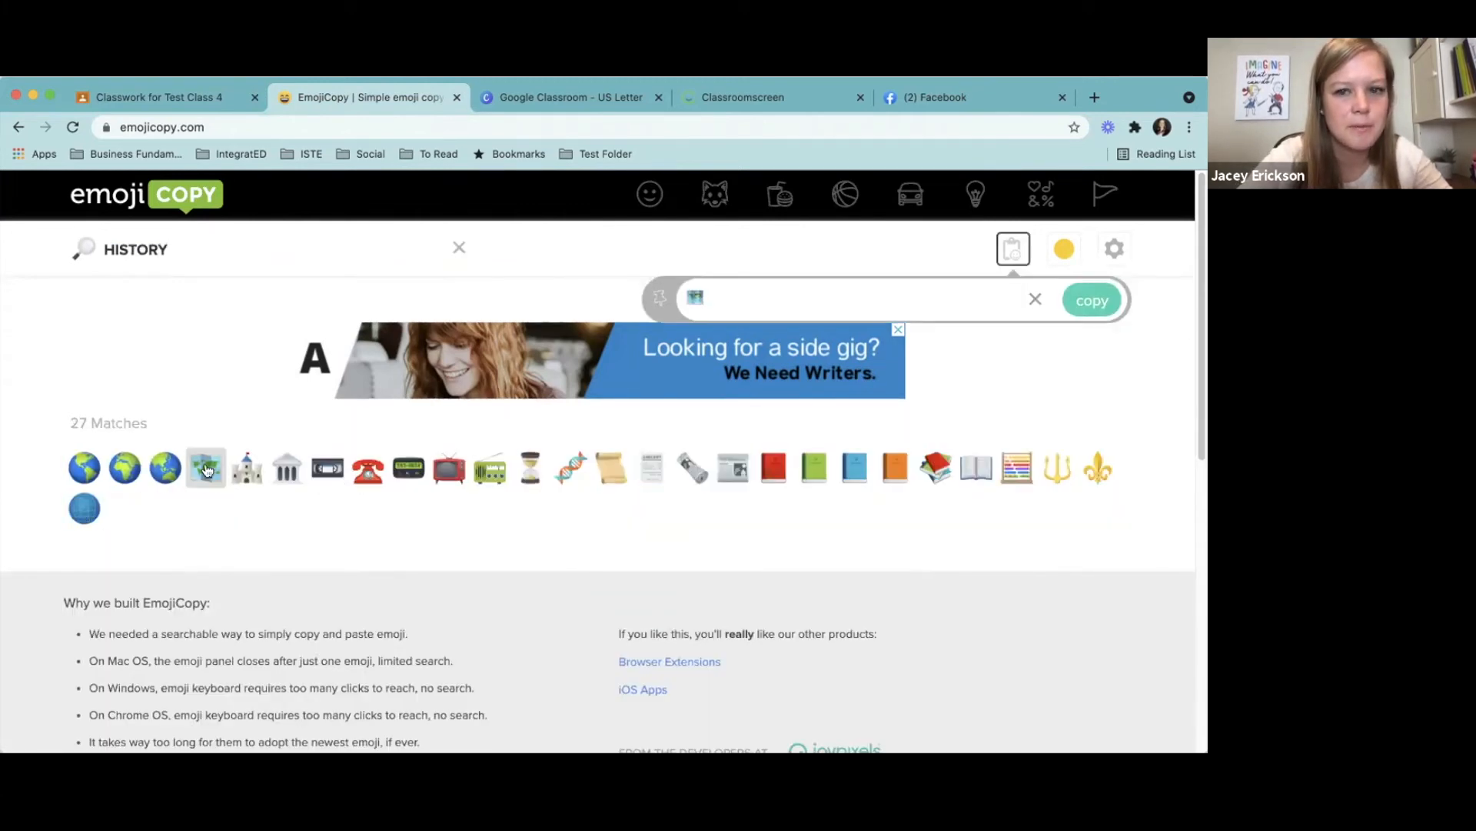
left_click(1084, 304)
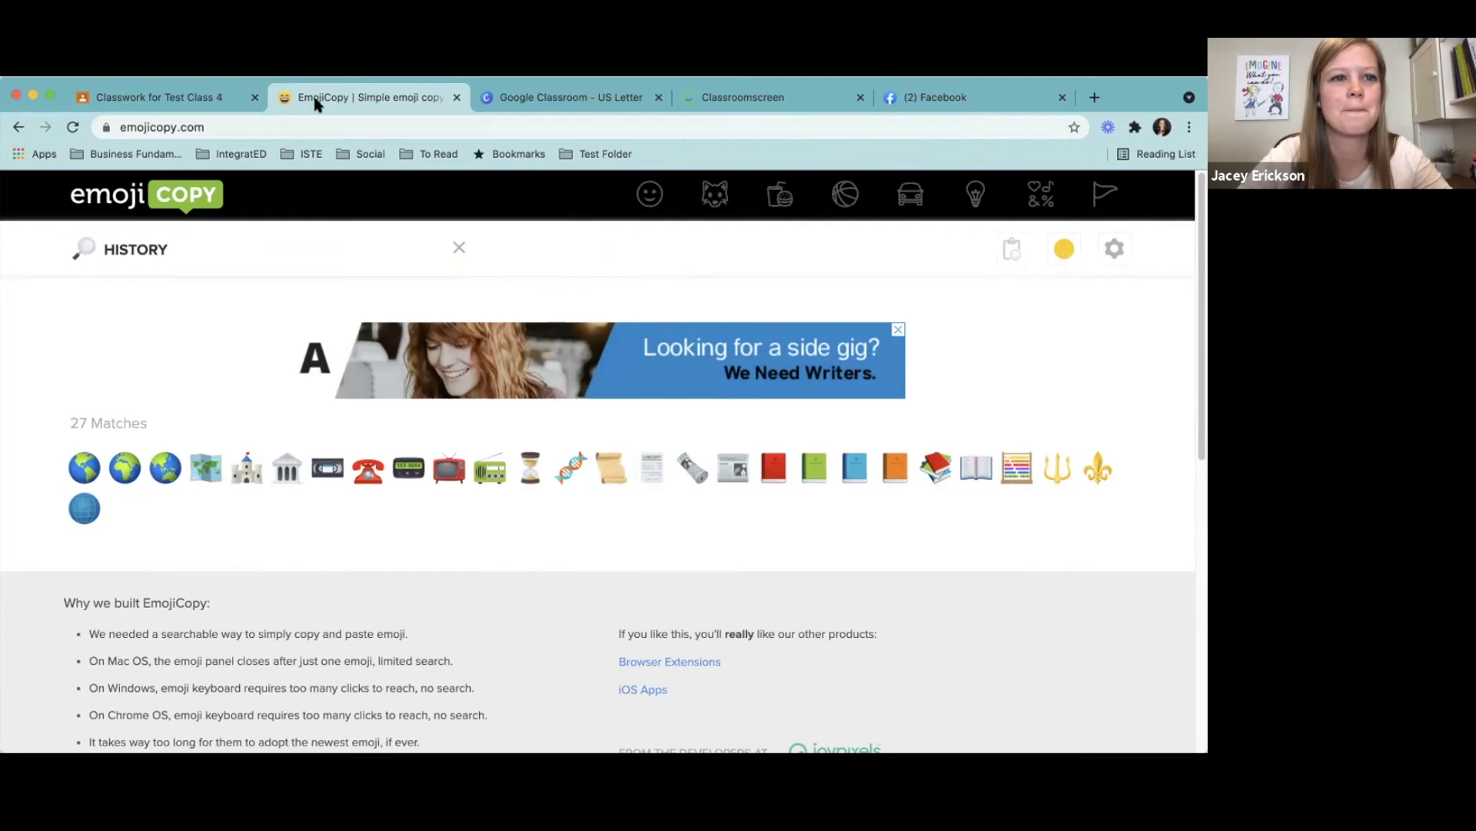
- Return to Test Class, paste the map emoji in front of Social Studies and add the topic
left_click(205, 94)
key("super+Left")
key("super+v")
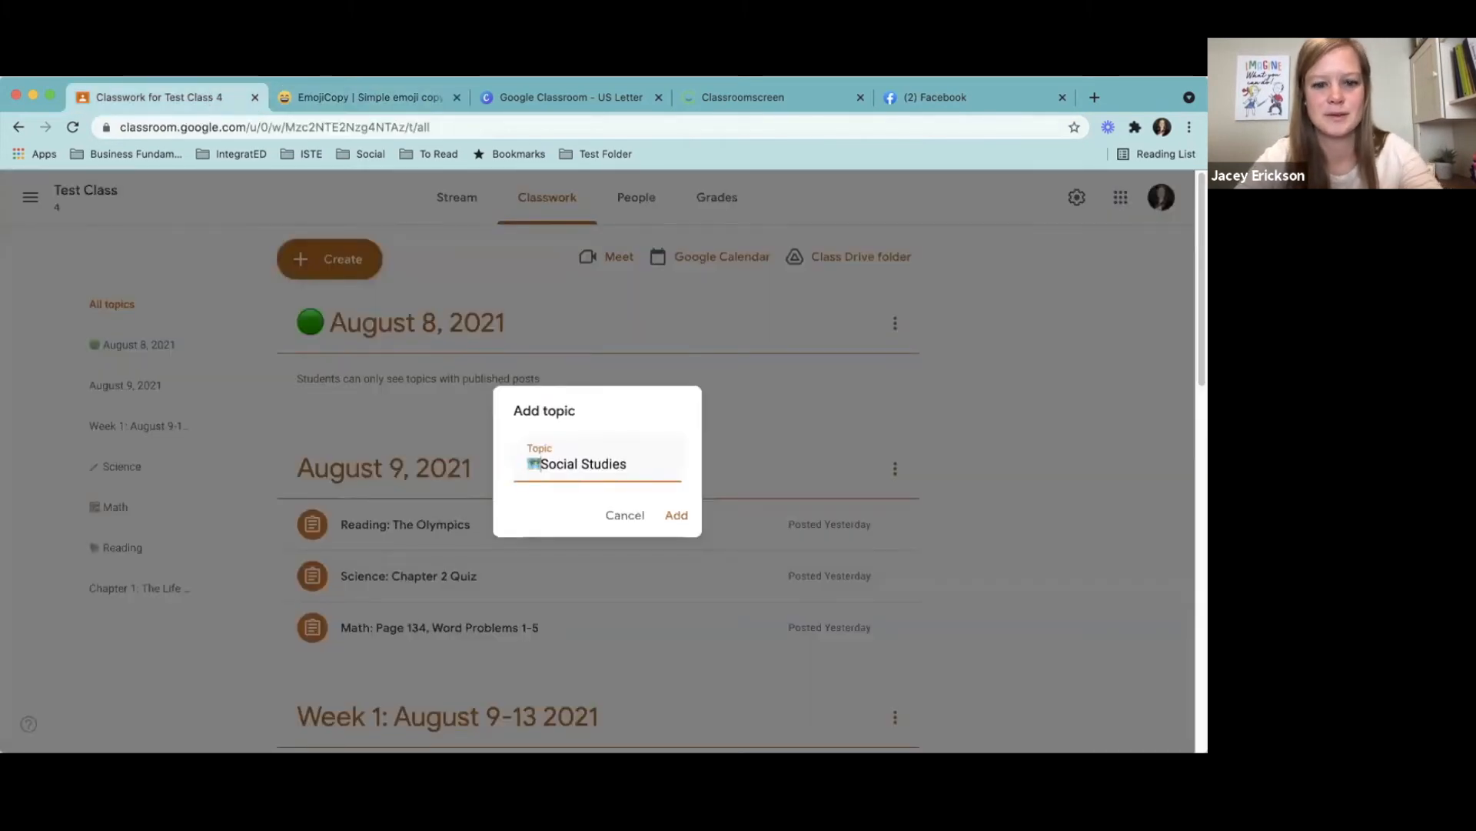
left_click(676, 515)
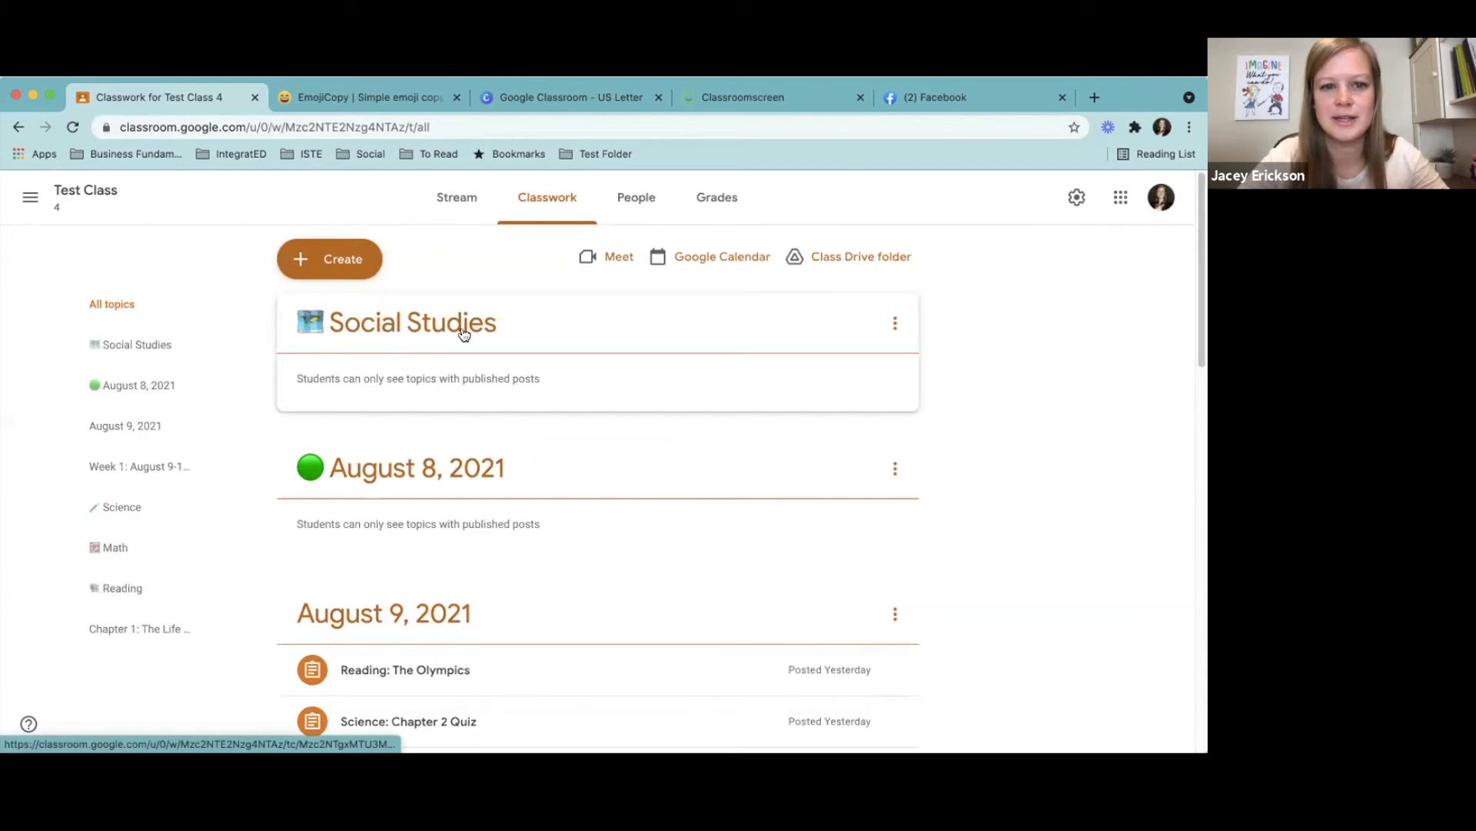
- Move the Social Studies topic directly above the Science topic in the classwork order
left_click_drag(463, 325, 485, 448)
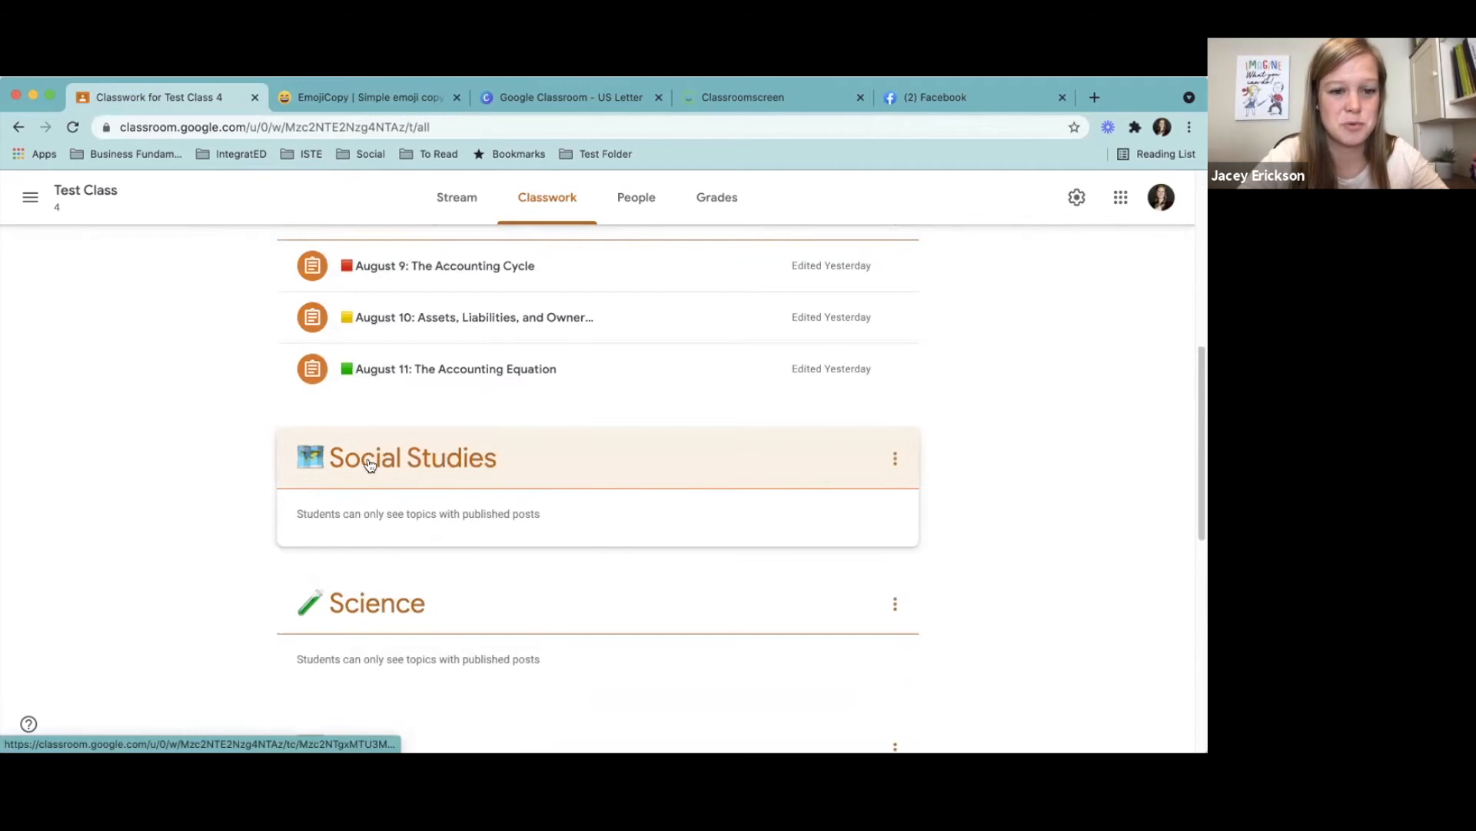
left_click_drag(1199, 458, 1203, 270)
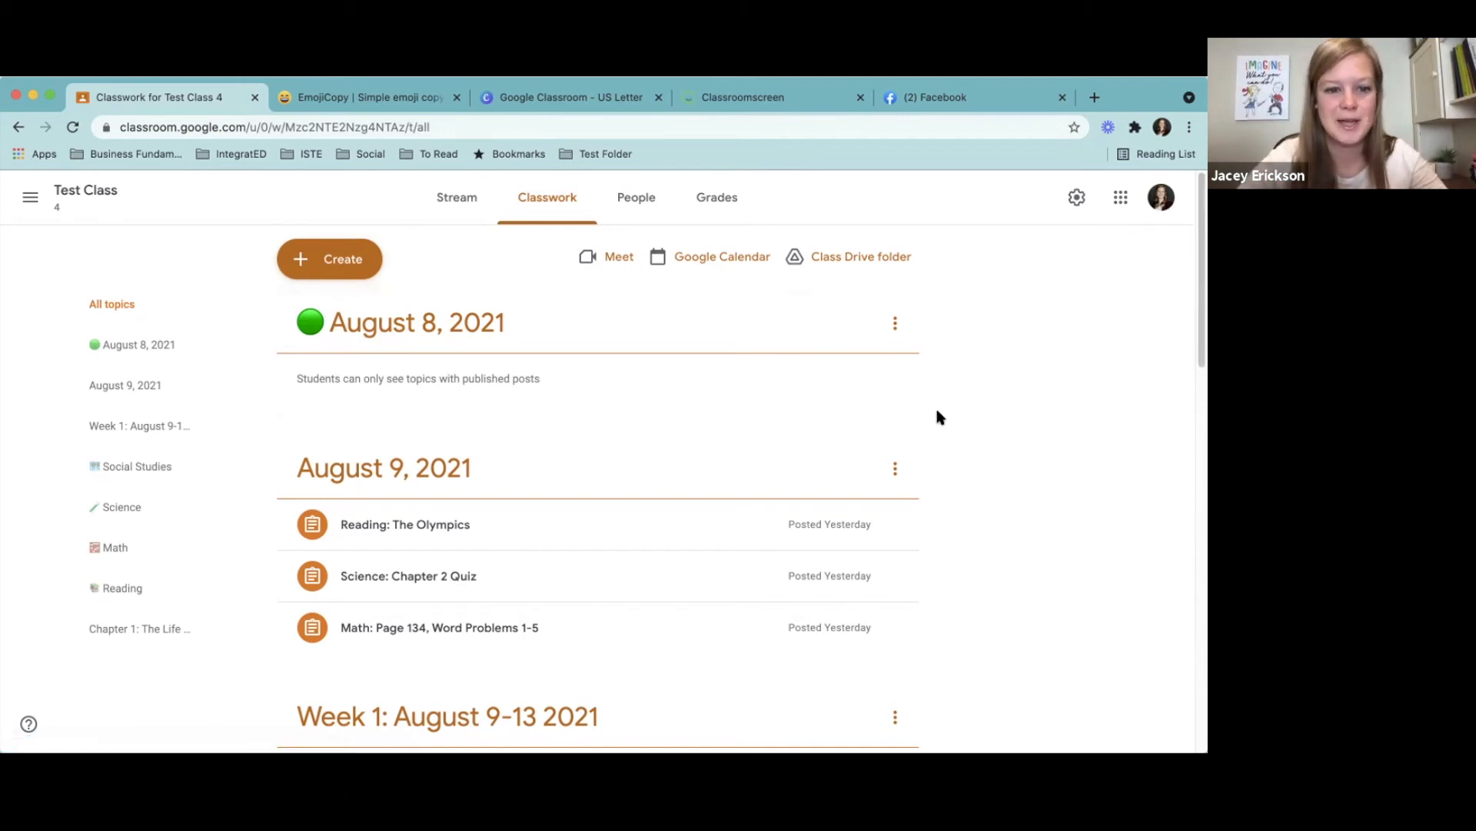
- Open the August 9, 2021 topic for renaming
left_click(336, 473)
left_click(19, 127)
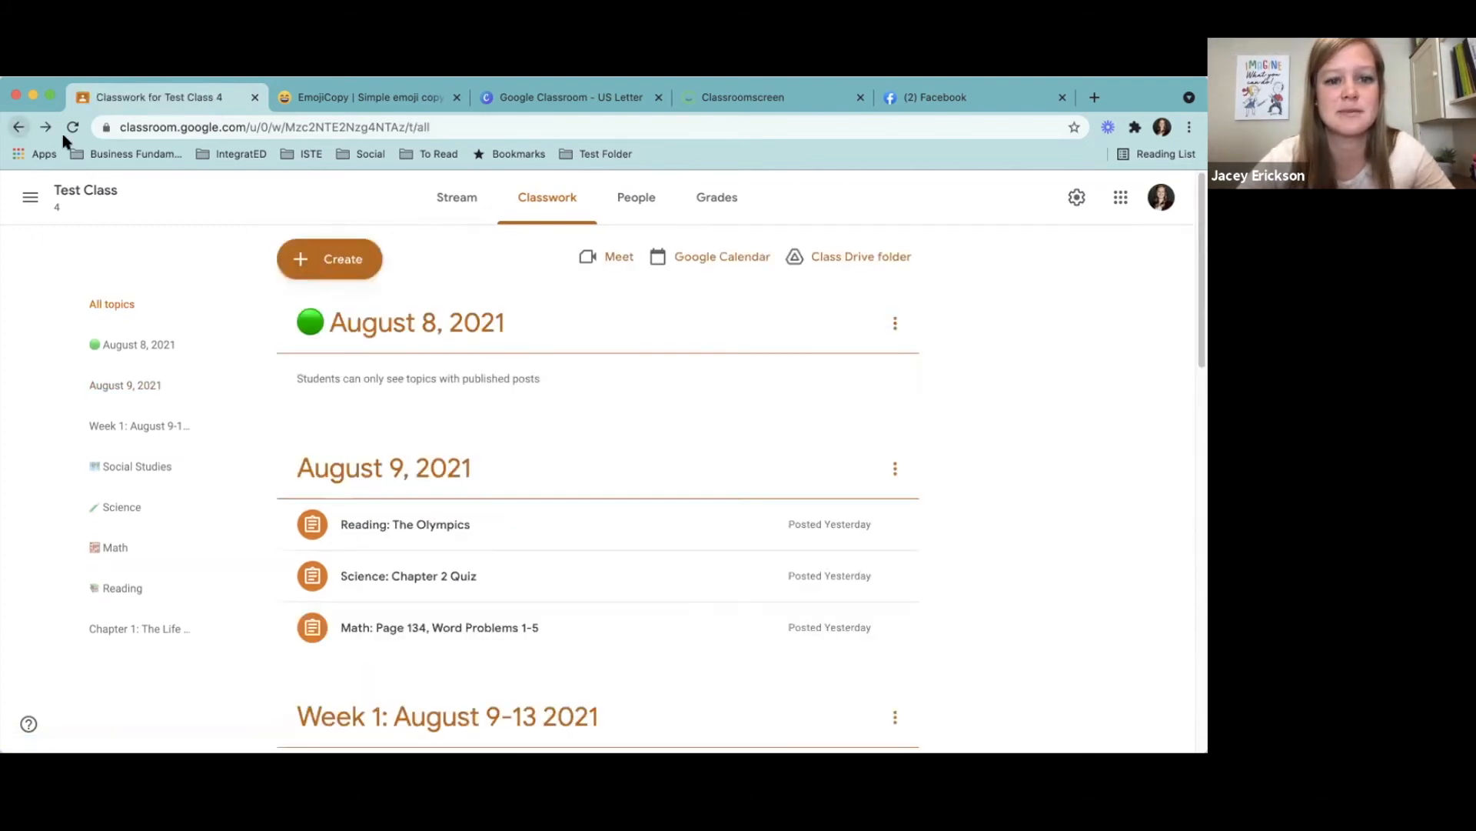
left_click(895, 469)
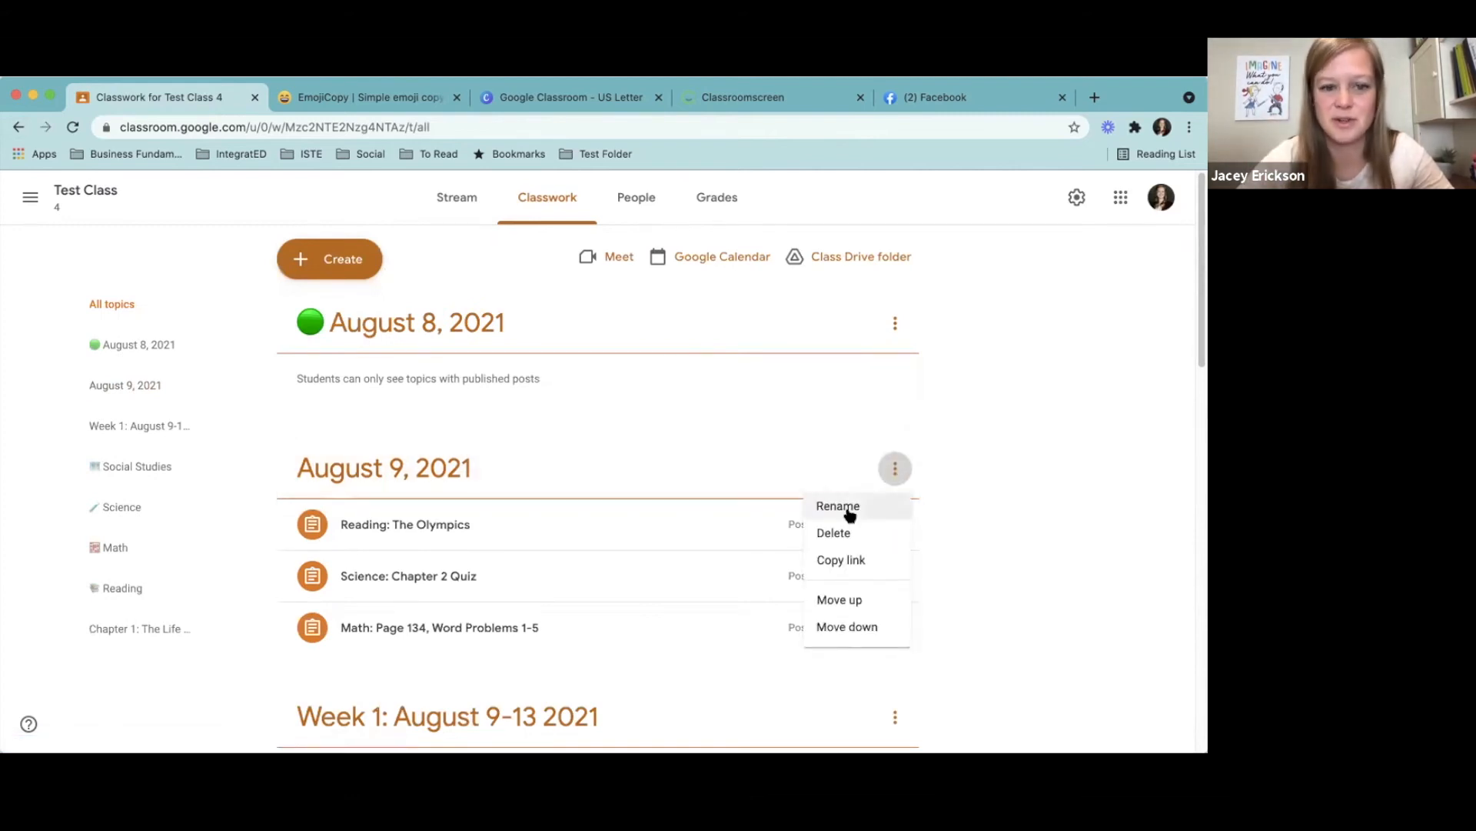
left_click(845, 511)
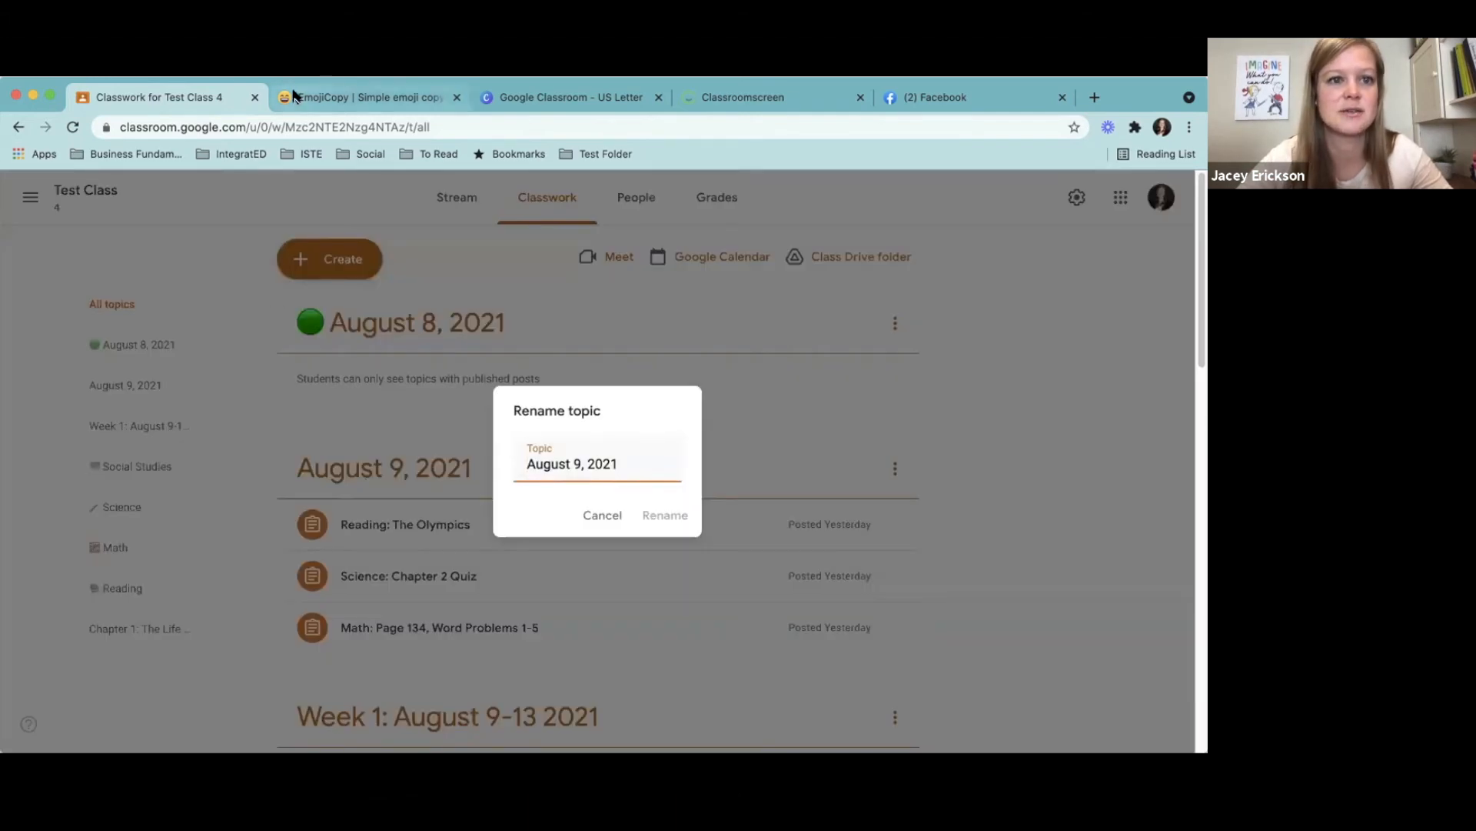
- Switch to EmojiCopy, replace the search with red and copy the red circle emoji
left_click(354, 97)
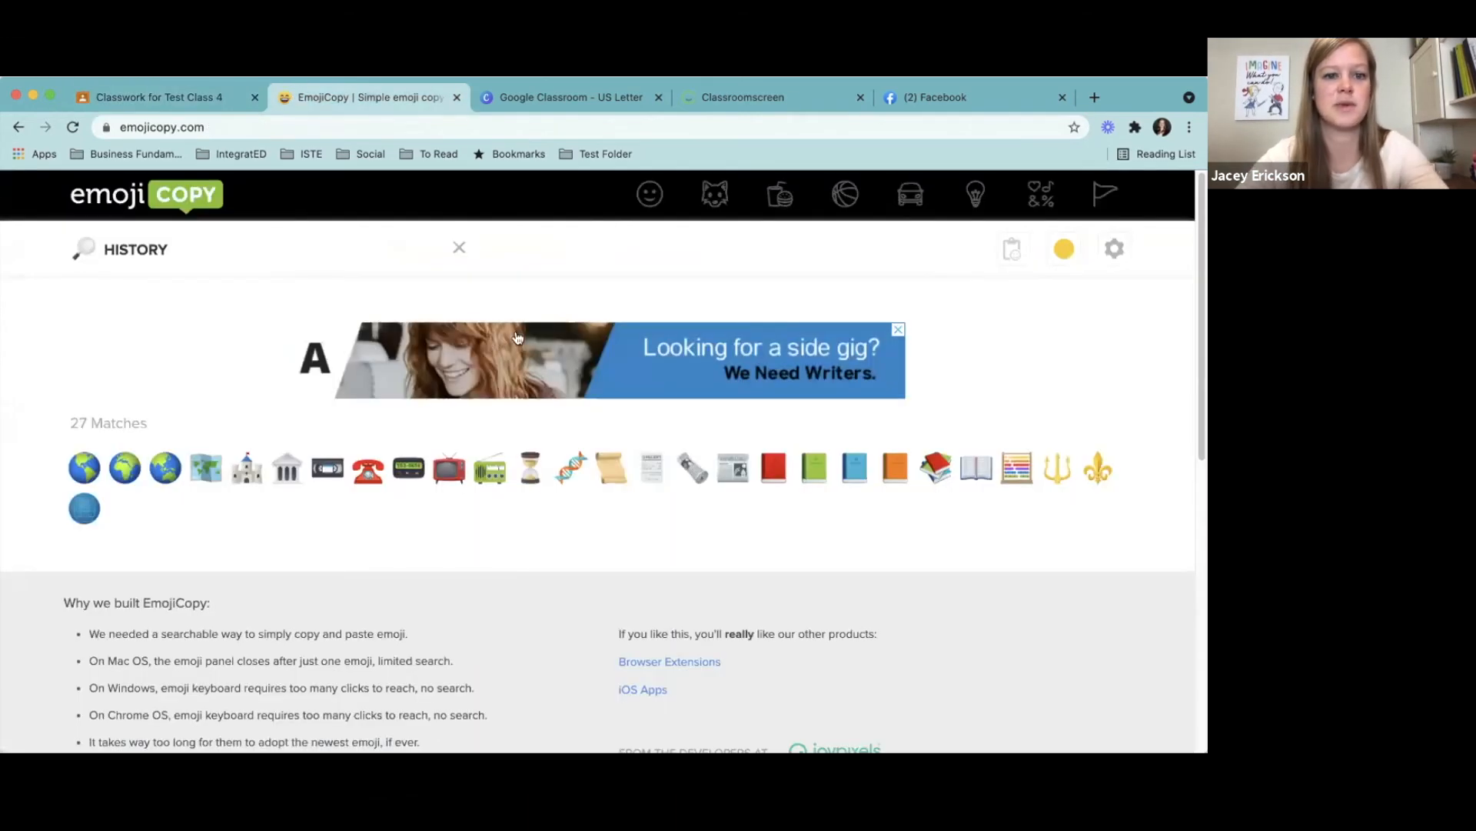
double_click(180, 248)
type("RED")
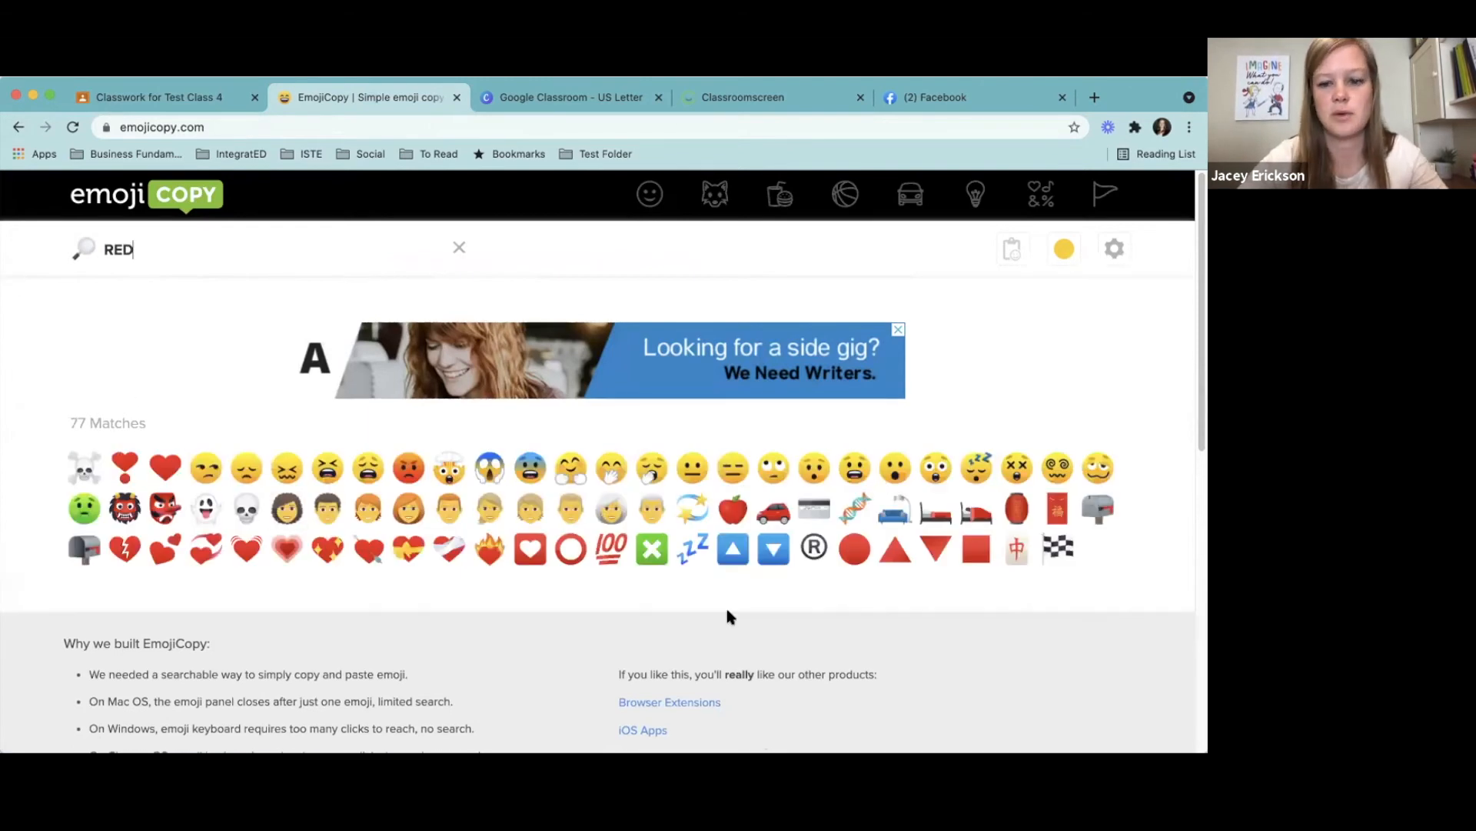
left_click(855, 548)
left_click(1094, 308)
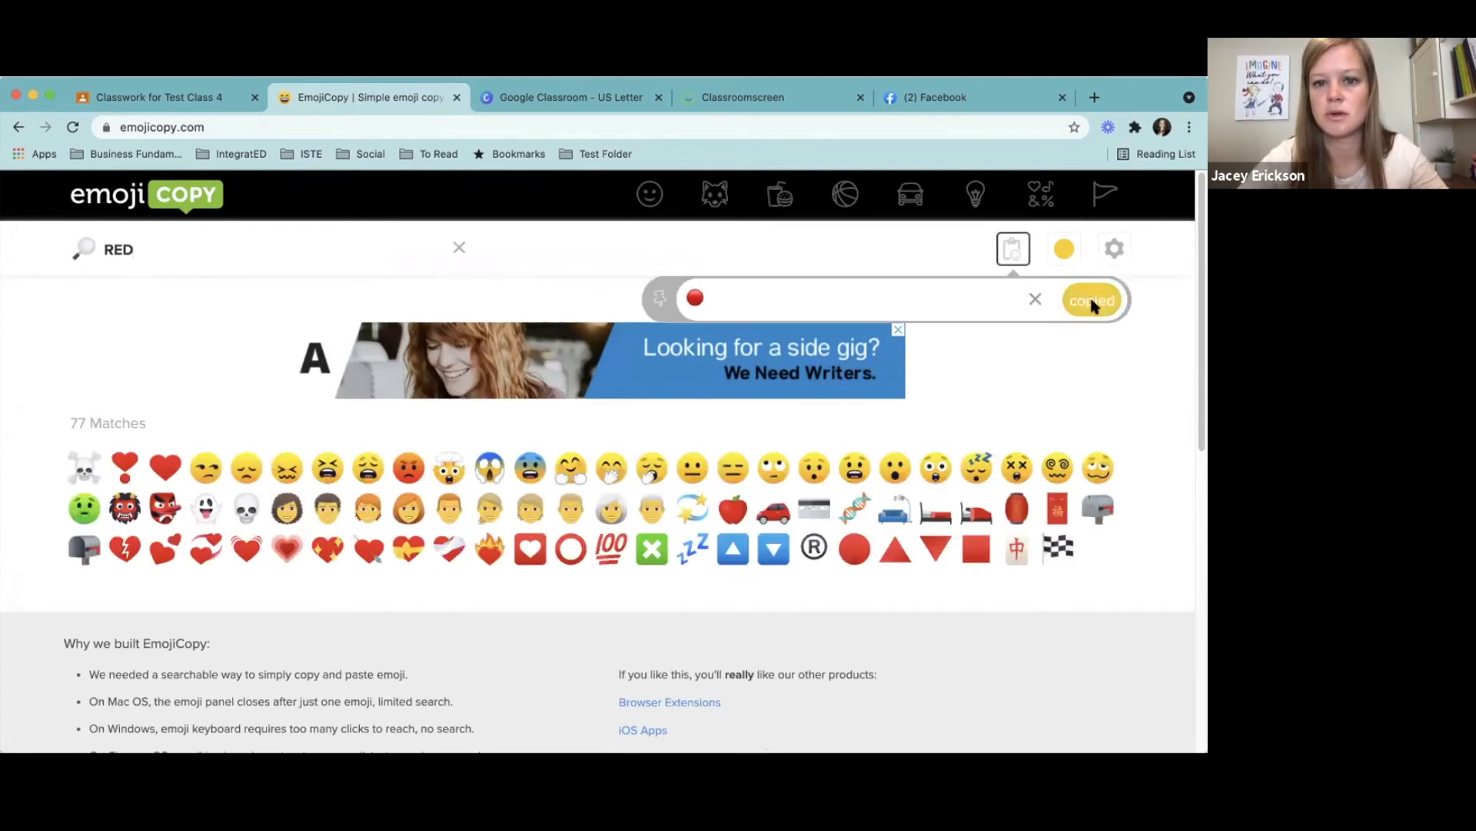
- Return to Test Class and rename the topic with the red circle in front of August 9, 2021
left_click(206, 102)
key("super+v")
left_click(673, 515)
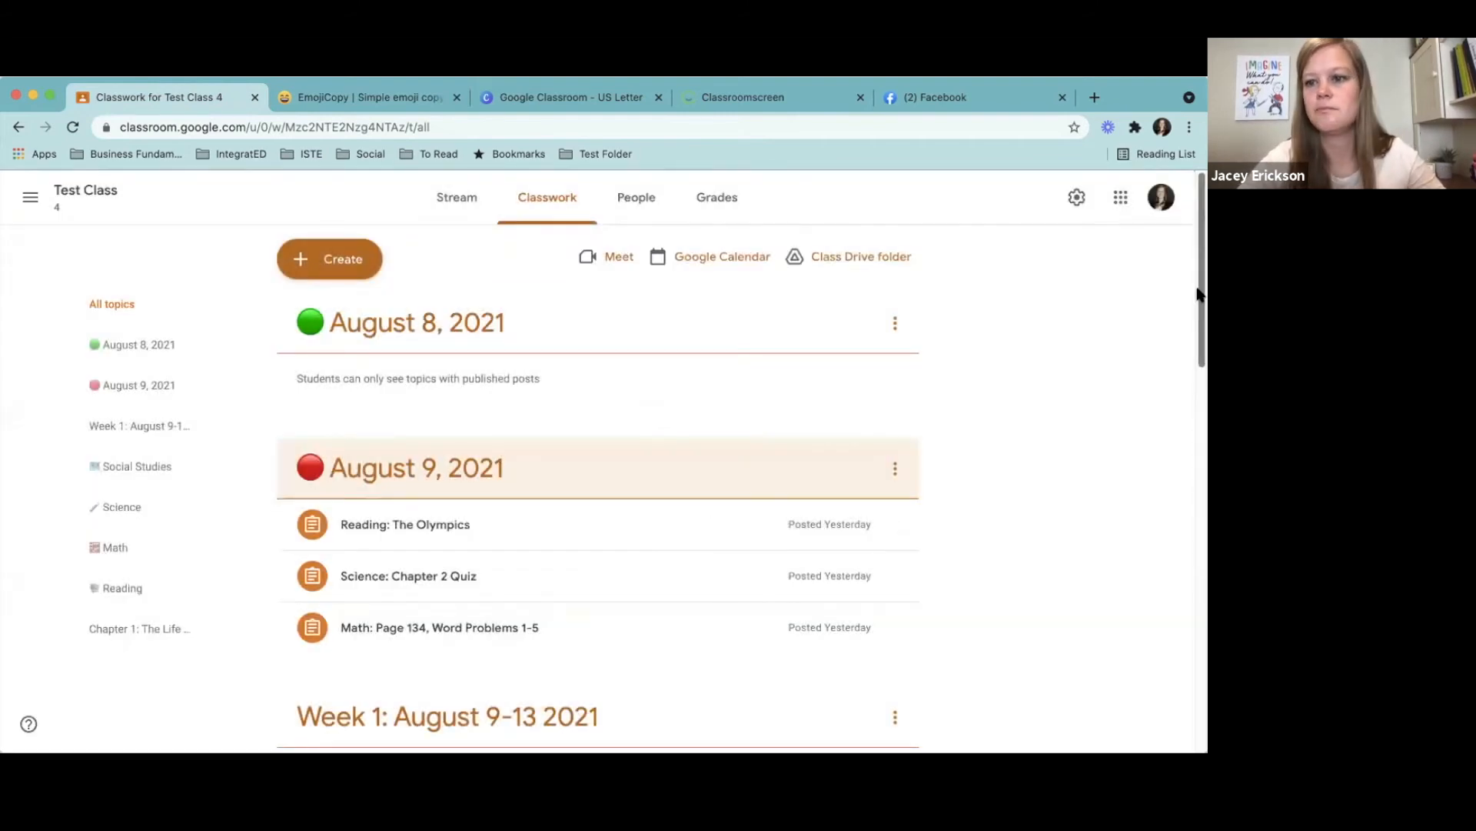
left_click_drag(1201, 294, 1204, 370)
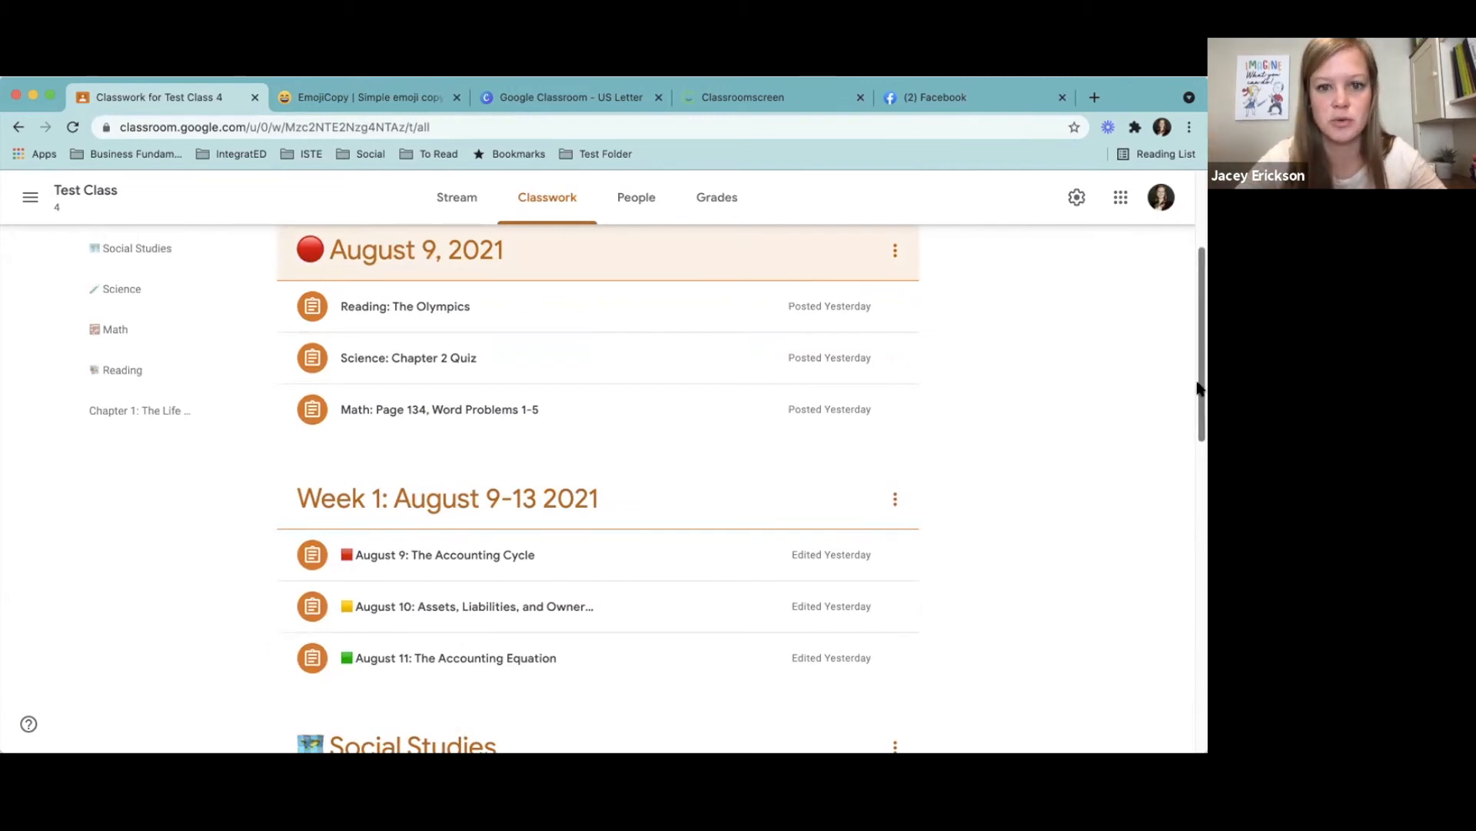
left_click_drag(1198, 388, 1194, 297)
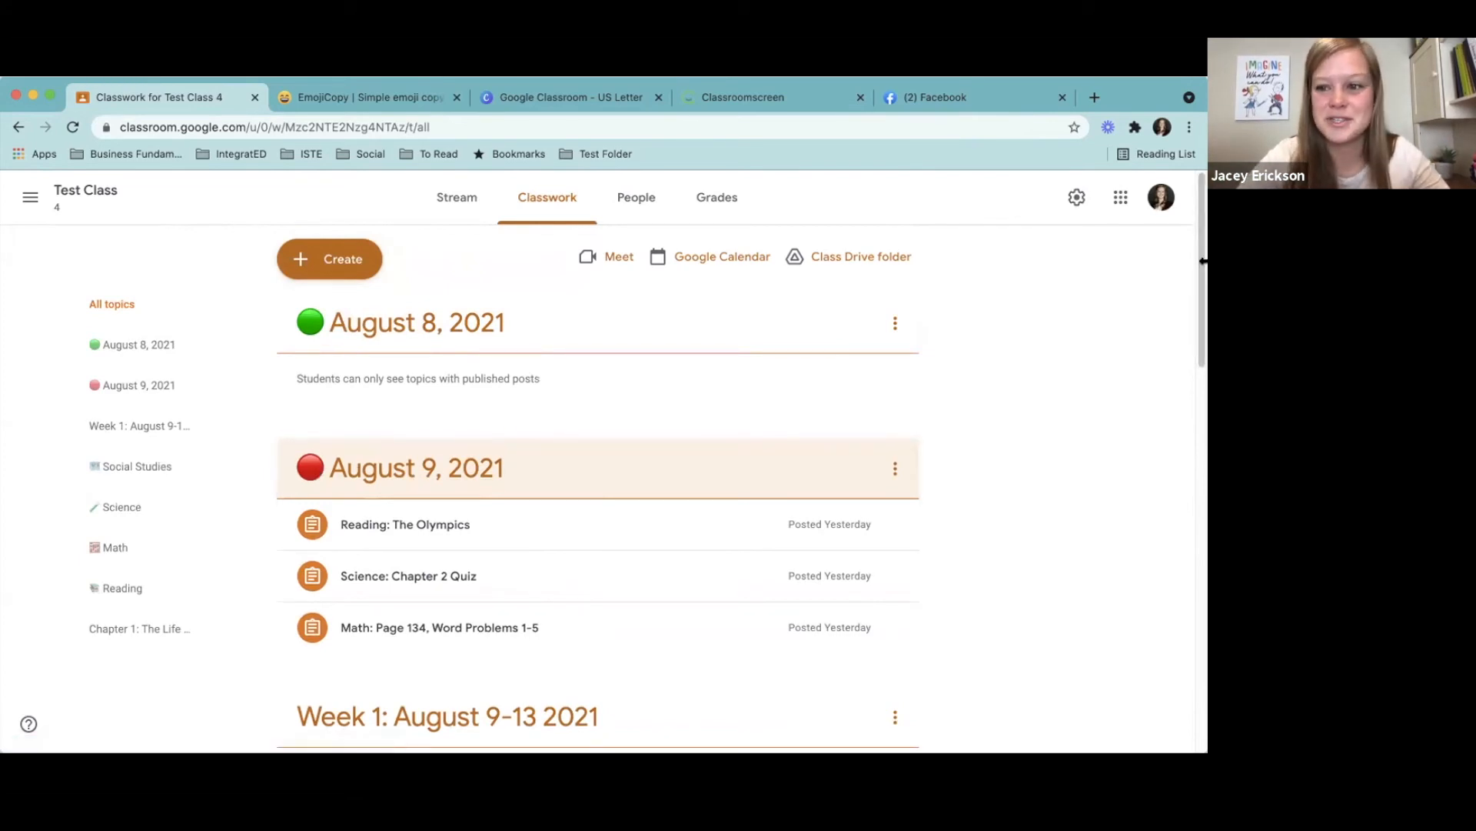
left_click_drag(1199, 313, 1199, 412)
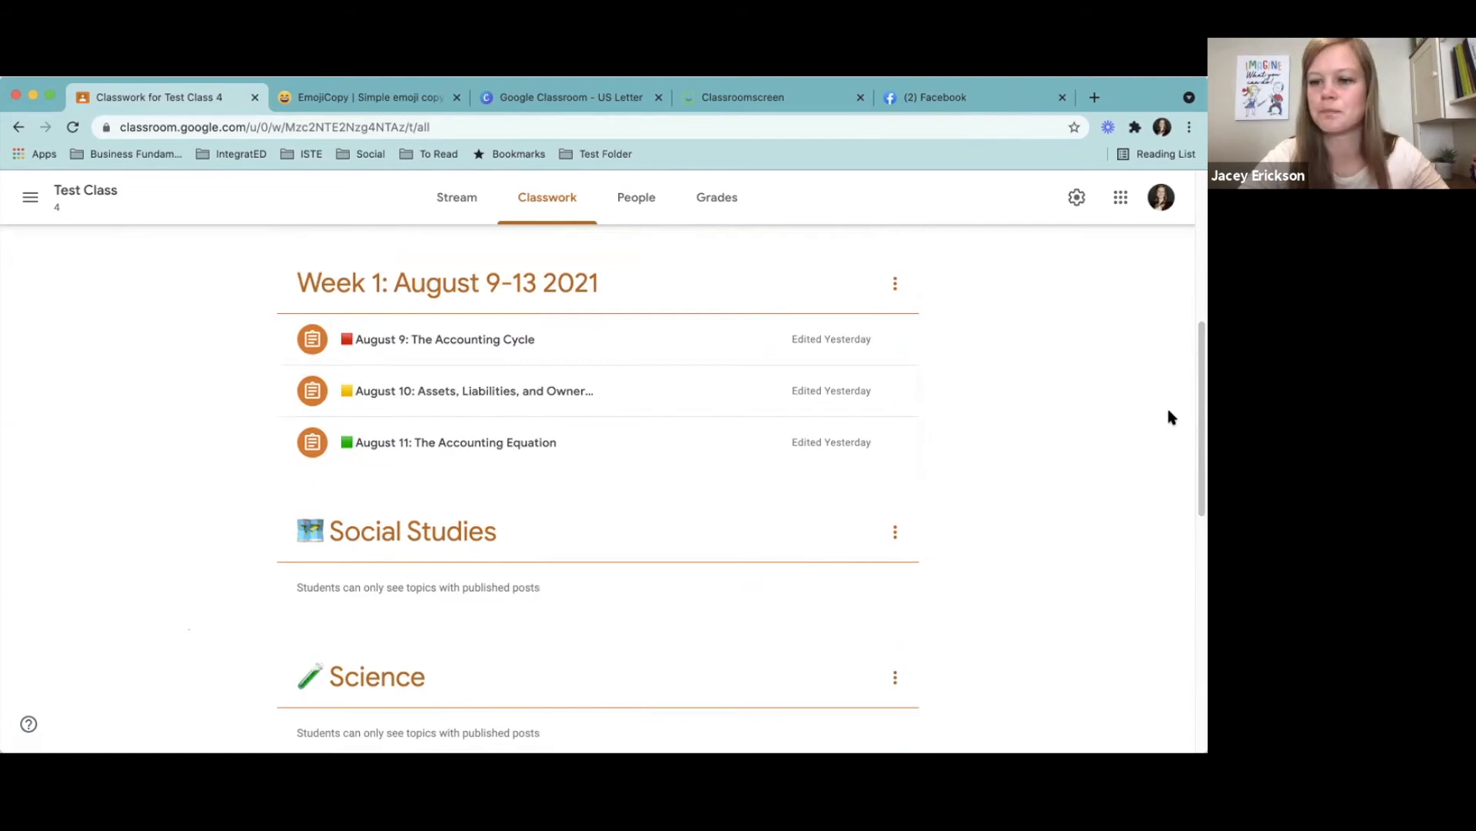
- Start a new classwork material in Test Class and title it Missing Work
scroll(1200, 450, "up", 6)
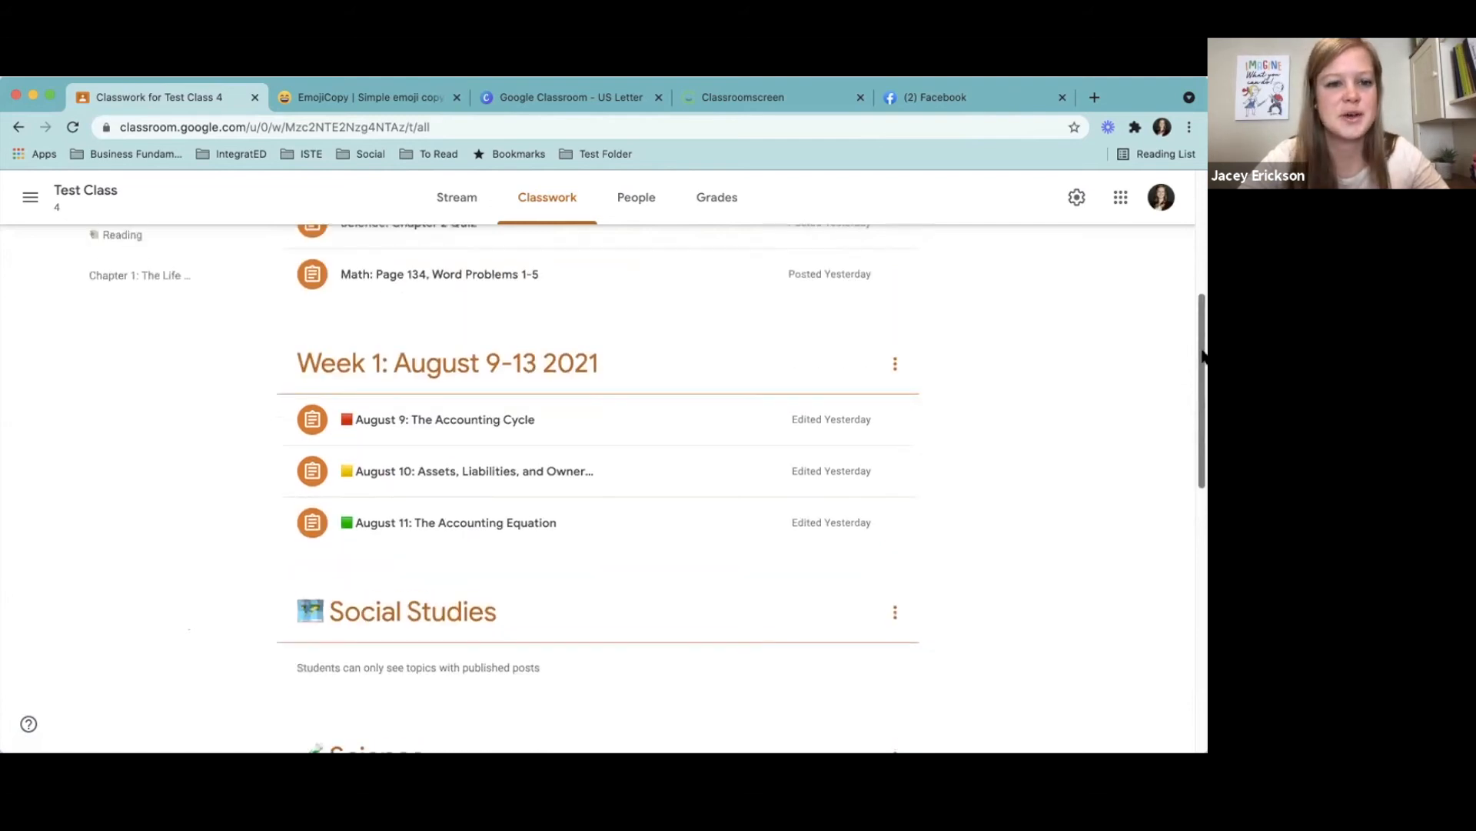
left_click(329, 261)
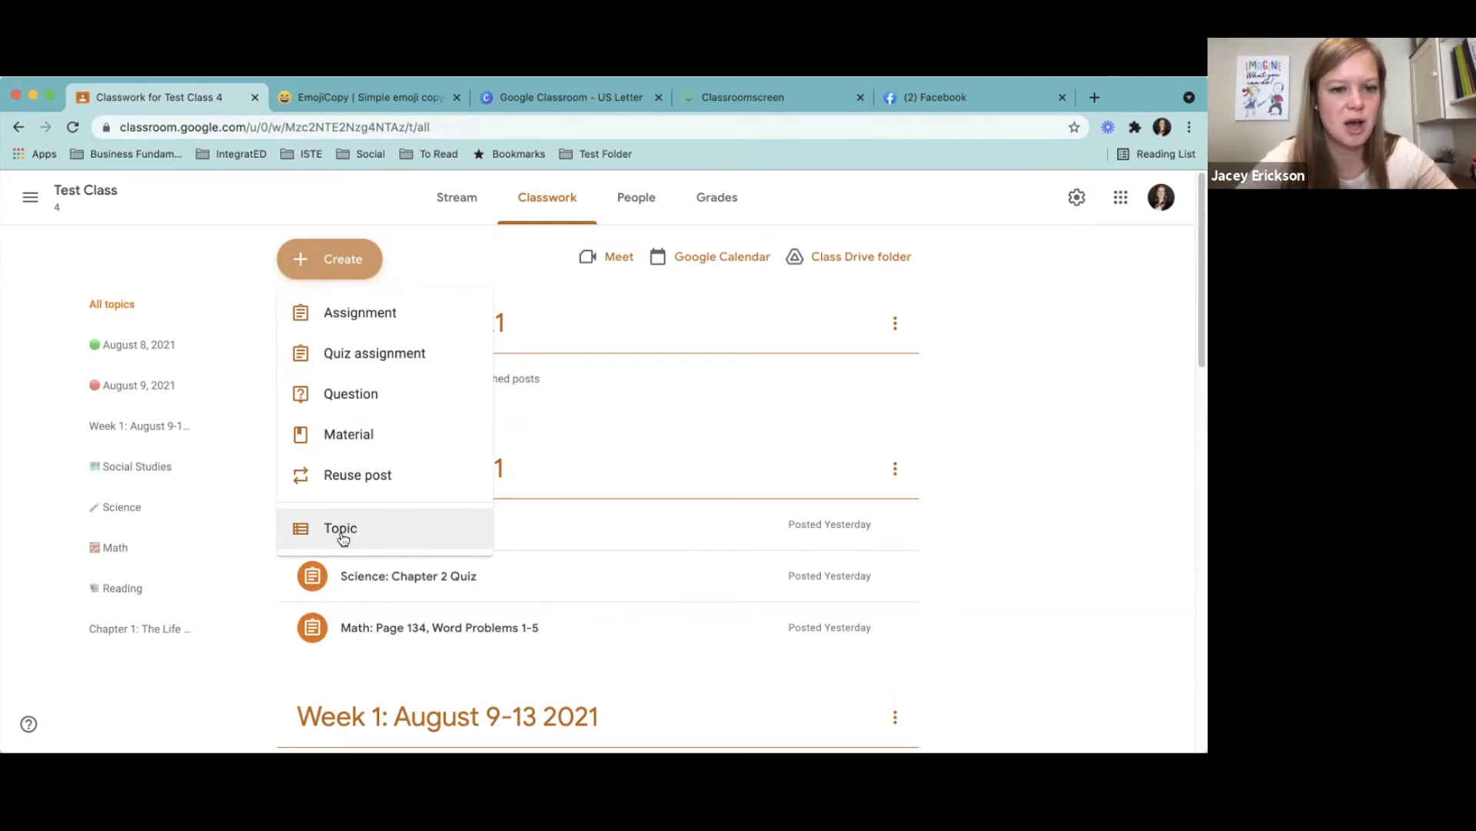
left_click(351, 436)
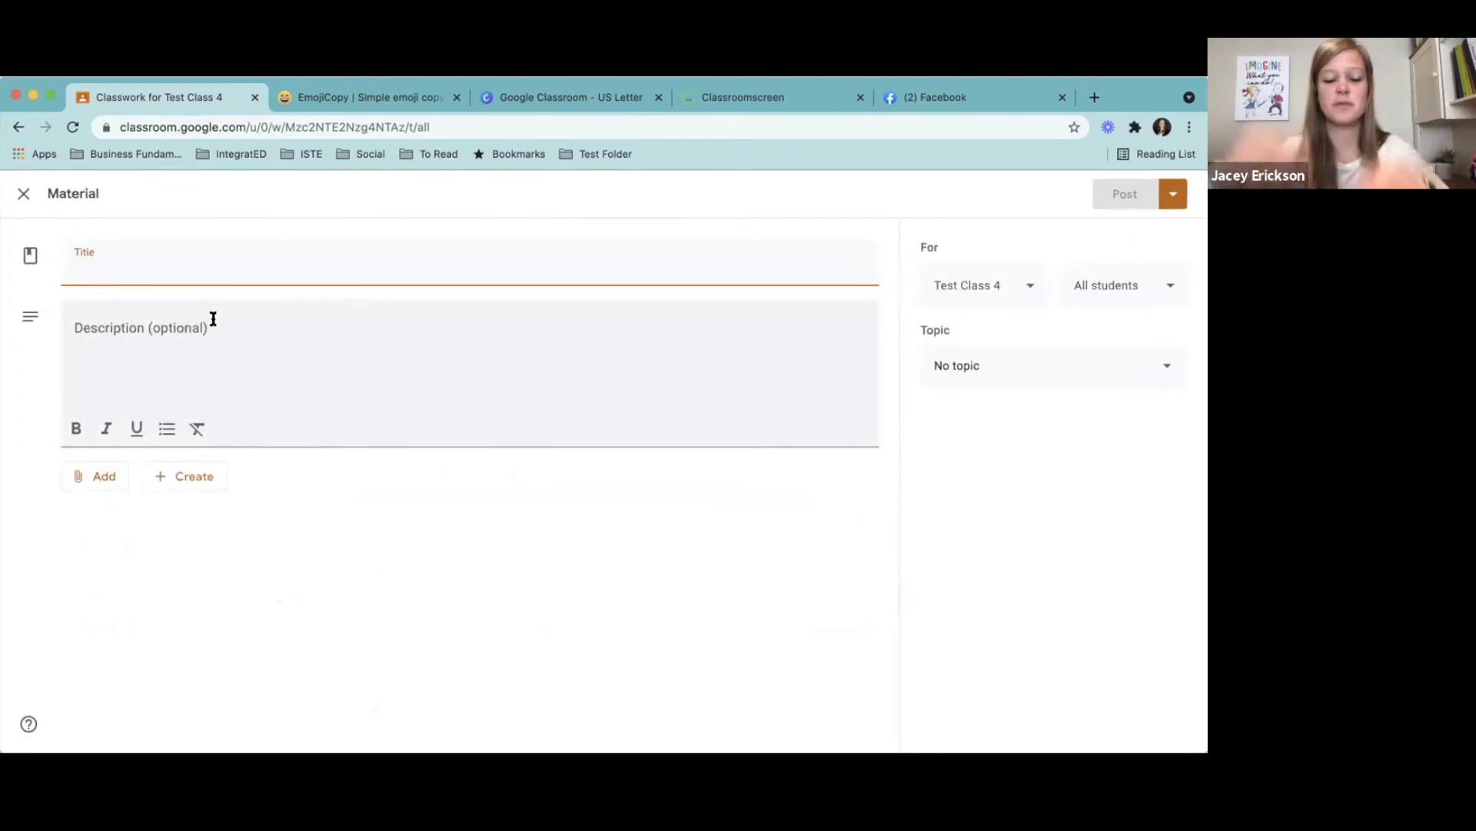
type("missi")
key("BackSpace")
key("BackSpace")
key("BackSpace")
key("BackSpace")
key("BackSpace")
type("Miss ")
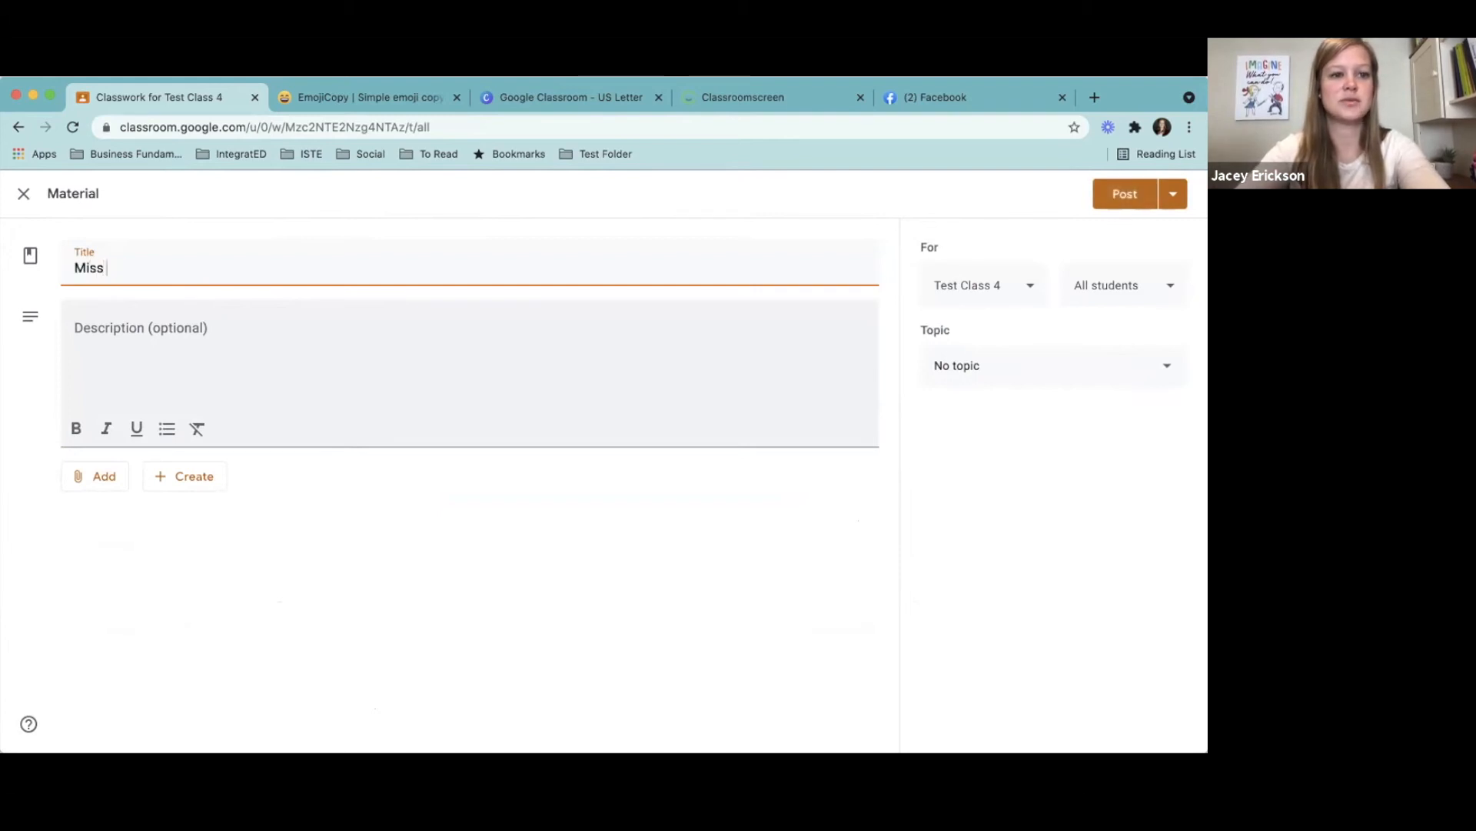
type("ing Work")
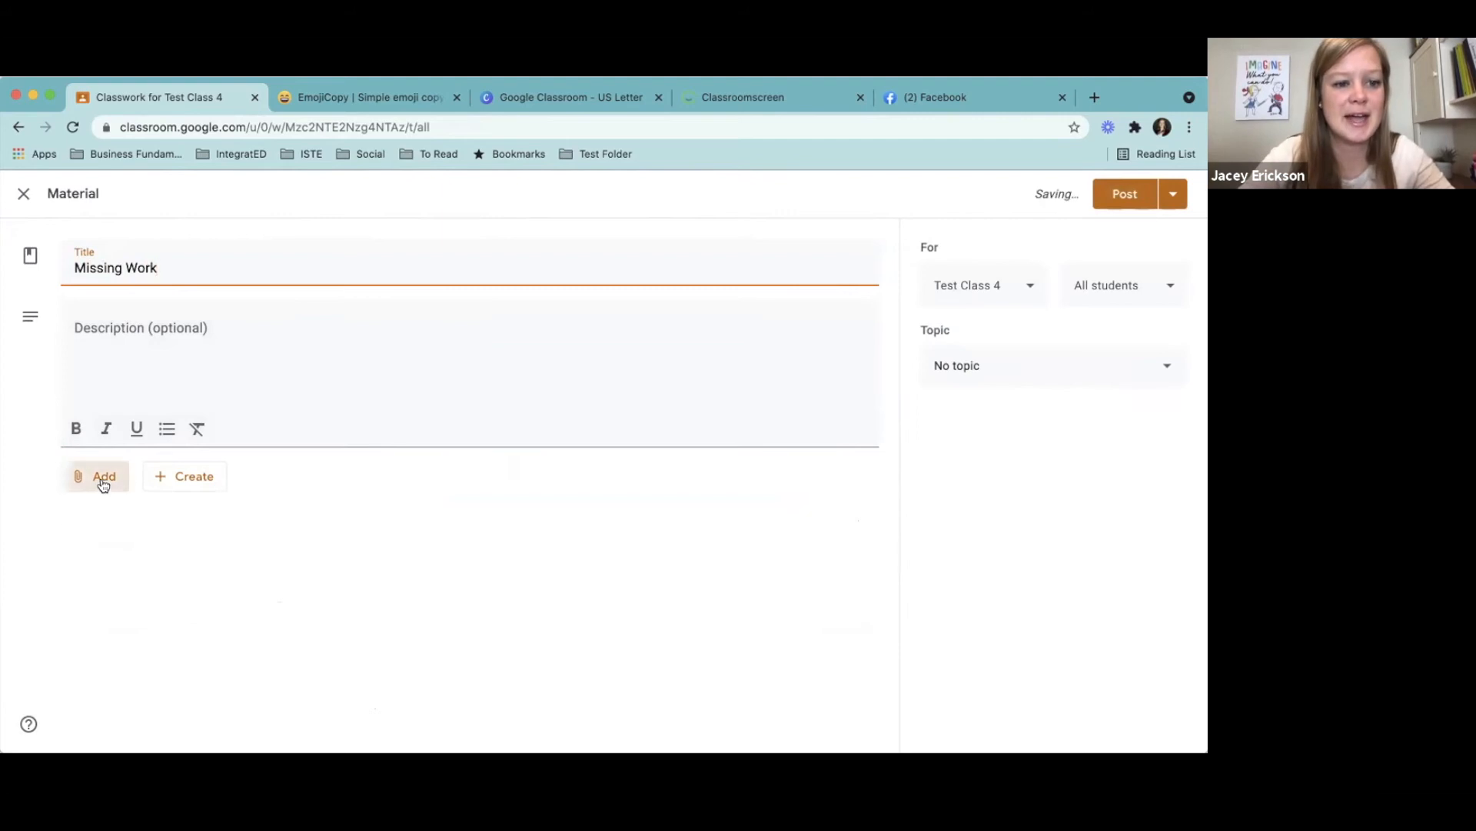
- Check the attachment source options, then post the Missing Work material without an attachment or topic
left_click(103, 483)
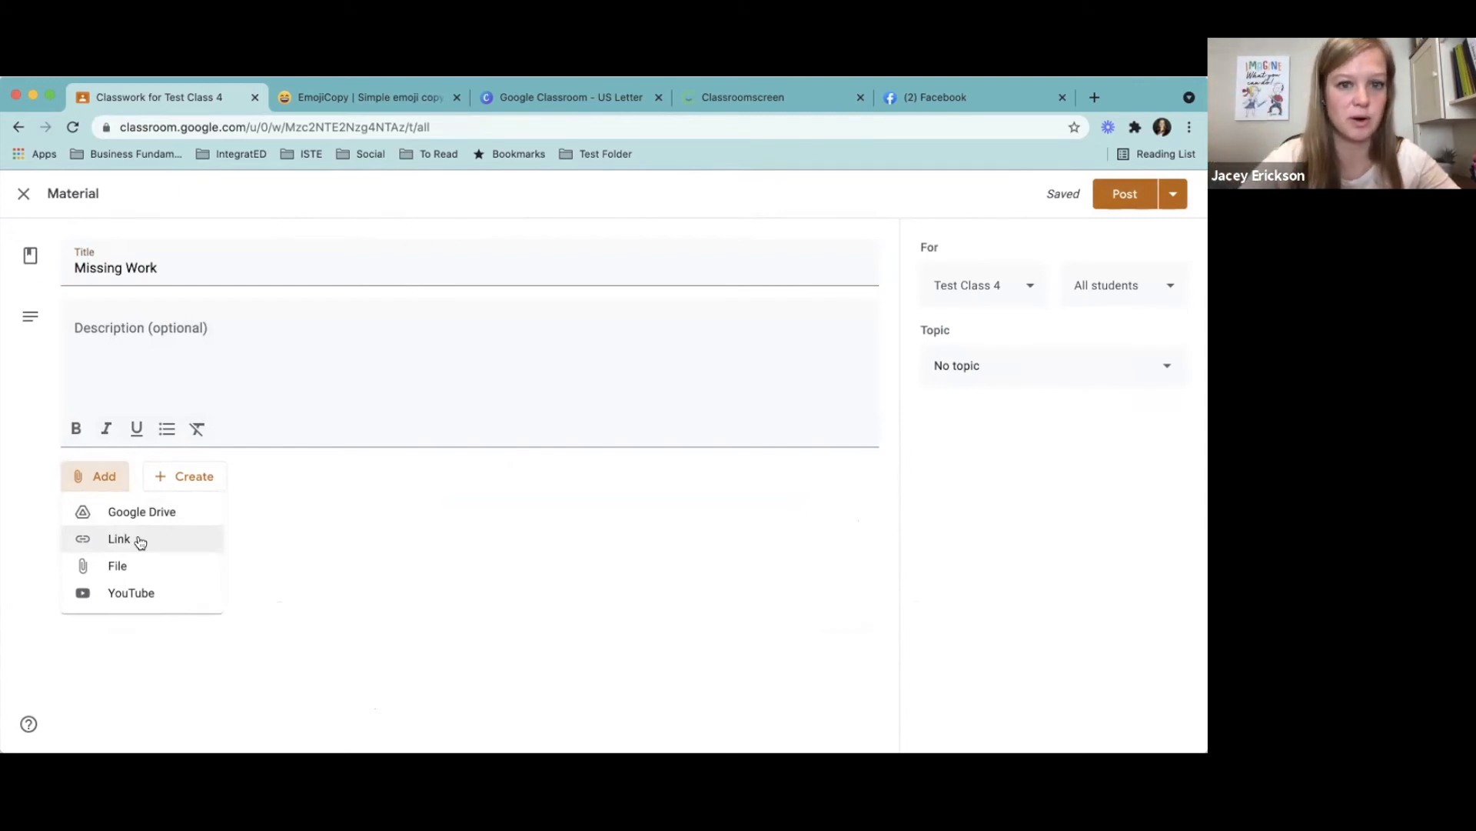
left_click(1029, 410)
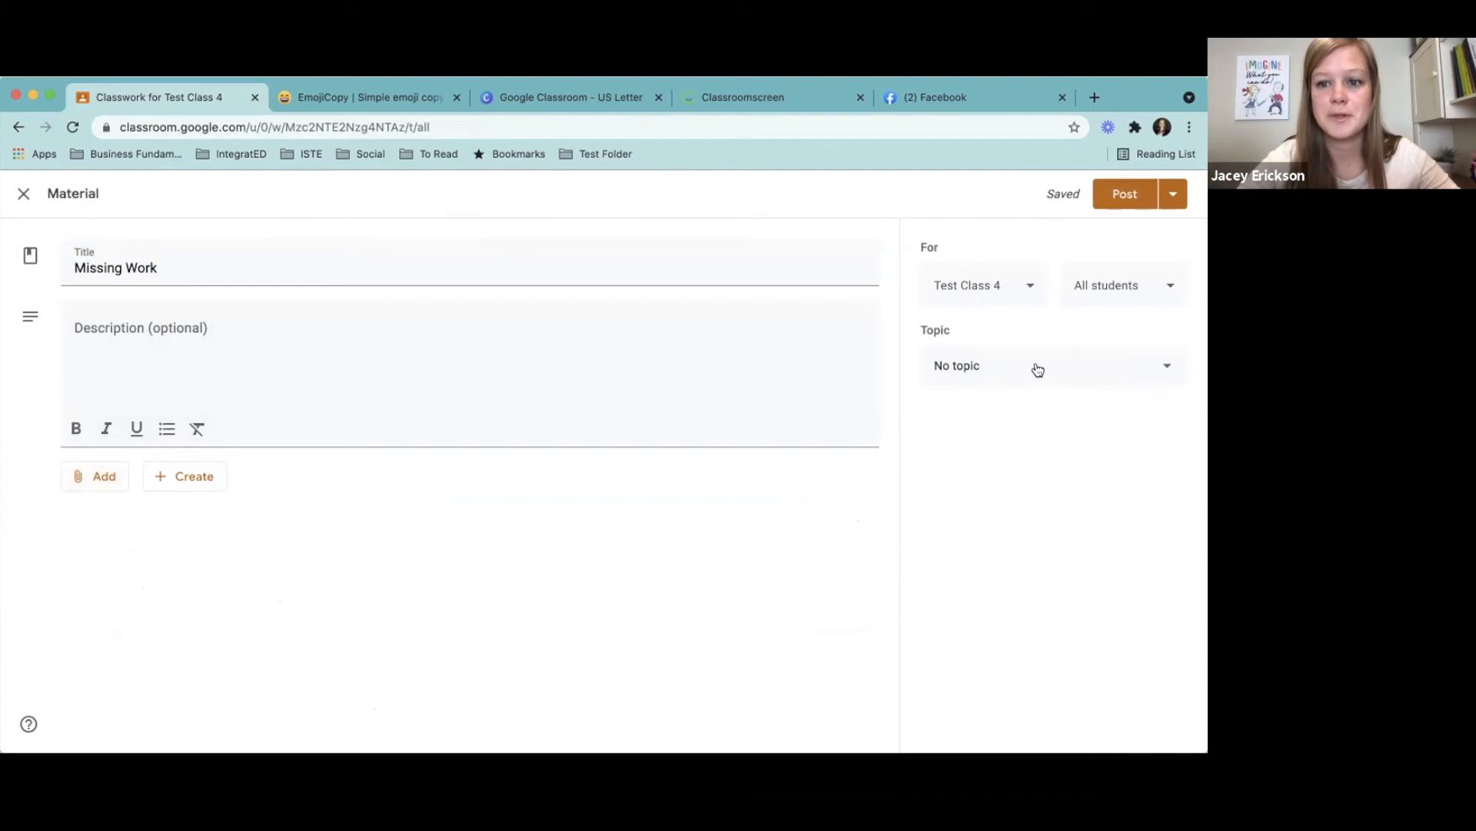
left_click(1123, 193)
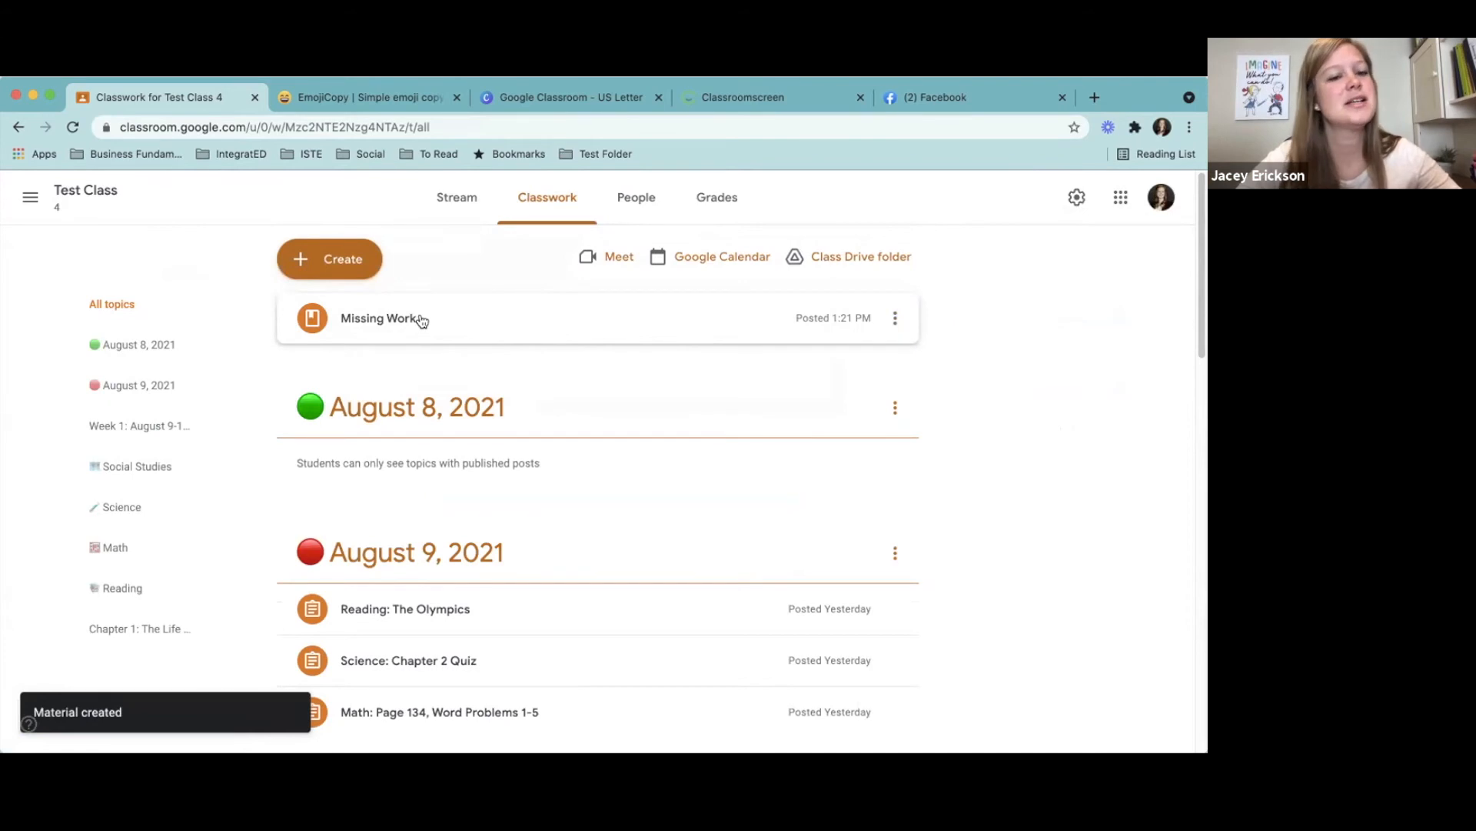
- Start another classwork material and load epic.com in a new browser tab
left_click(331, 259)
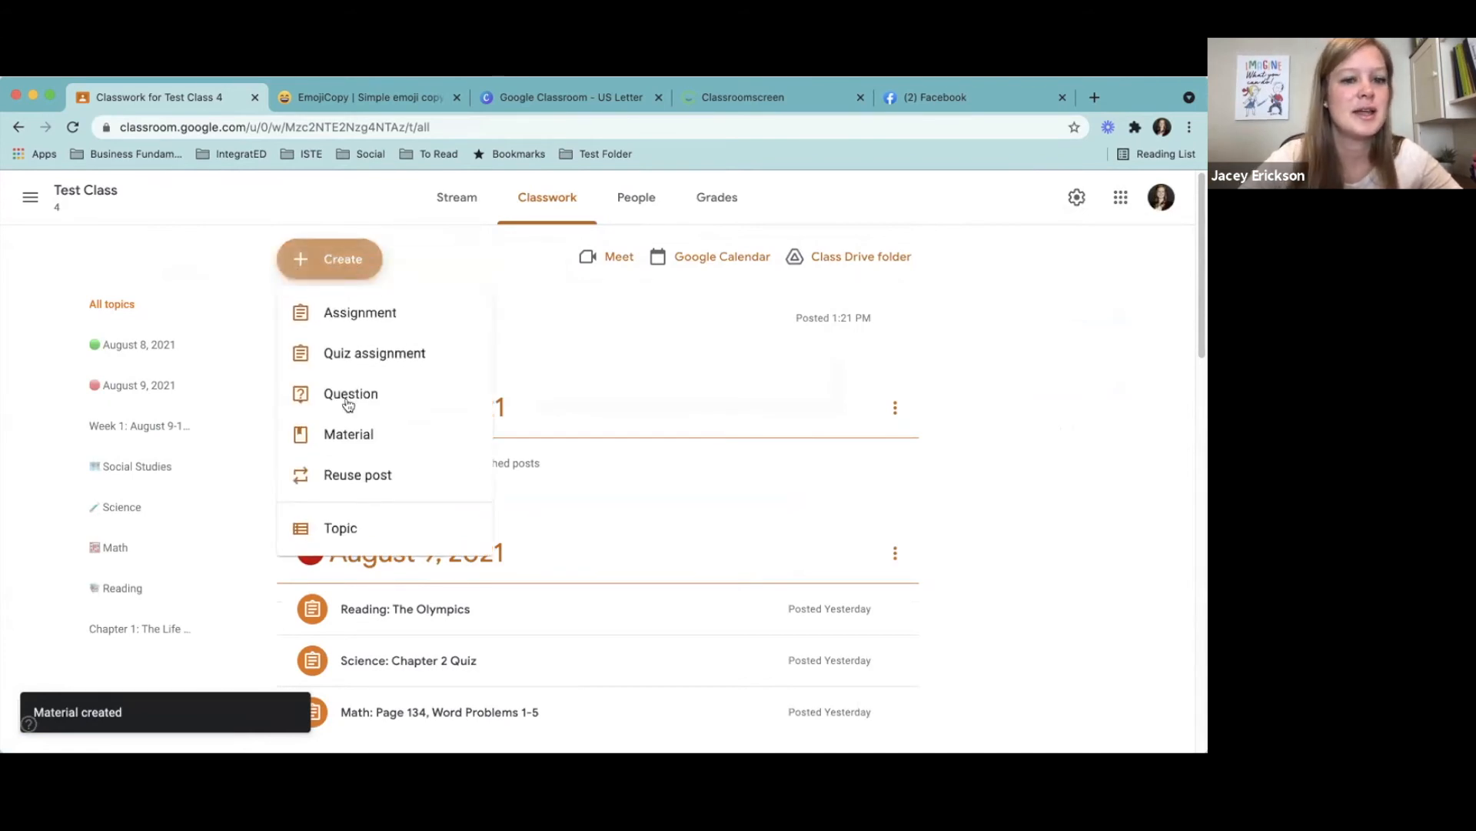
left_click(348, 435)
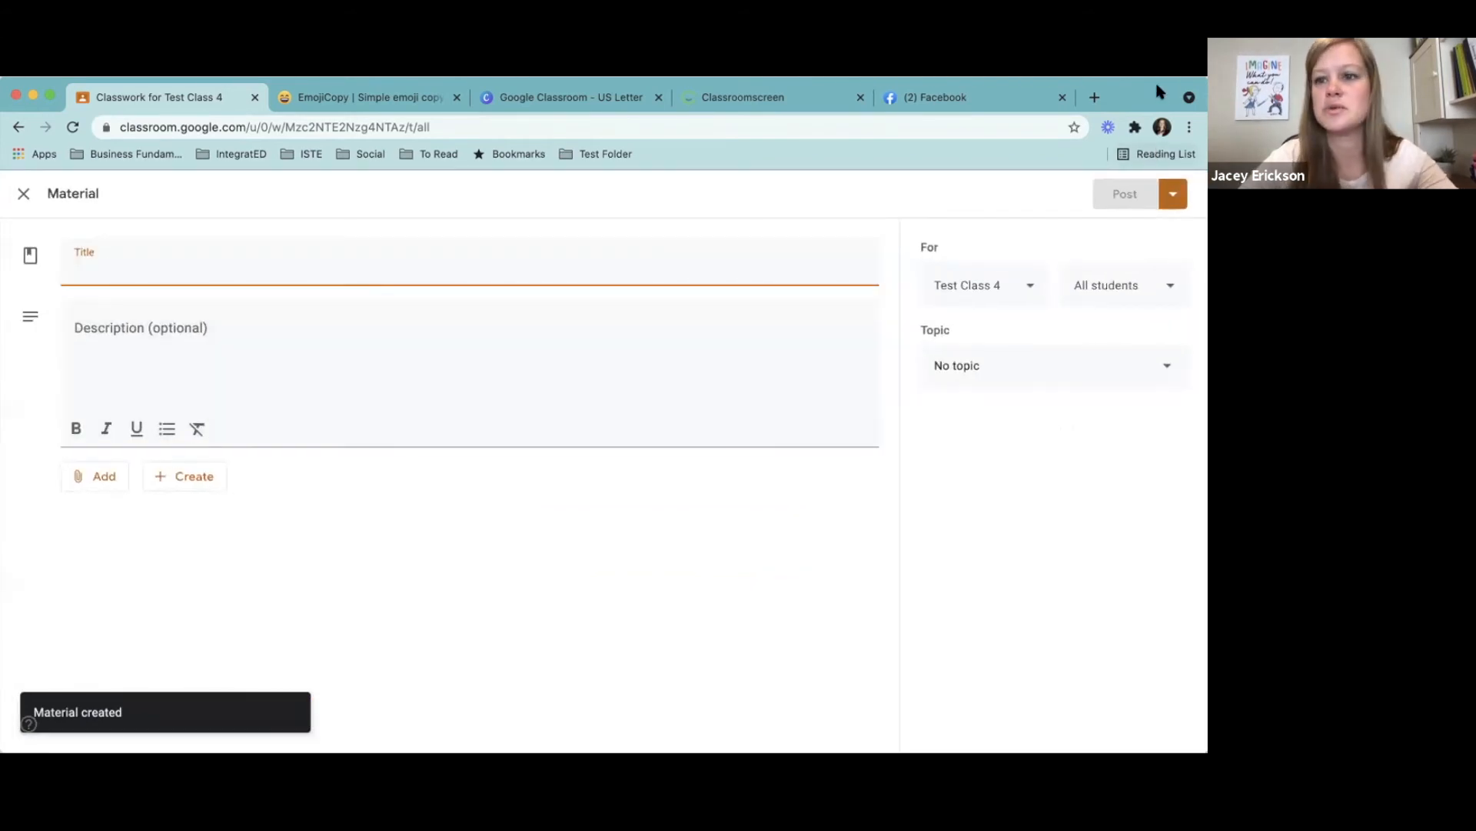
left_click(1092, 99)
type("epic.com")
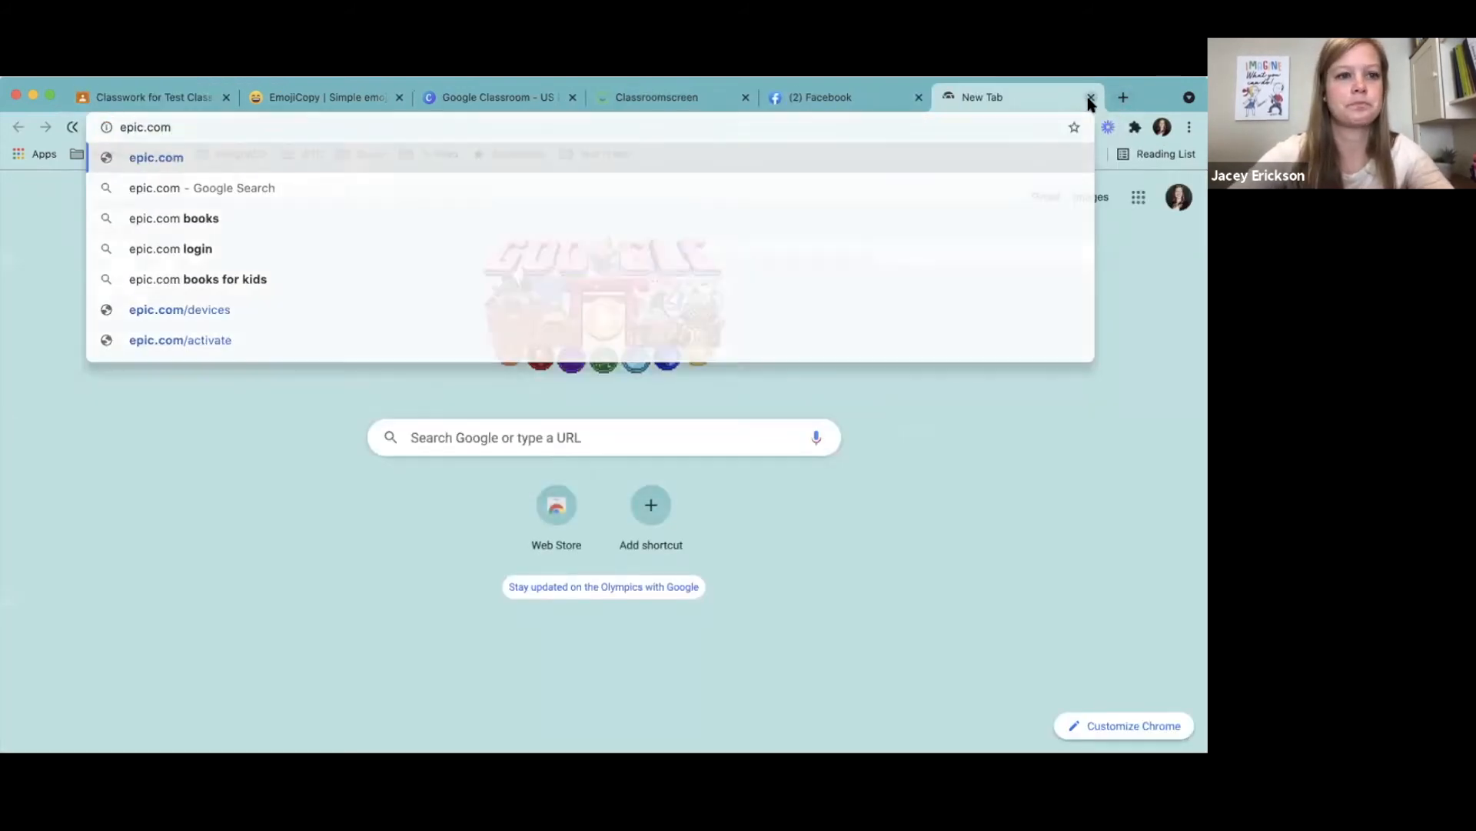
key("Return")
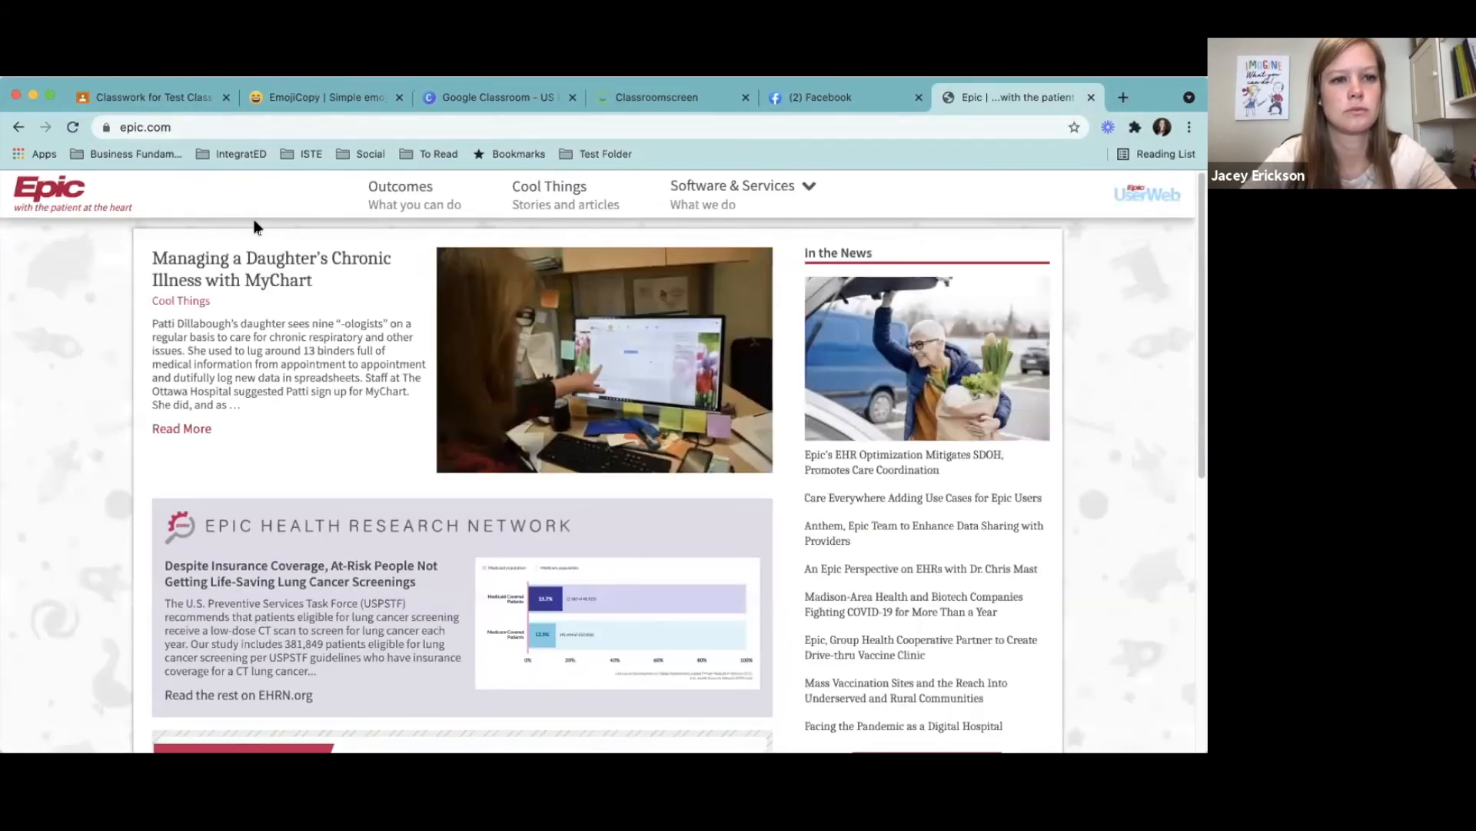
- Load getepic.com in the same browser tab instead and copy its web address
left_click(189, 135)
type("getepc")
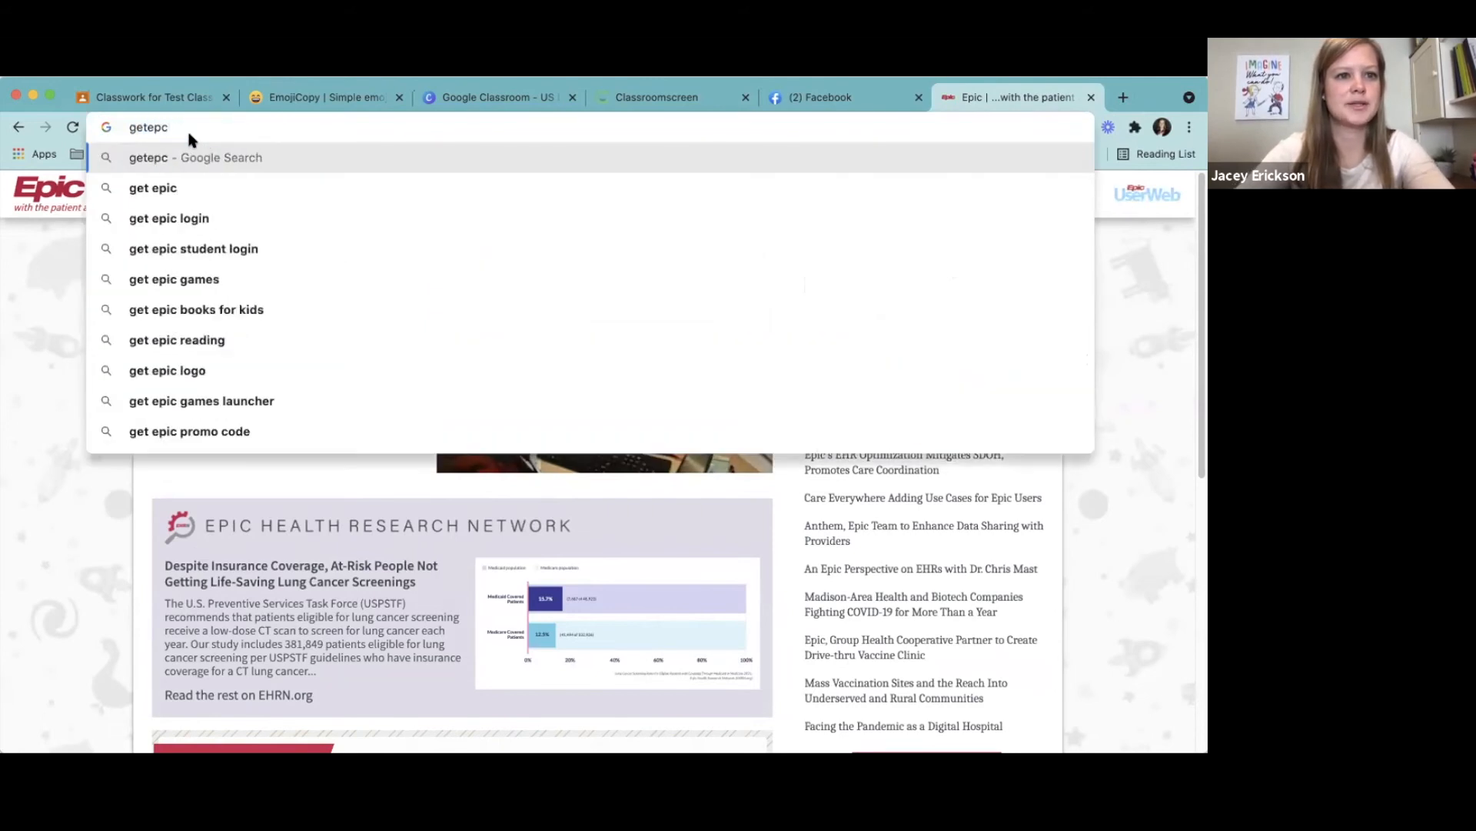
key("BackSpace")
type("ic.com")
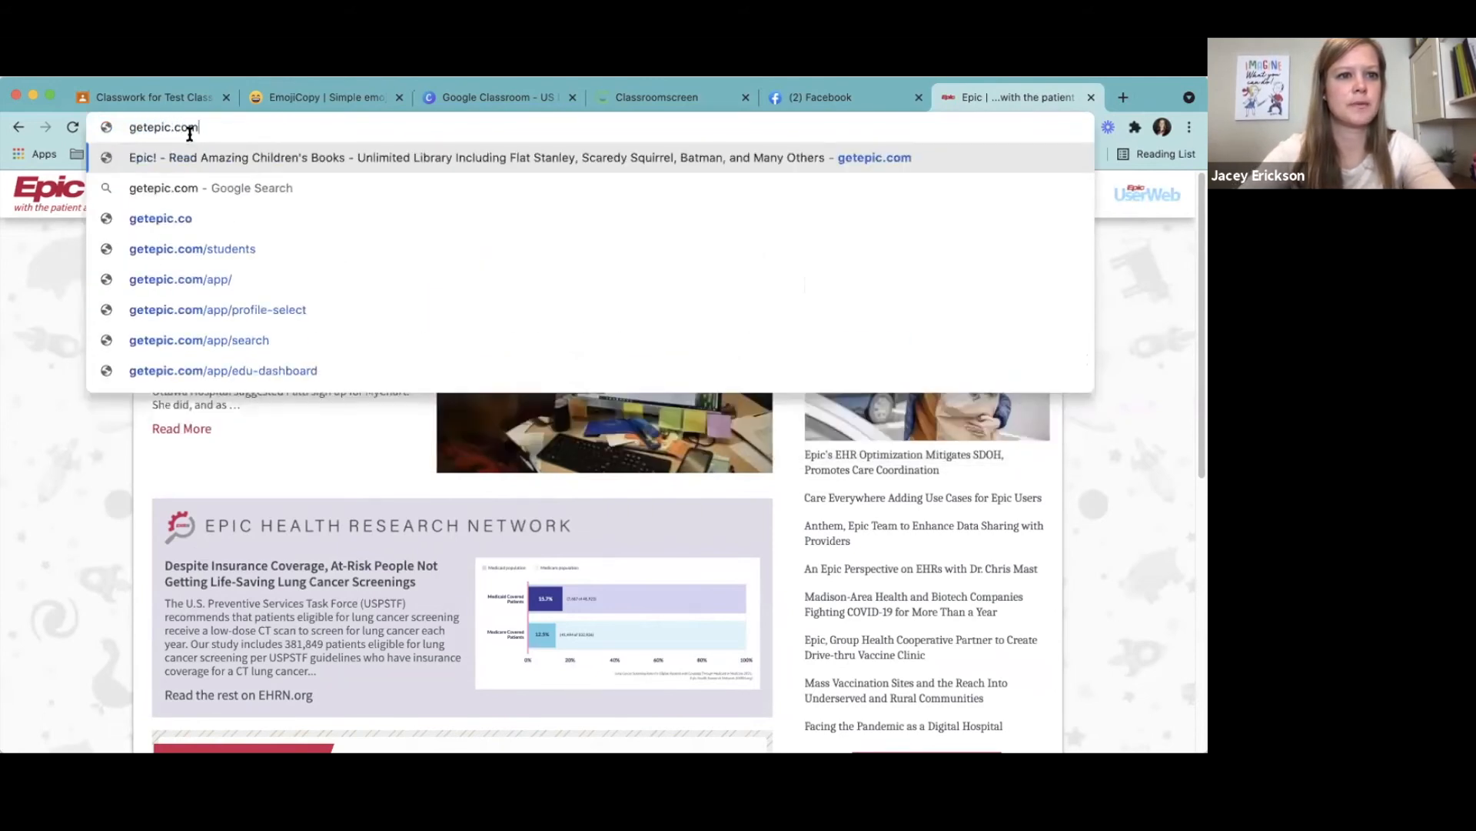
key("Return")
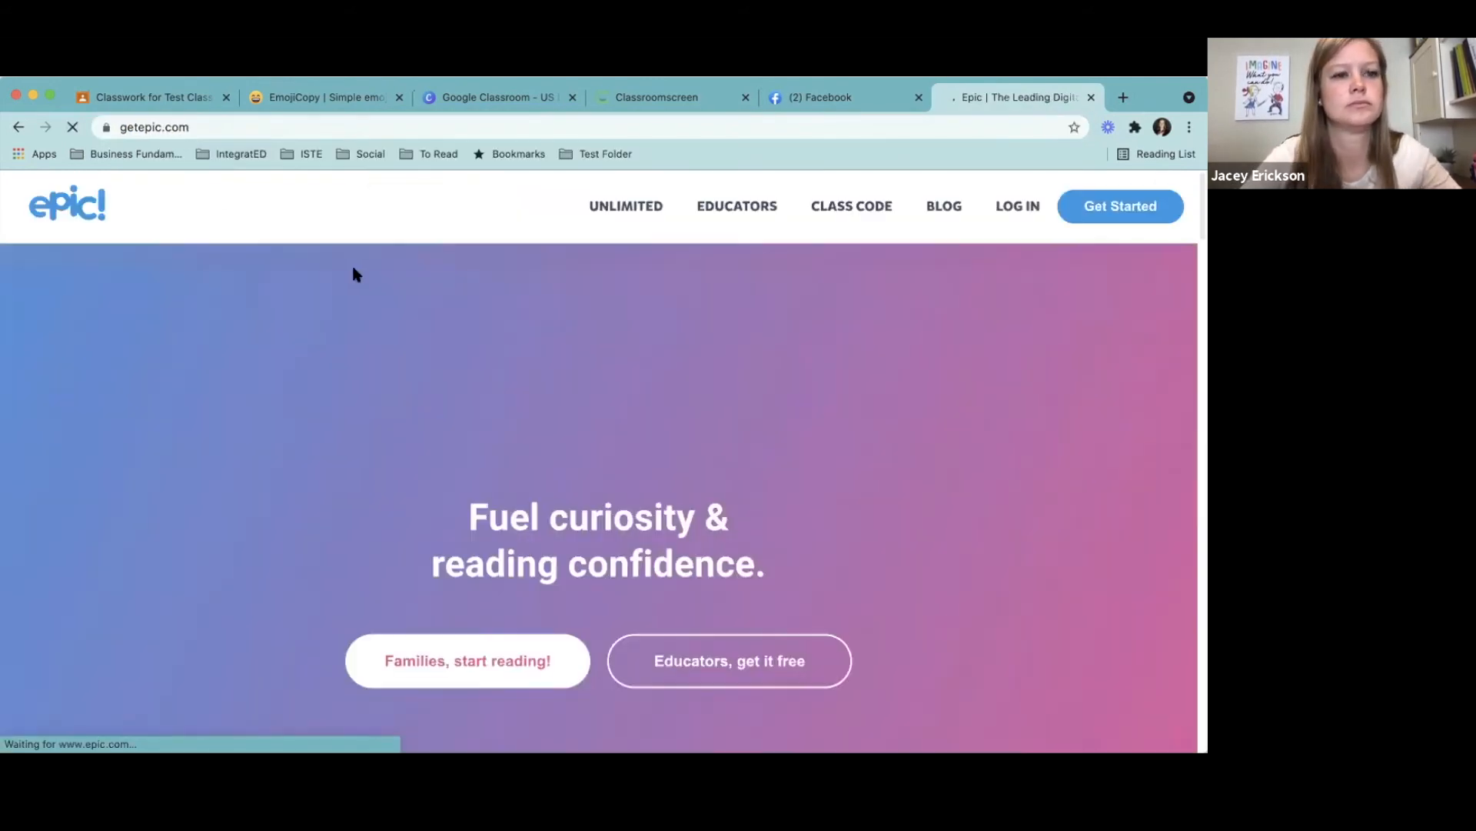
left_click(203, 128)
key("super+c")
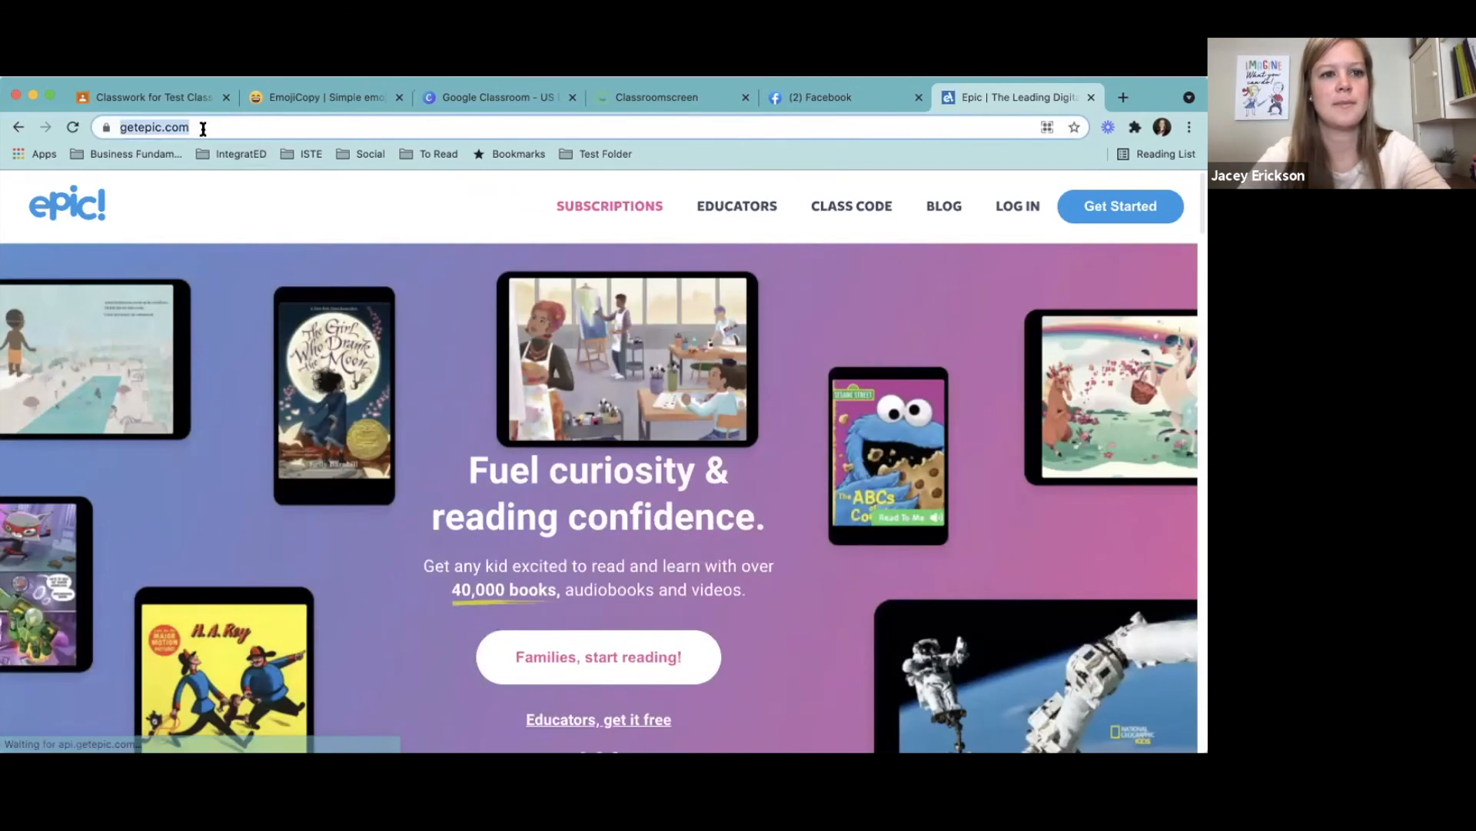
- Return to the material draft in Google Classroom and title it EPIC
left_click(146, 91)
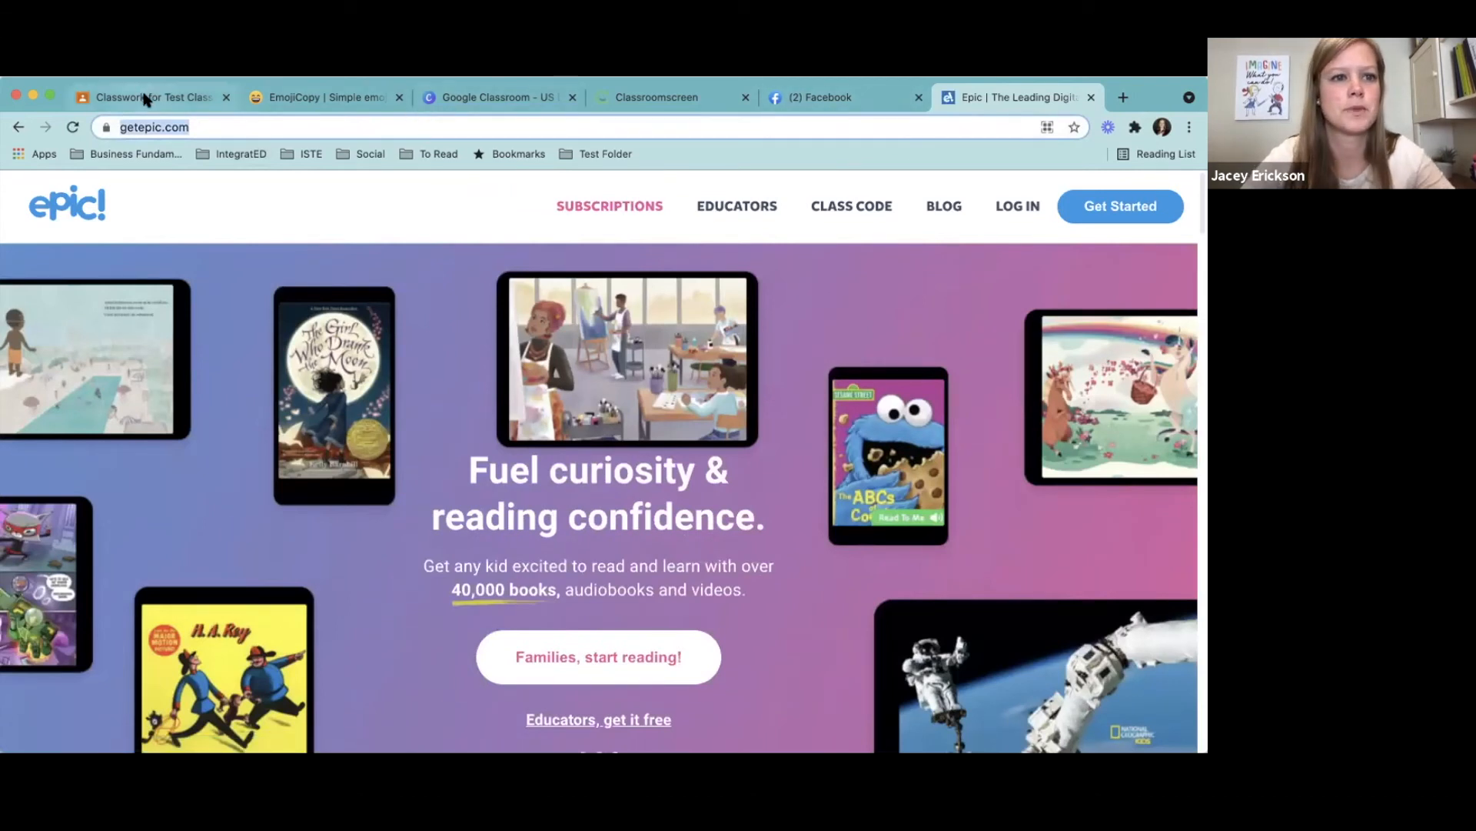
type("Epic")
key("BackSpace")
key("BackSpace")
type("IC")
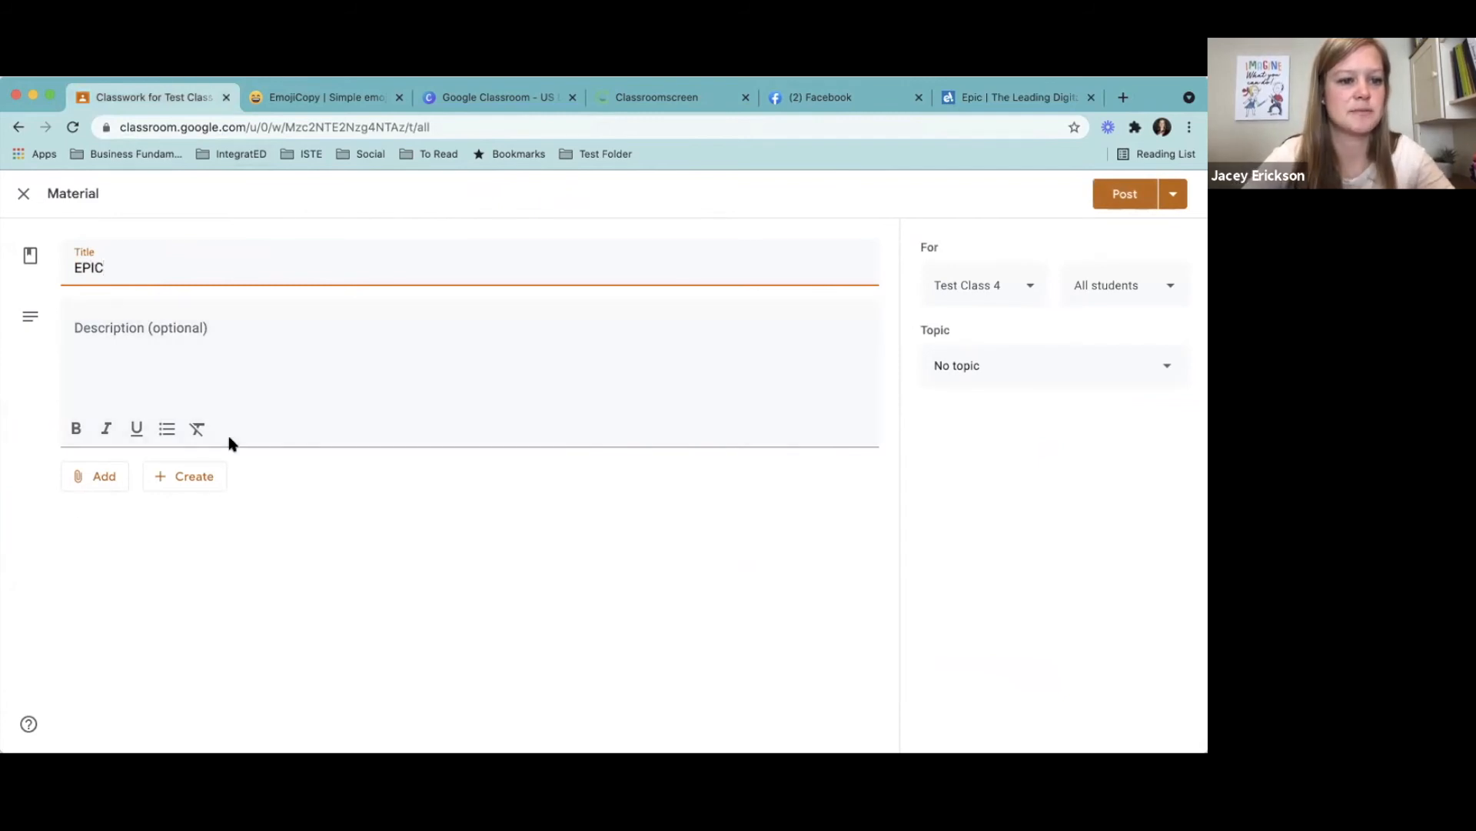
- Attach the copied getepic.com address as a link to the EPIC material and post it without a topic
left_click(100, 476)
left_click(121, 541)
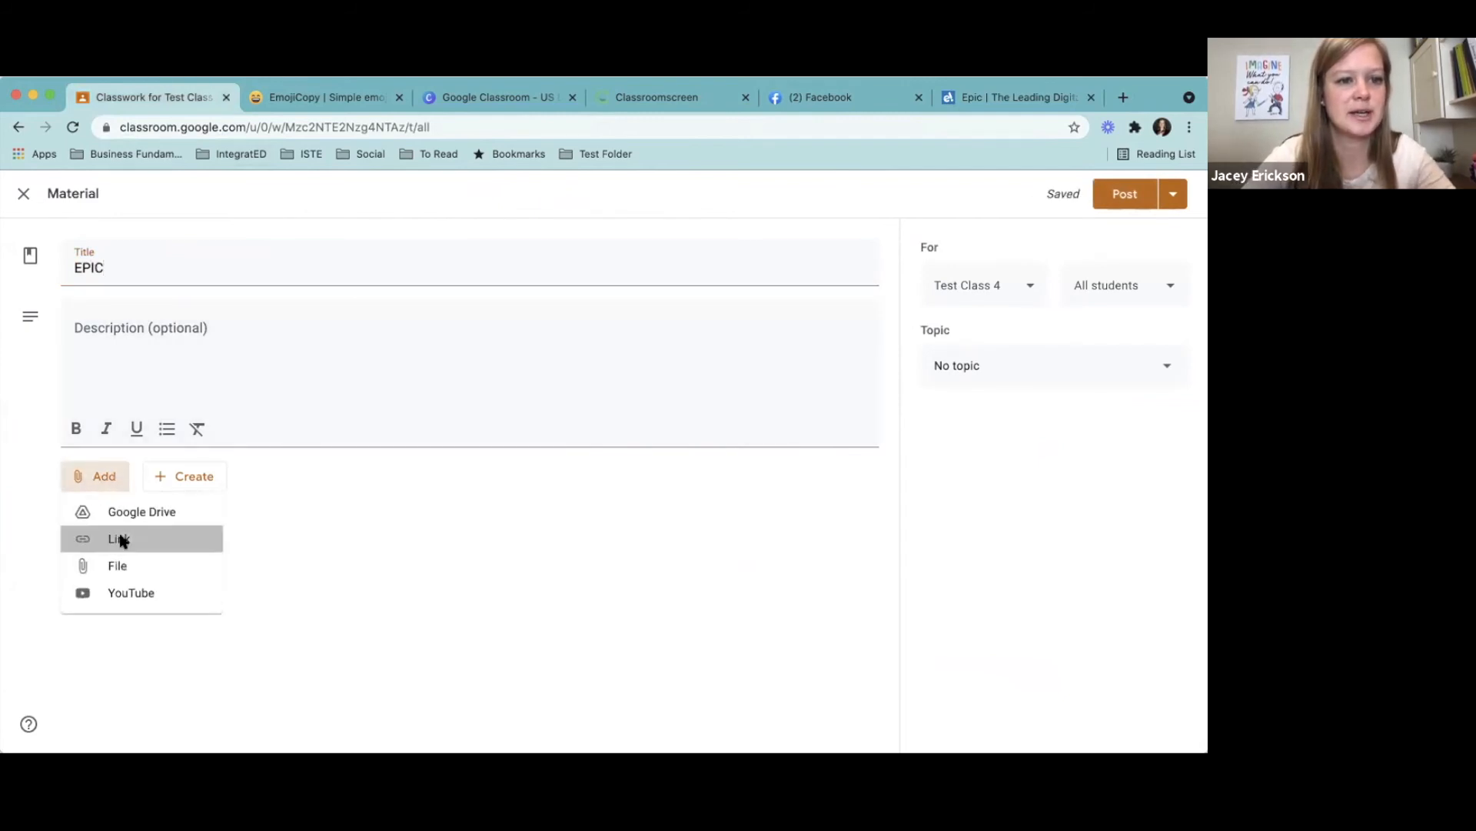
key("super+v")
left_click(669, 518)
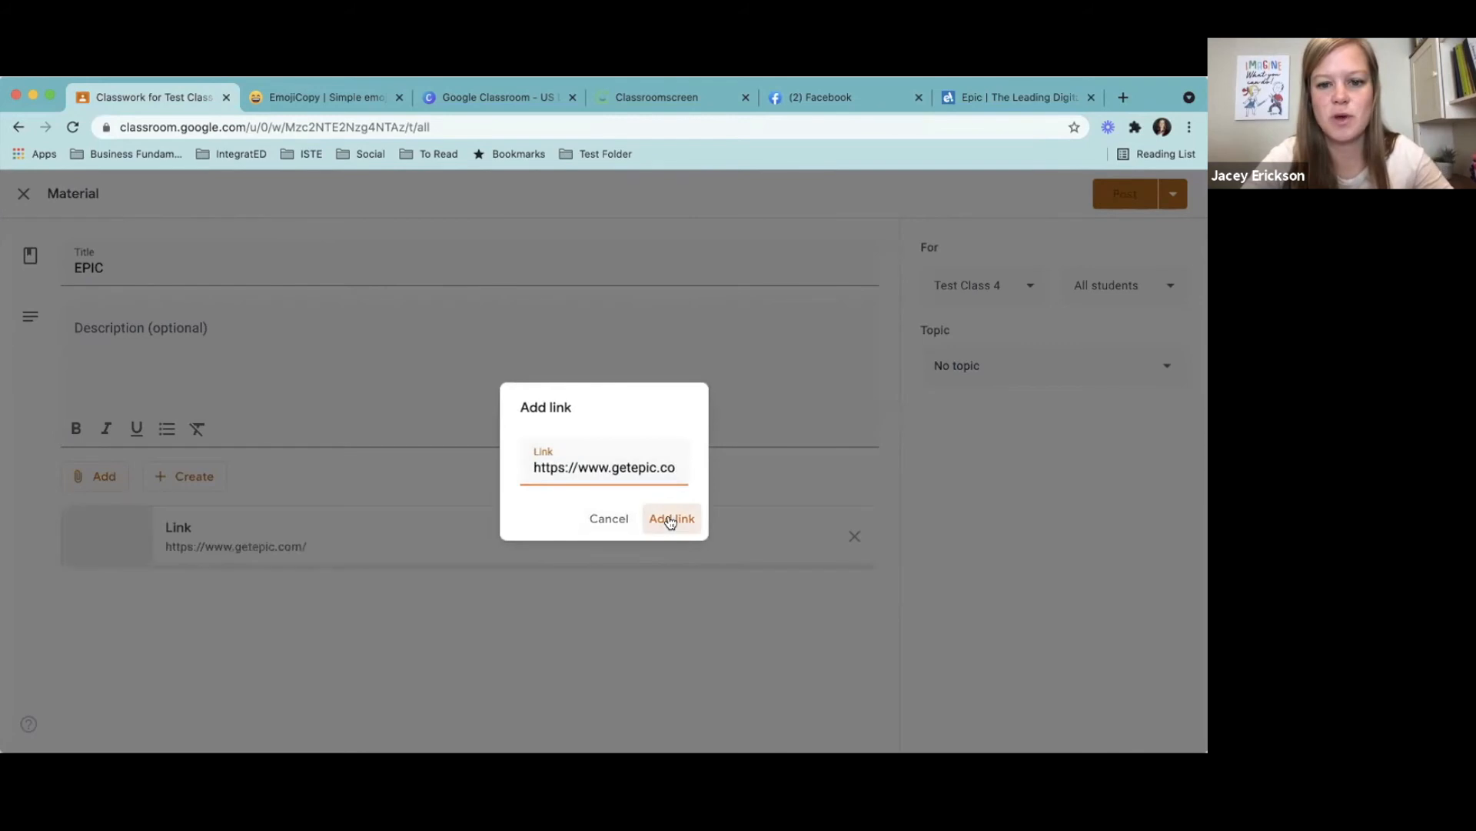
left_click(1122, 197)
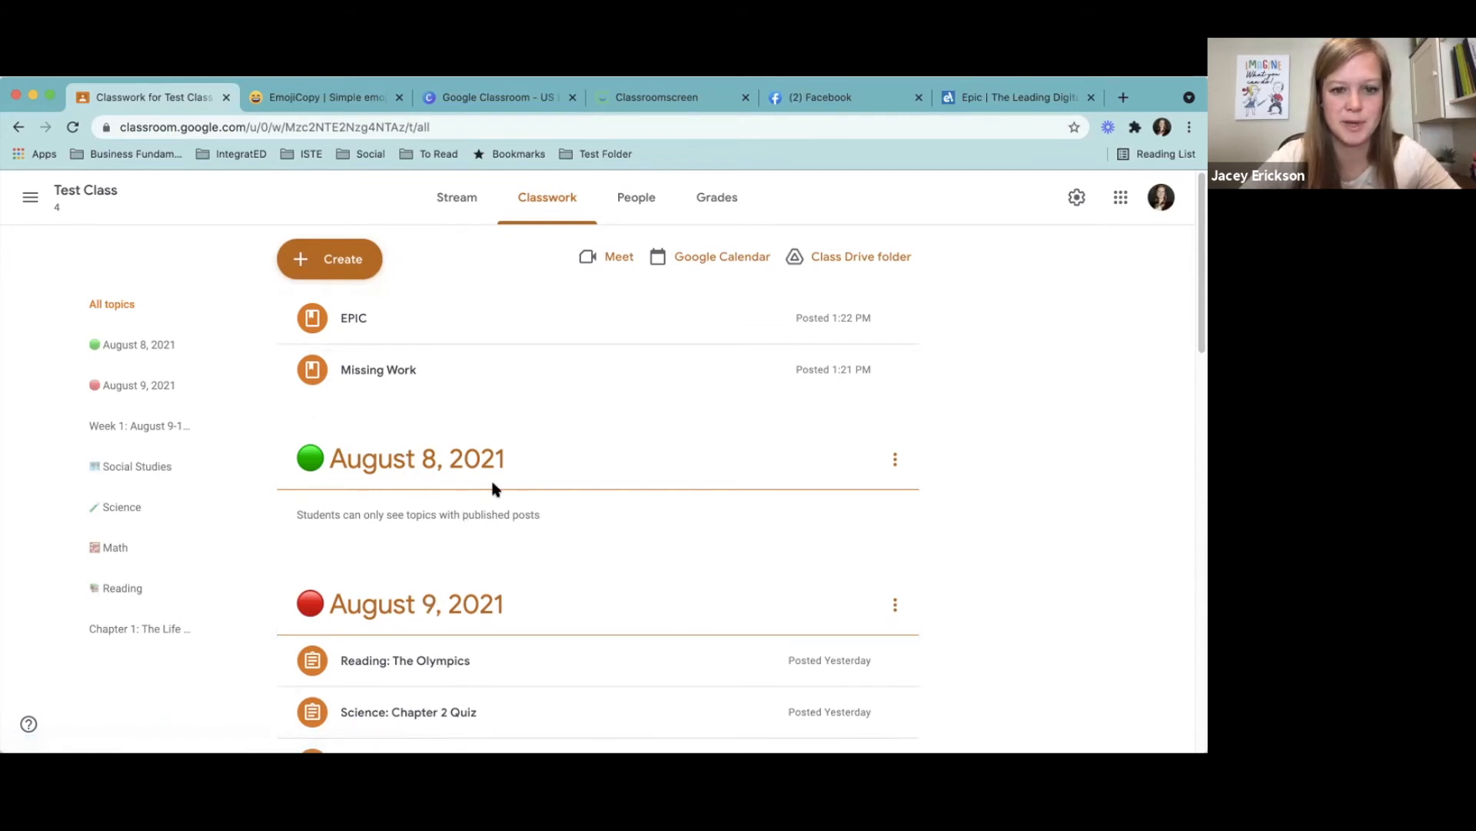
- Review how the classwork is organized by daily and weekly topics, and the note under the August 8, 2021 topic
left_click_drag(1196, 326, 1204, 377)
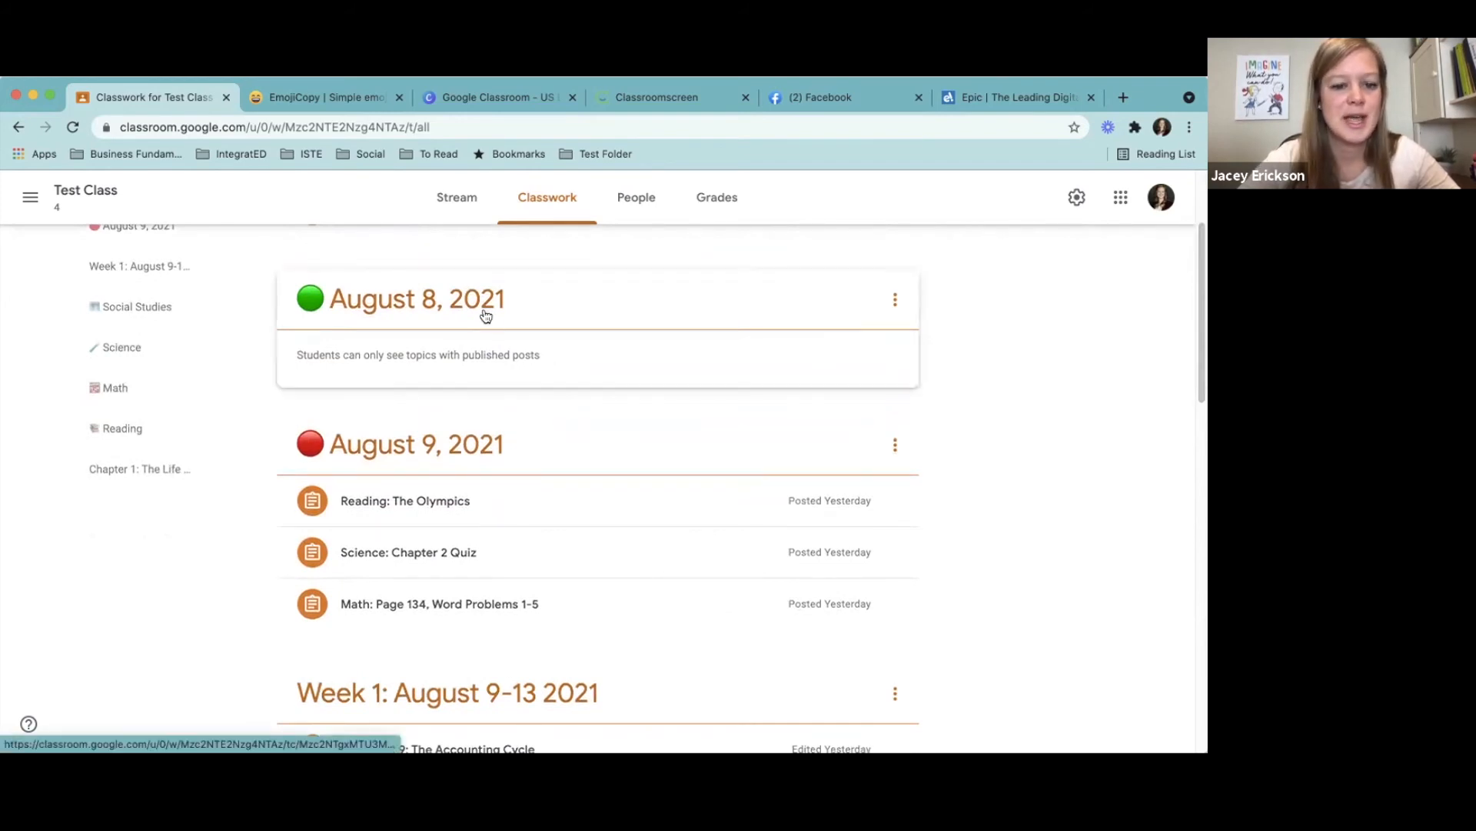
left_click_drag(1203, 368, 1203, 398)
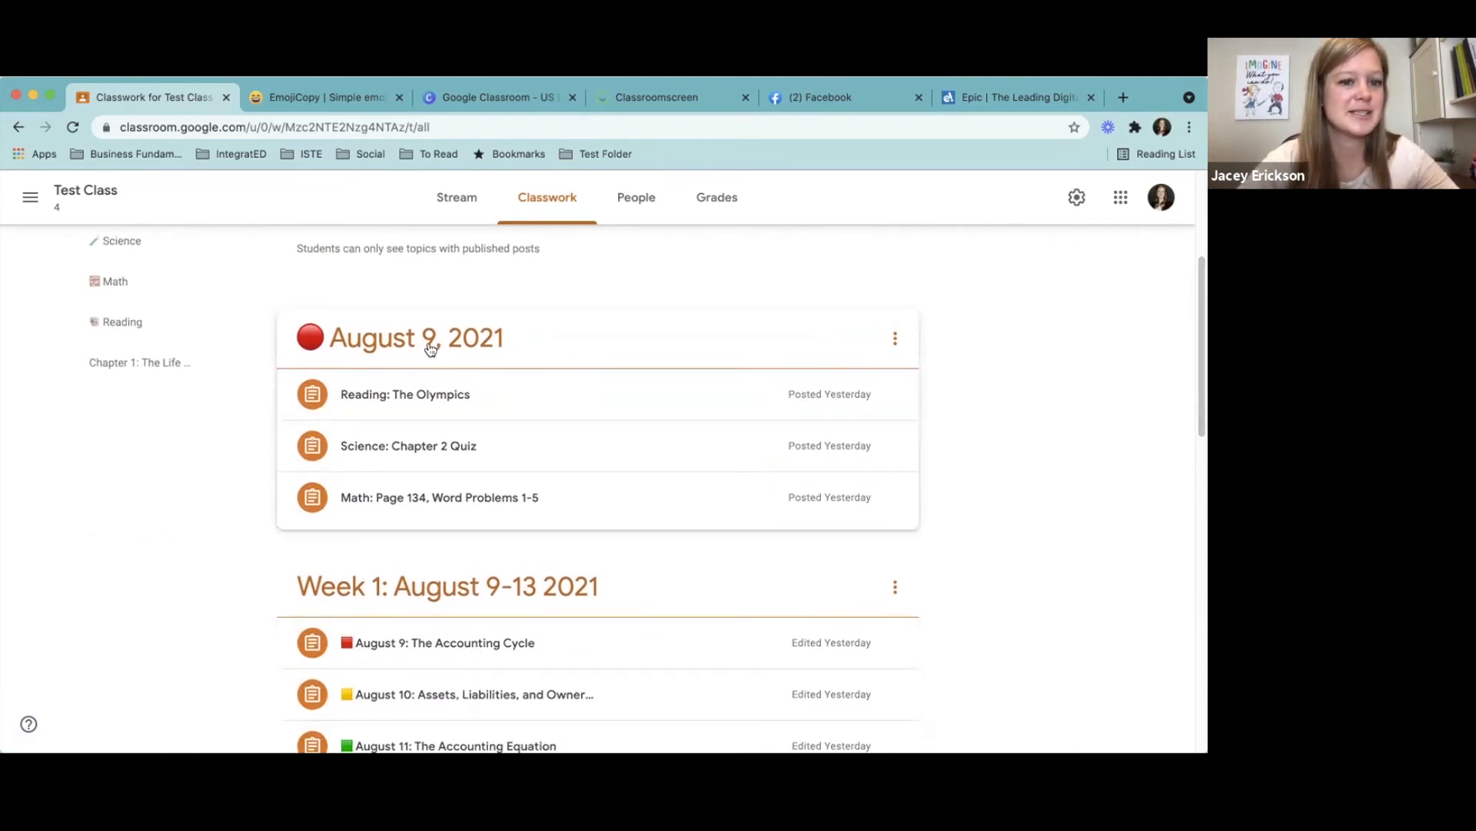
left_click_drag(1196, 402, 1197, 374)
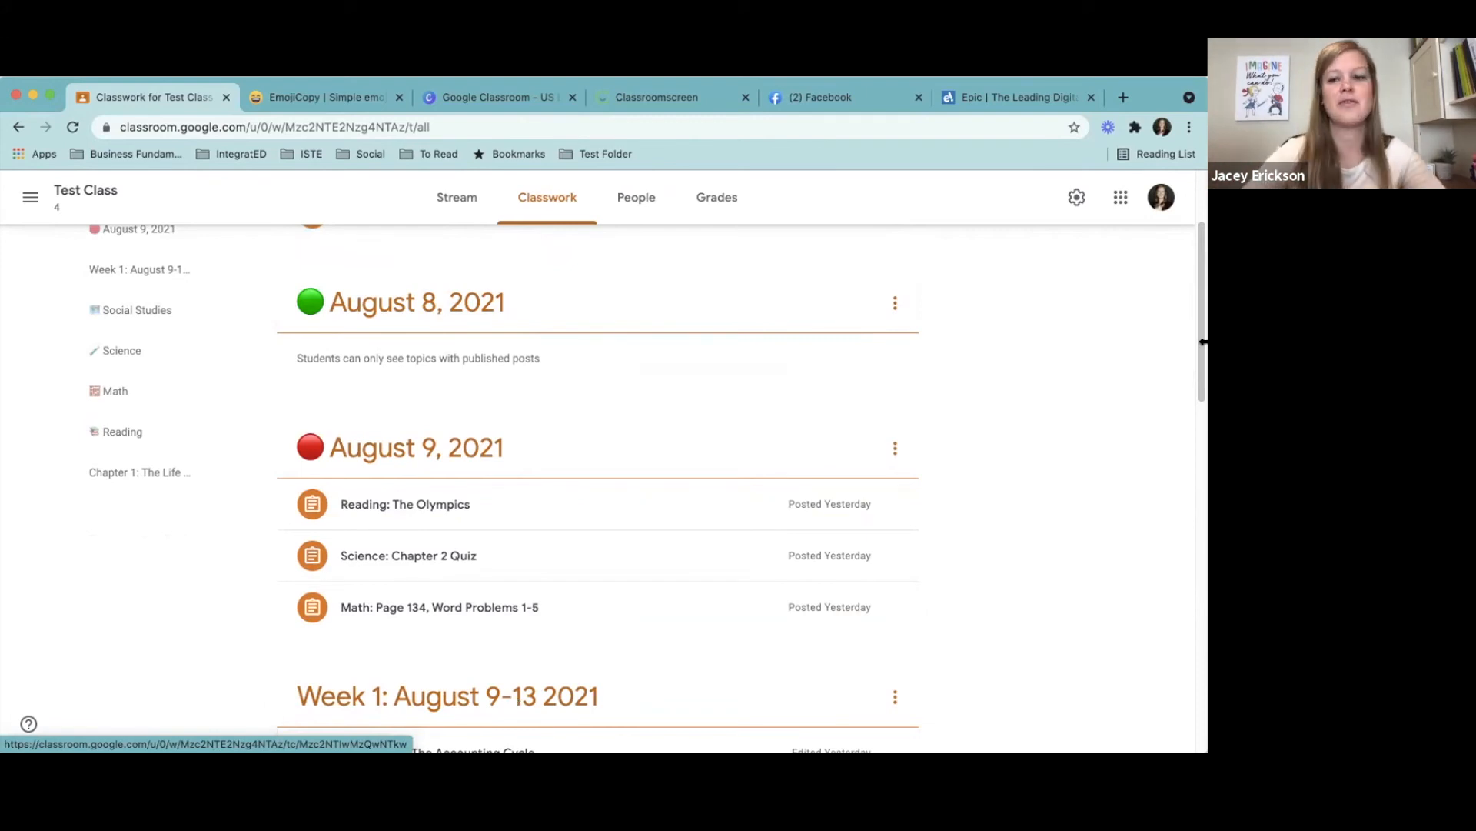
left_click_drag(1197, 320, 1197, 399)
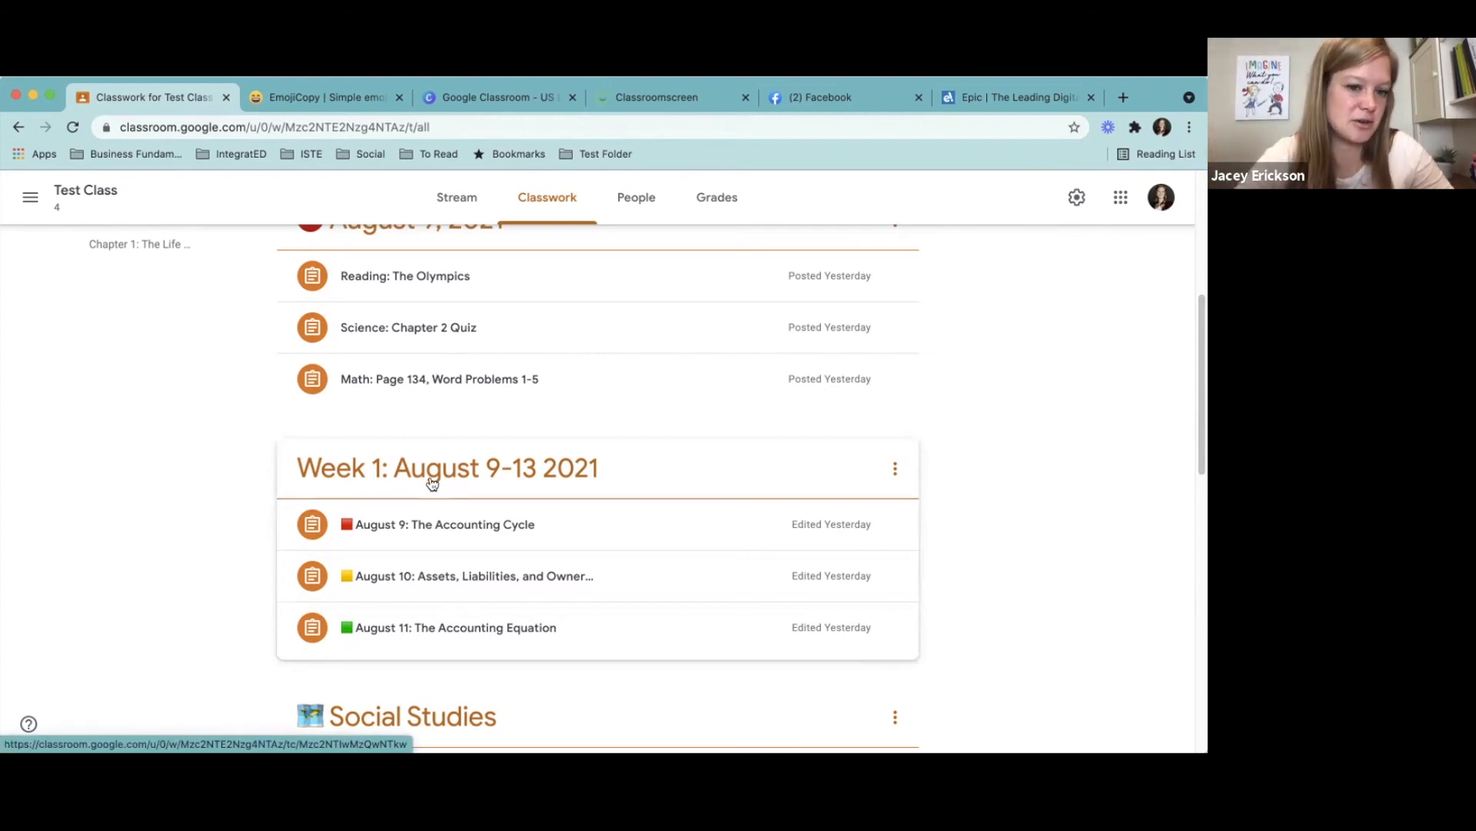
left_click_drag(1194, 462, 1196, 350)
scroll(1196, 346, "up", 3)
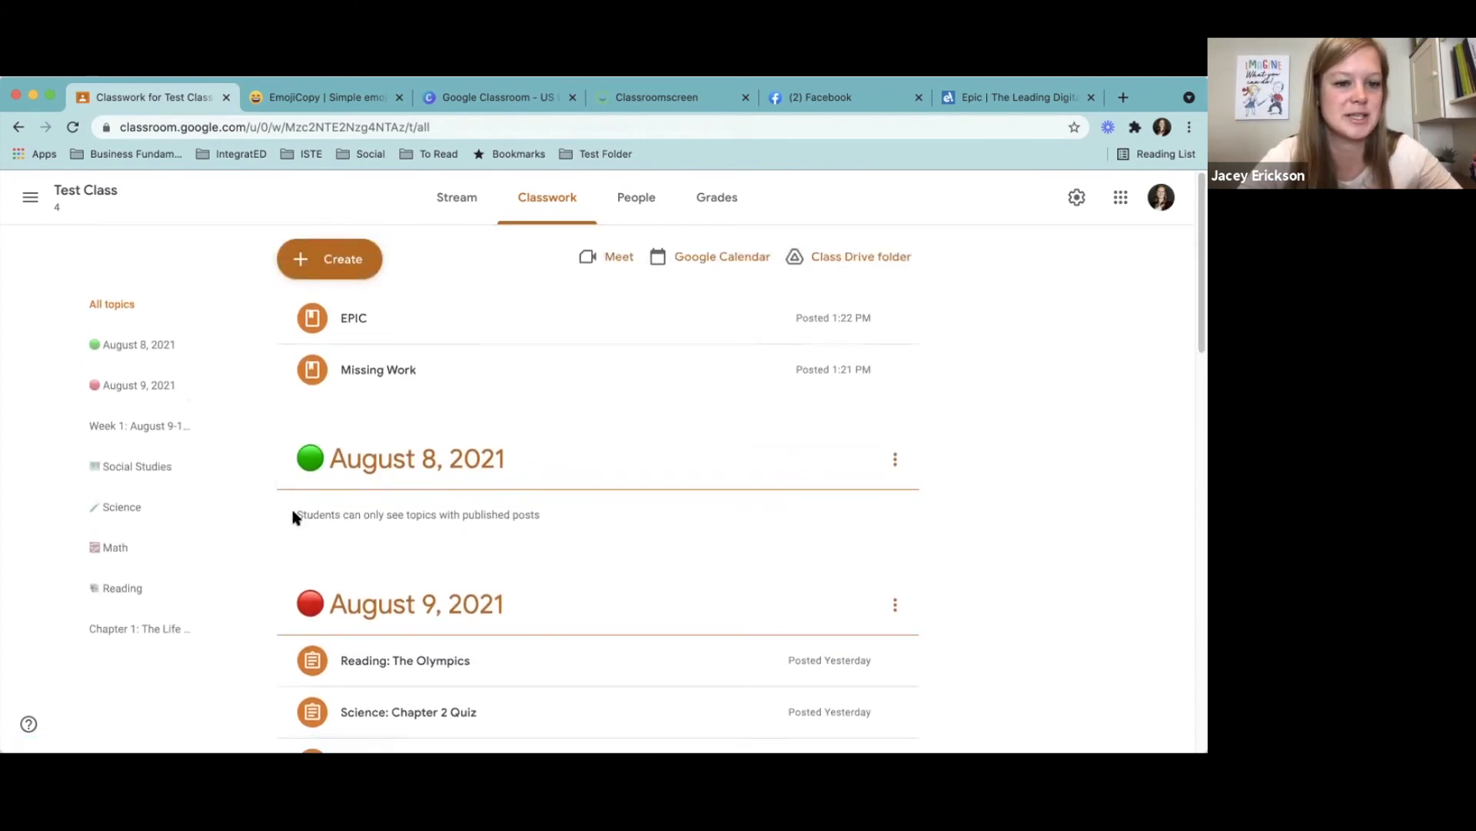
left_click_drag(295, 515, 520, 523)
left_click(561, 512)
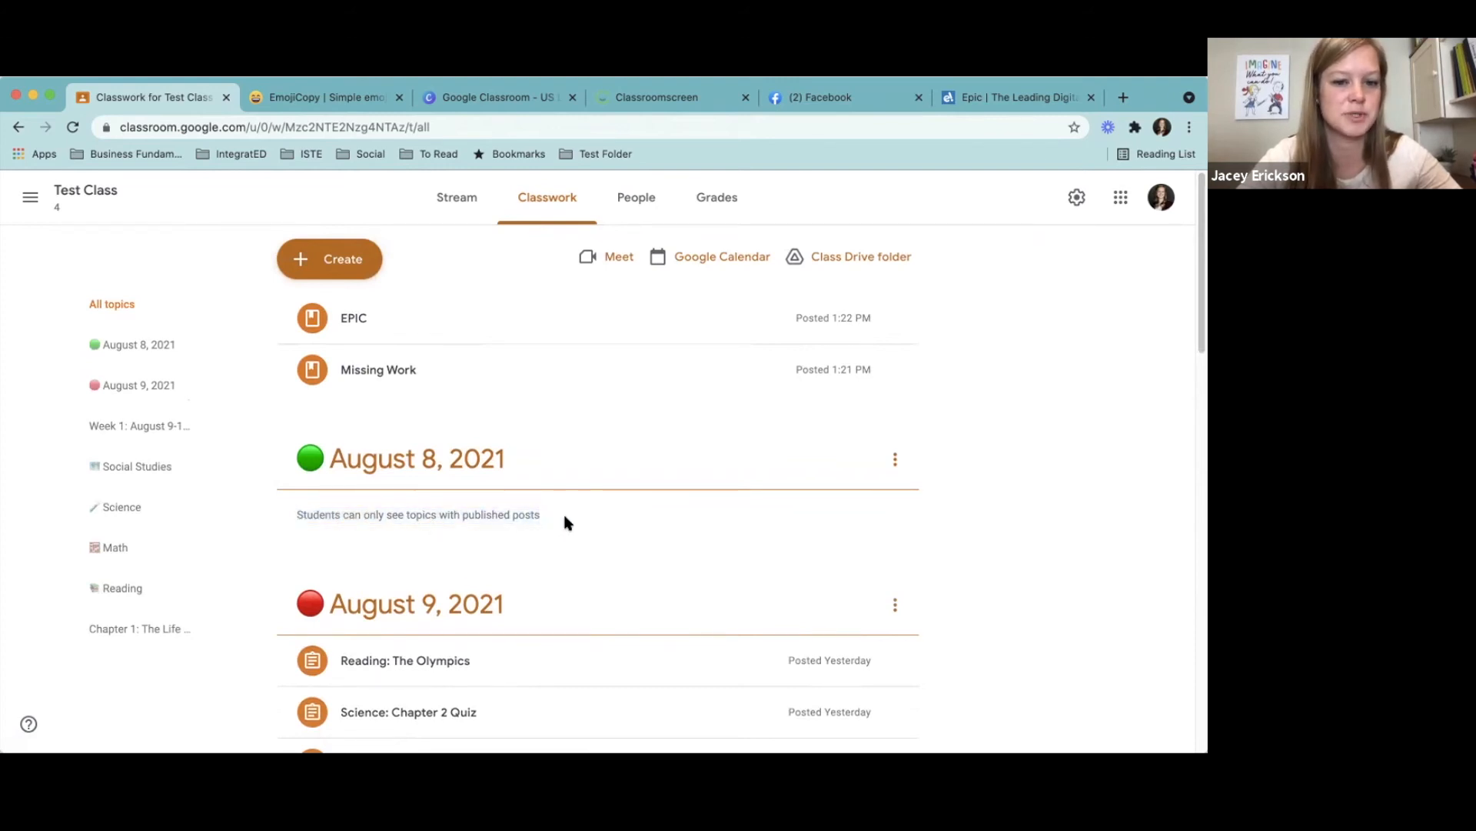
- Start a new assignment for Test Class and title it Test Assignment
left_click(344, 269)
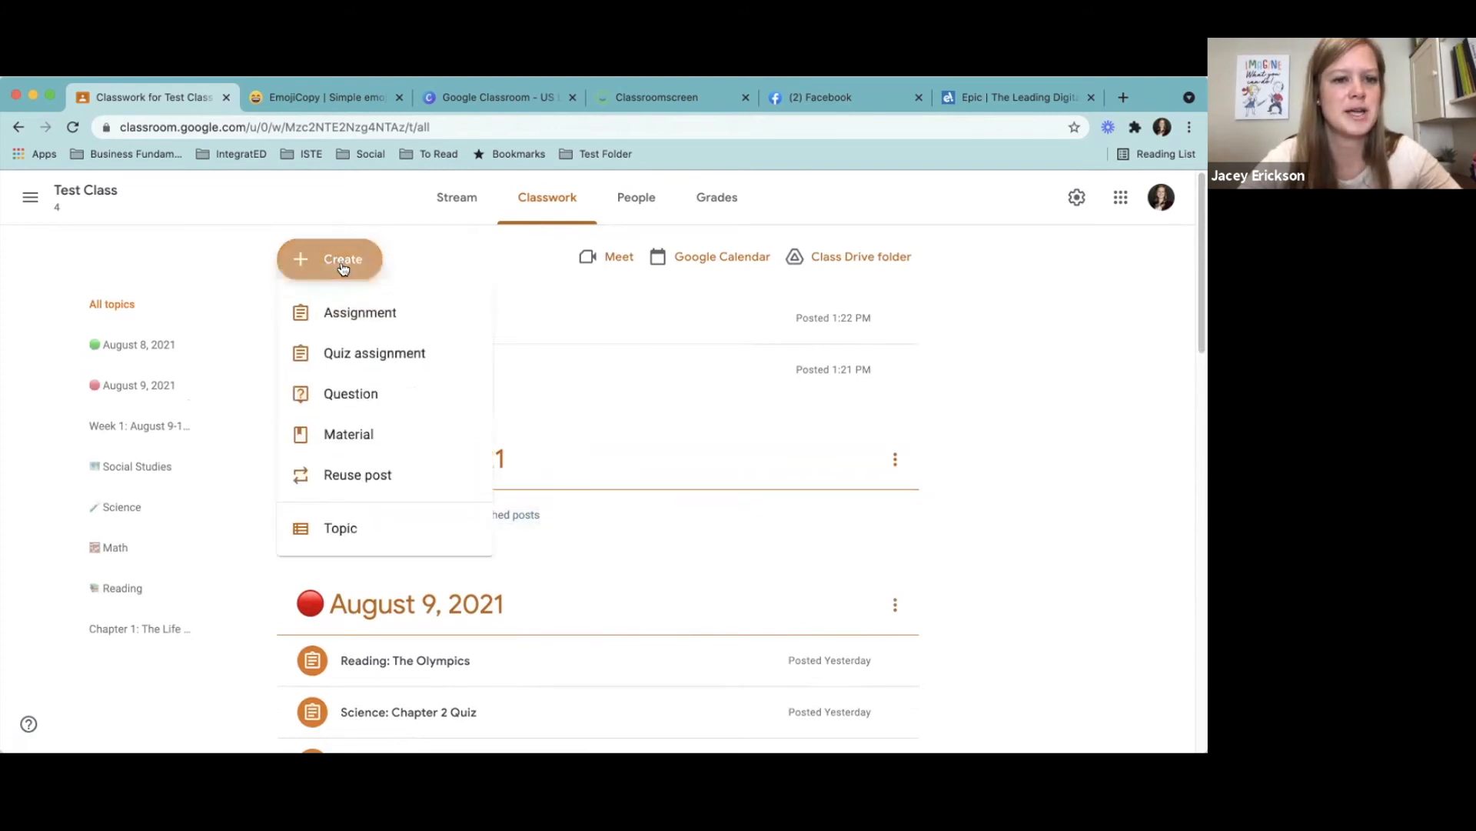
left_click(360, 316)
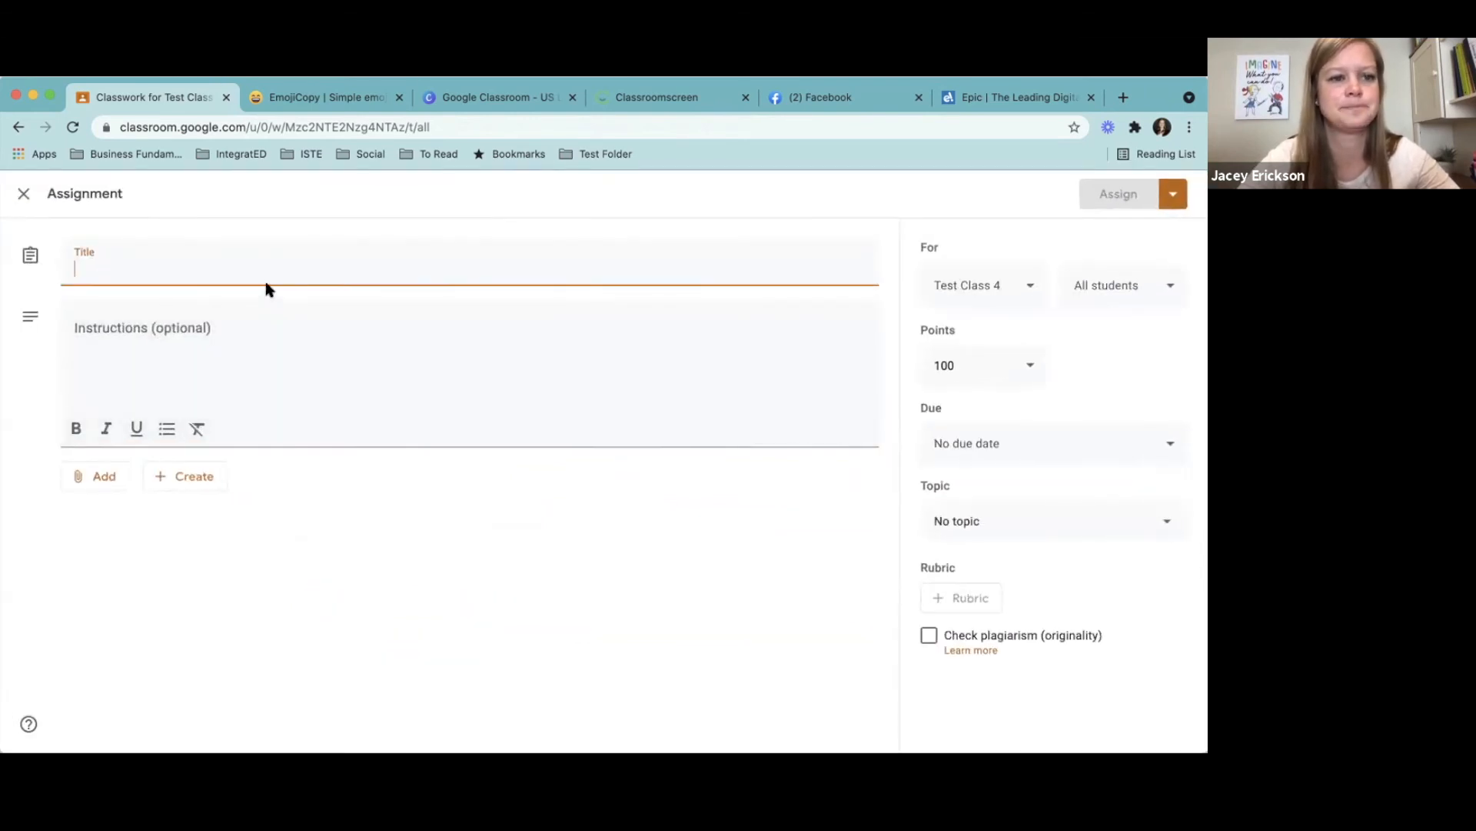
type("Test Assignment")
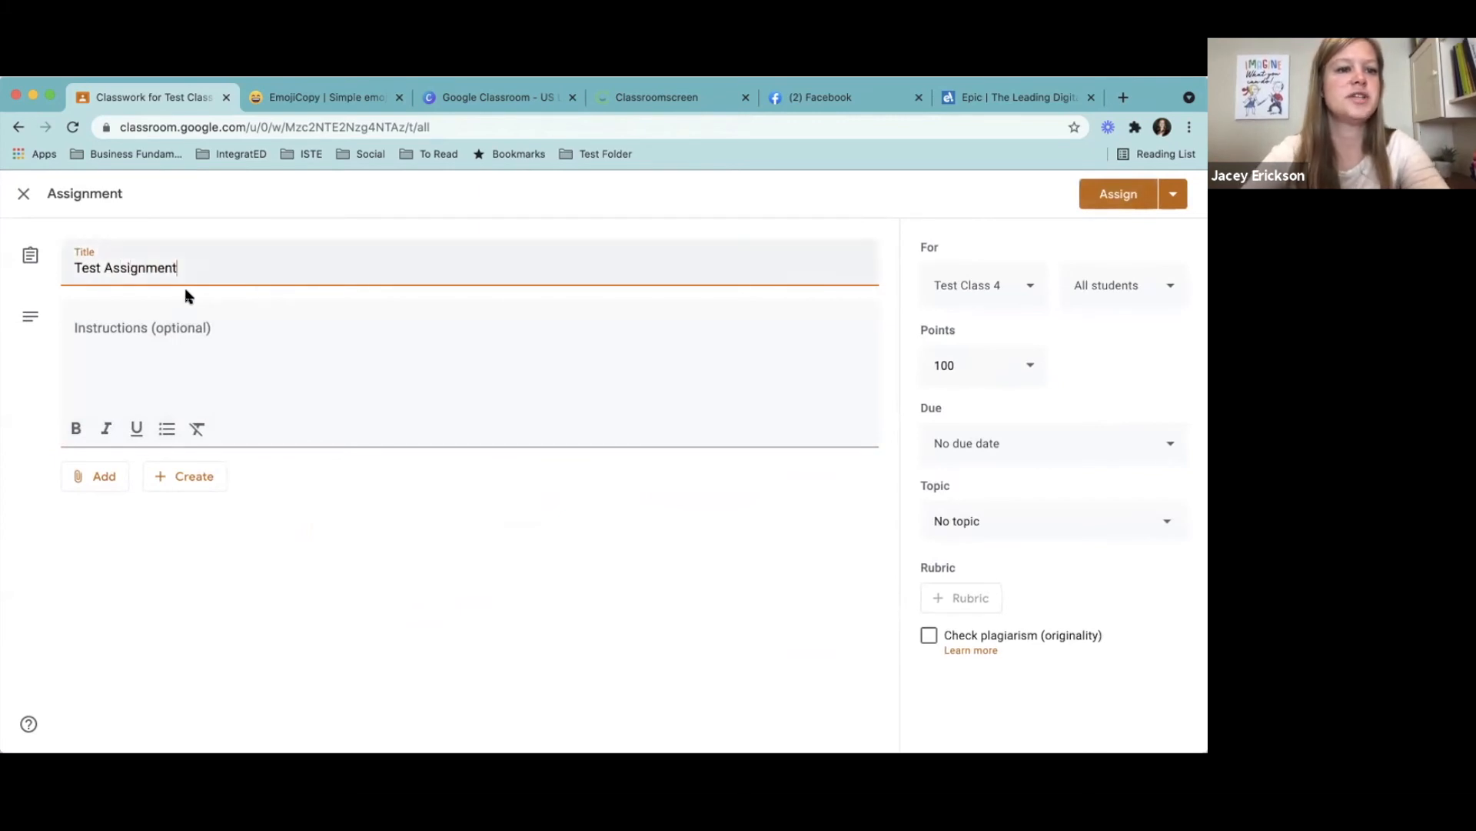
- Put the date in front of the assignment's title so it reads August 8: Test Assignment
left_click(74, 267)
type("August 8L:")
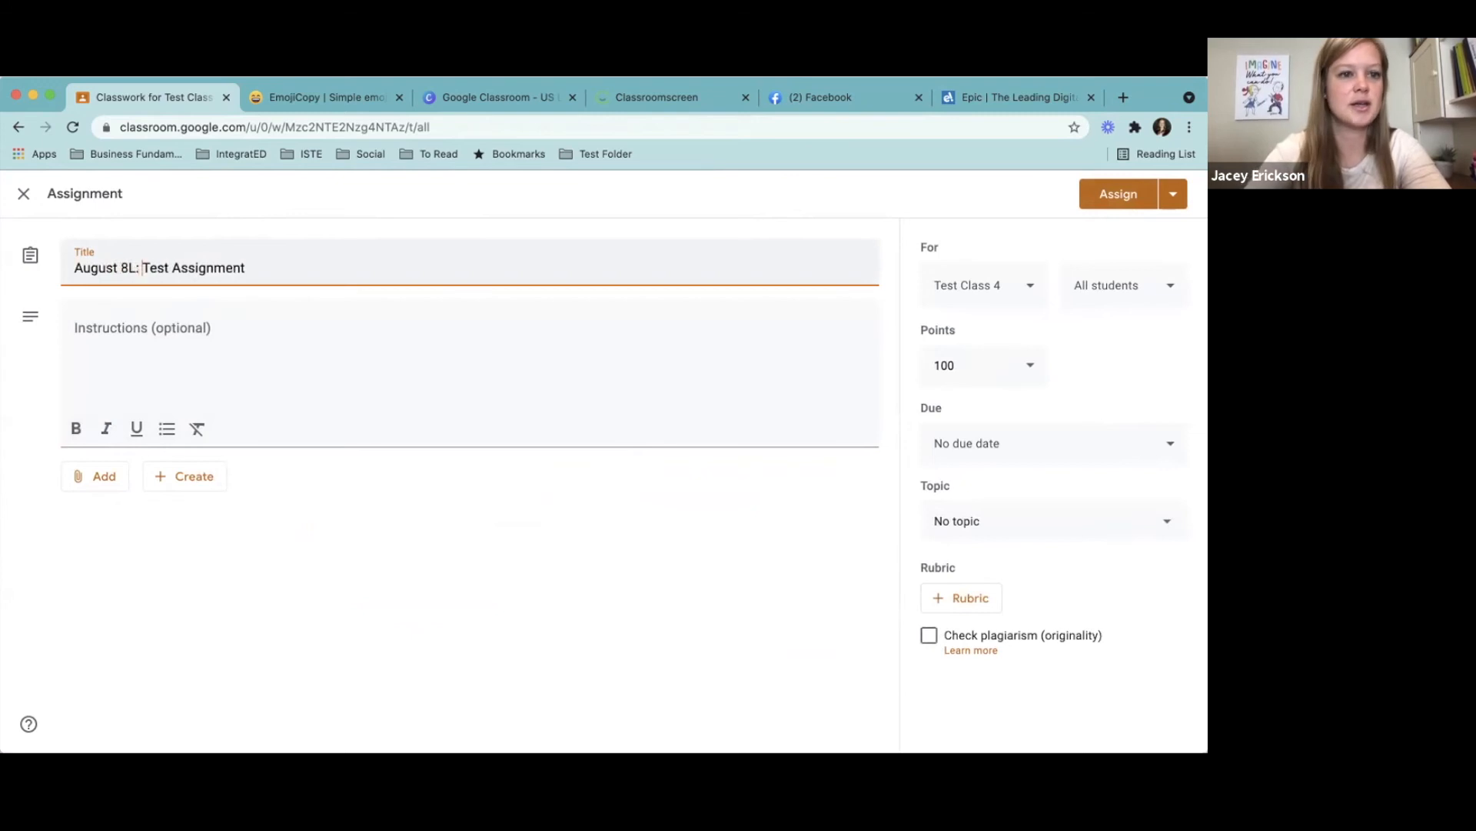
key("BackSpace")
key("BackSpace")
key("BackSpace")
type(":")
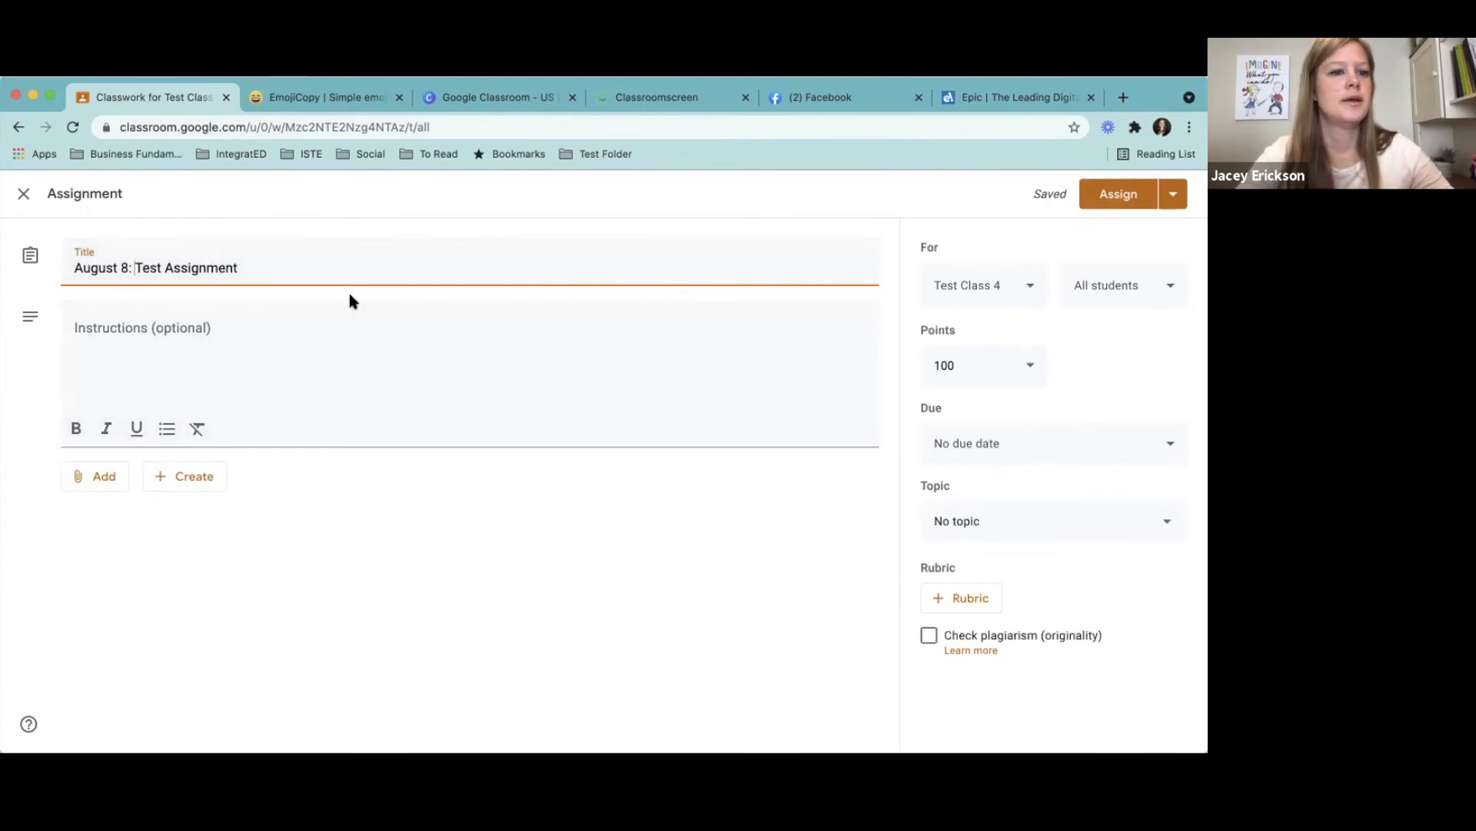
- Replace the date at the start of the assignment's title with Reading: so it reads Reading: Test Assignment
key("shift+Home")
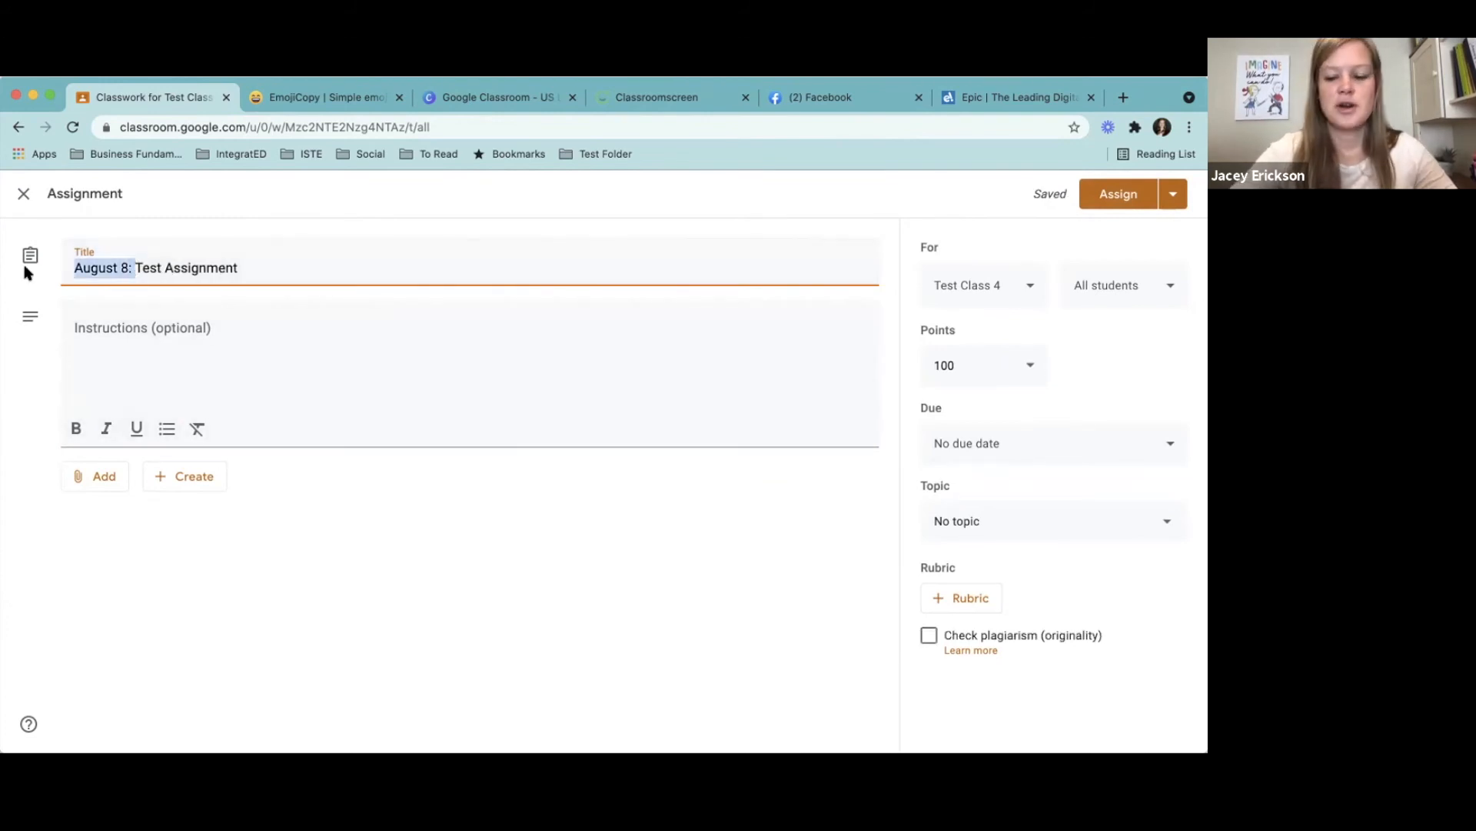
key("BackSpace")
type("ReadingL:")
key("BackSpace")
key("BackSpace")
key("BackSpace")
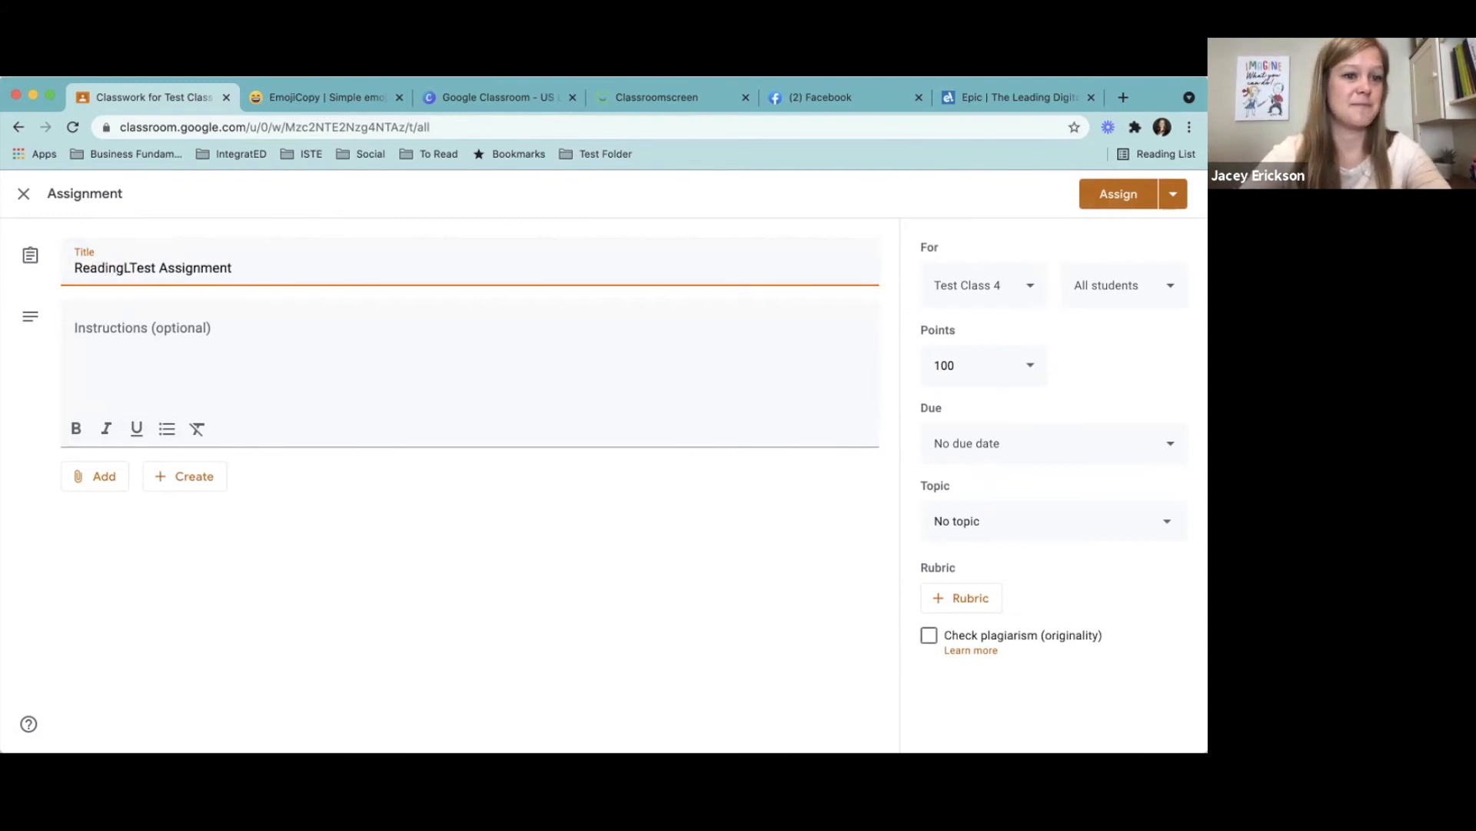
type(":")
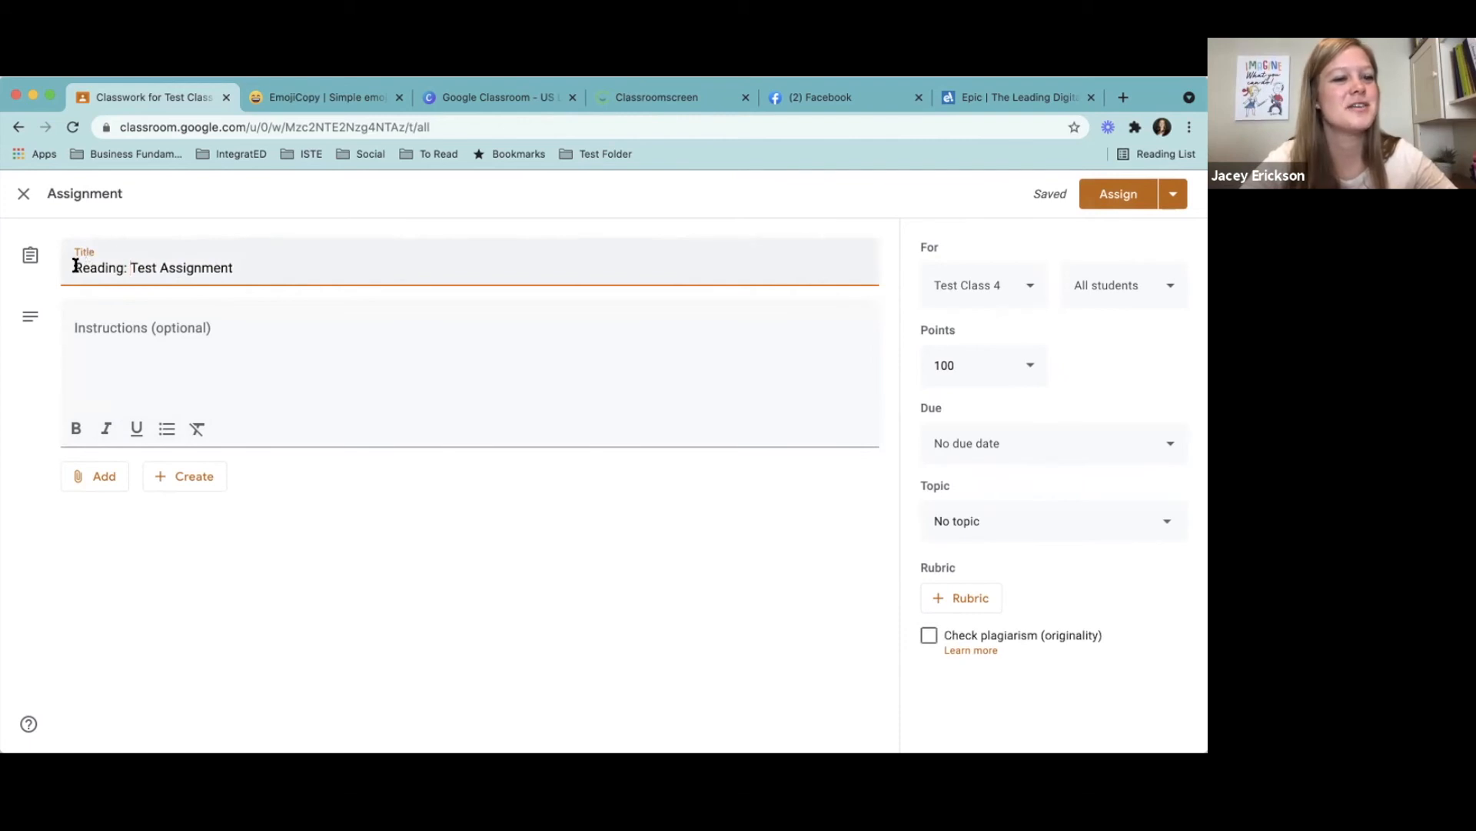
- Copy the stack of books emoji from EmojiCopy by searching BOOKS, and paste it in front of the assignment's title
left_click(339, 101)
left_click_drag(164, 264, 33, 246)
type("BOOKS")
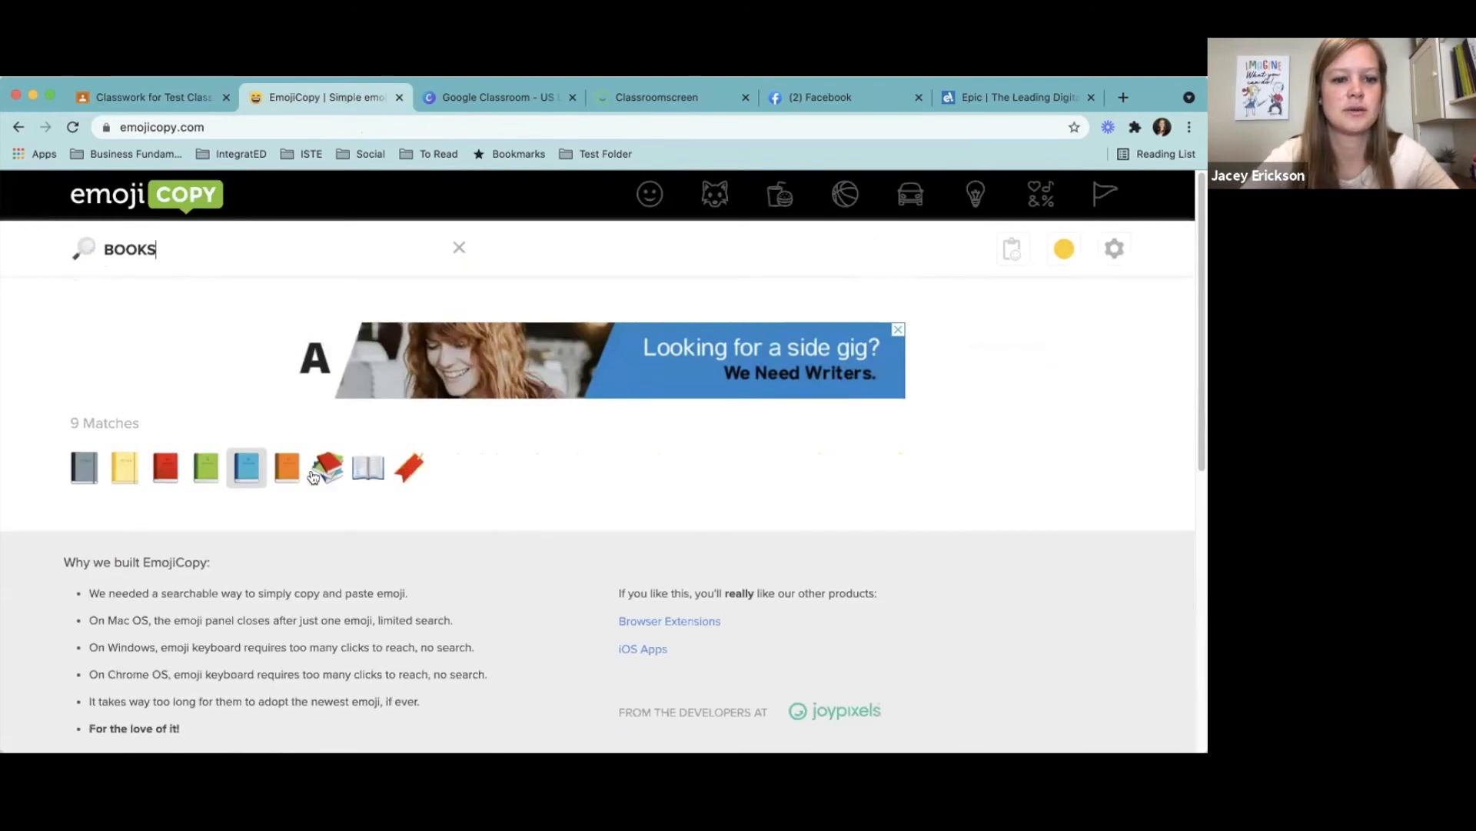
left_click(338, 466)
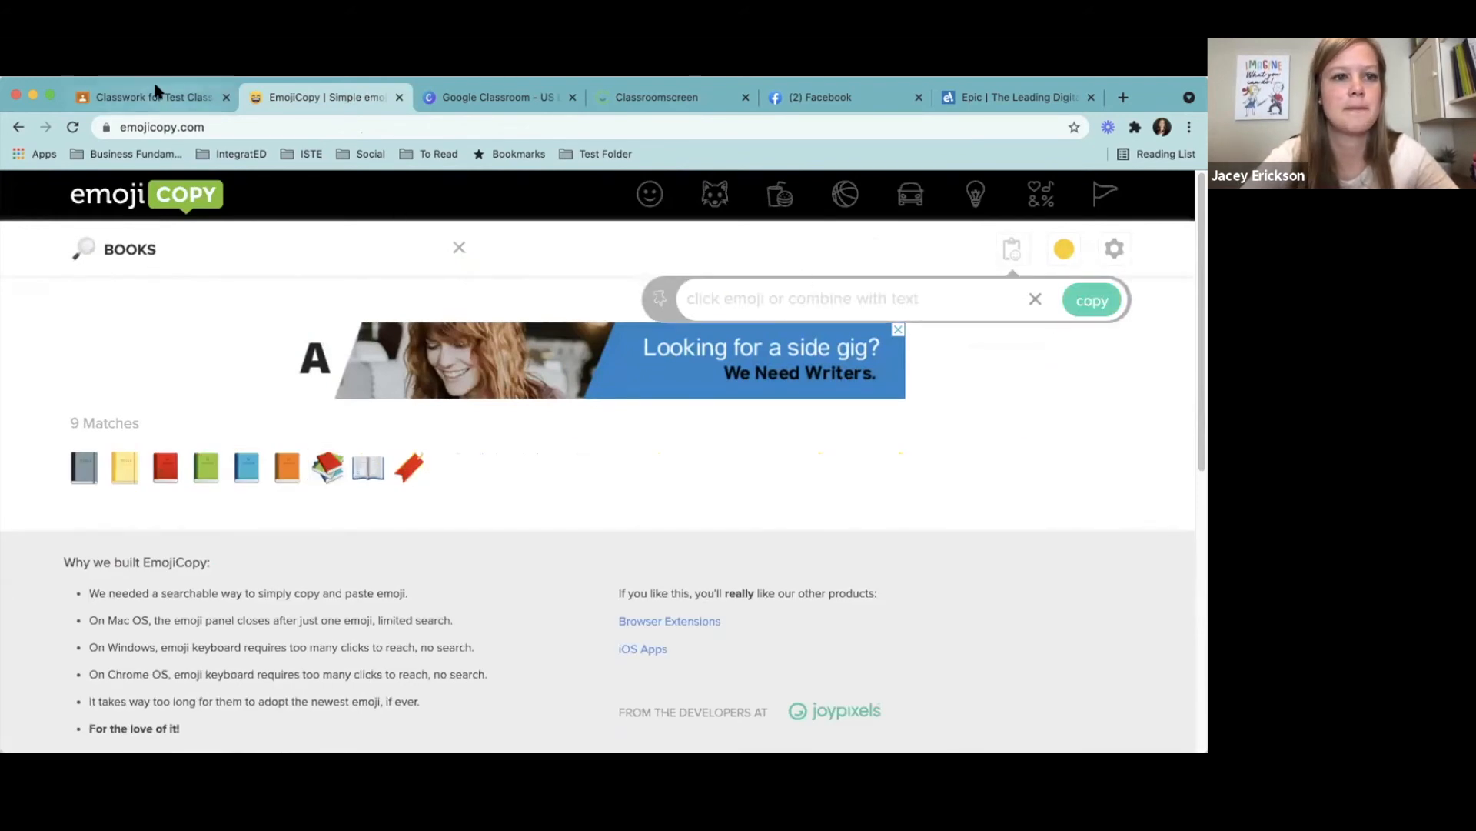
type("📚")
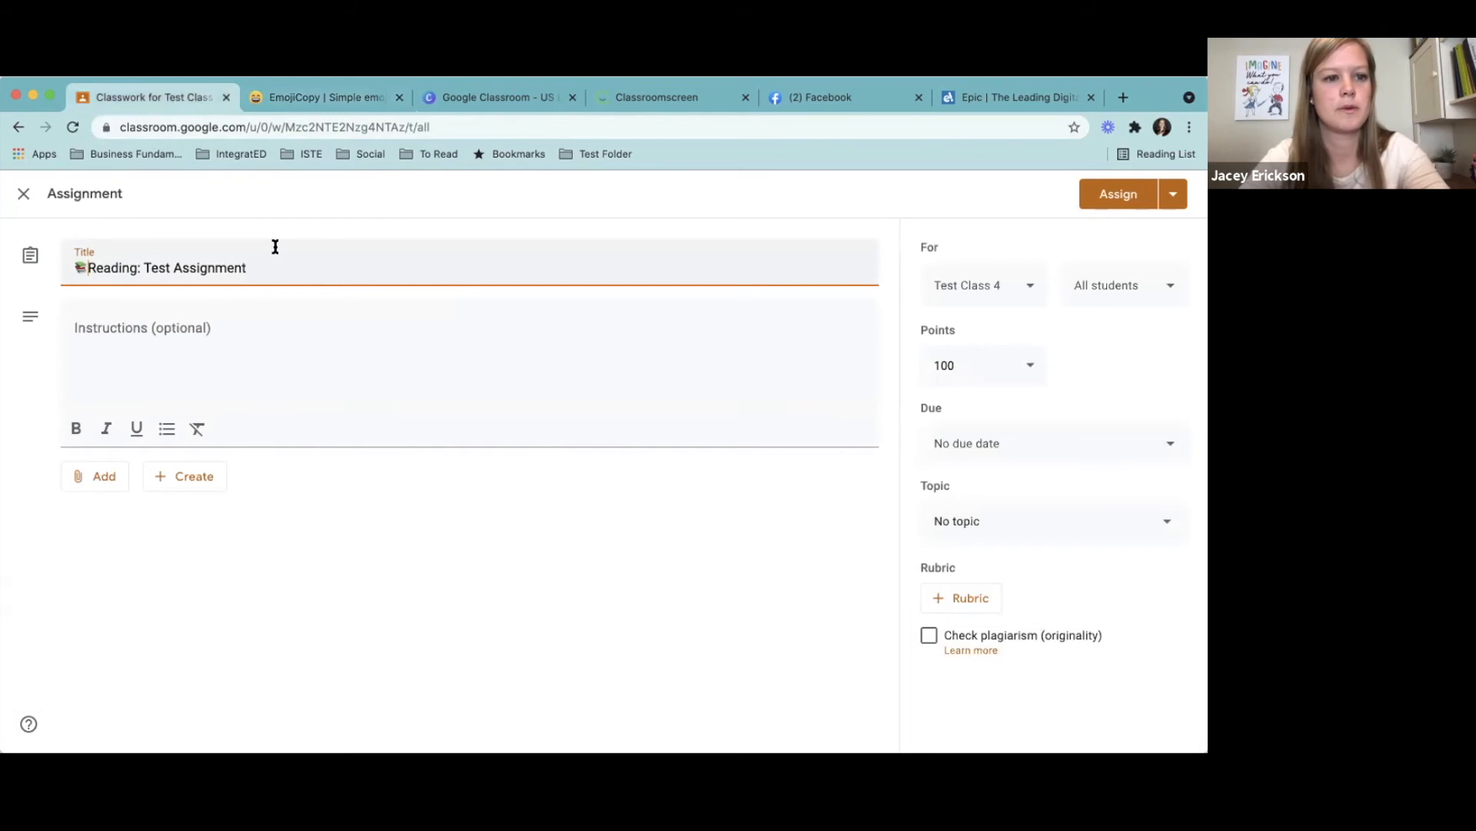
- Enter the word Instructions as the assignment's instructions
left_click(231, 332)
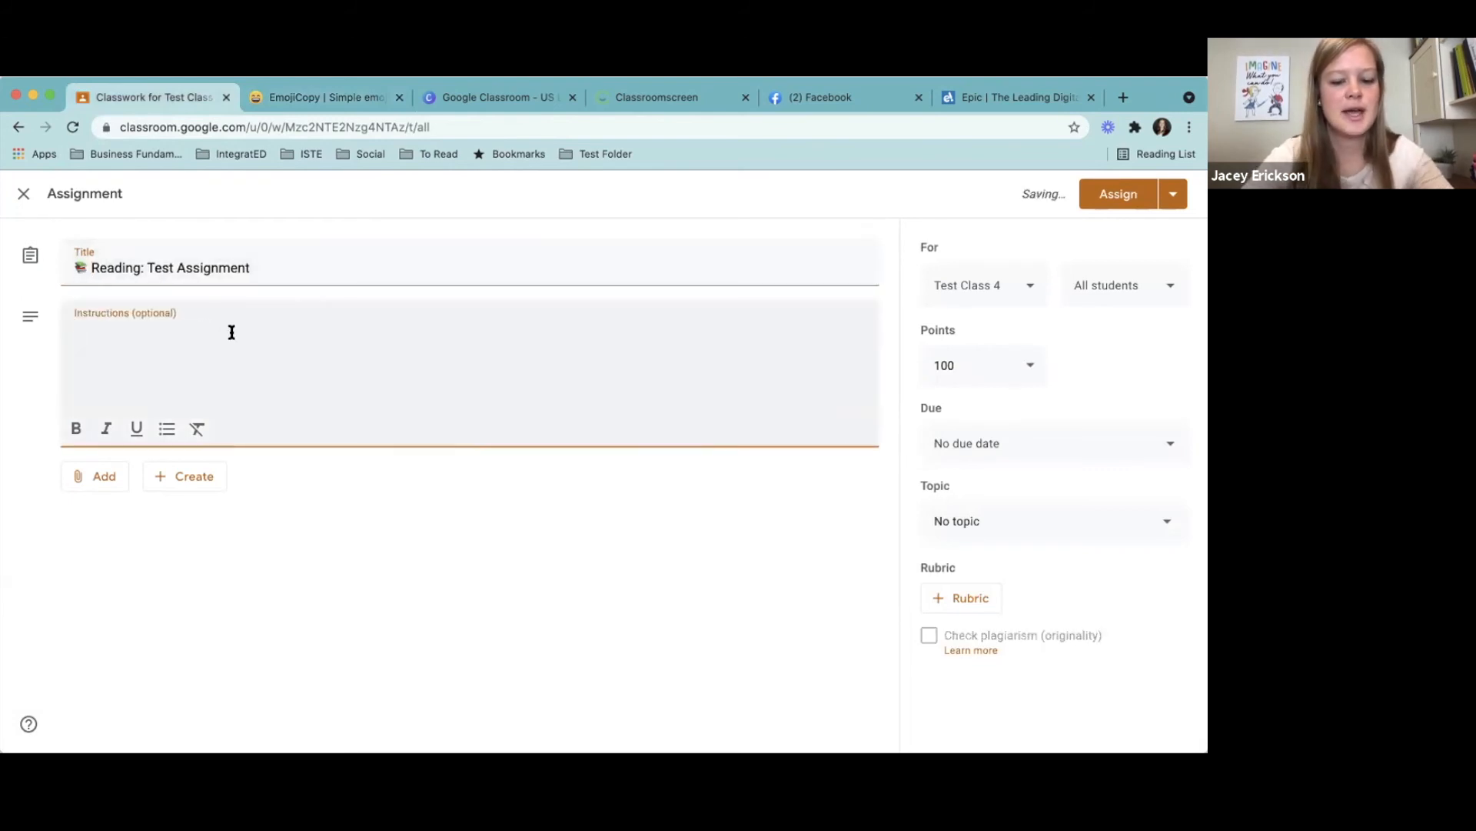
type("Instructions")
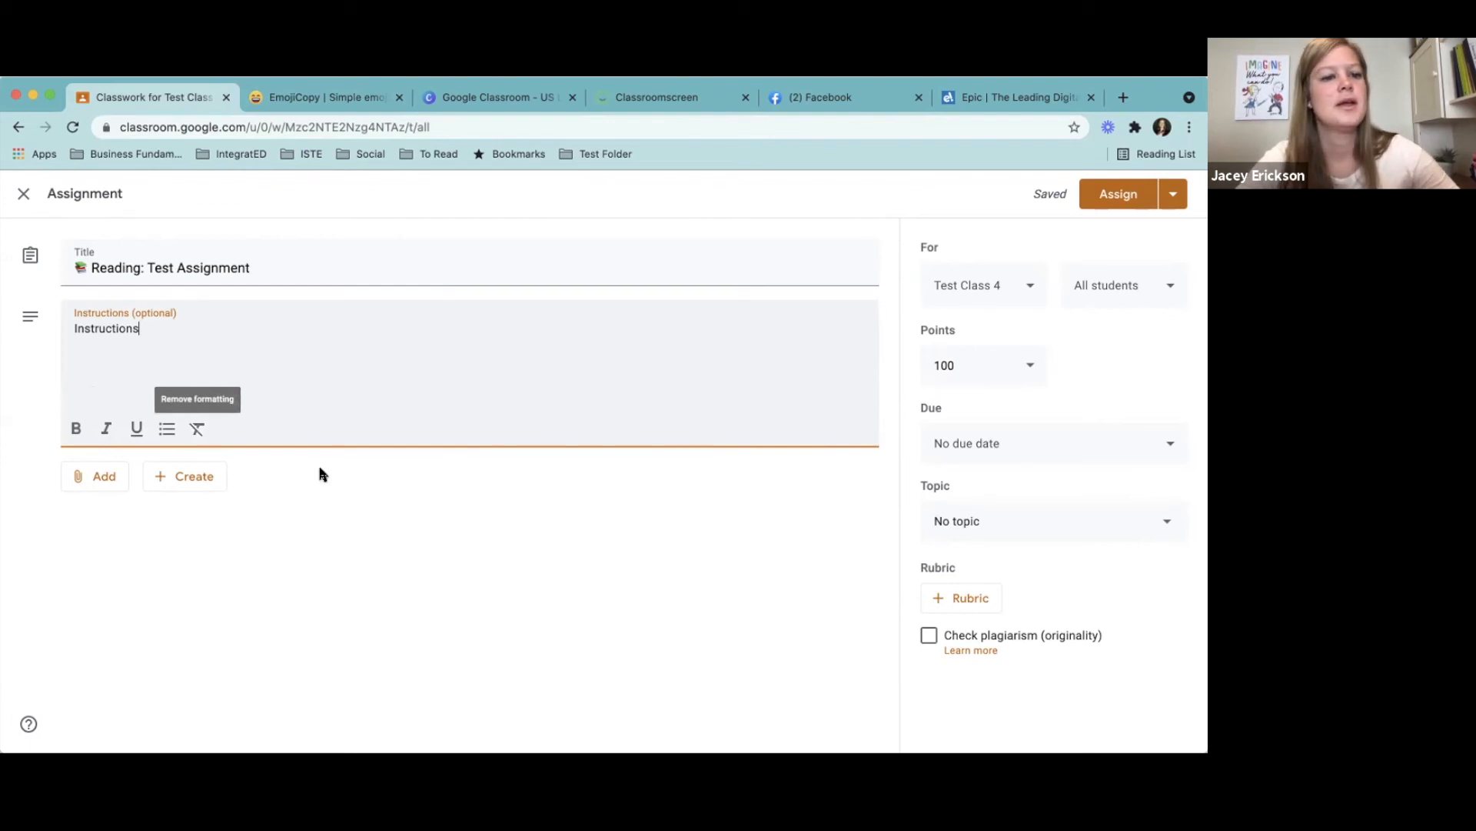
- Create a new Google Docs document as the assignment's attachment and return to the assignment
left_click(99, 477)
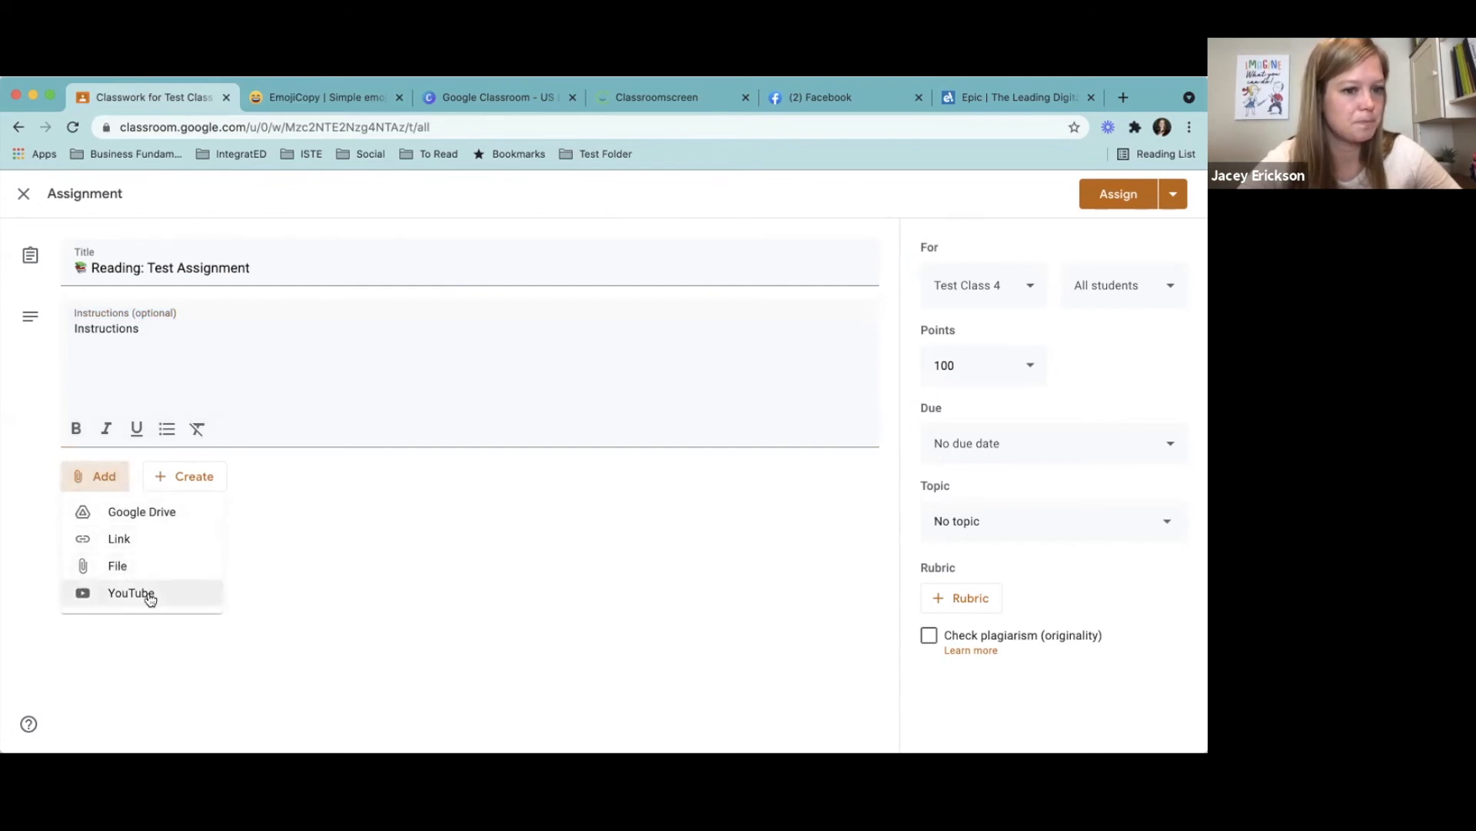
left_click(290, 572)
left_click(198, 481)
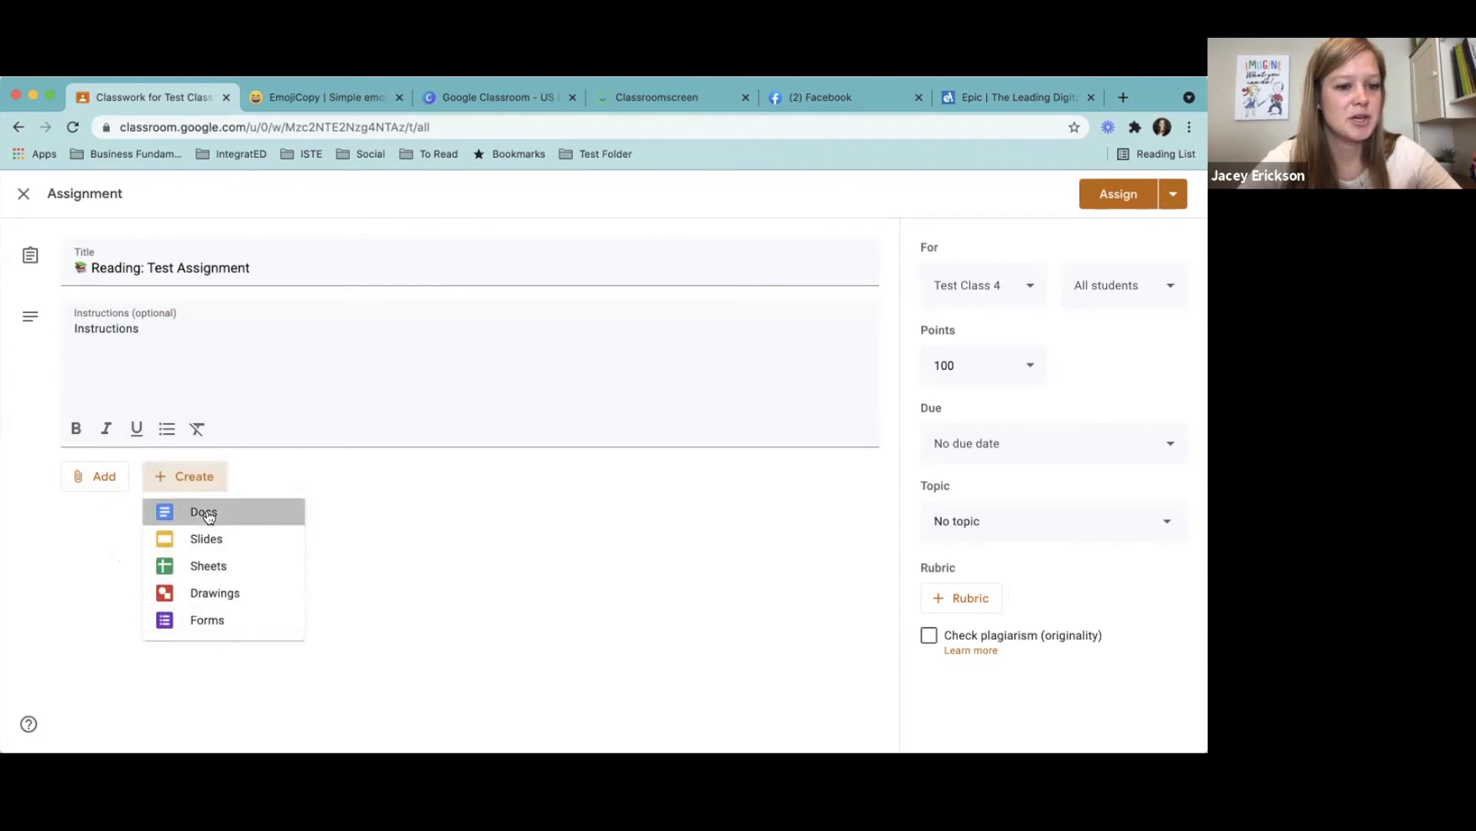
left_click(205, 513)
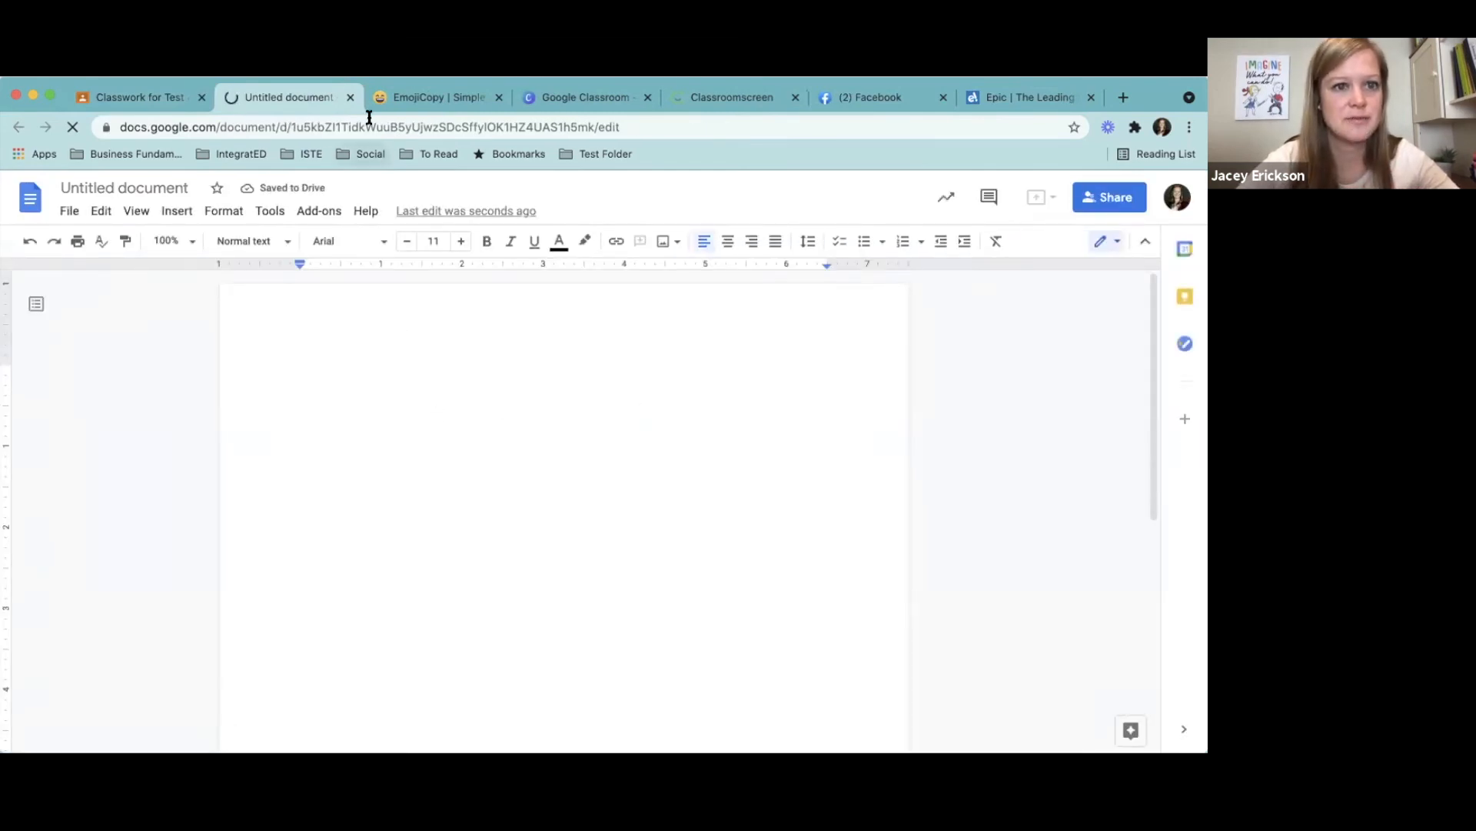
left_click(157, 100)
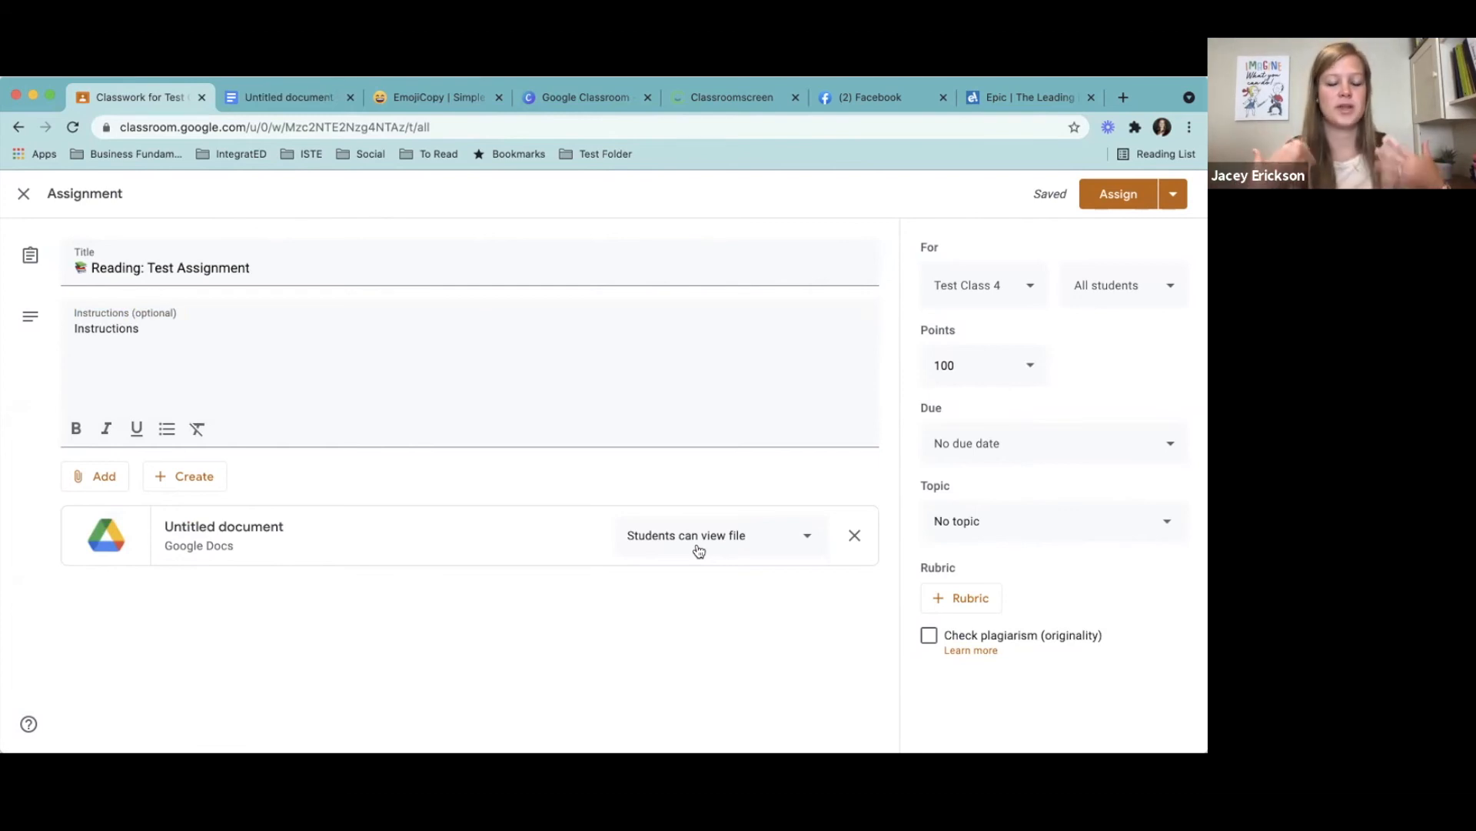
- Review the attached document's student access options, keep Students can view file, and look at the blank document
left_click(777, 545)
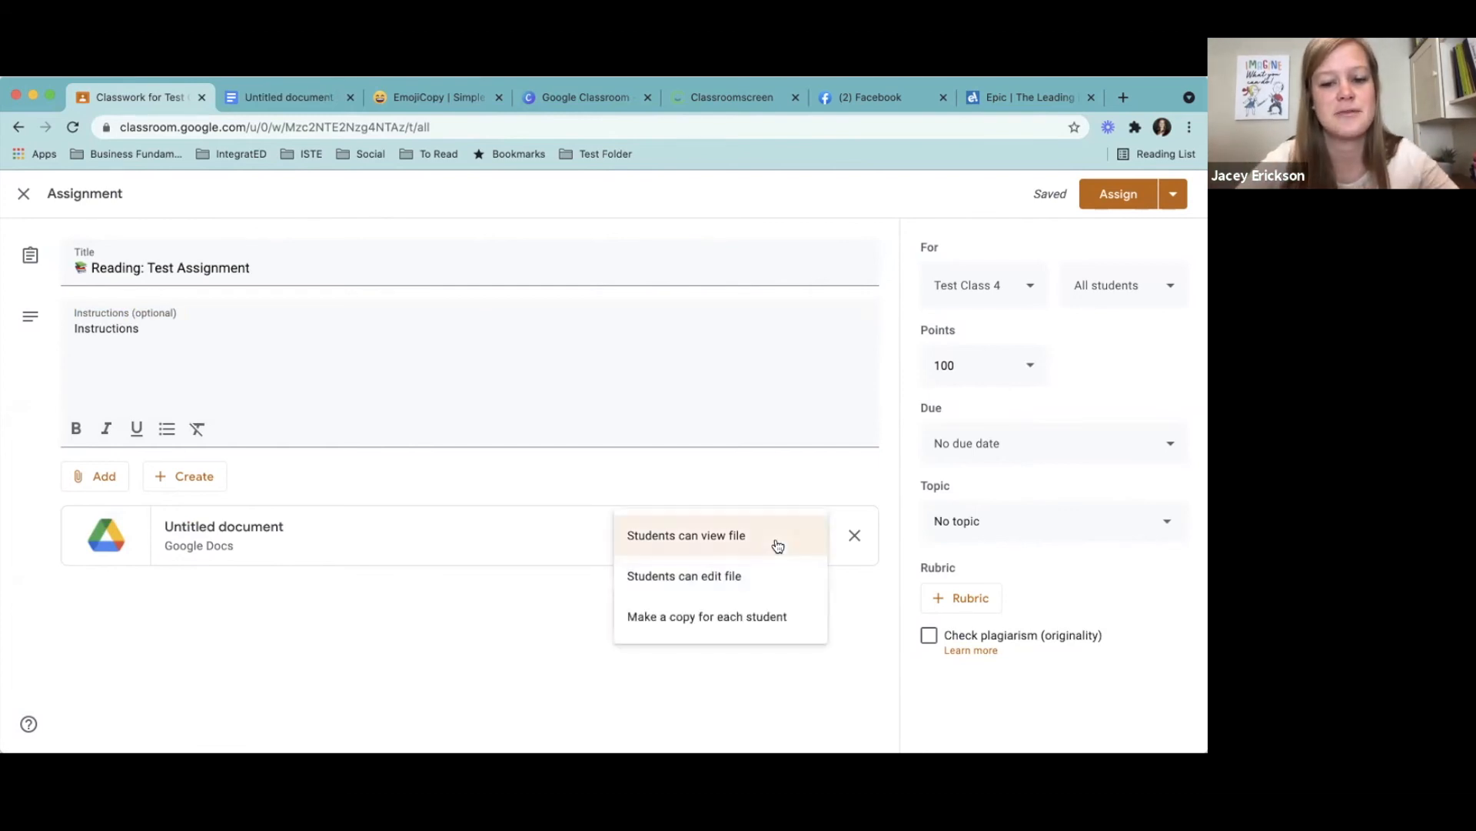
left_click(750, 538)
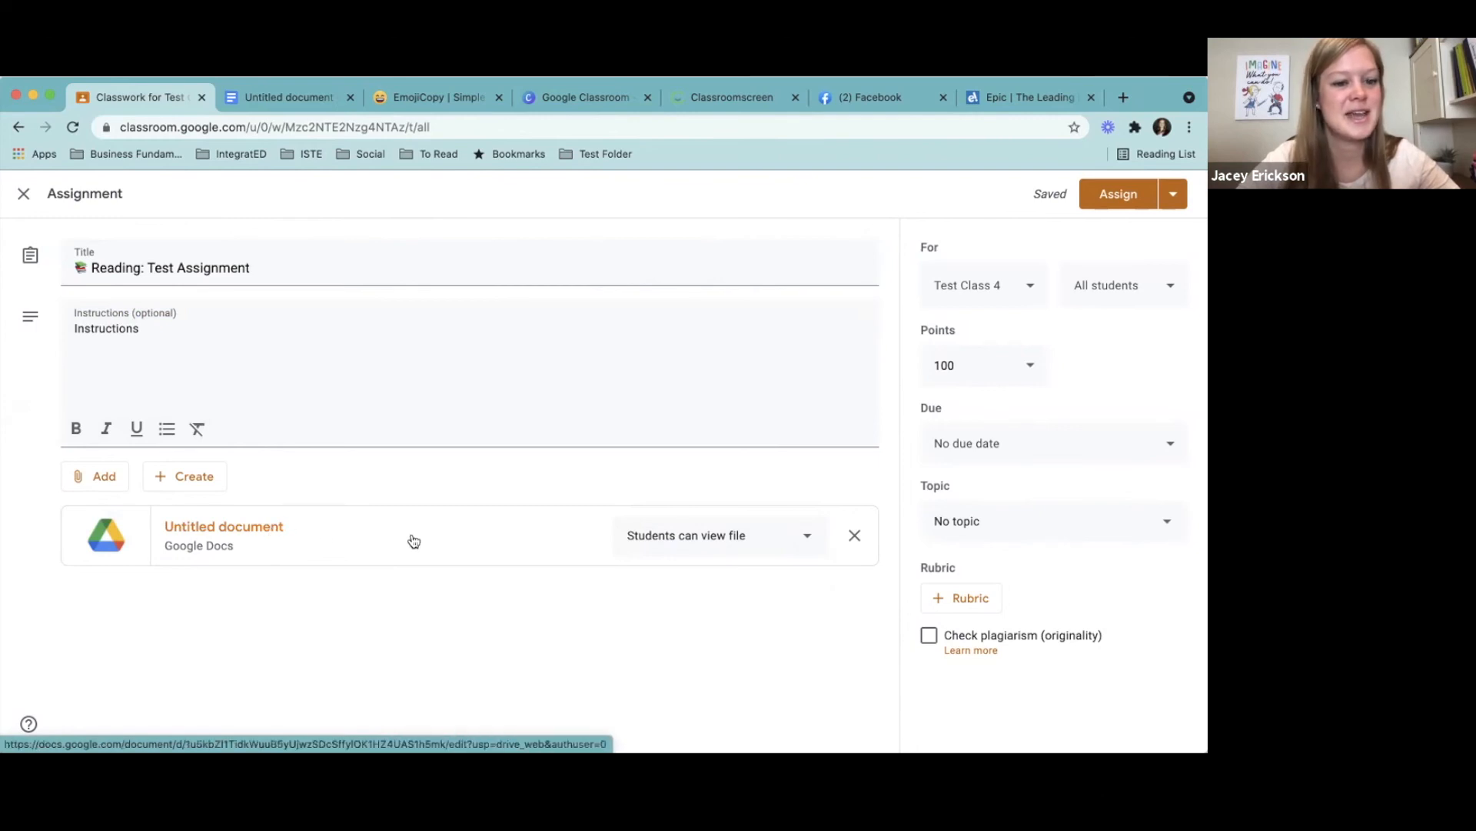
left_click(279, 100)
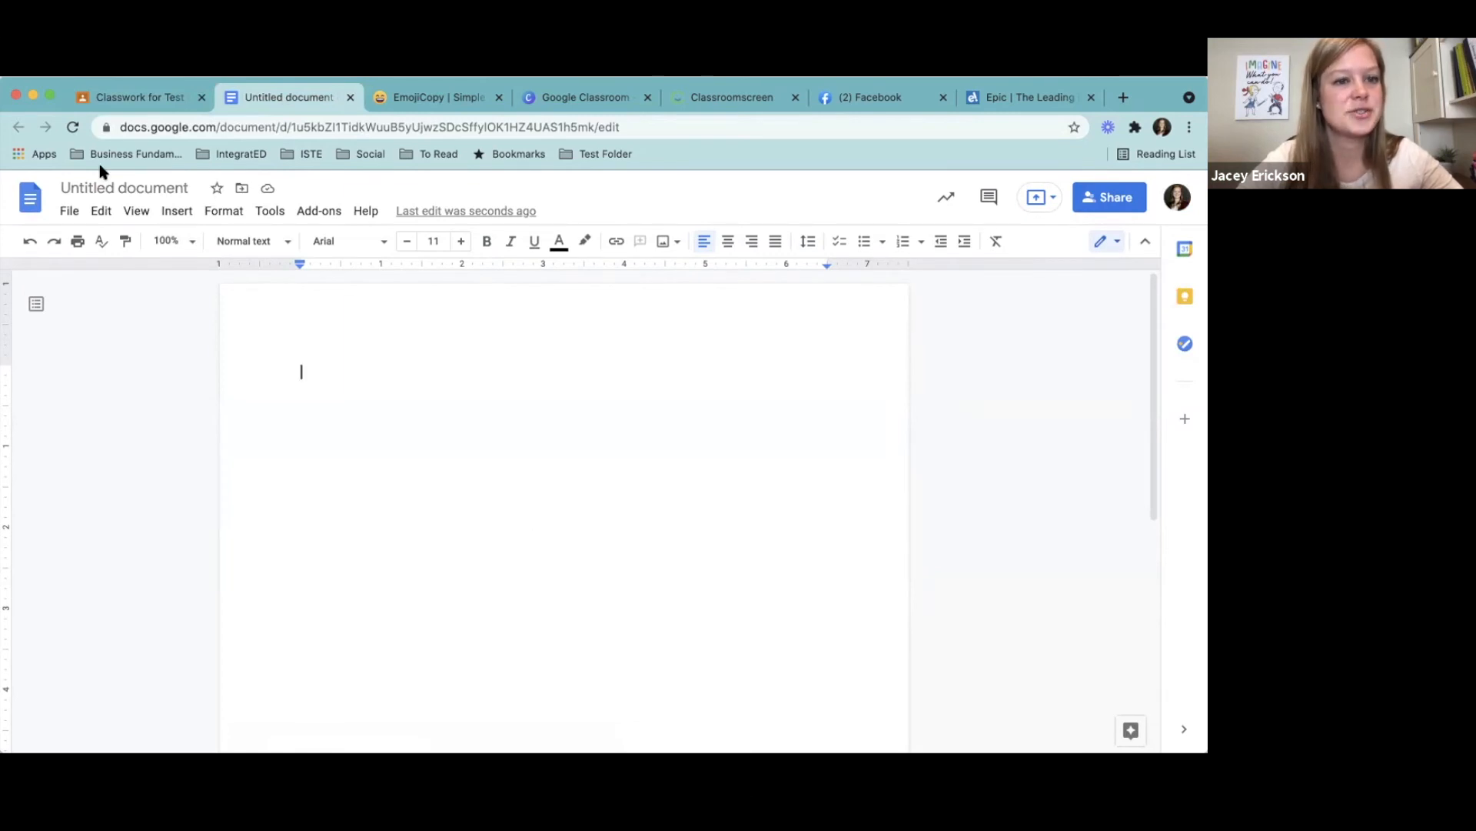
left_click(139, 98)
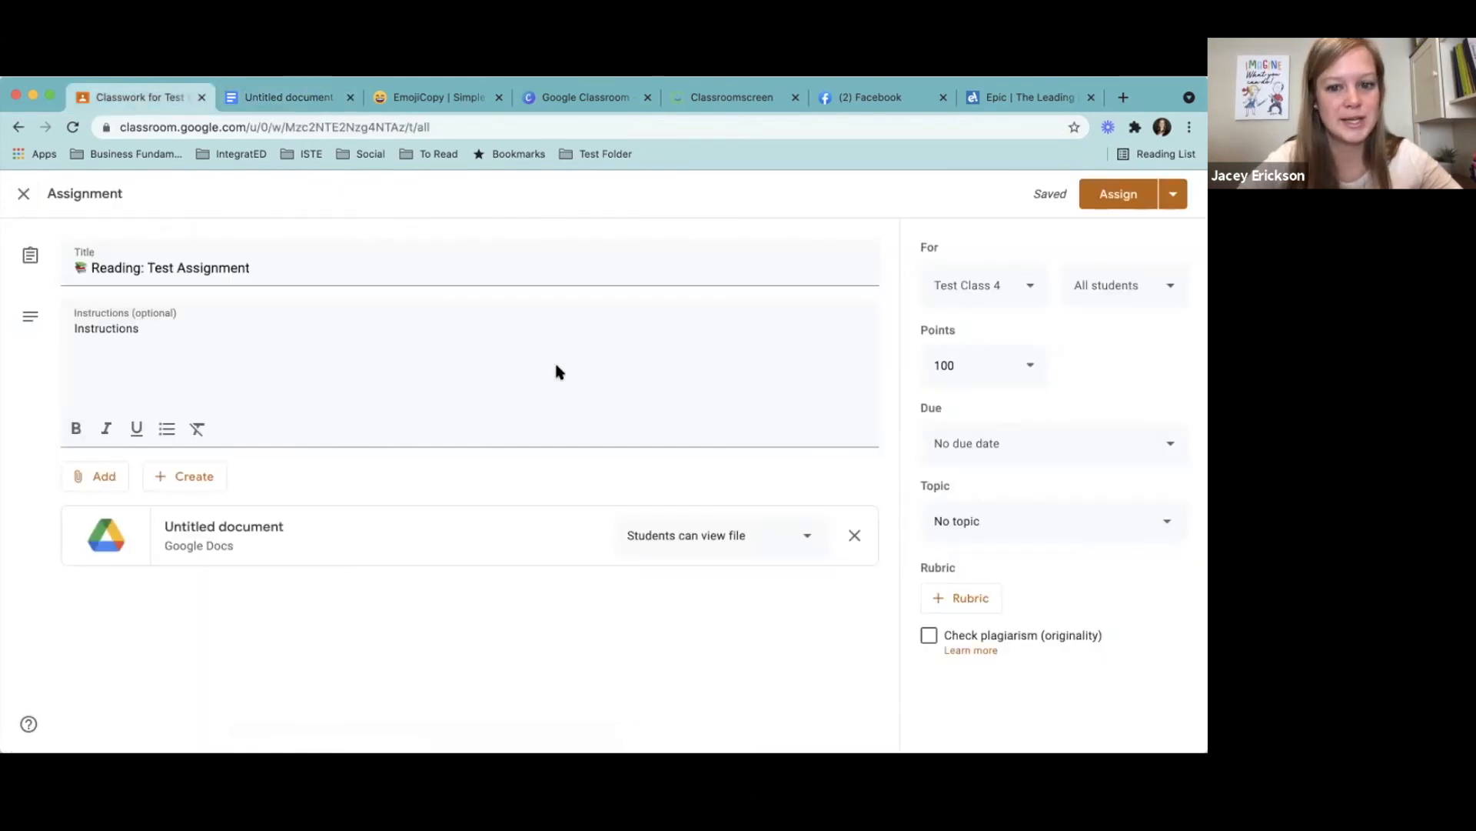
- Set the attached document's access to Students can edit file, and check the document and the list of students it goes to
left_click(737, 542)
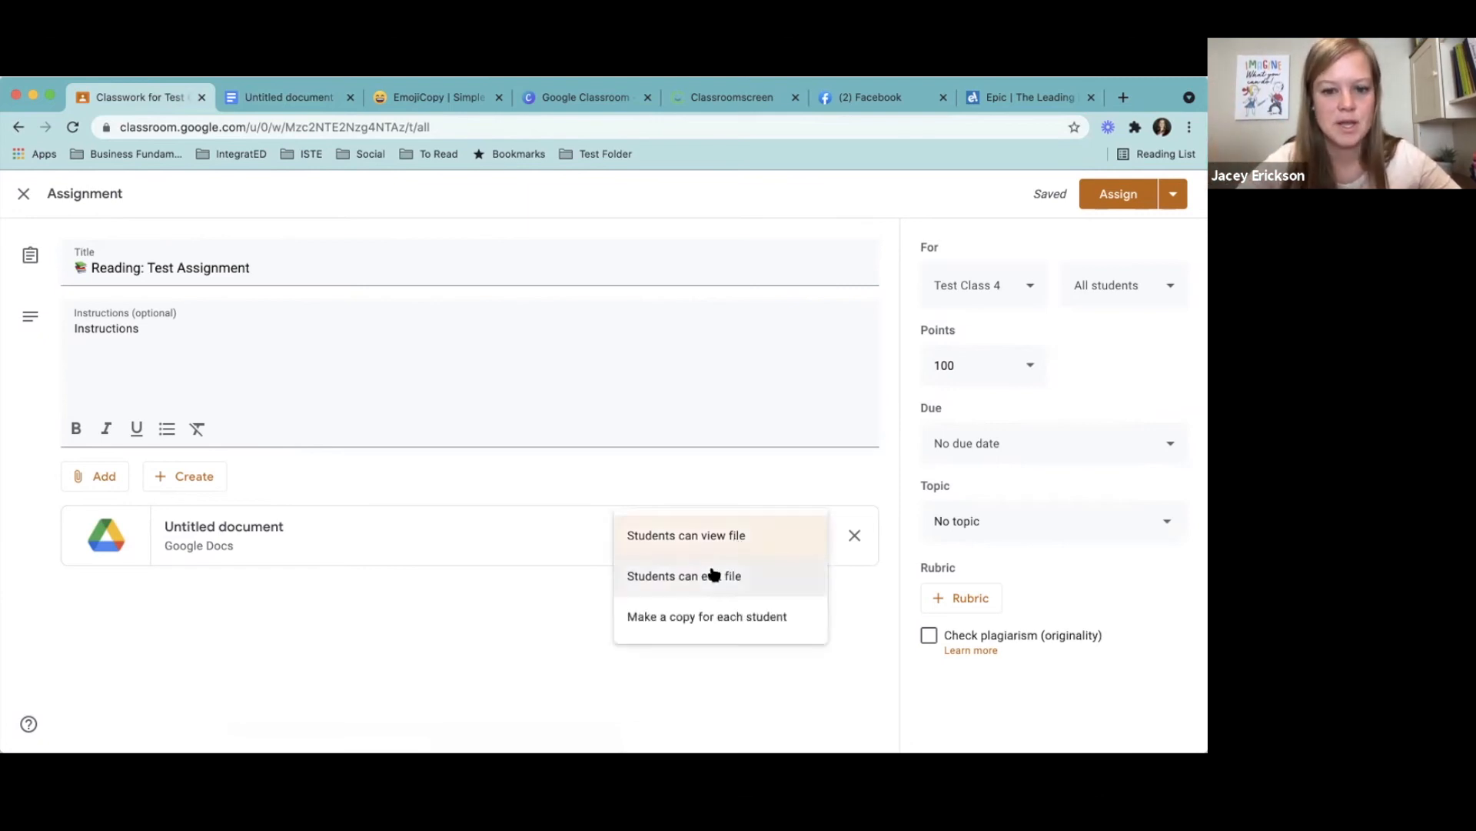
left_click(742, 577)
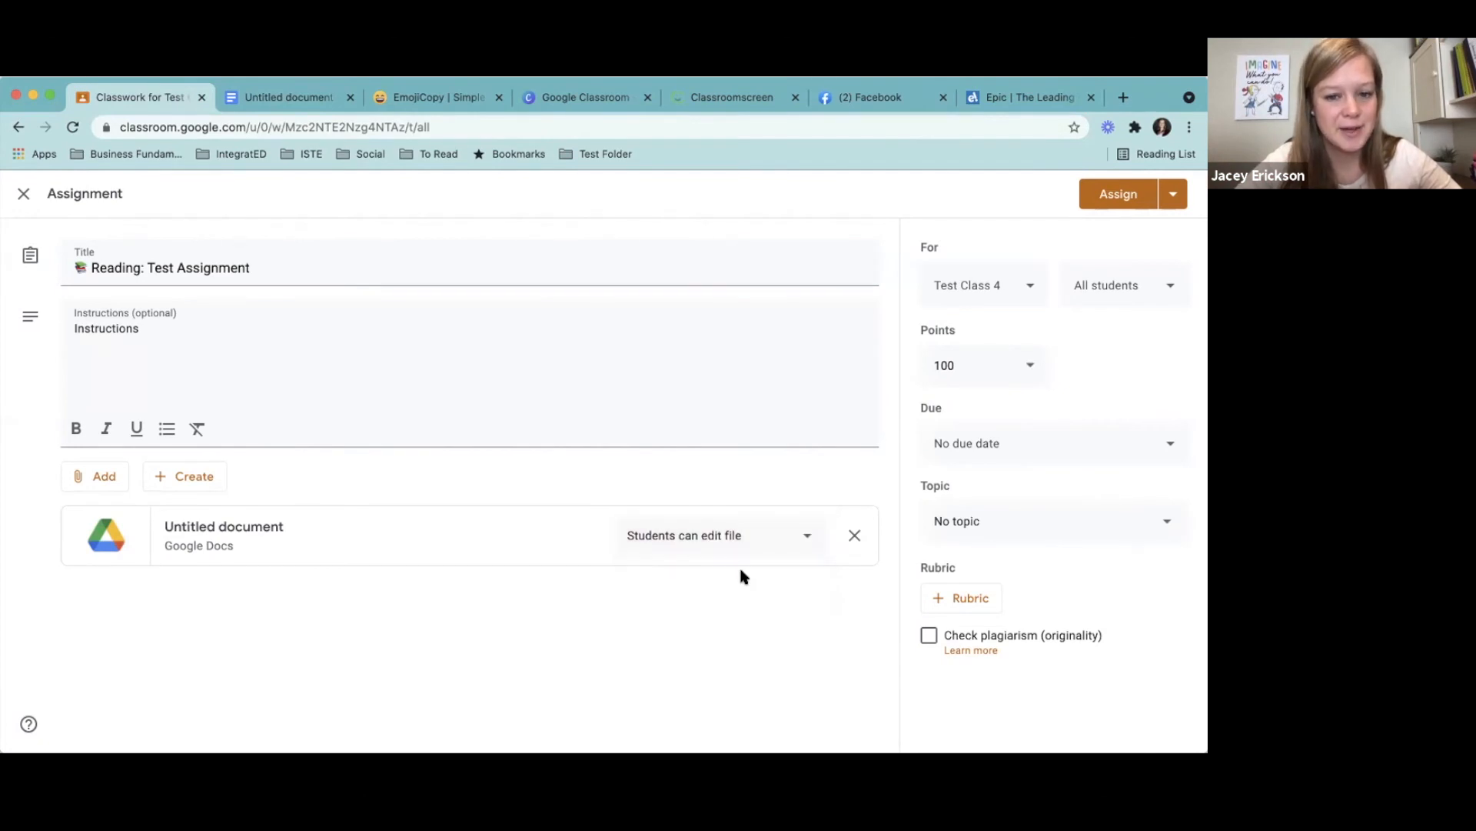
left_click(287, 98)
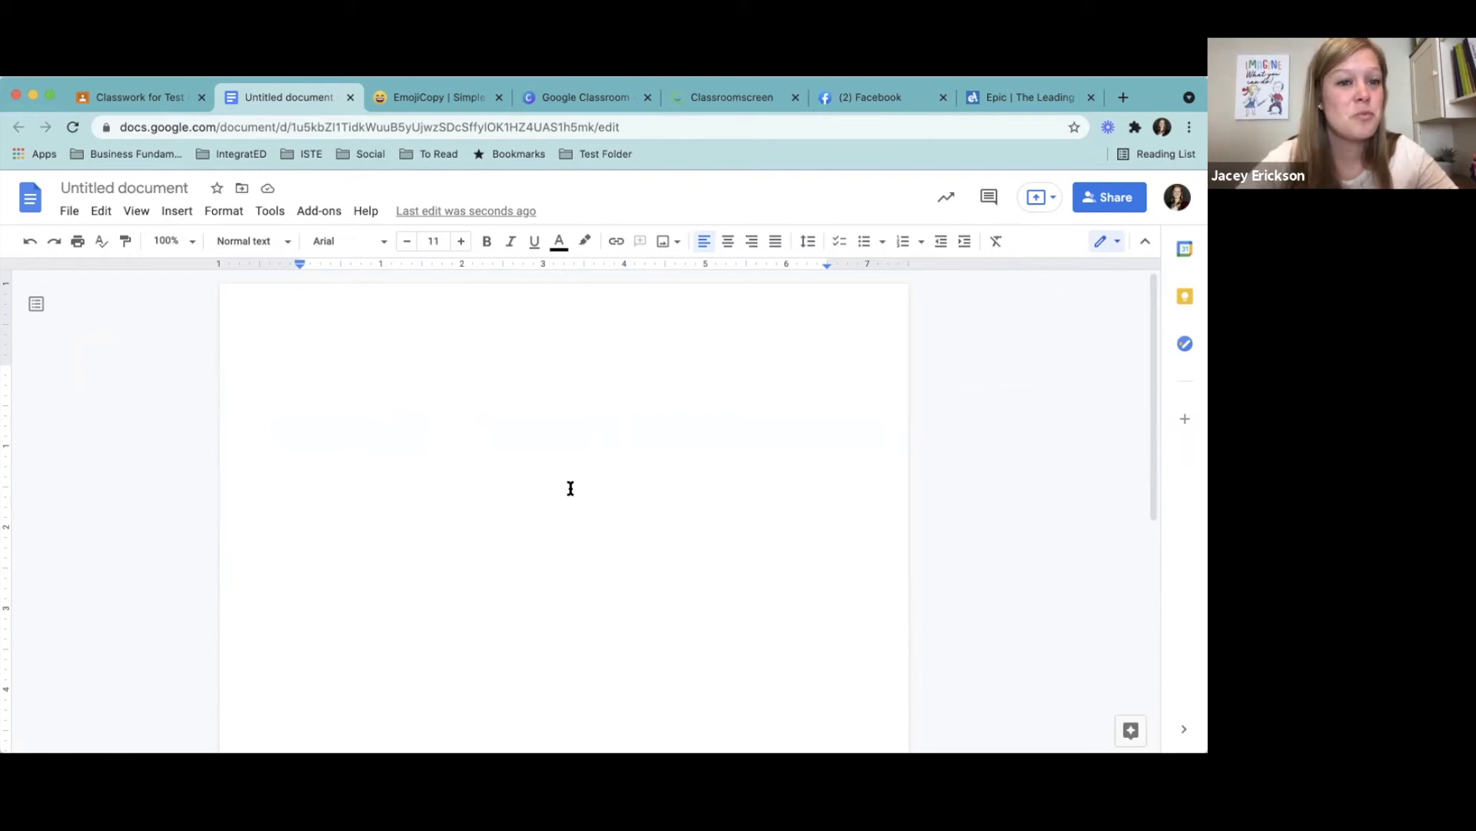
left_click(158, 97)
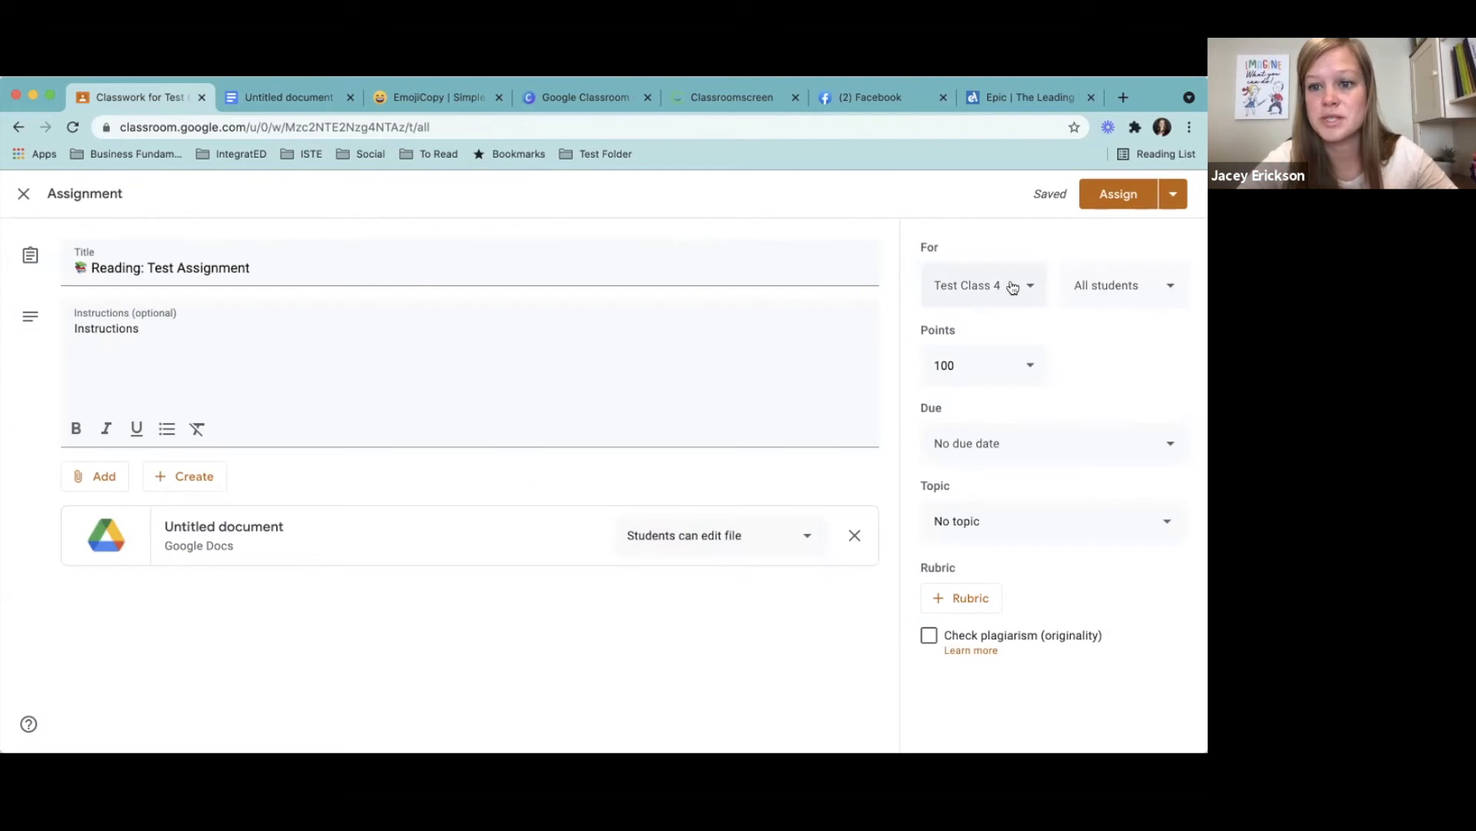
left_click(1171, 292)
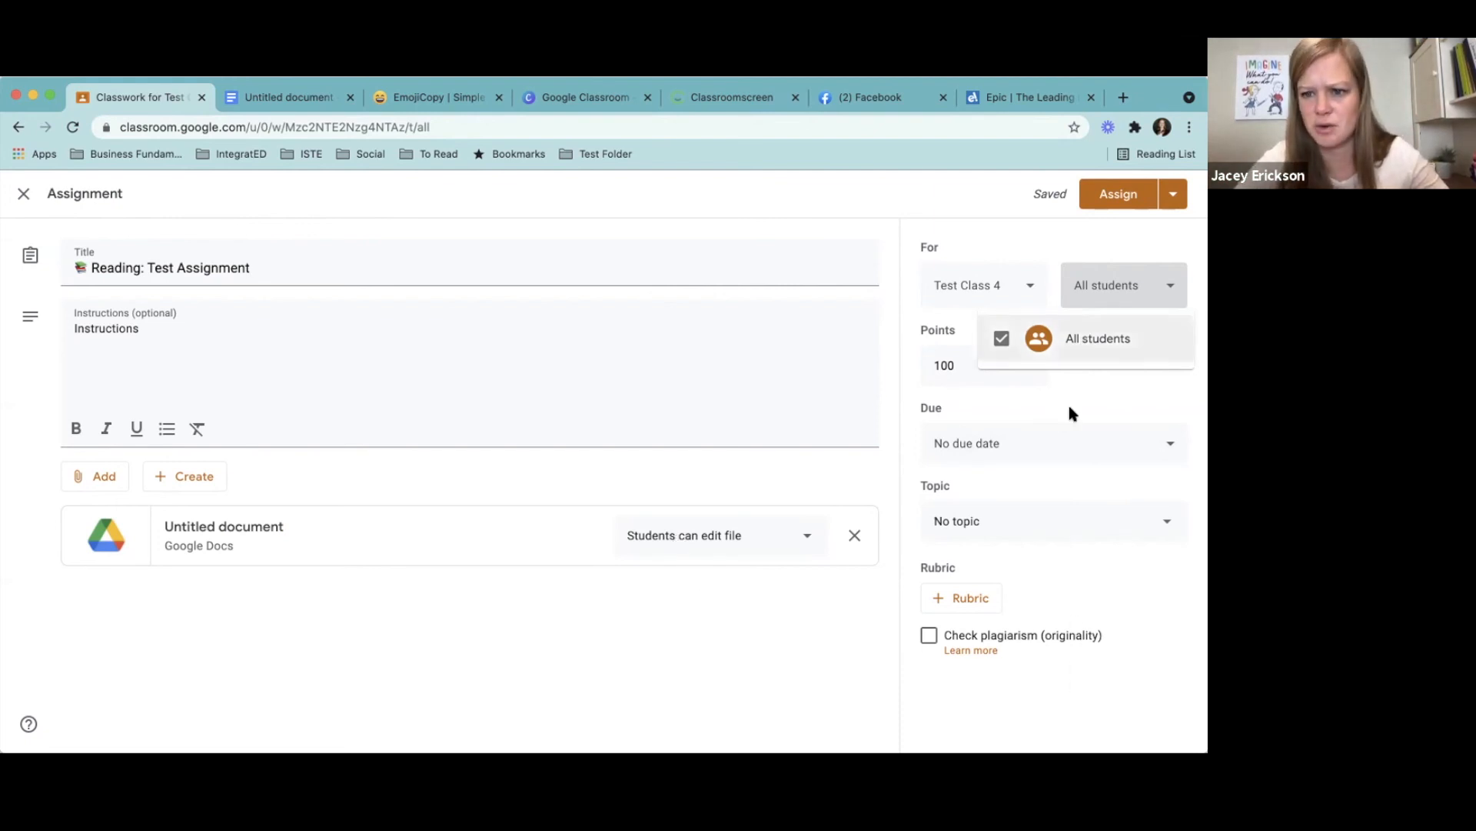
left_click(634, 696)
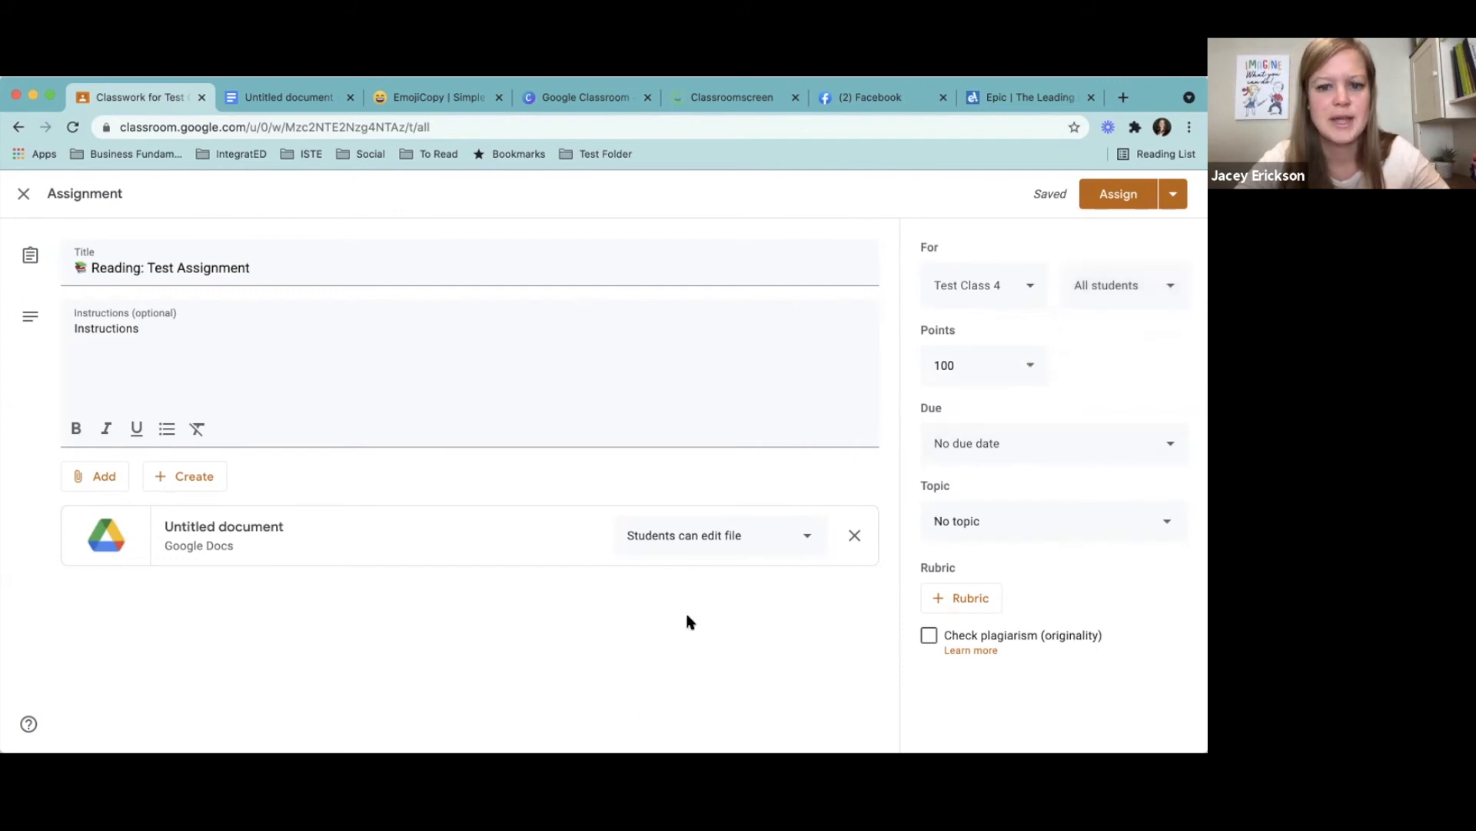
- Set the attached document to Make a copy for each student
left_click(741, 551)
left_click(725, 574)
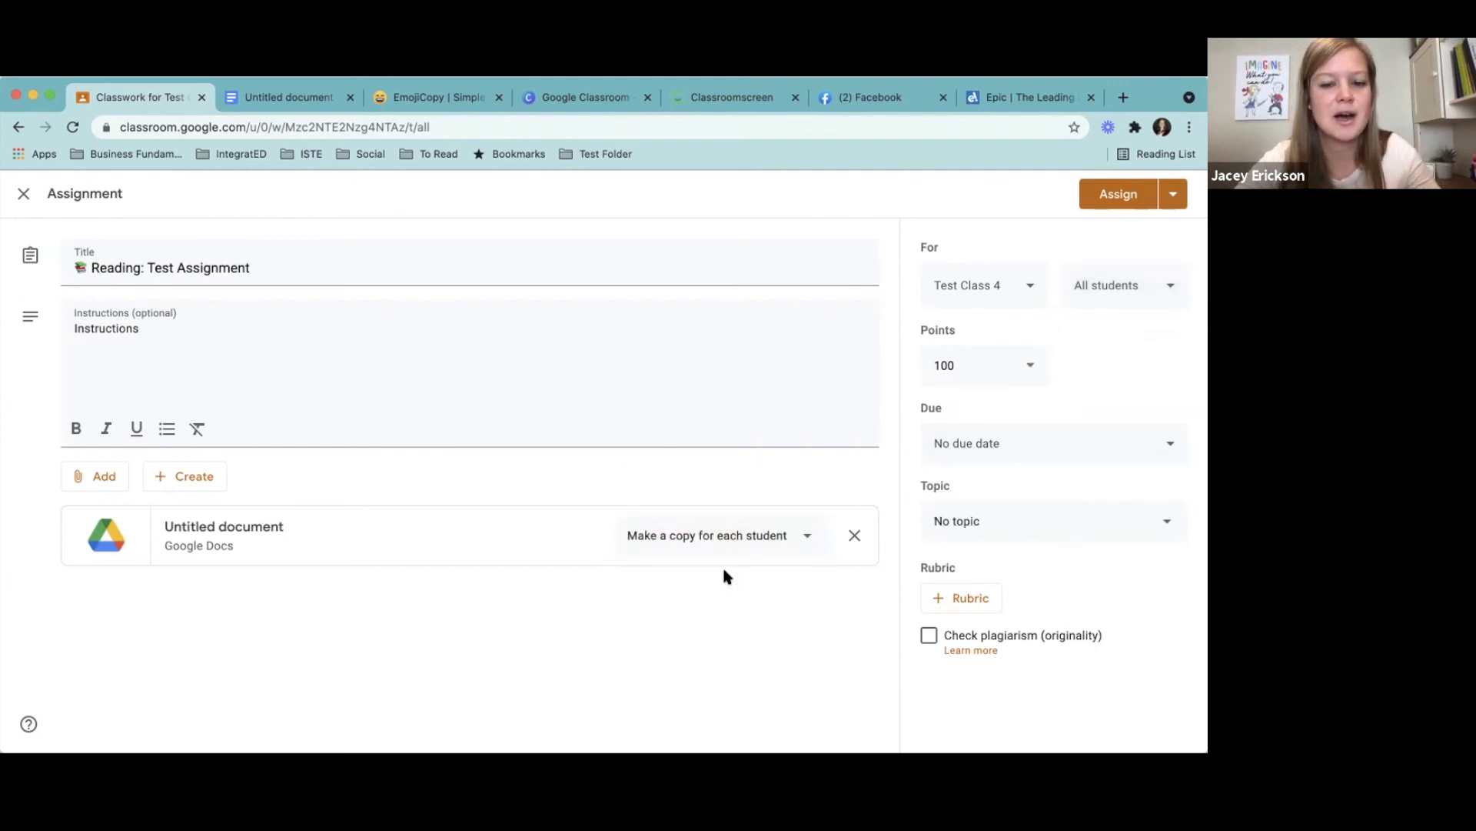
left_click(311, 100)
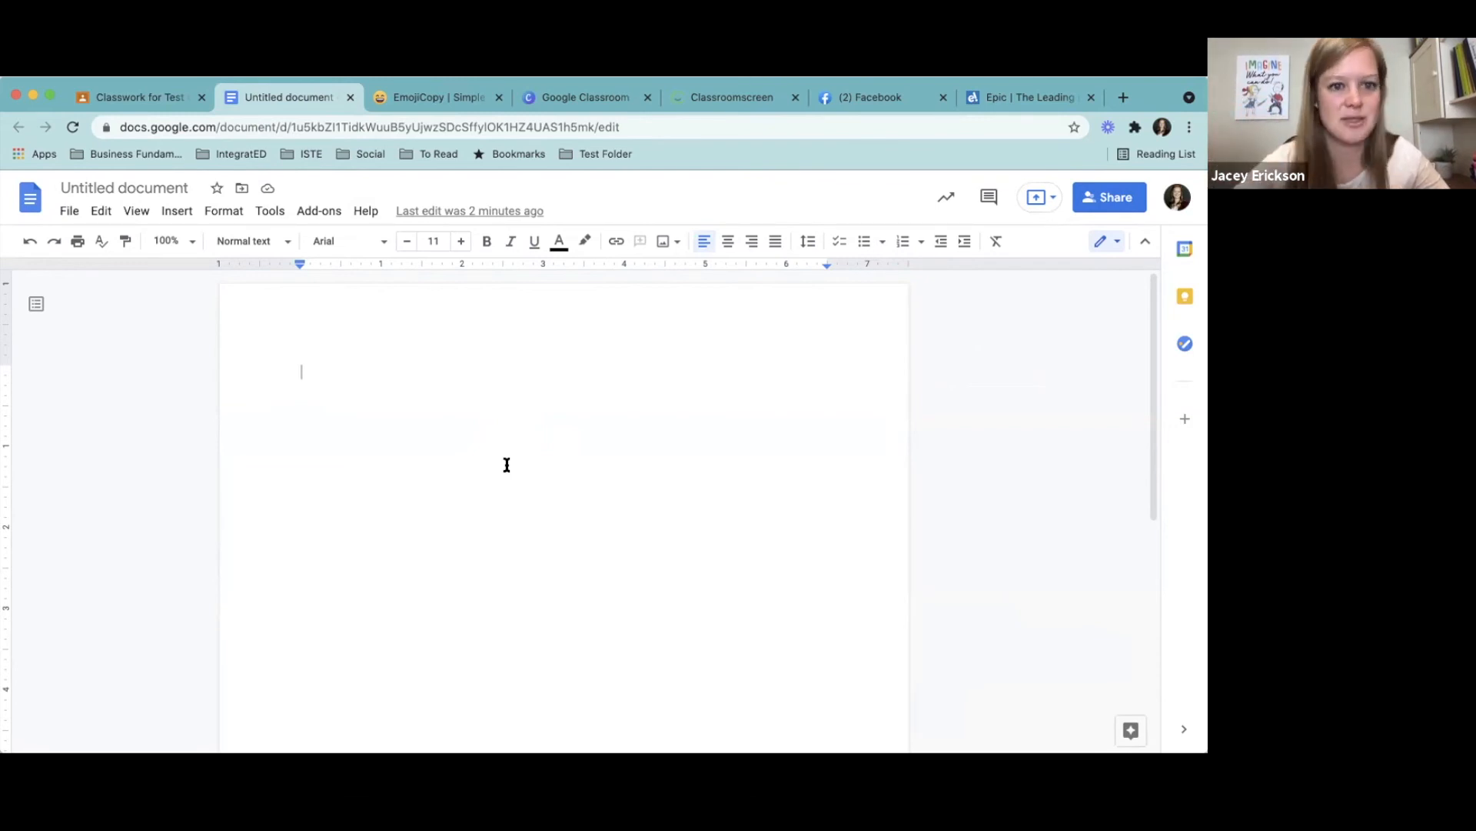
left_click(134, 101)
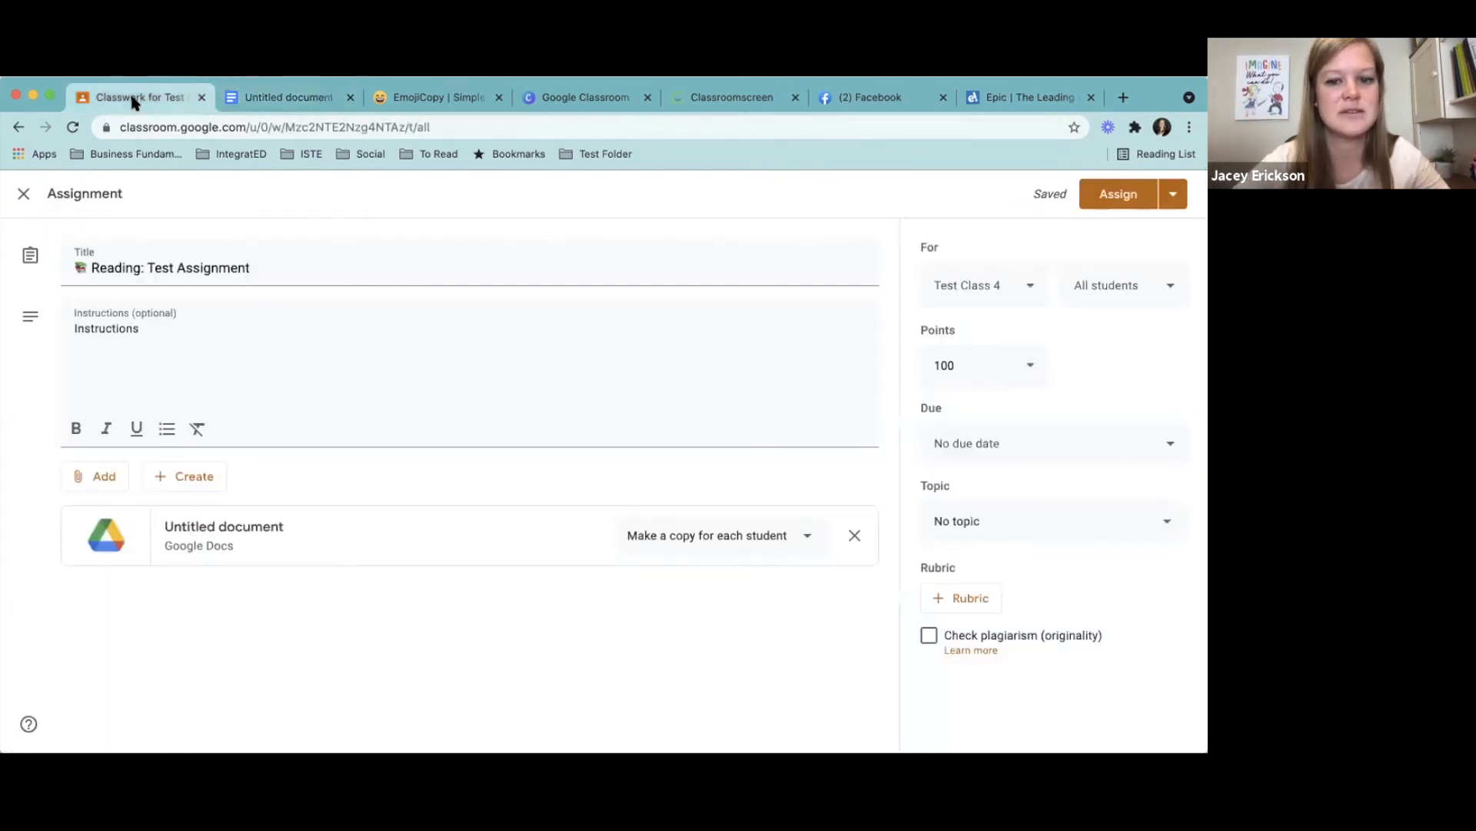
left_click(727, 539)
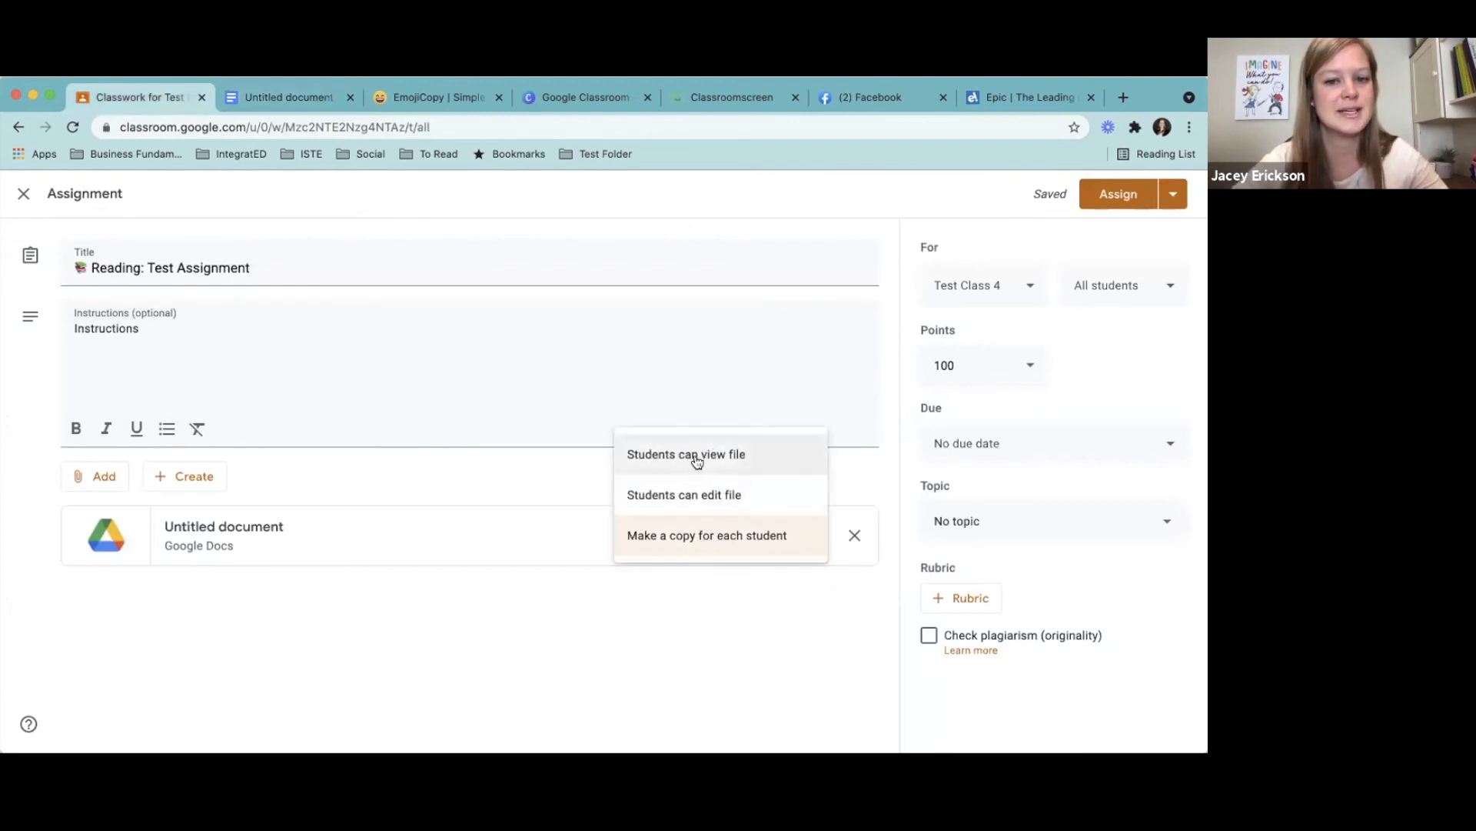
left_click(697, 459)
left_click(697, 529)
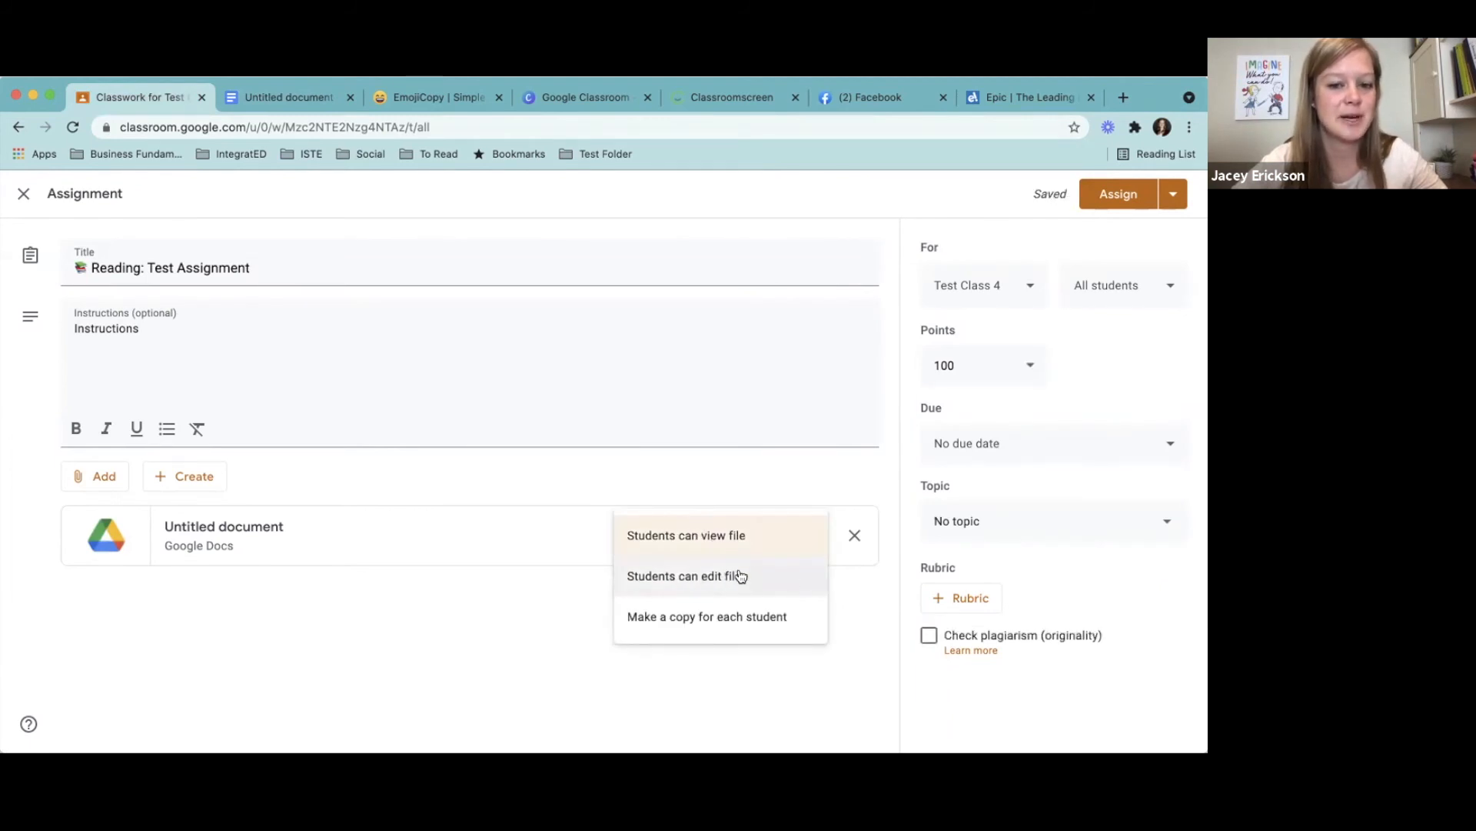
left_click(705, 620)
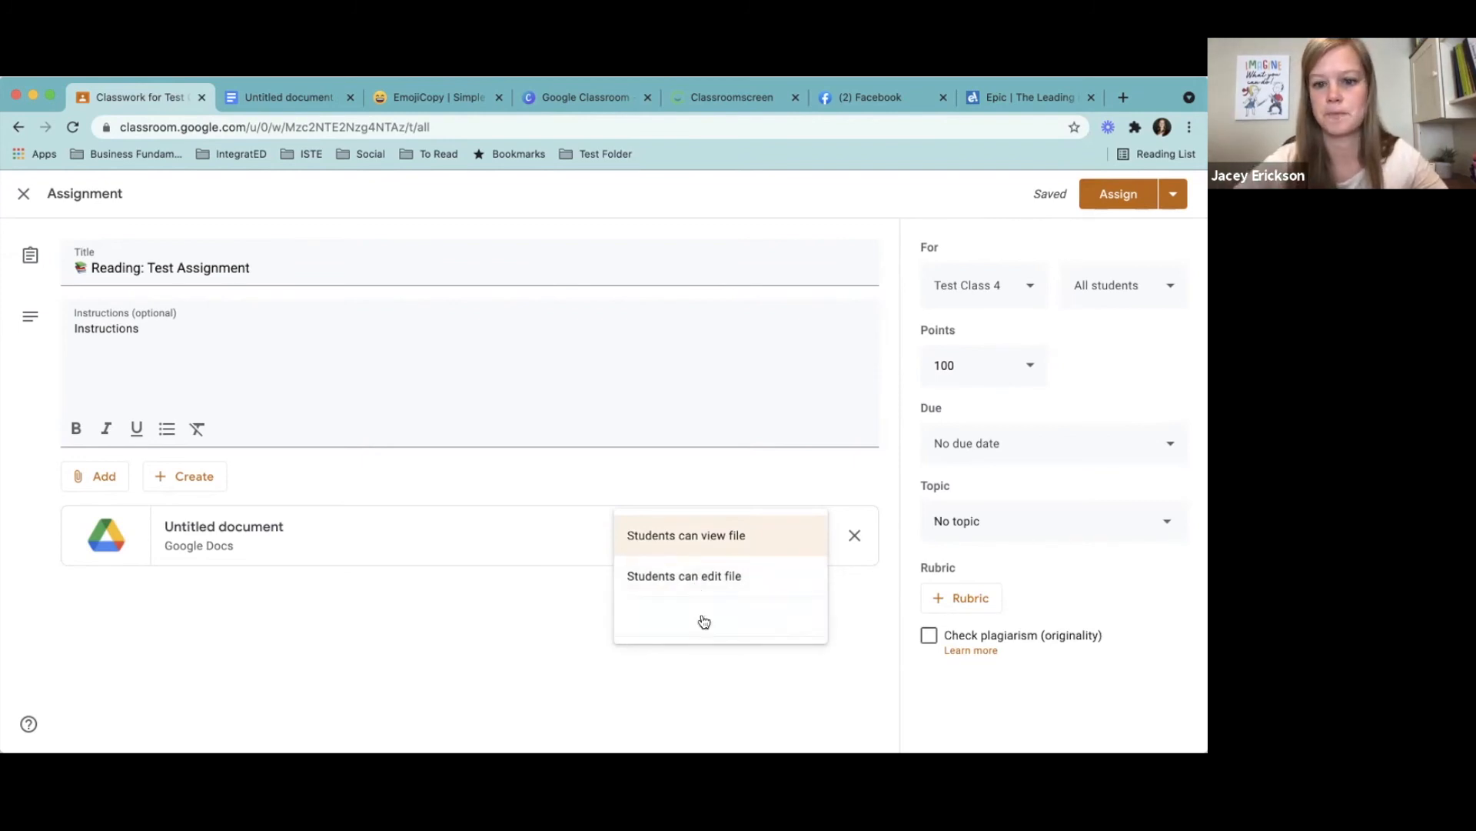
left_click(1027, 373)
left_click(1072, 371)
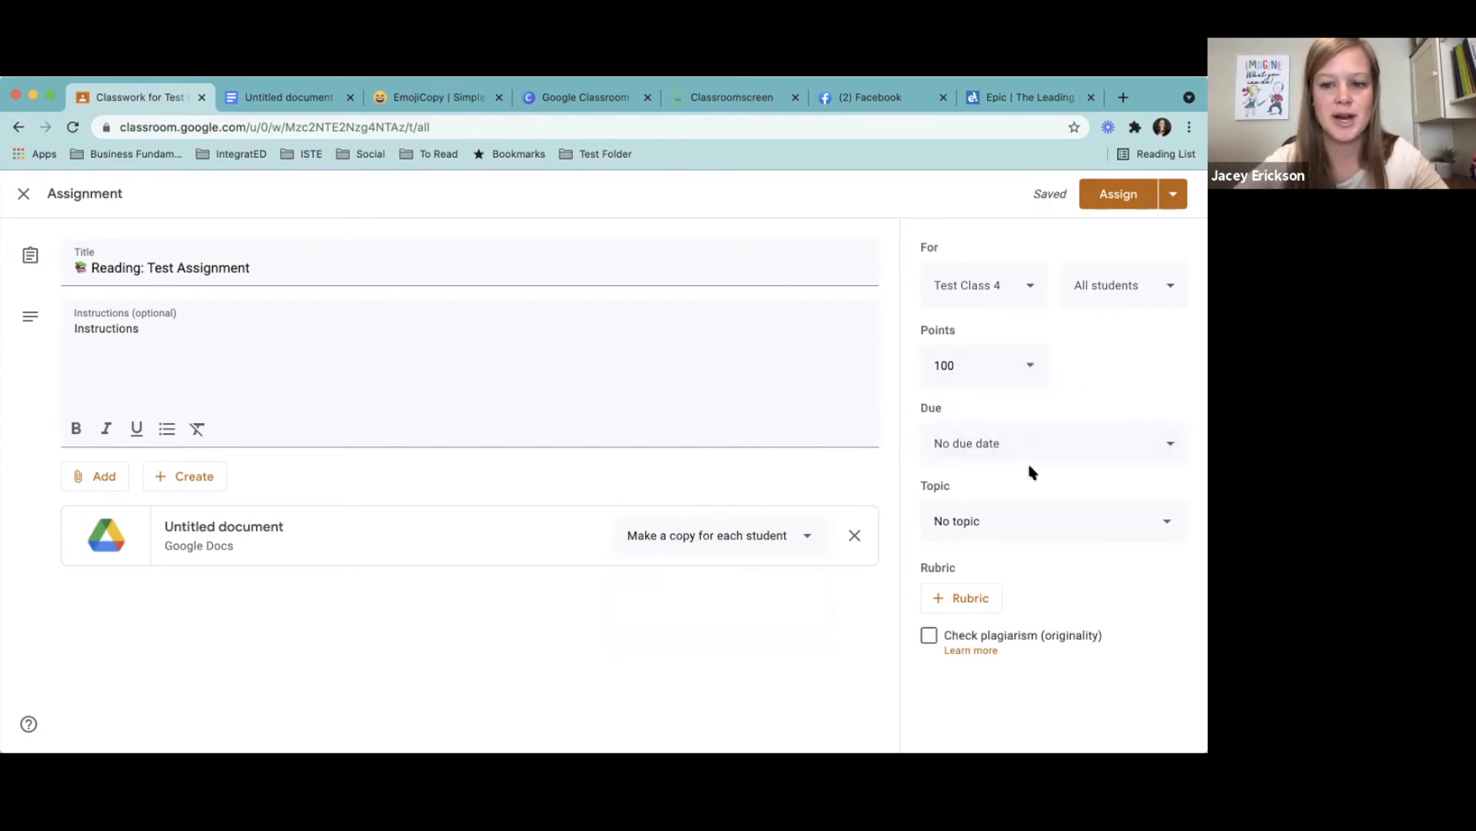
left_click(1027, 442)
left_click(1062, 407)
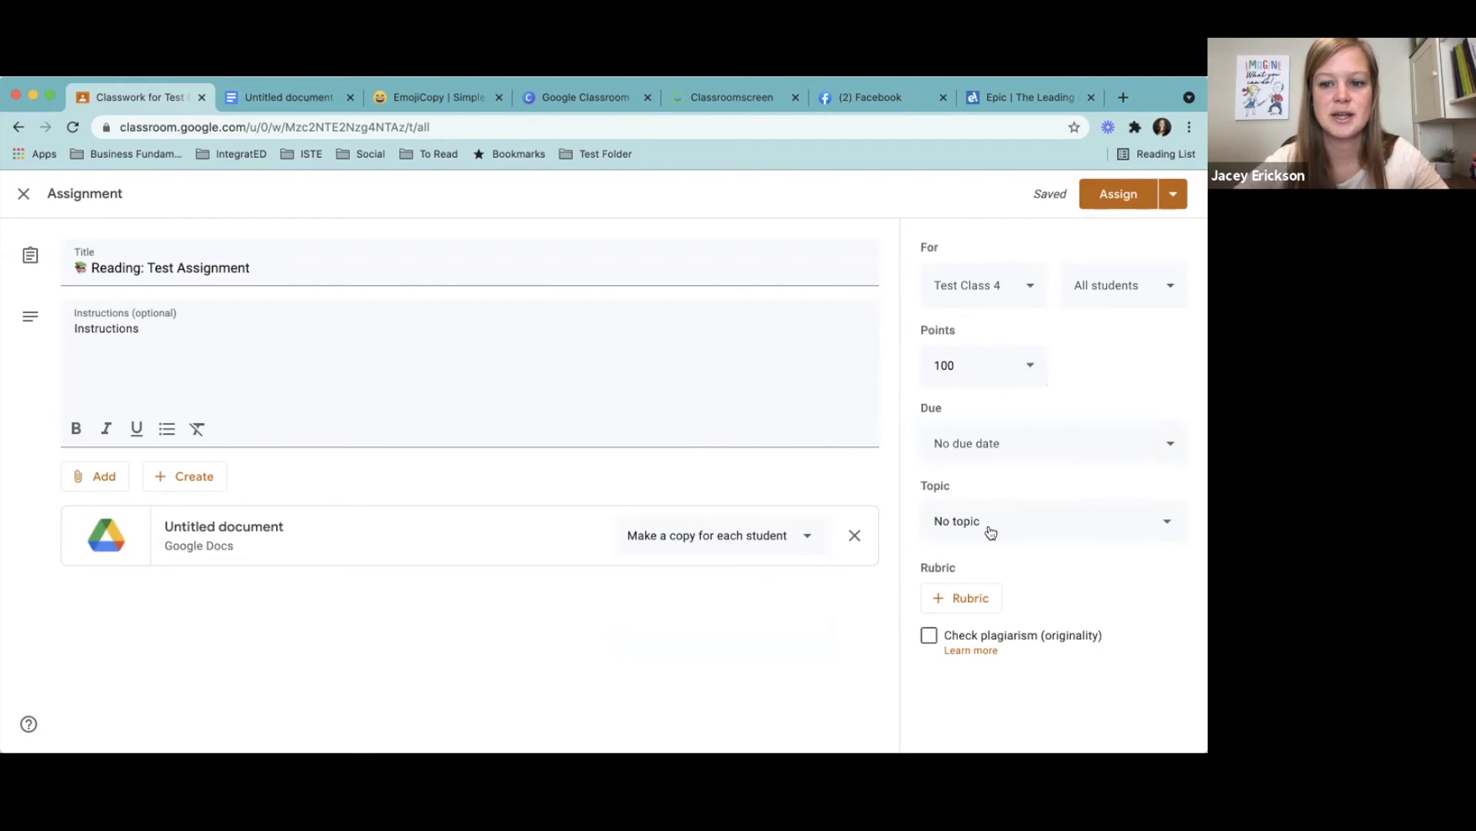
- File the assignment under the August 8, 2021 topic
left_click(1013, 525)
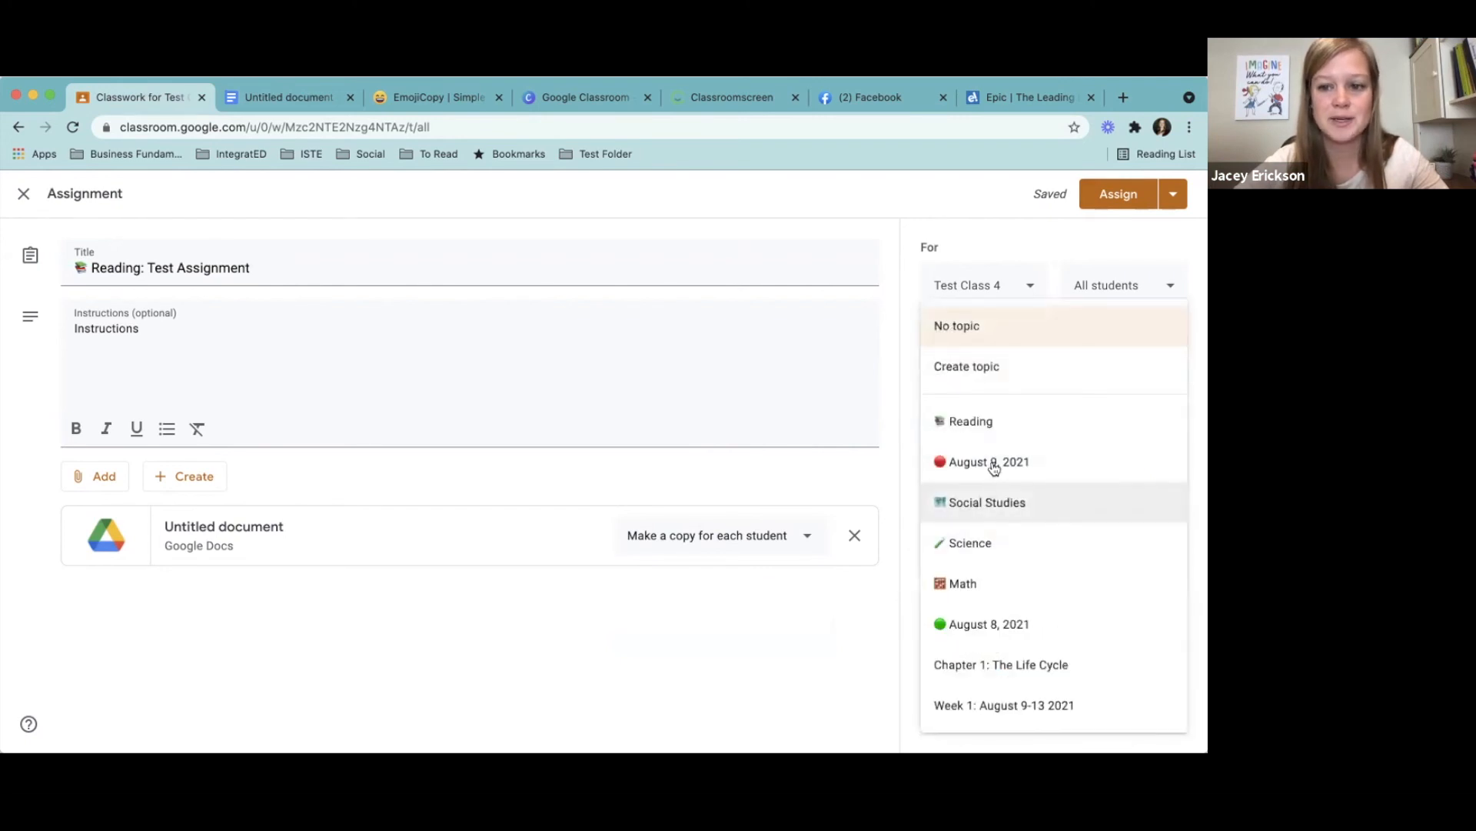
left_click(988, 635)
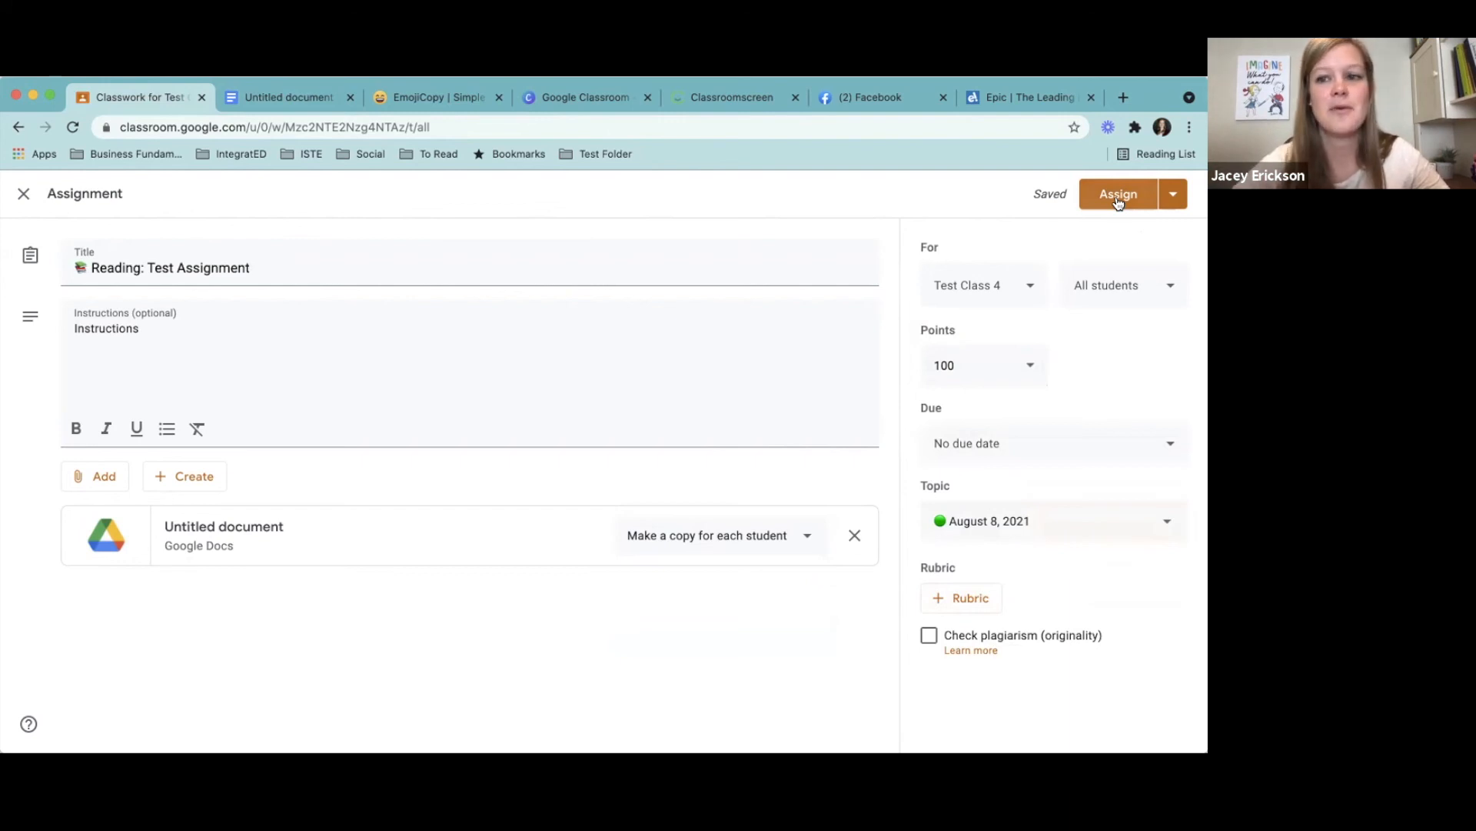
left_click(1174, 196)
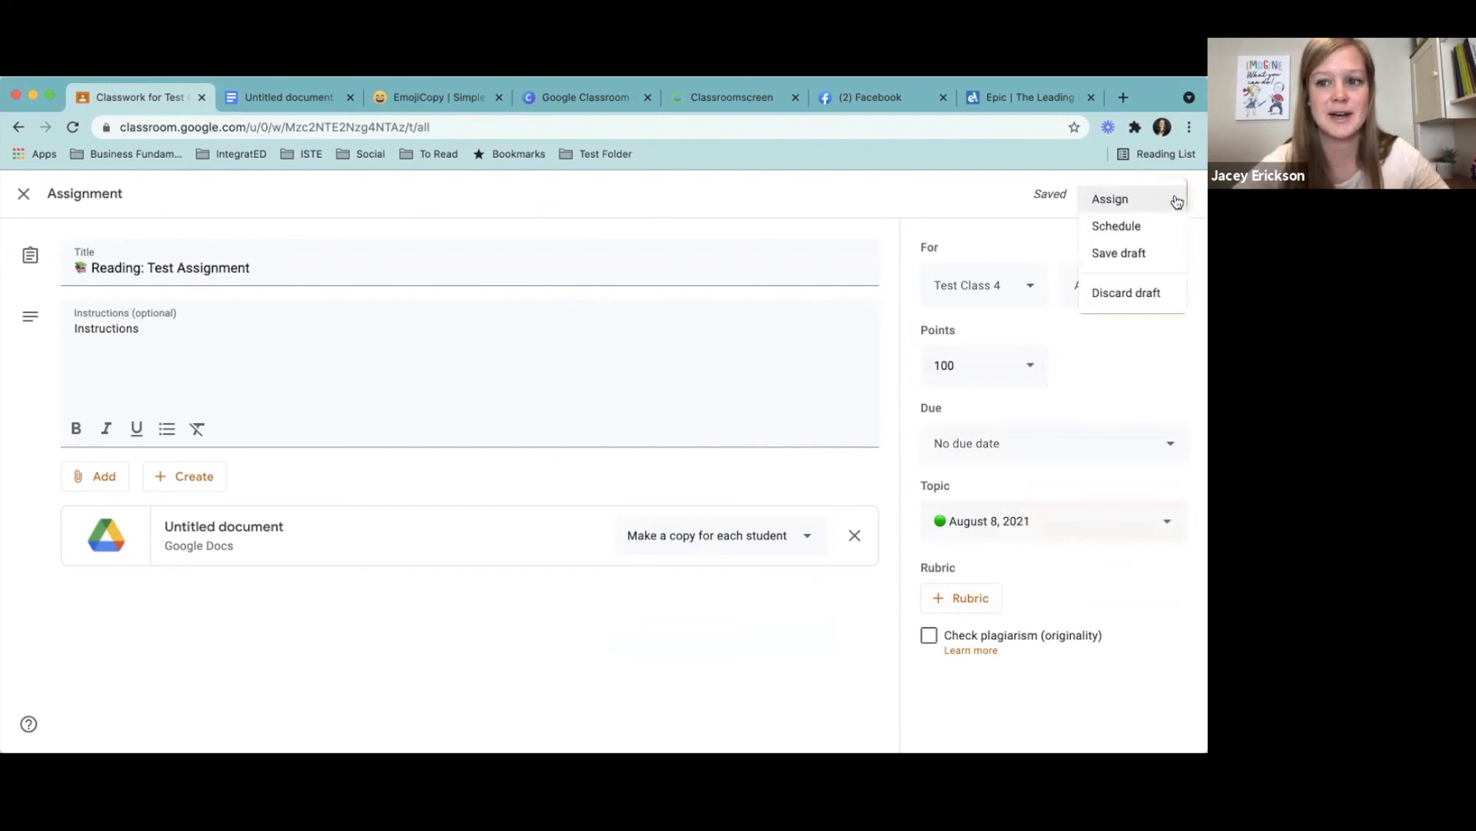
left_click(1119, 229)
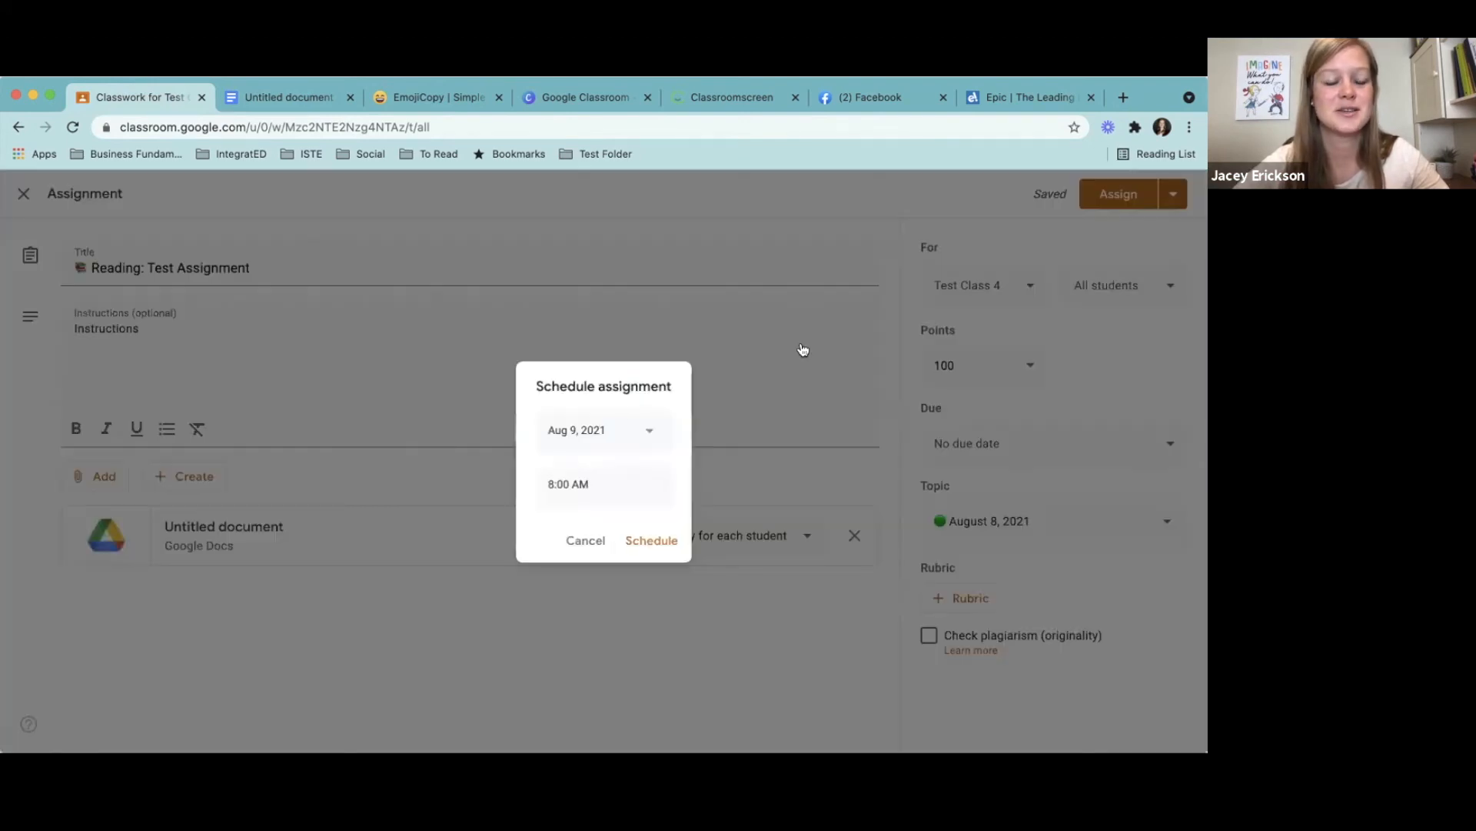
left_click(649, 433)
left_click(558, 538)
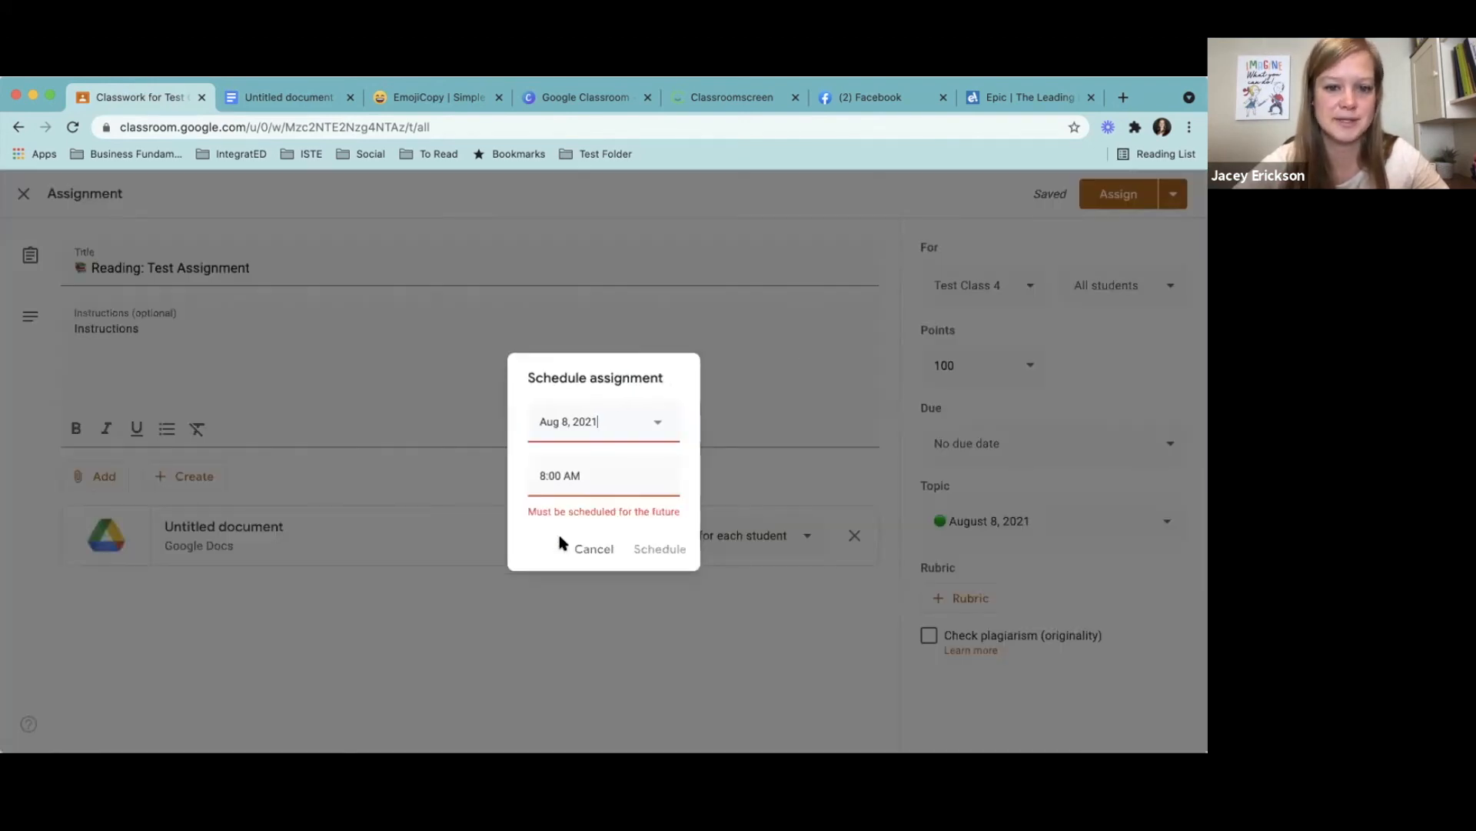
double_click(558, 479)
type("1")
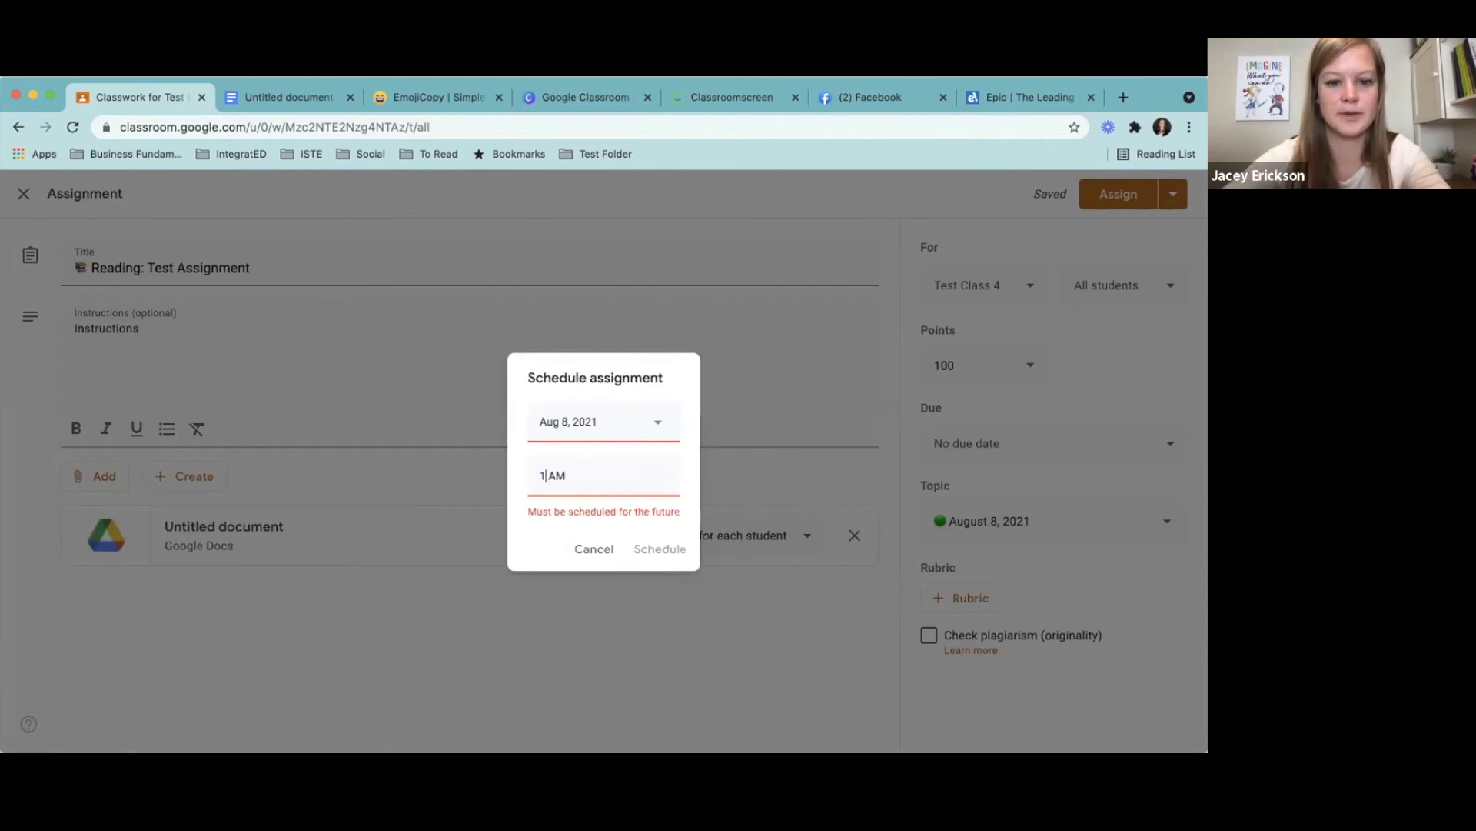
key("BackSpace")
type("3:00")
left_click(571, 476)
key("BackSpace")
type("PM")
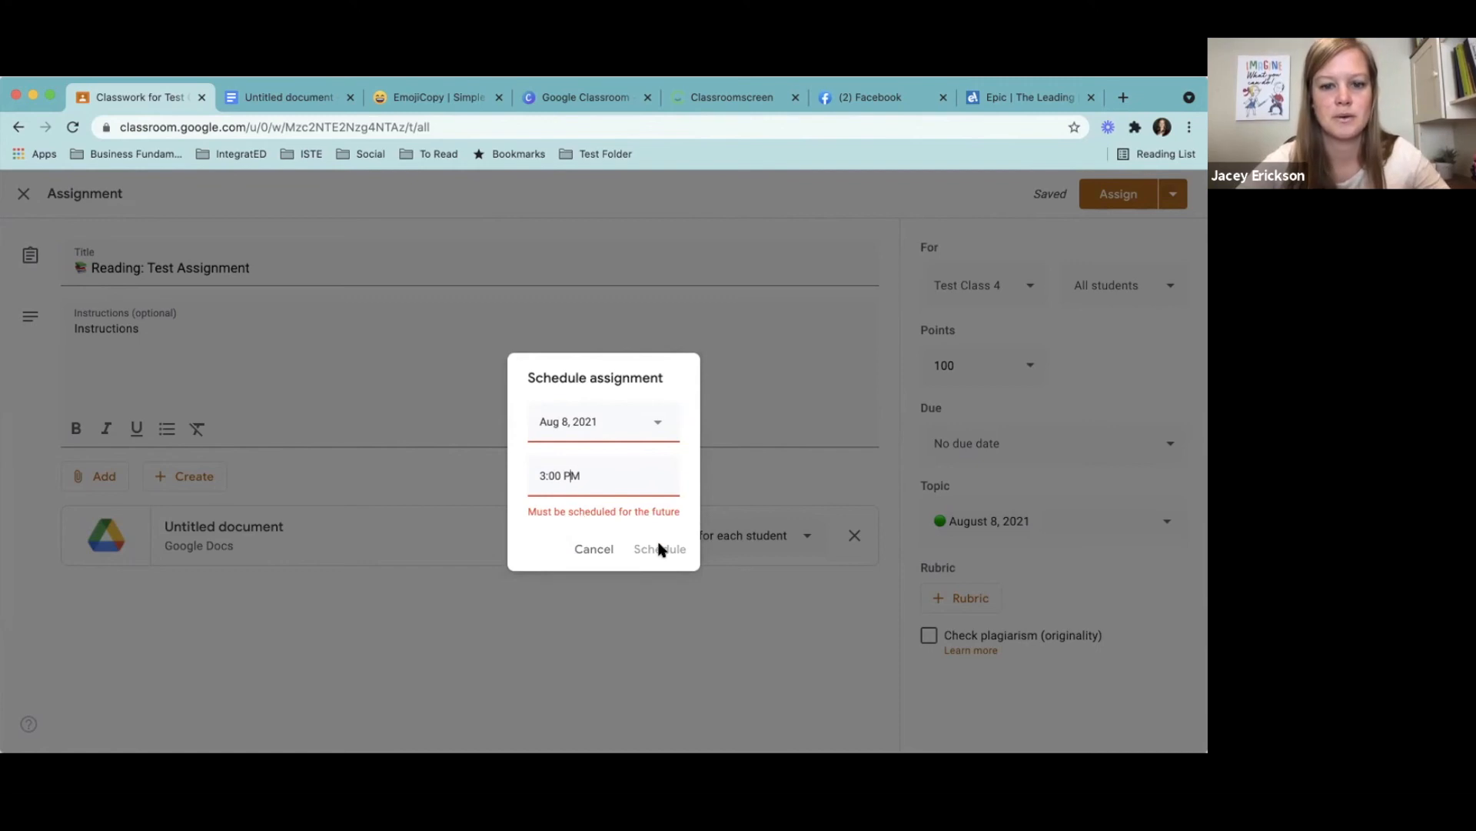
left_click(619, 422)
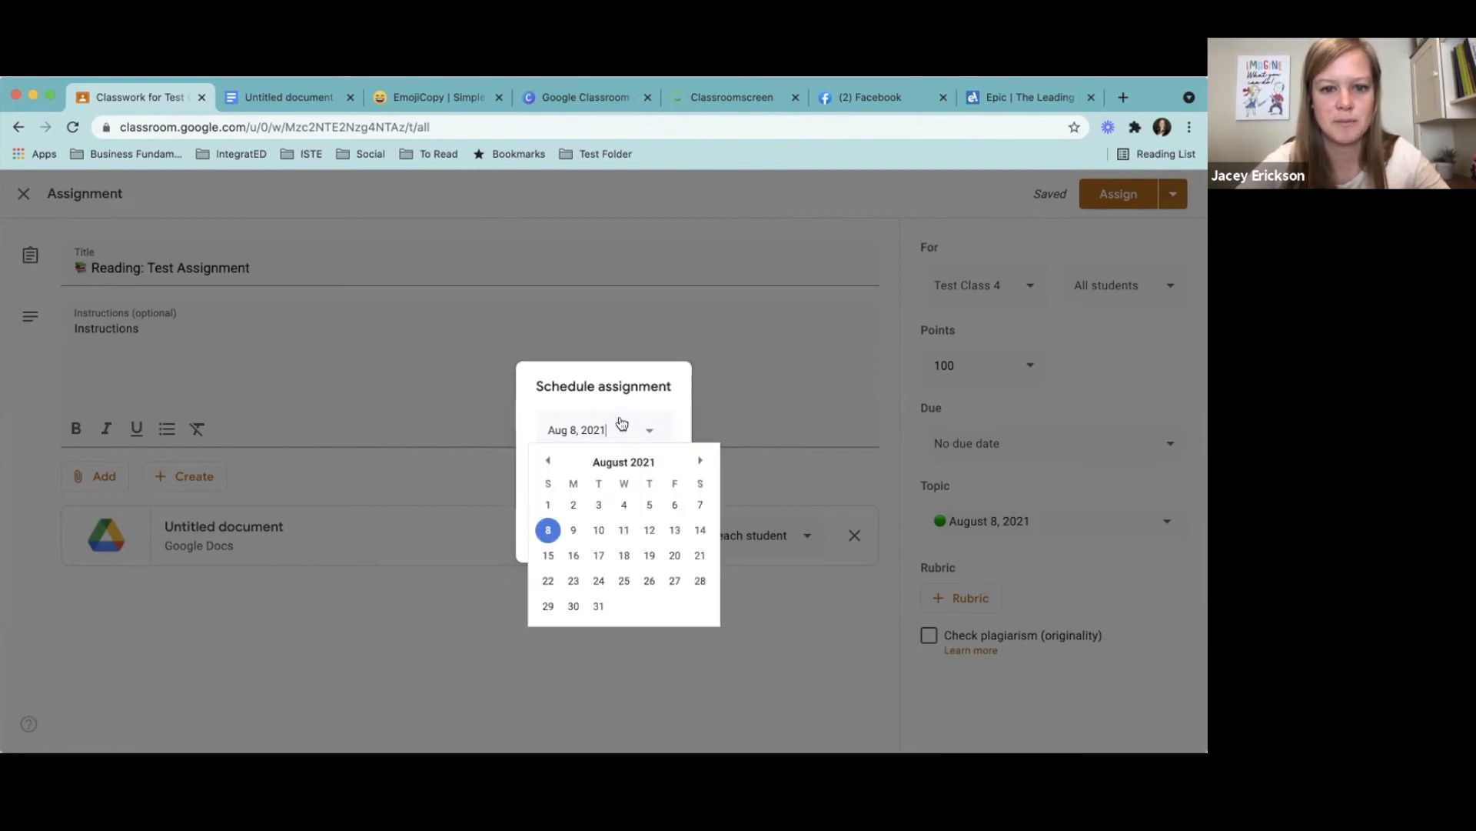
left_click(663, 394)
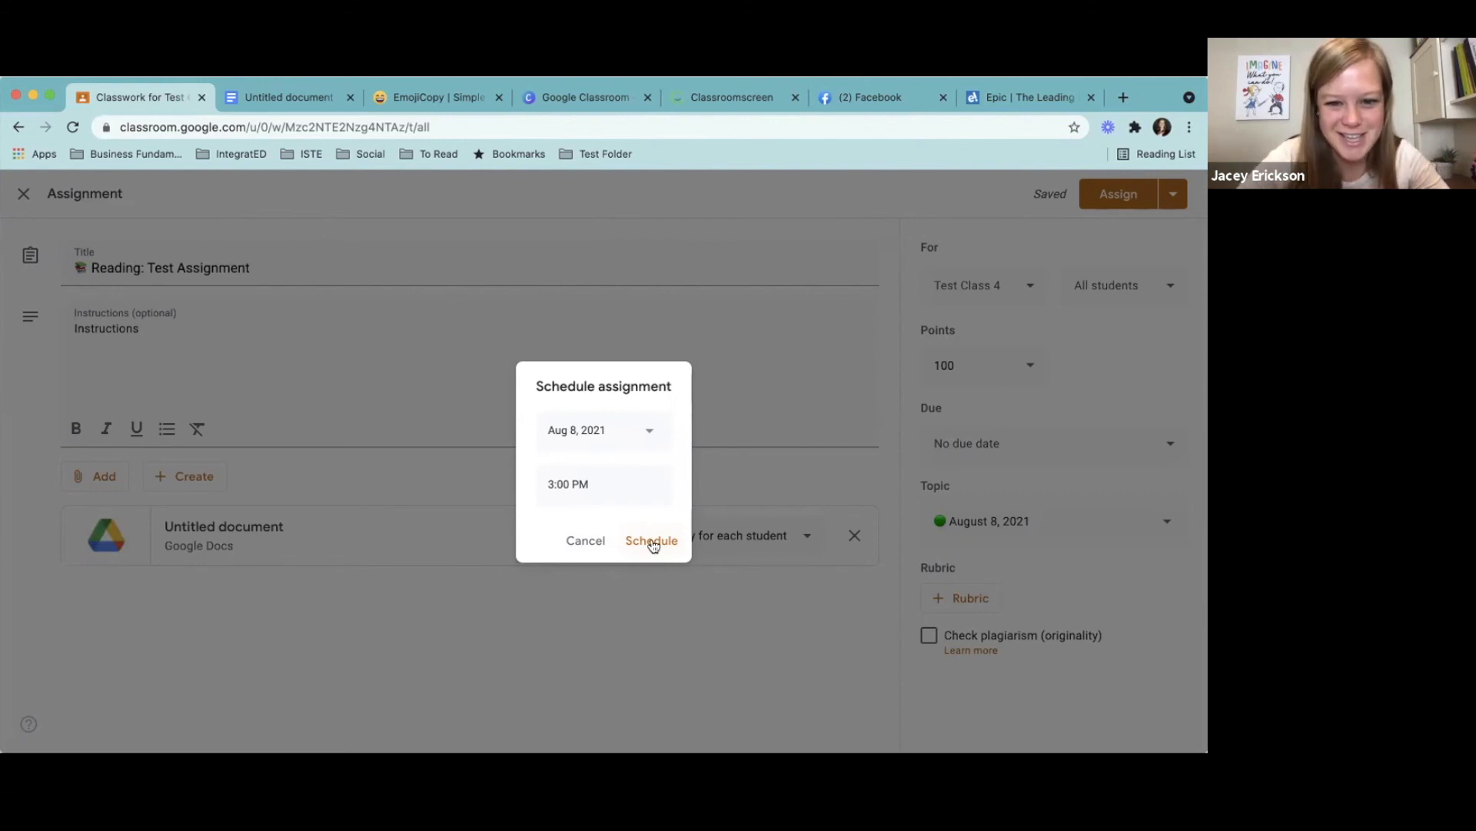
left_click(586, 540)
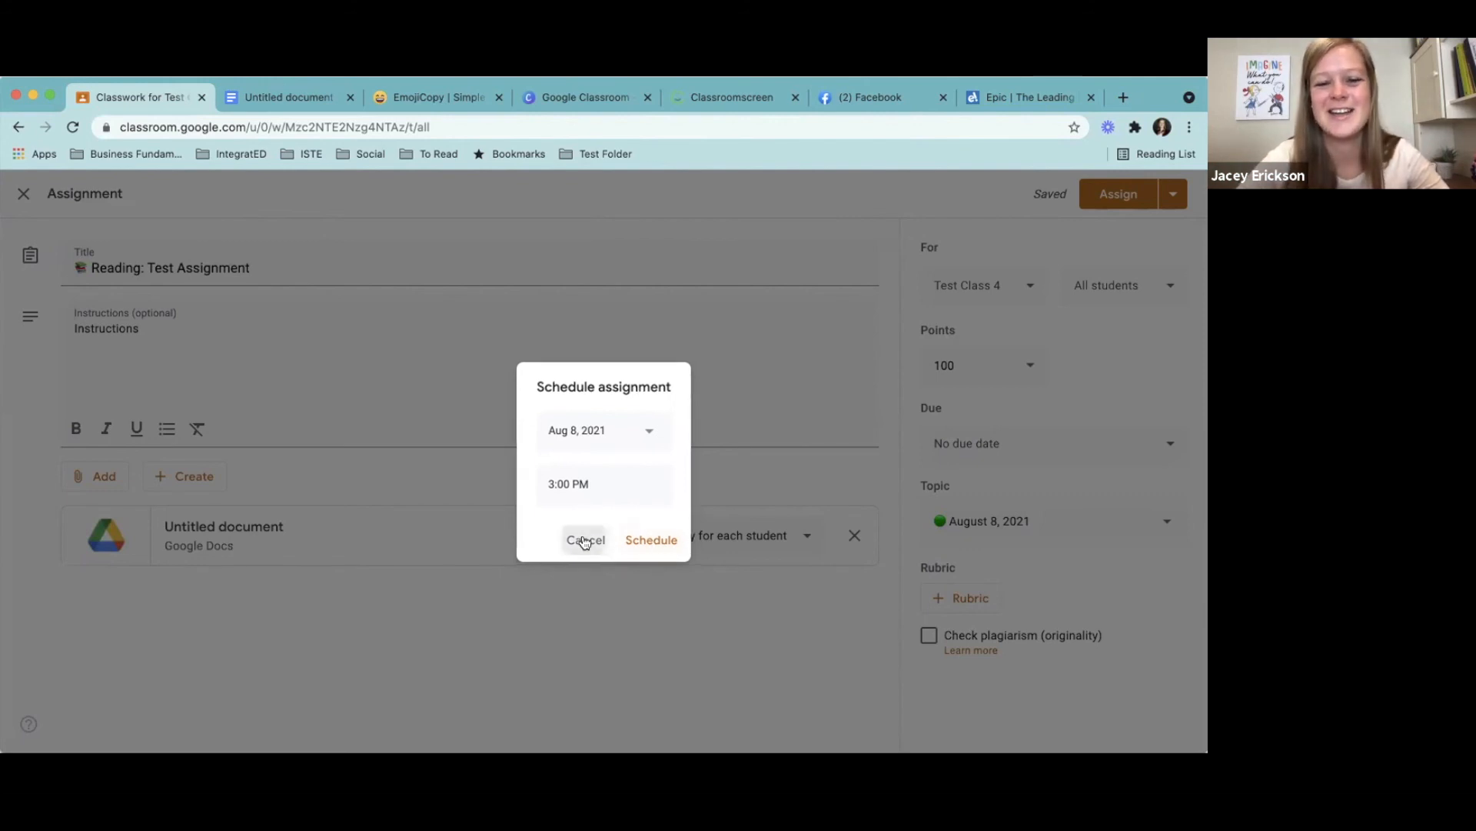
- Save the reading assignment as a draft and check the available actions for it and for the Reading: The Olympics assignment
left_click(1173, 196)
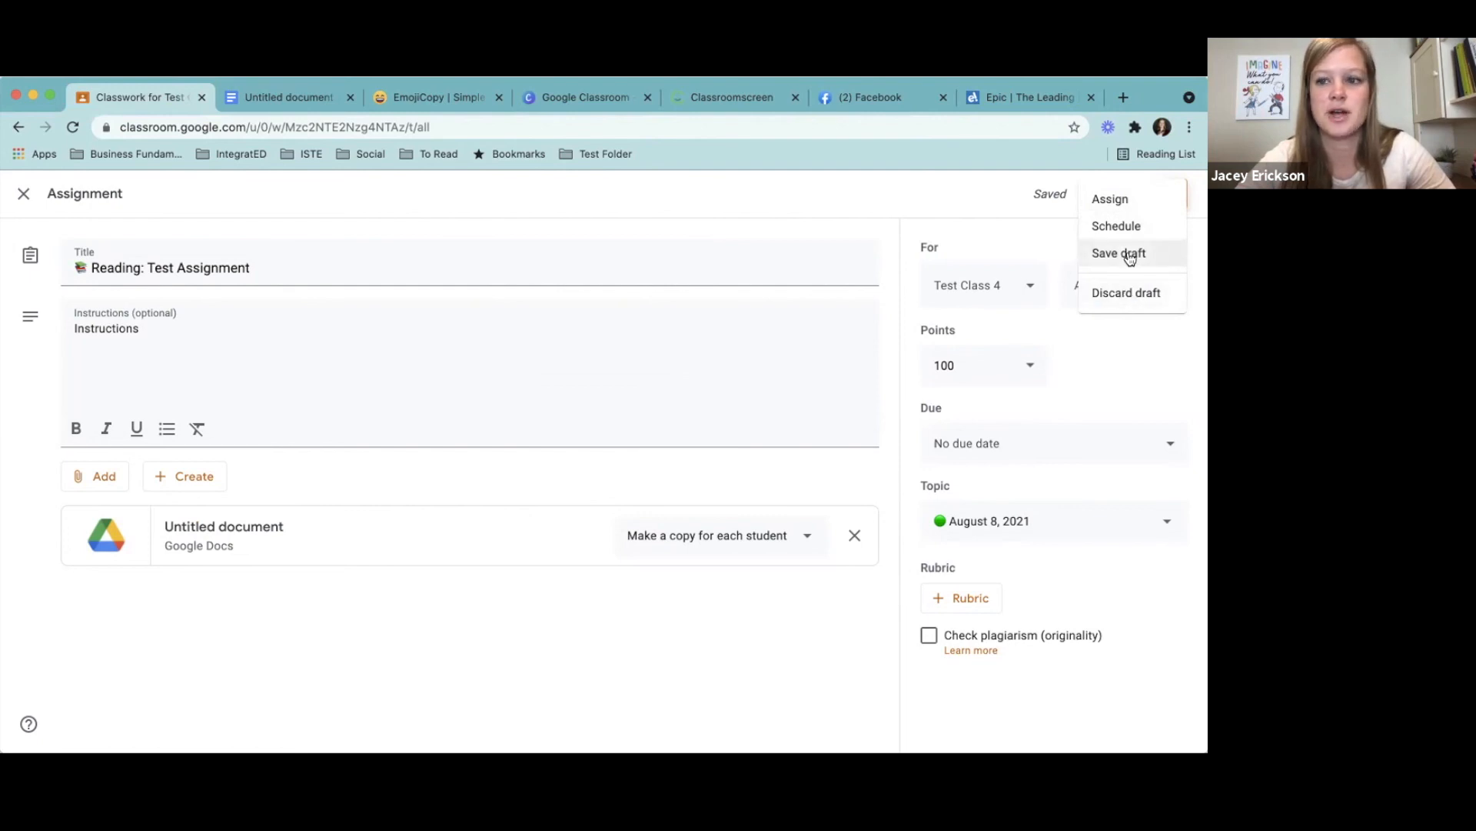
left_click(1129, 256)
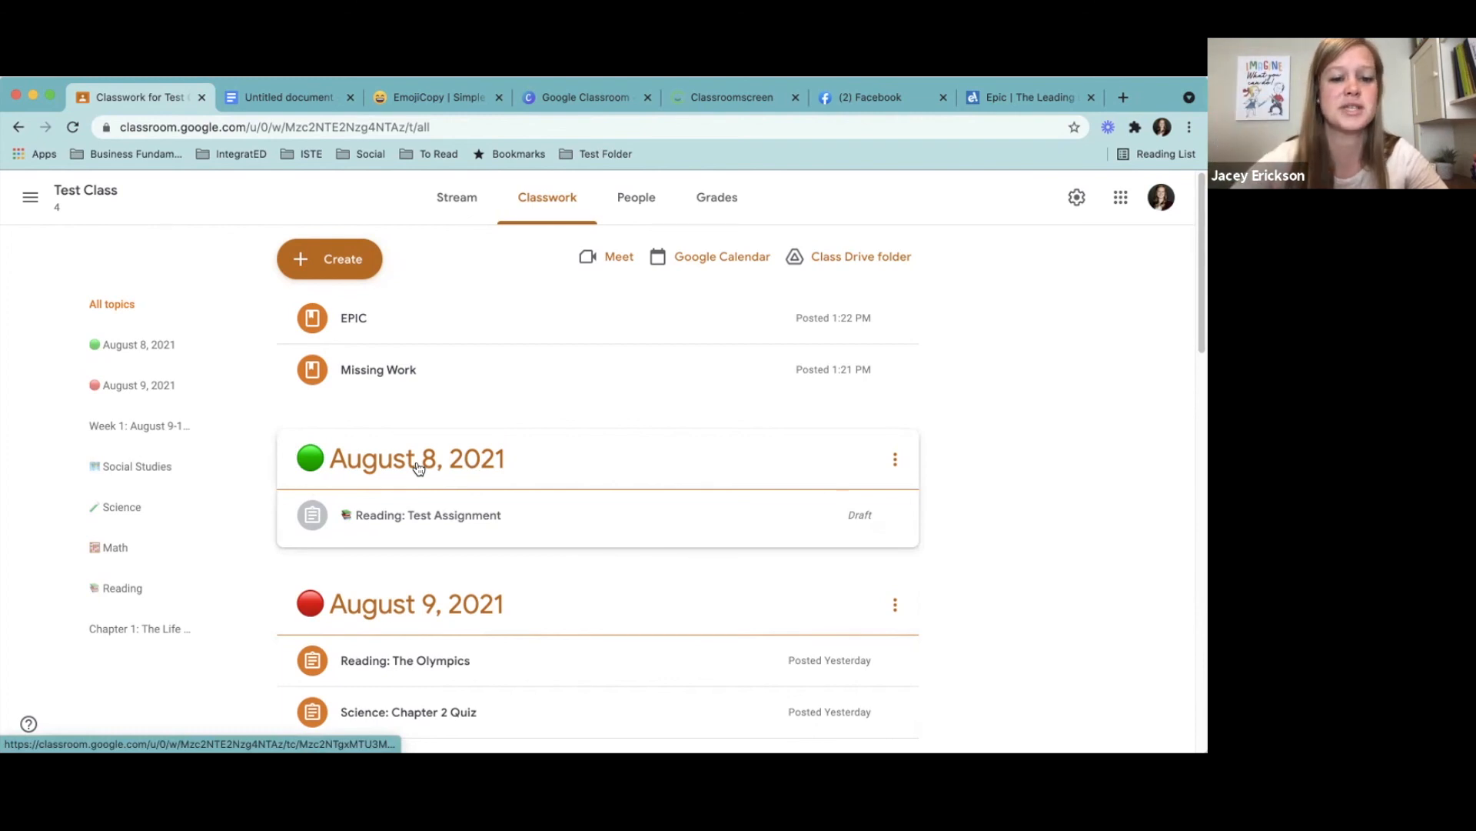
mouse_move(1198, 323)
left_mouse_down()
mouse_move(1204, 359)
mouse_move(1197, 346)
left_mouse_up()
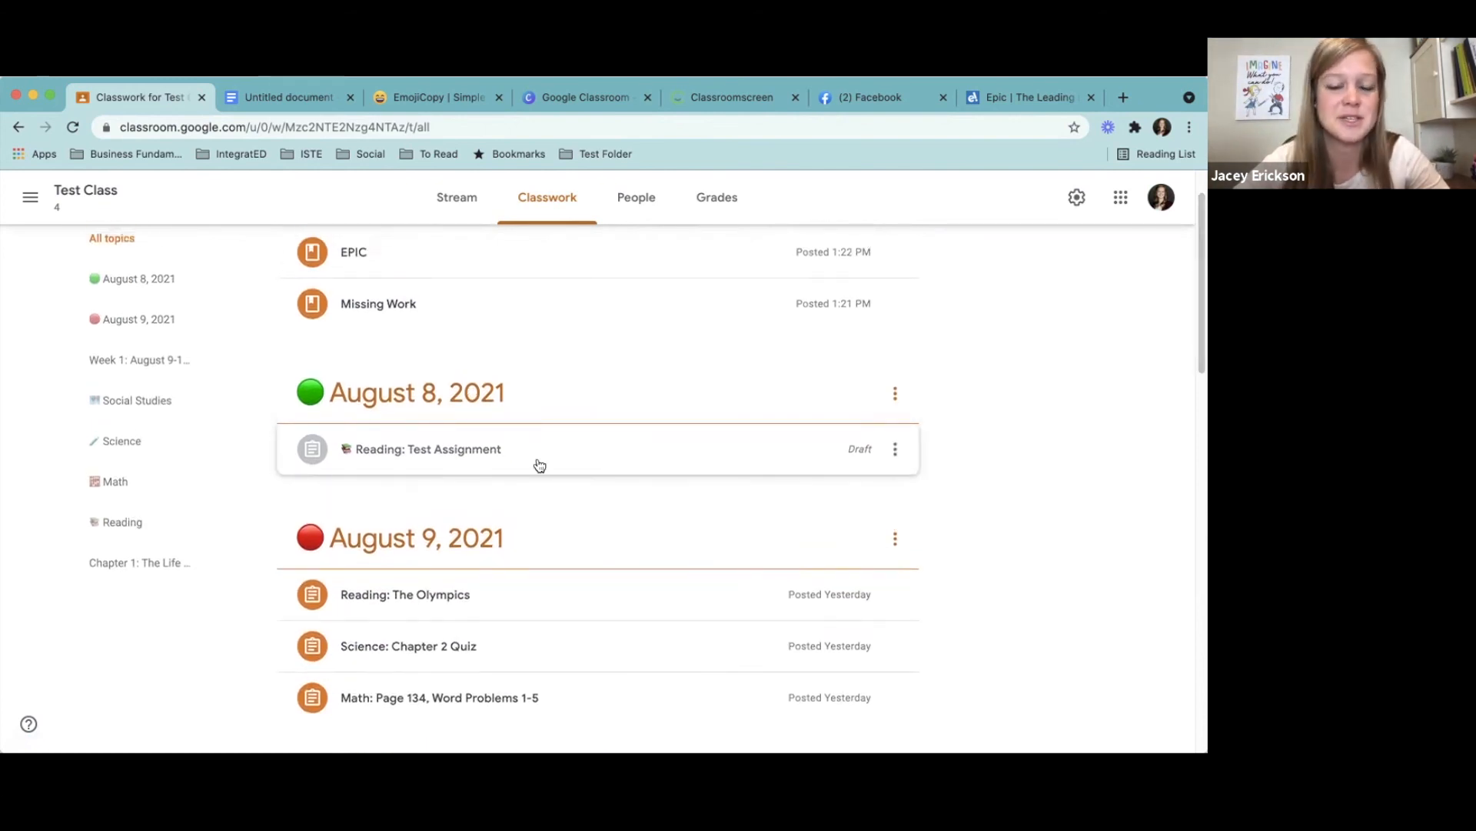
left_click(897, 450)
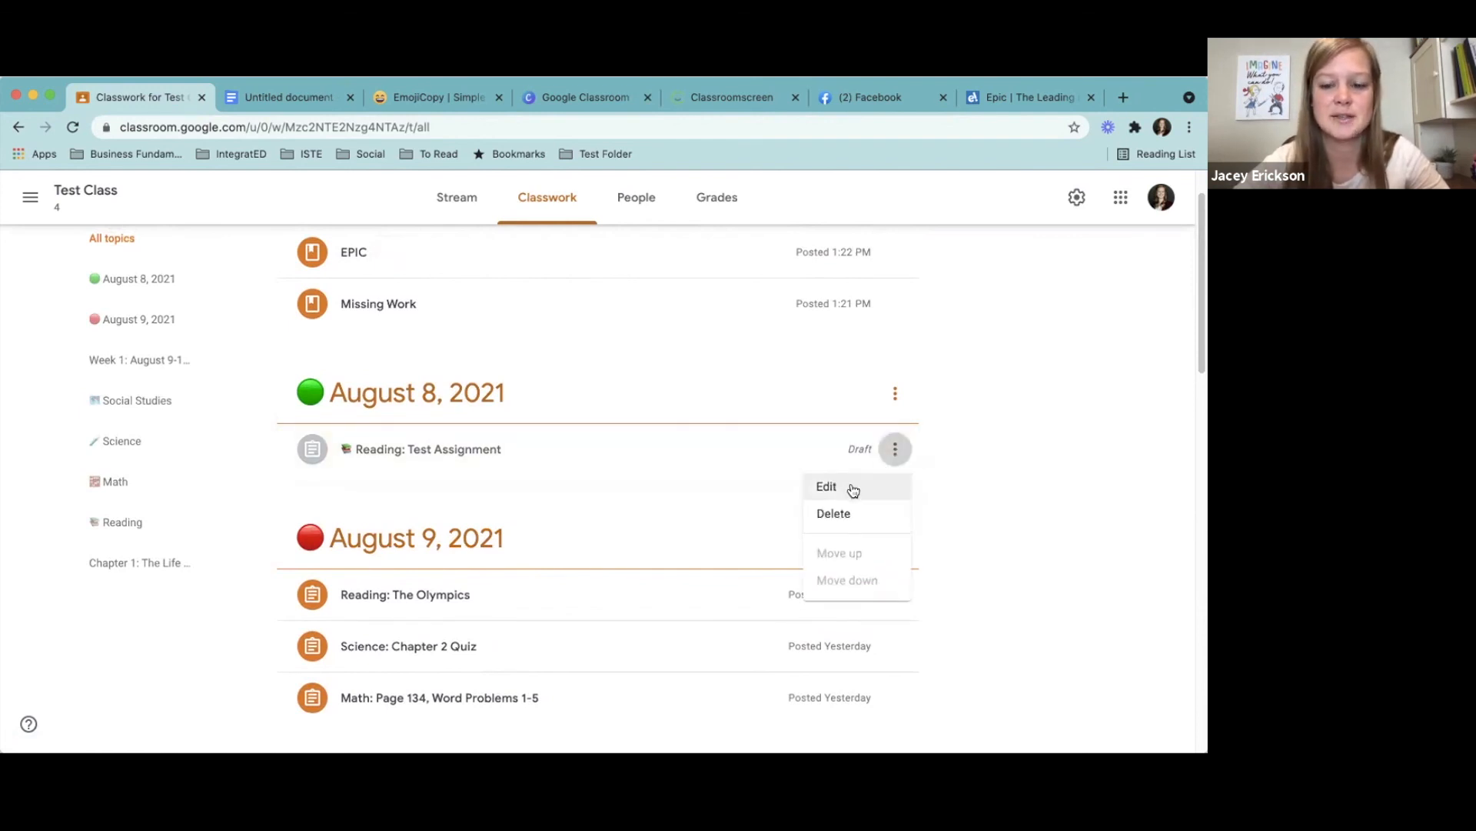
left_click(964, 624)
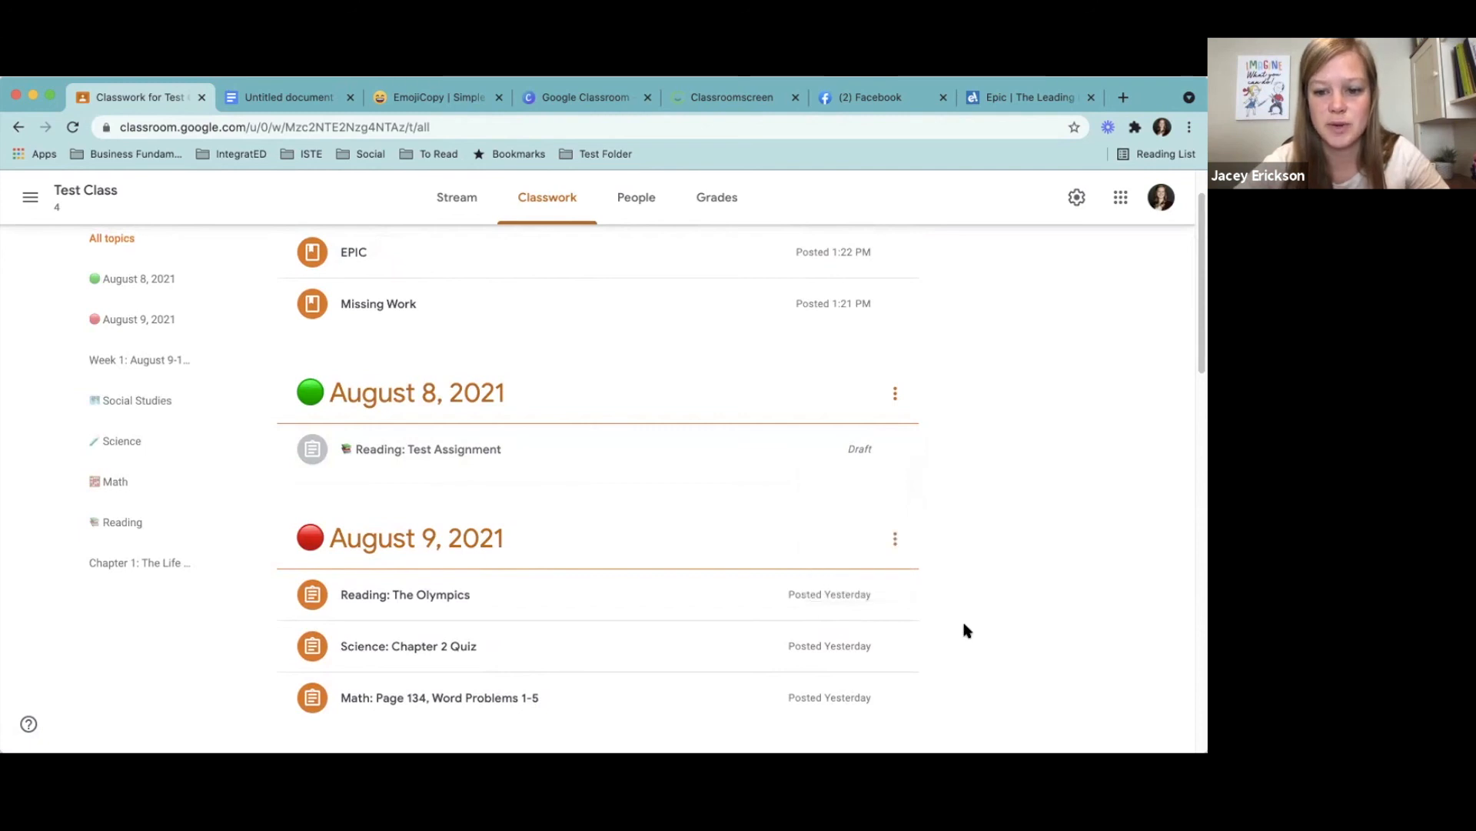
left_click(895, 596)
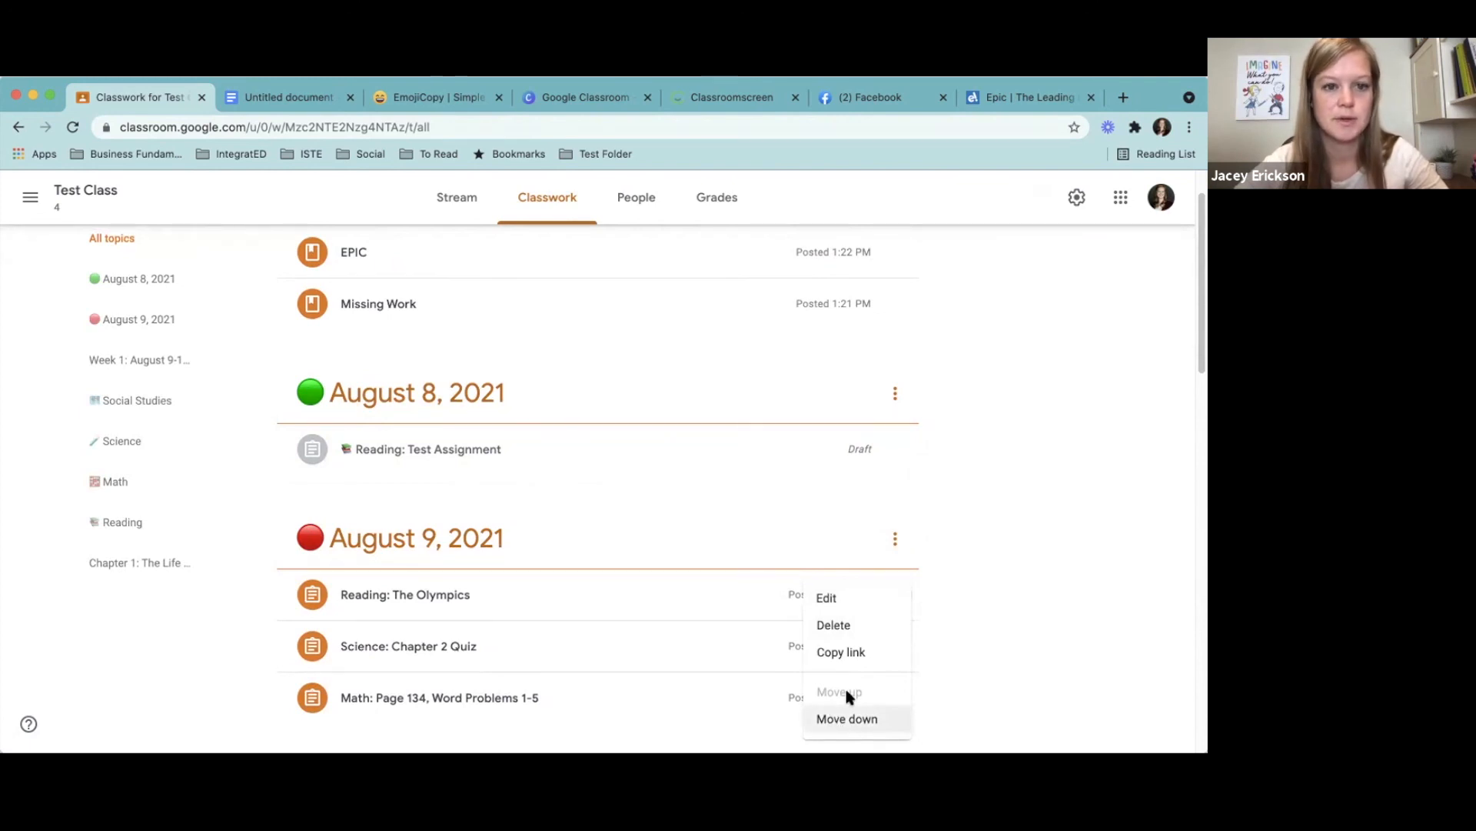
left_click(1061, 504)
- Create a new assignment titled "August 12: New Assignment"
left_click_drag(1200, 320, 1201, 471)
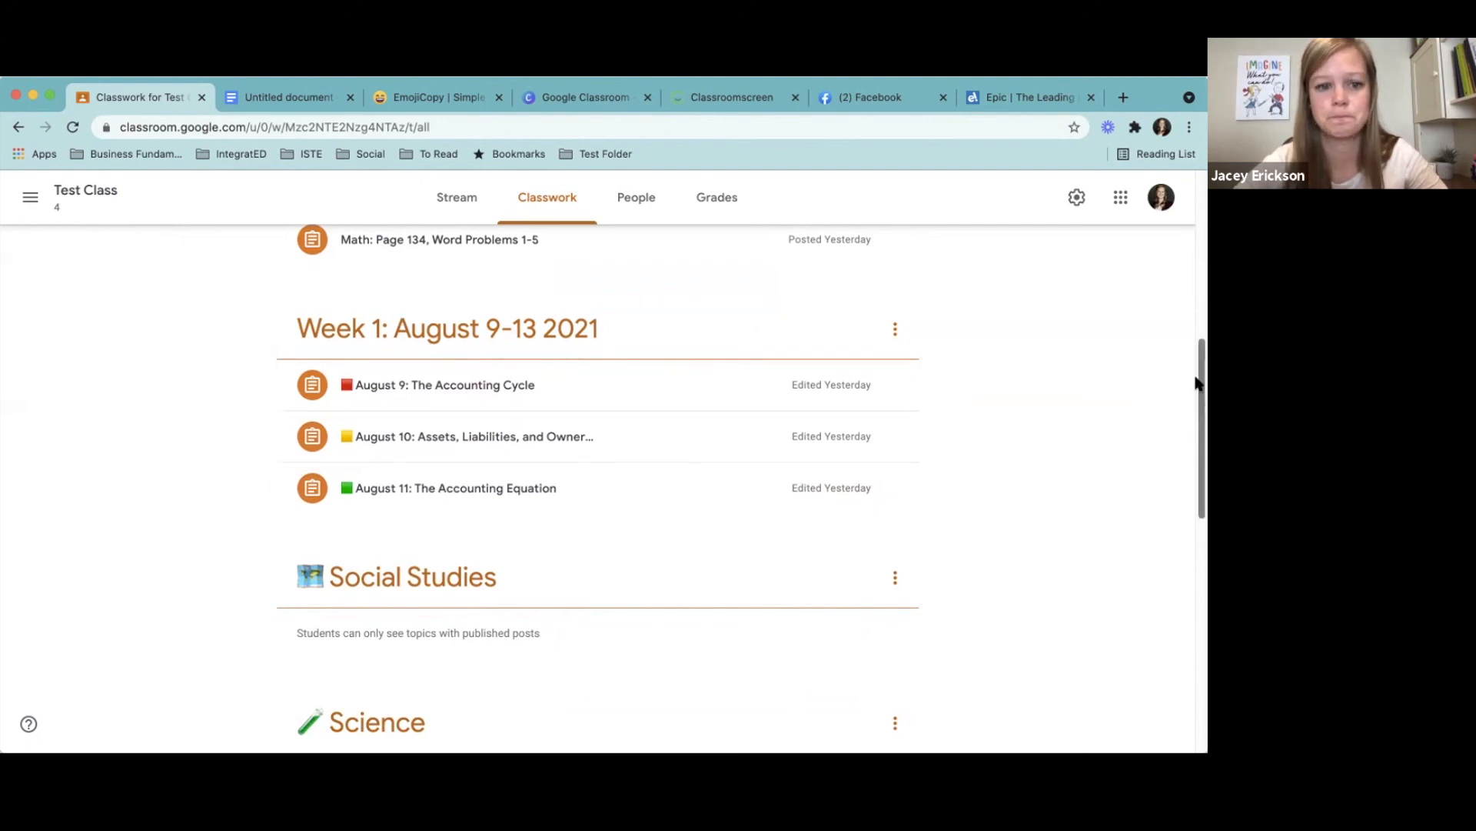
left_click_drag(1200, 434, 1192, 264)
left_click(339, 260)
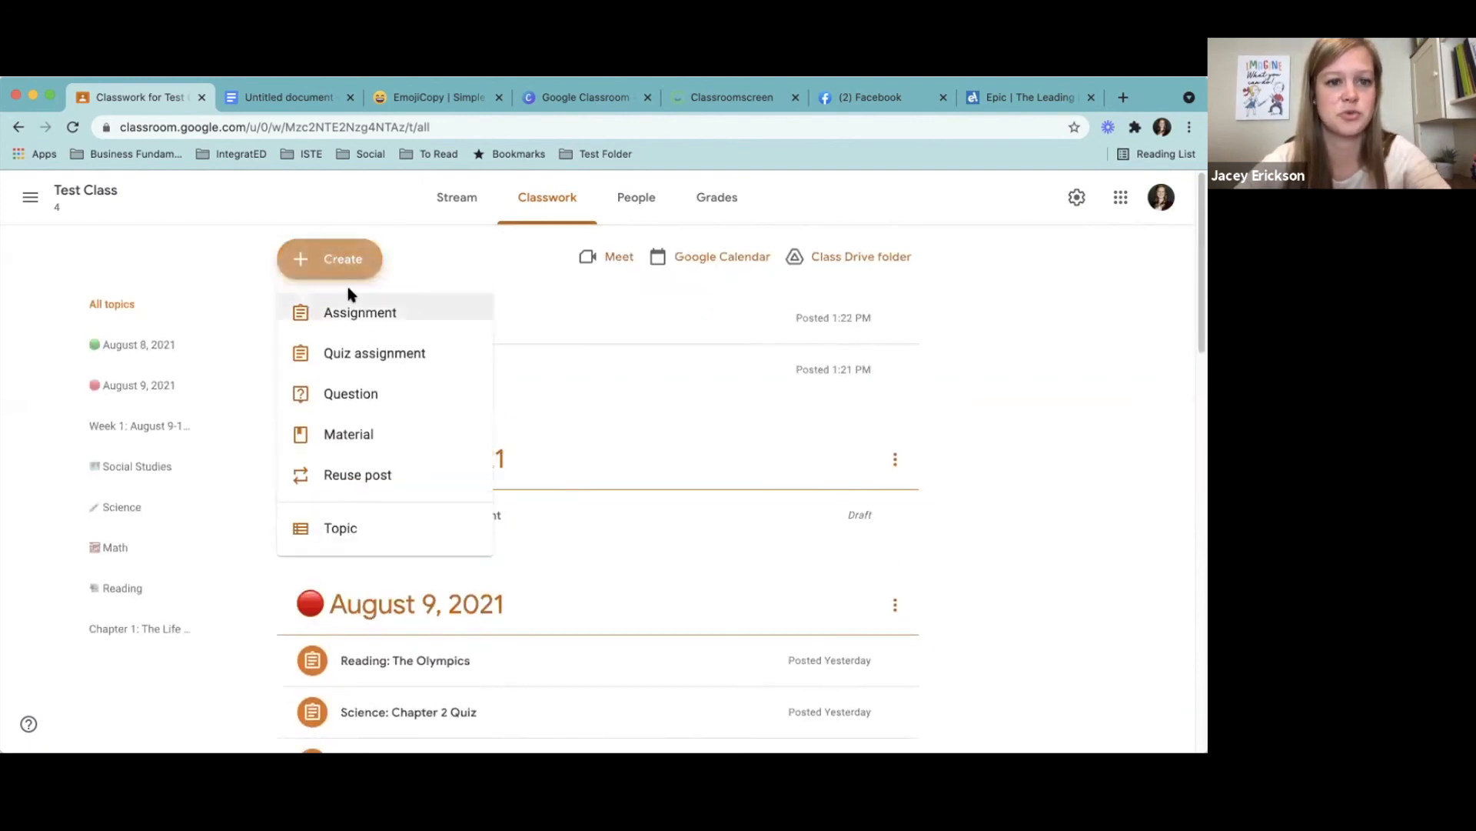
left_click(356, 313)
type("August 12: New Assignment")
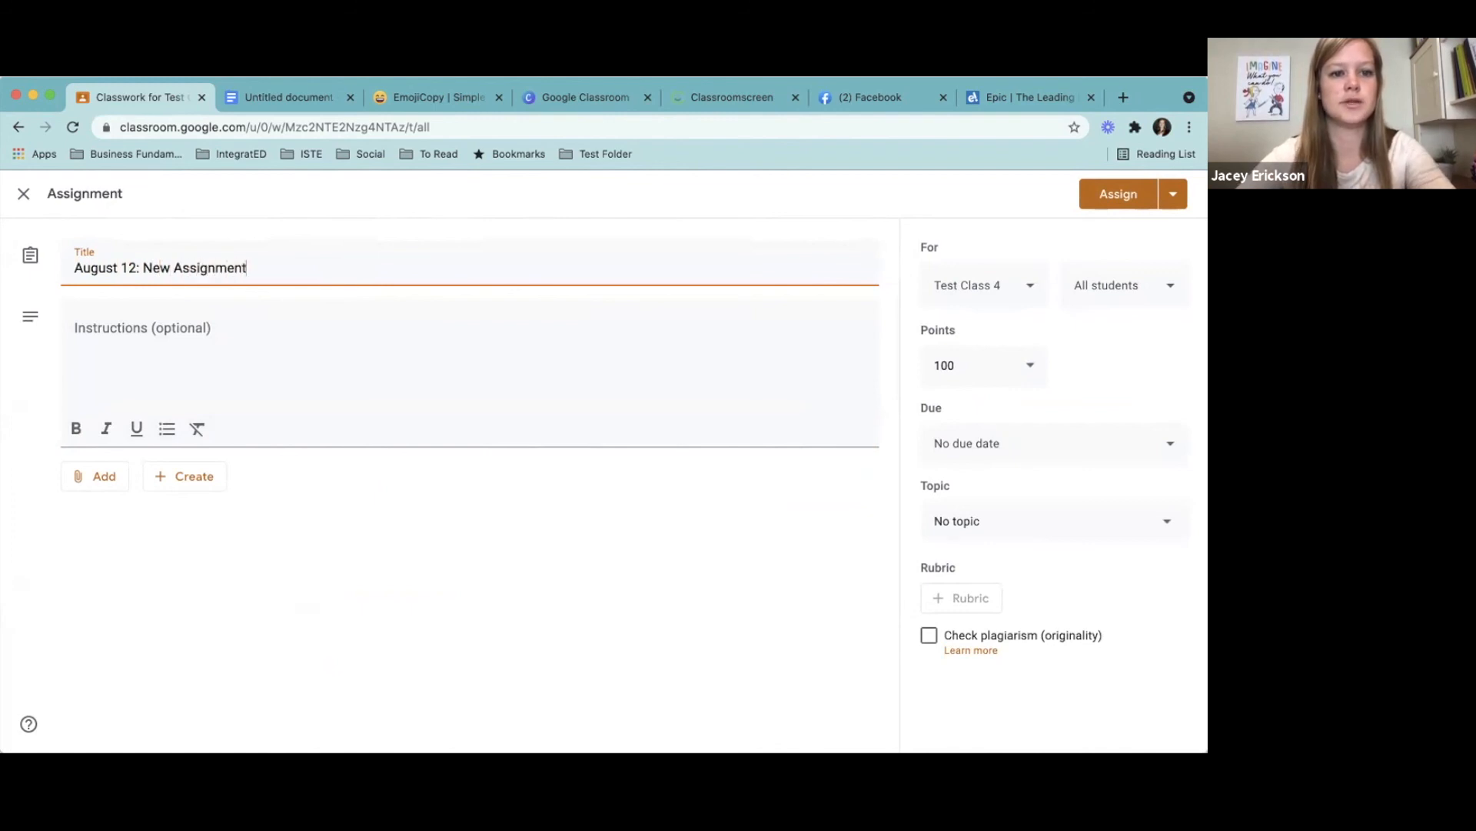
- File the August 12 assignment under the Week 1: August 9-13 2021 topic and assign it to the class
left_click(1012, 520)
left_click(1025, 704)
left_click(1131, 200)
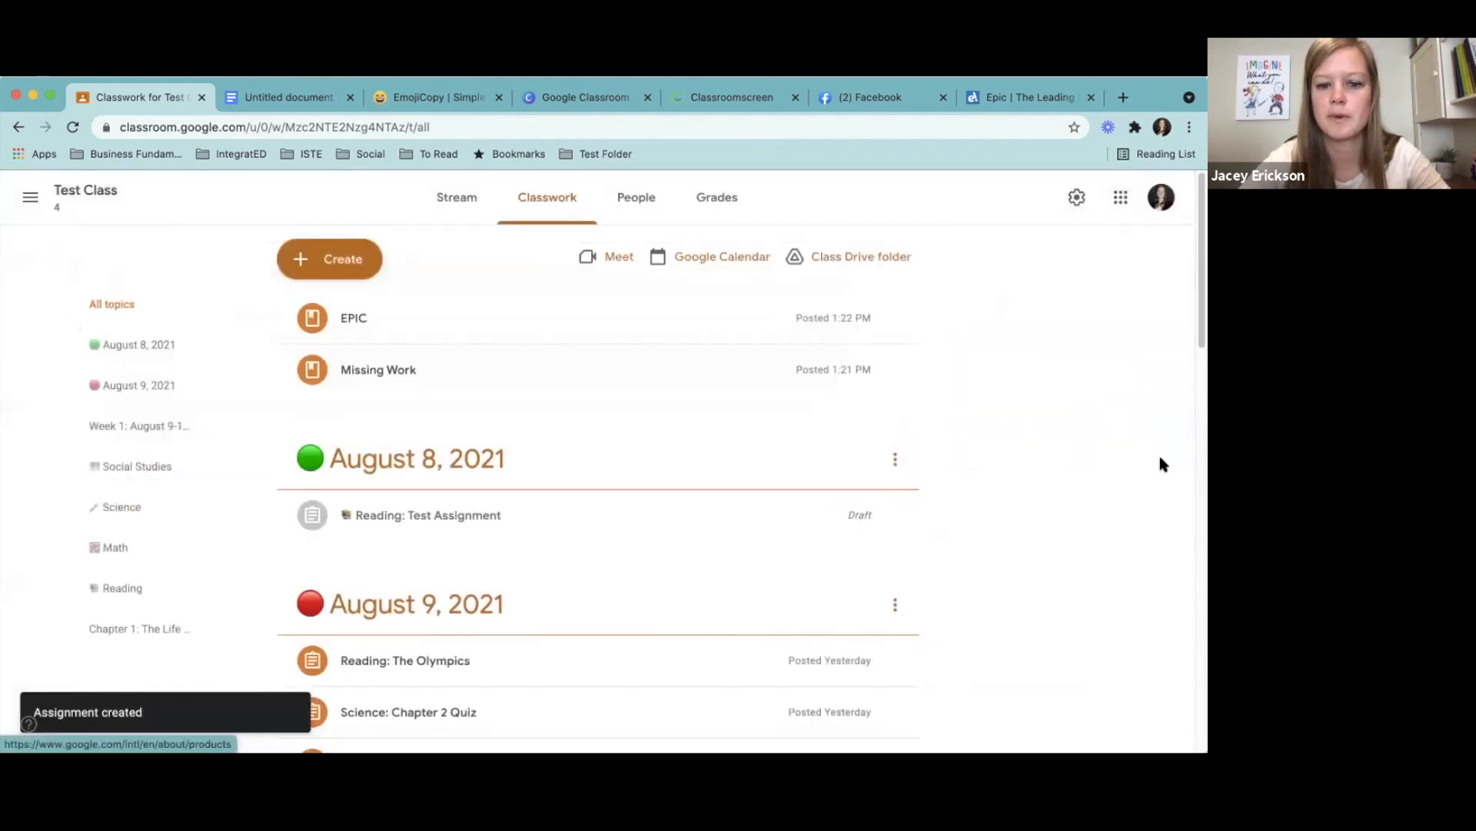
- Move the August 12 assignment below August 11: The Accounting Equation in the Week 1 topic
left_click_drag(1198, 281, 1201, 439)
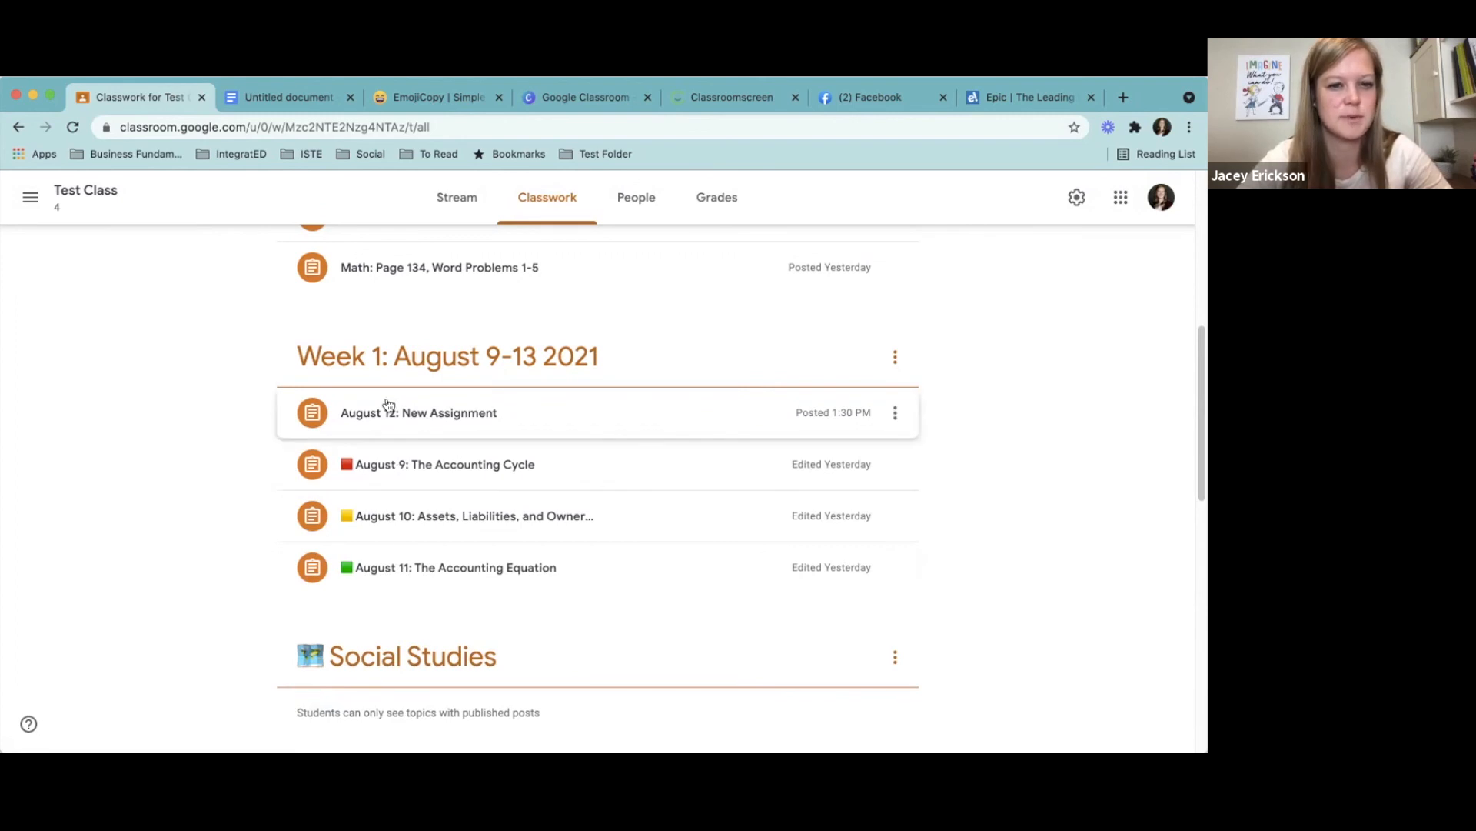
left_click_drag(395, 412, 423, 570)
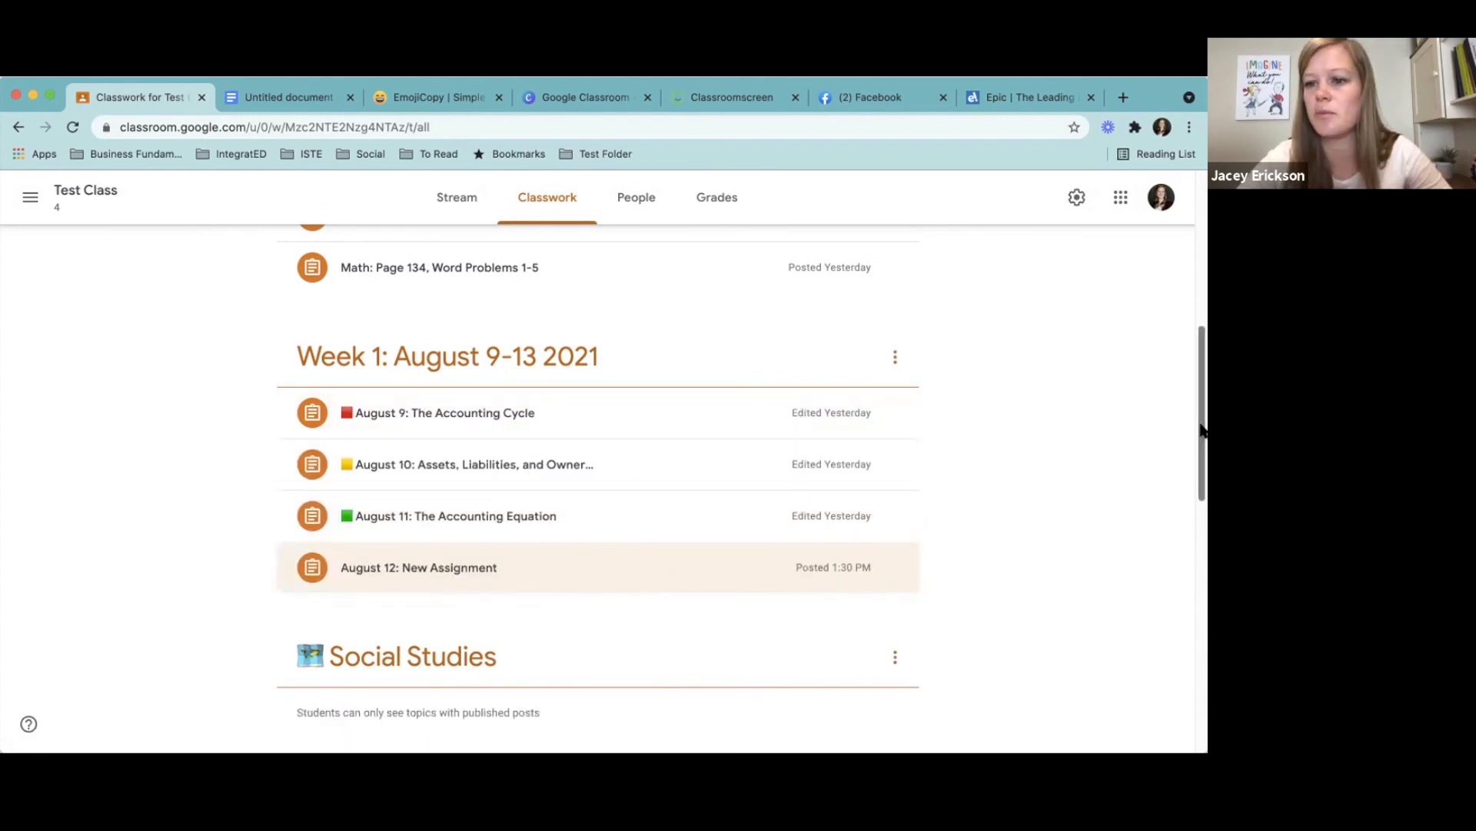
- Create another assignment titled "August 13: New Assignment"
left_click_drag(1203, 422, 1187, 150)
left_click(350, 264)
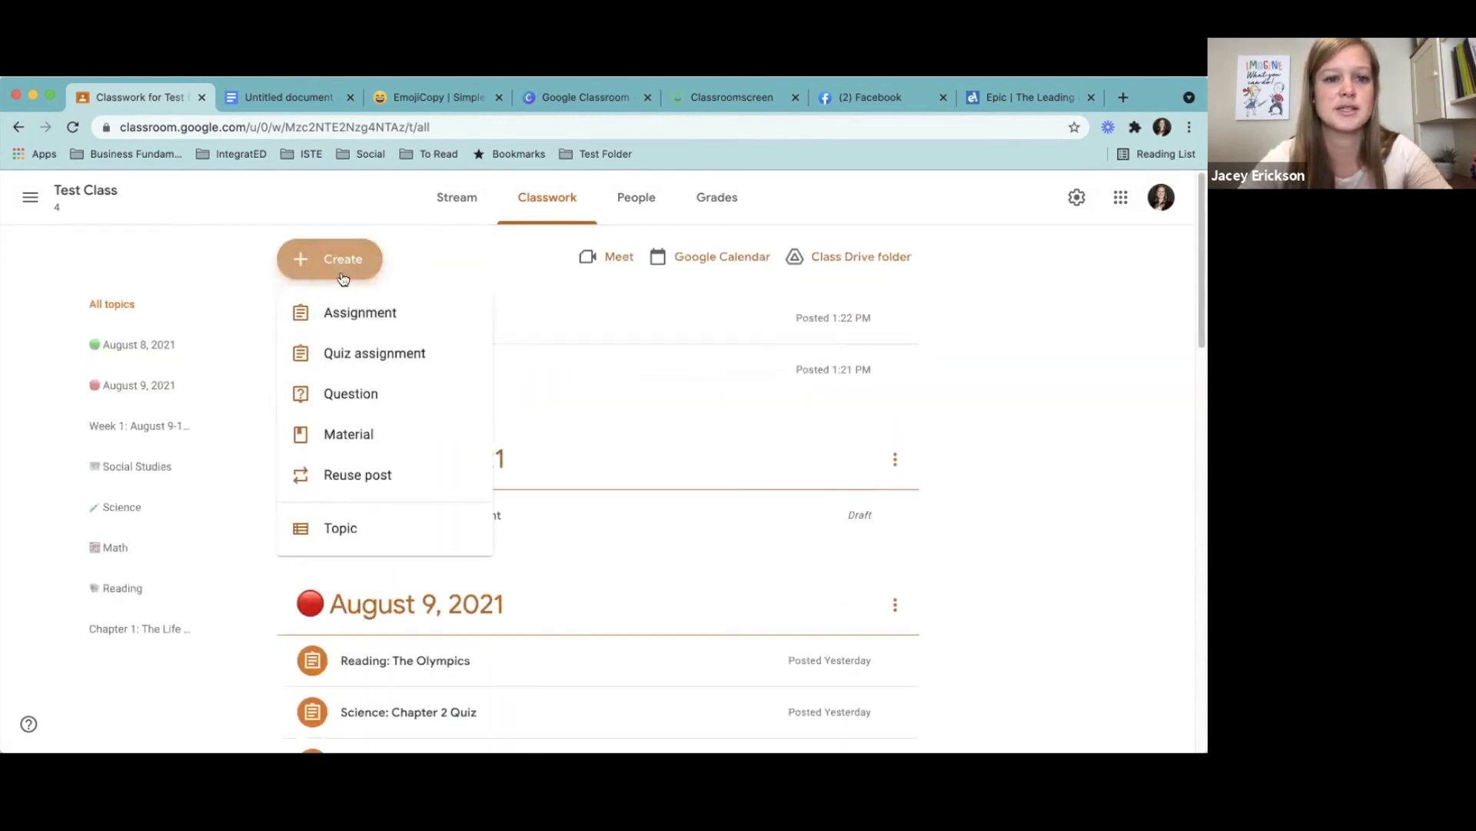
left_click(481, 317)
type("Augu")
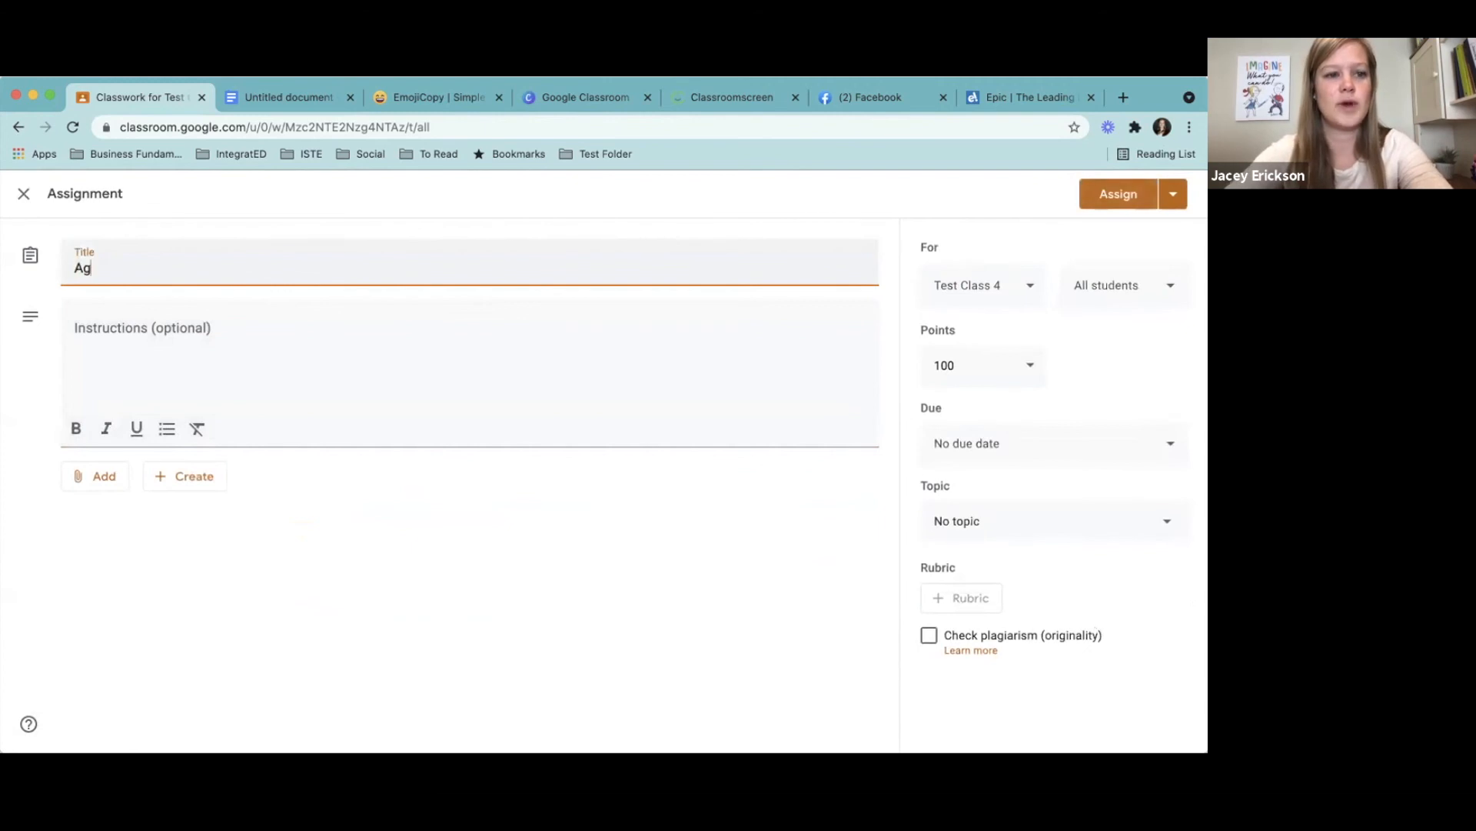
type("st")
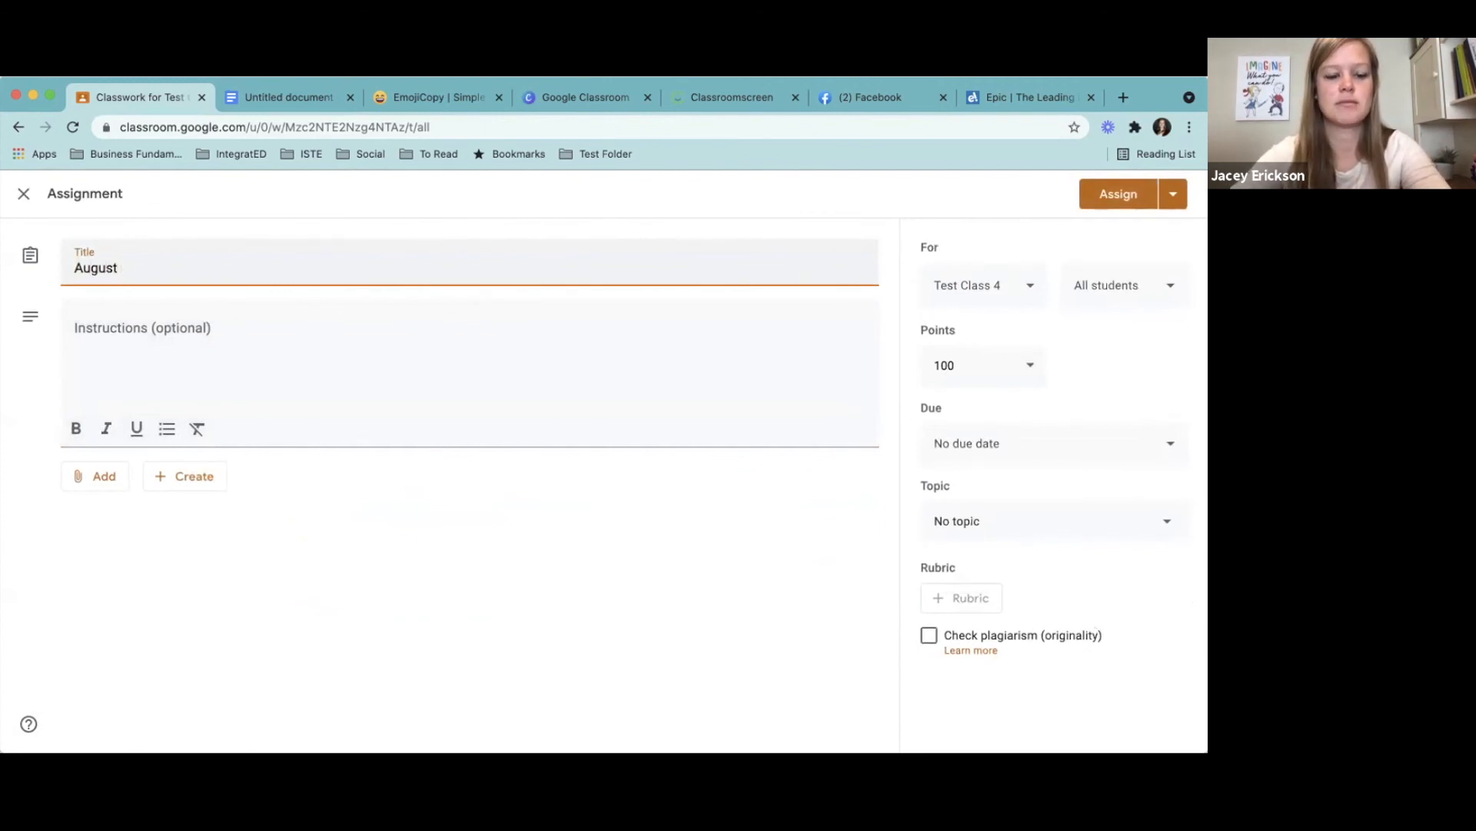
type(" 13: New Assignment")
- Schedule the August 13 assignment for Aug 13, 2021 at 8:00 AM
left_click(1173, 195)
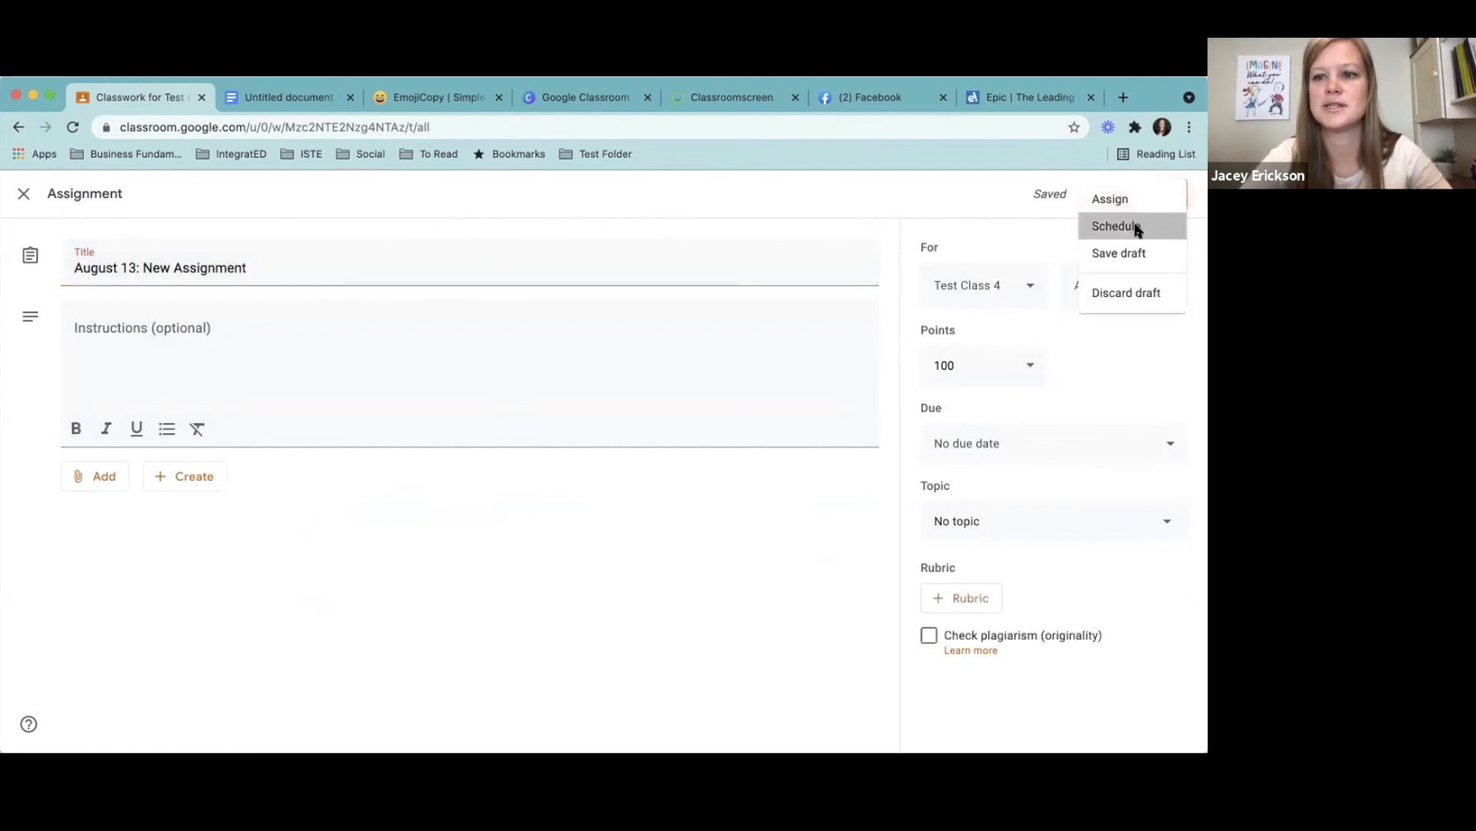
left_click(1138, 224)
left_click(611, 428)
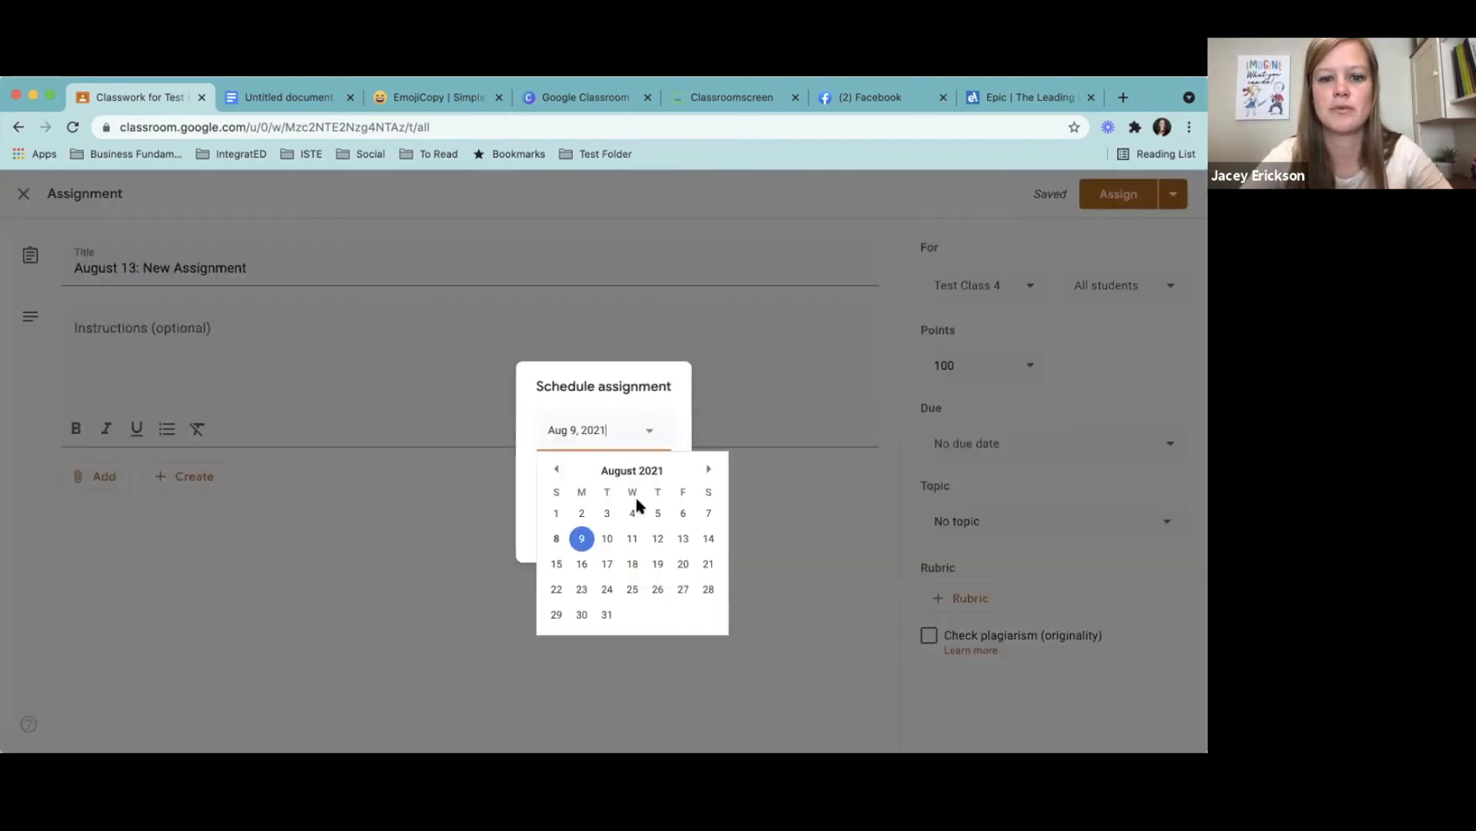
left_click(681, 536)
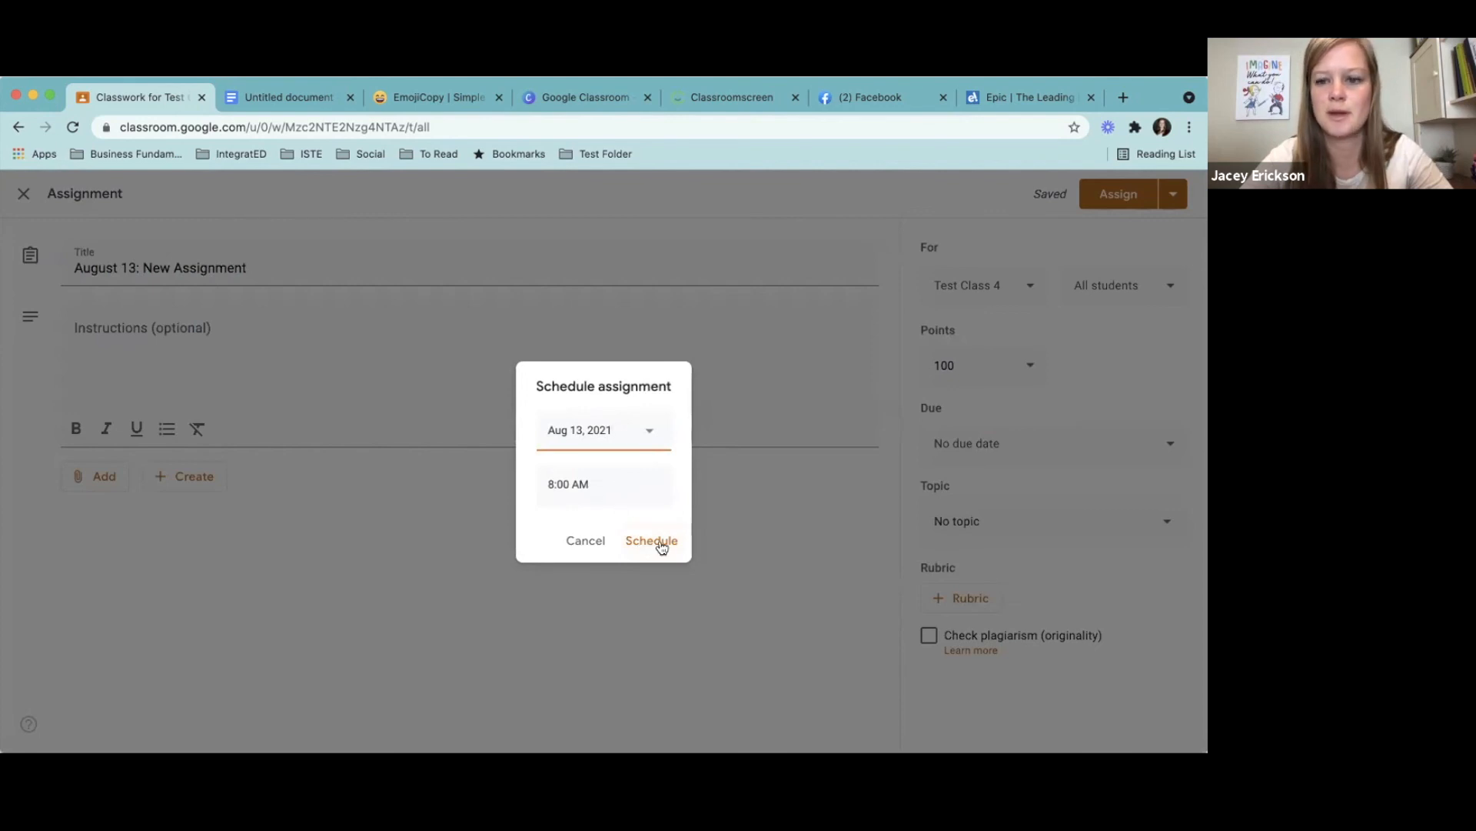
left_click(659, 541)
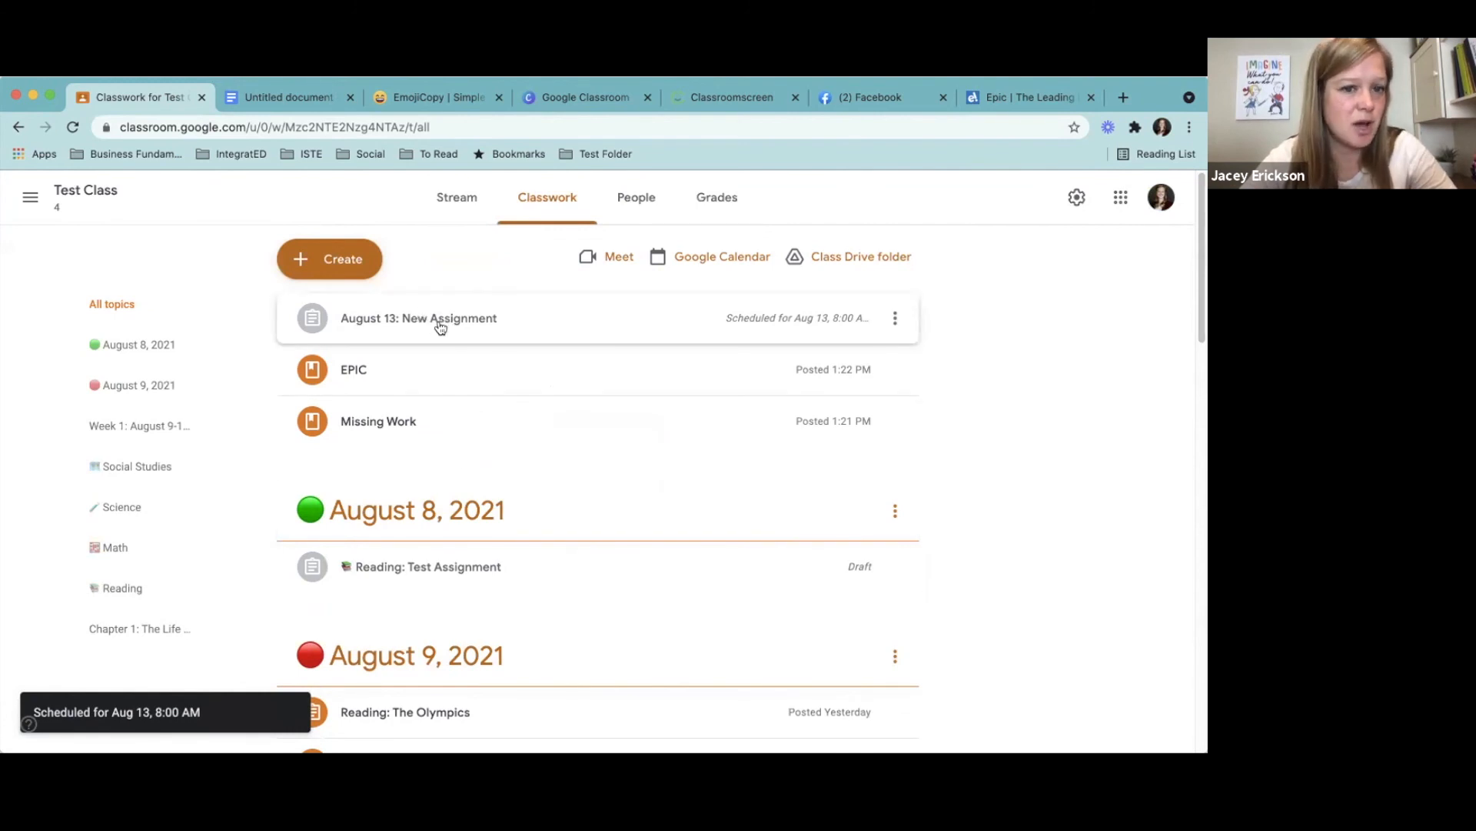
- Move the scheduled August 13 assignment into the Week 1: August 9-13 2021 topic, below the August 12 assignment
left_click_drag(451, 320, 484, 603)
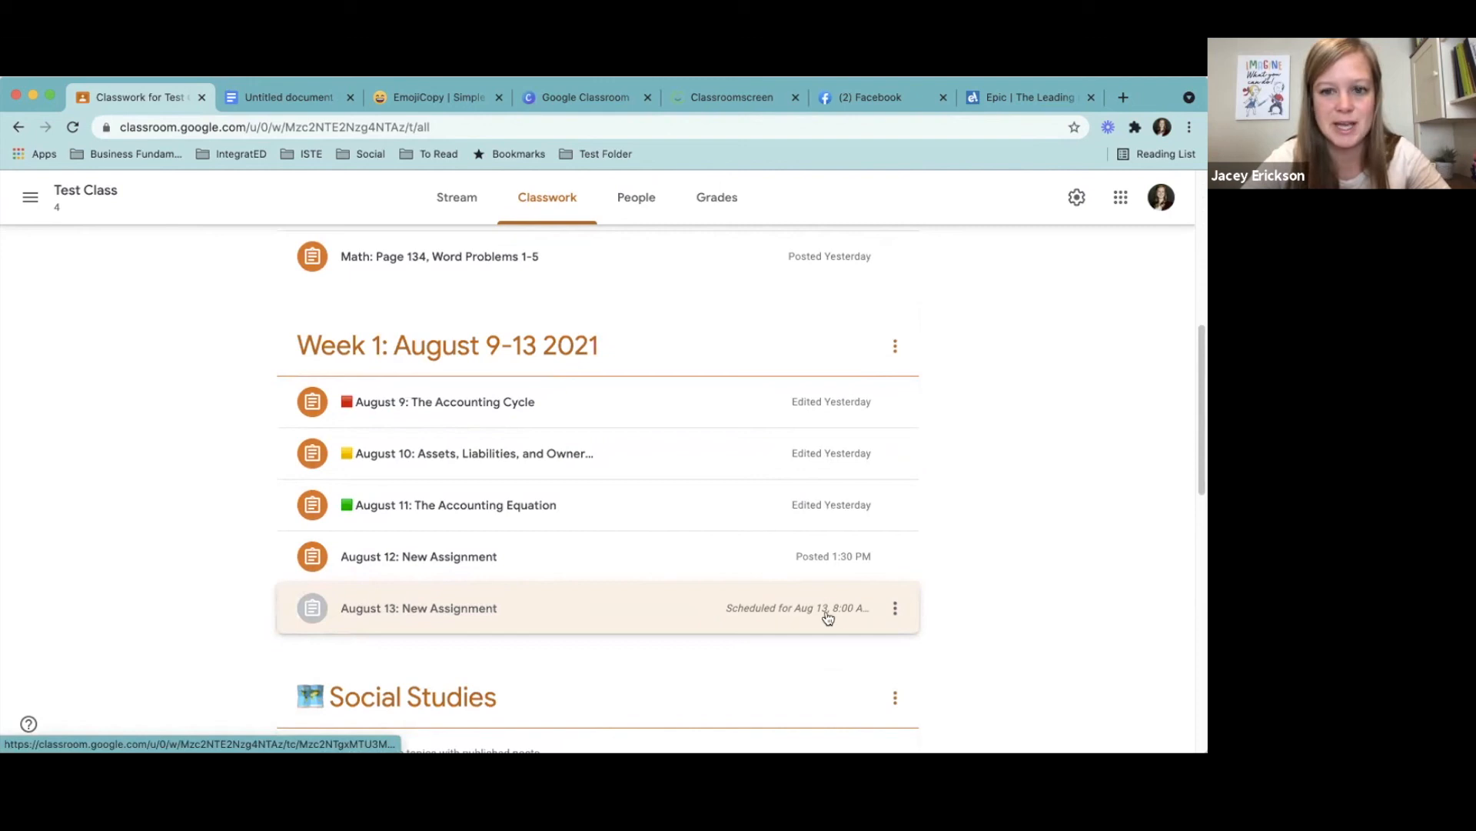
left_click_drag(1201, 350, 1179, 155)
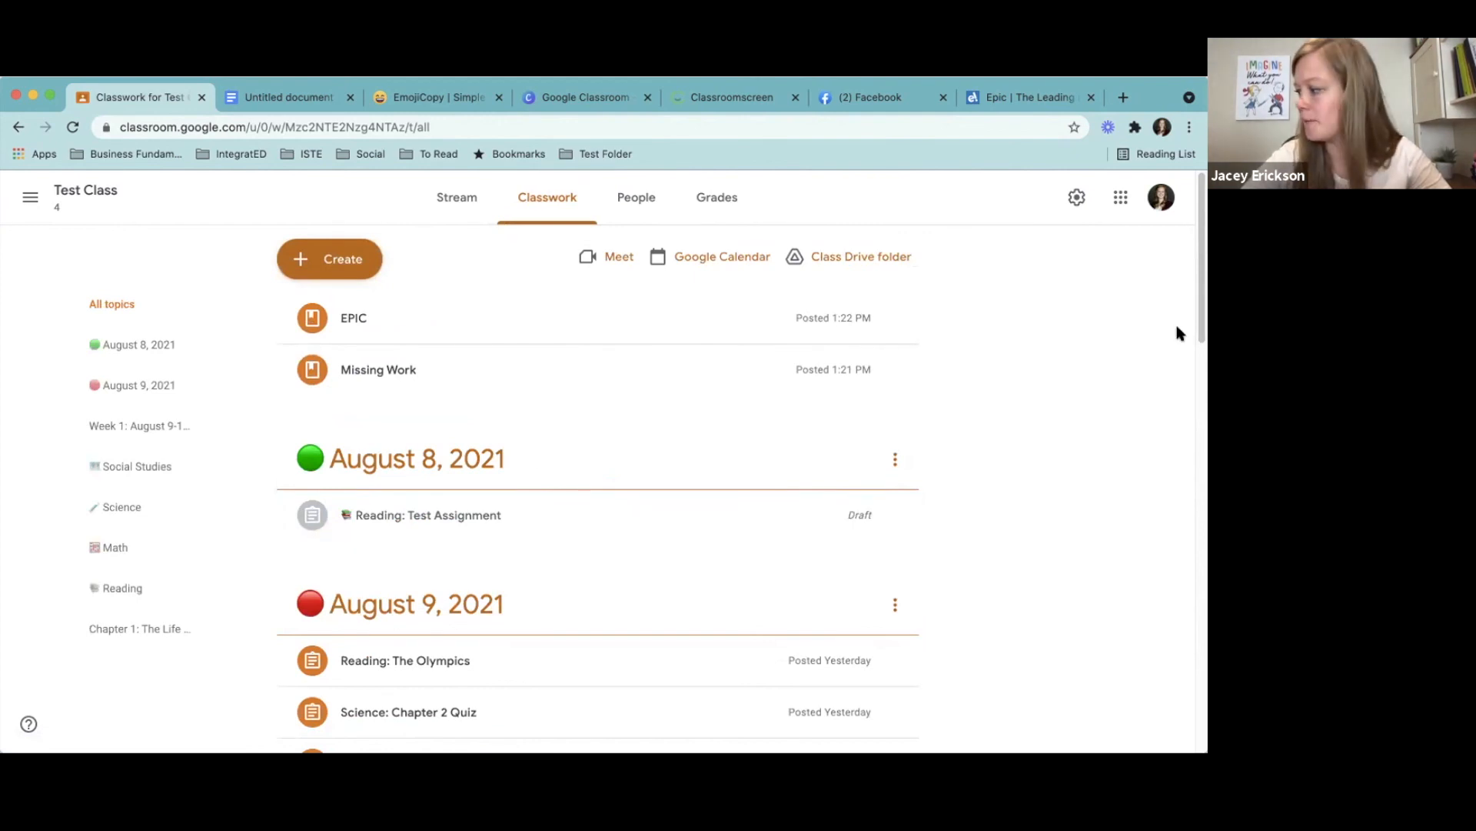
scroll(1203, 325, "down", 1)
left_click_drag(1203, 324, 1202, 198)
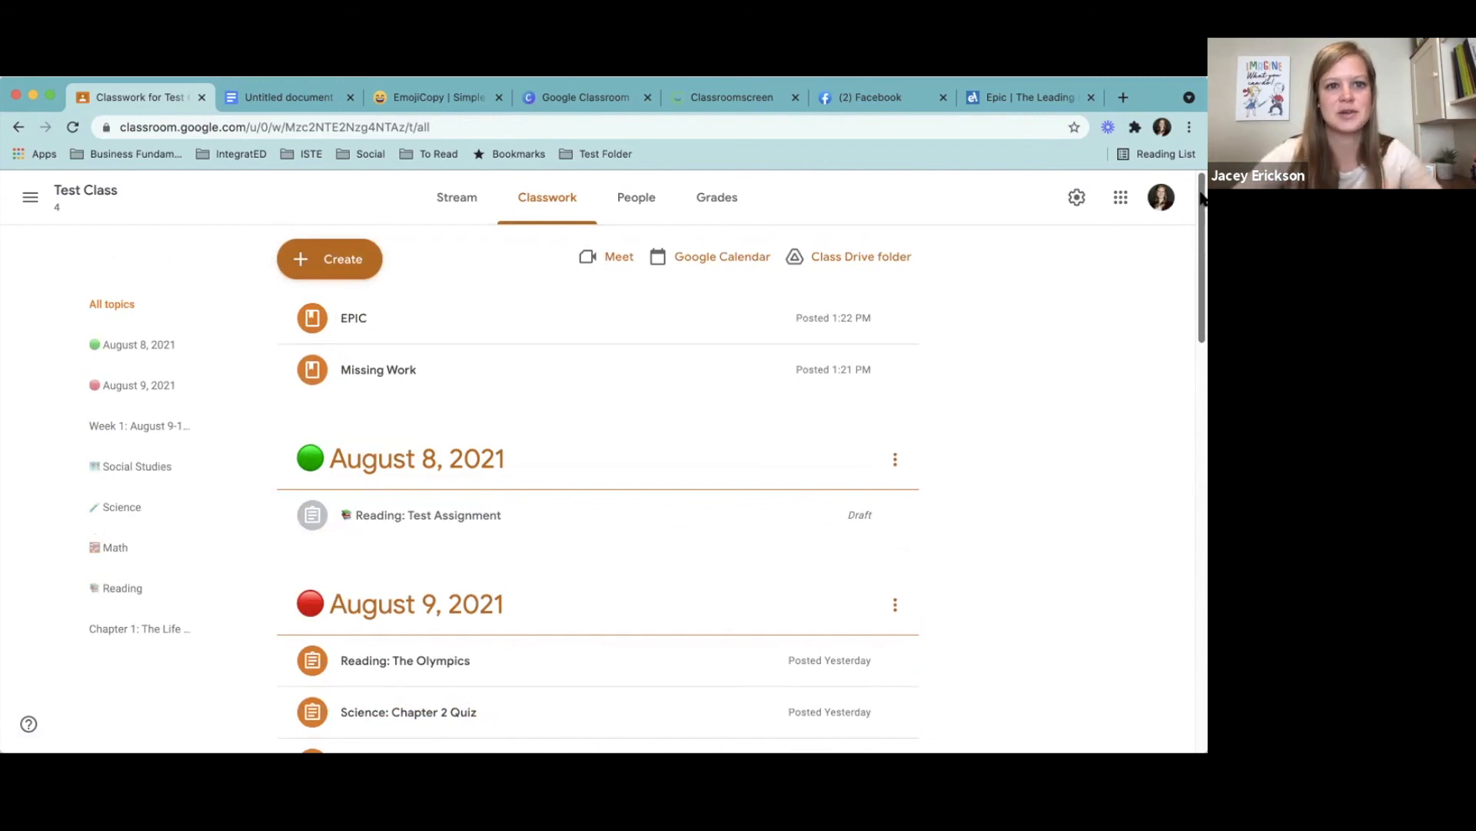
- Switch to EmojiCopy, clear the BOOKS search to browse the emoji through Animals & Nature, and return to Google Classroom
left_click(735, 102)
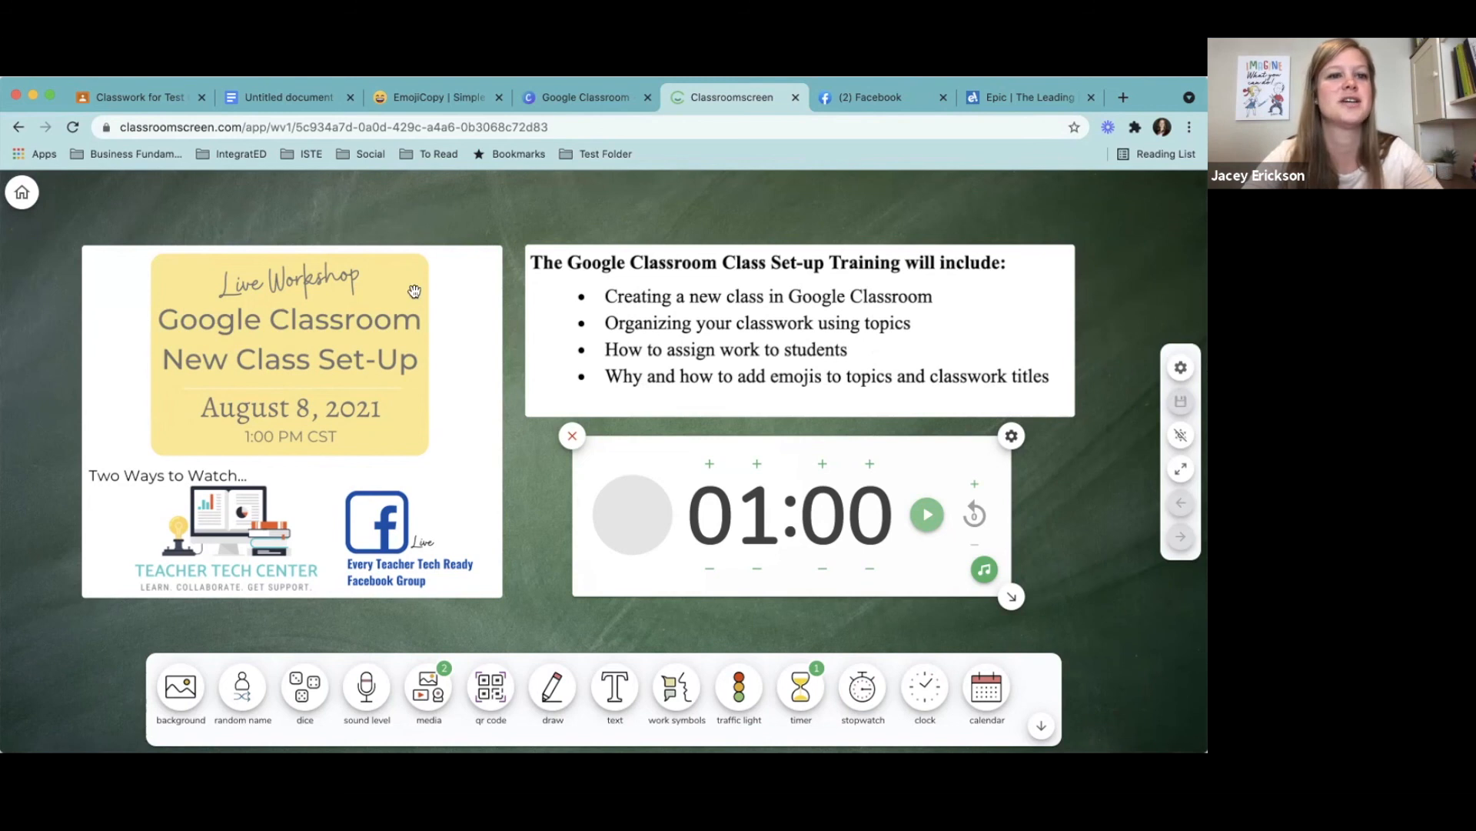
left_click(414, 104)
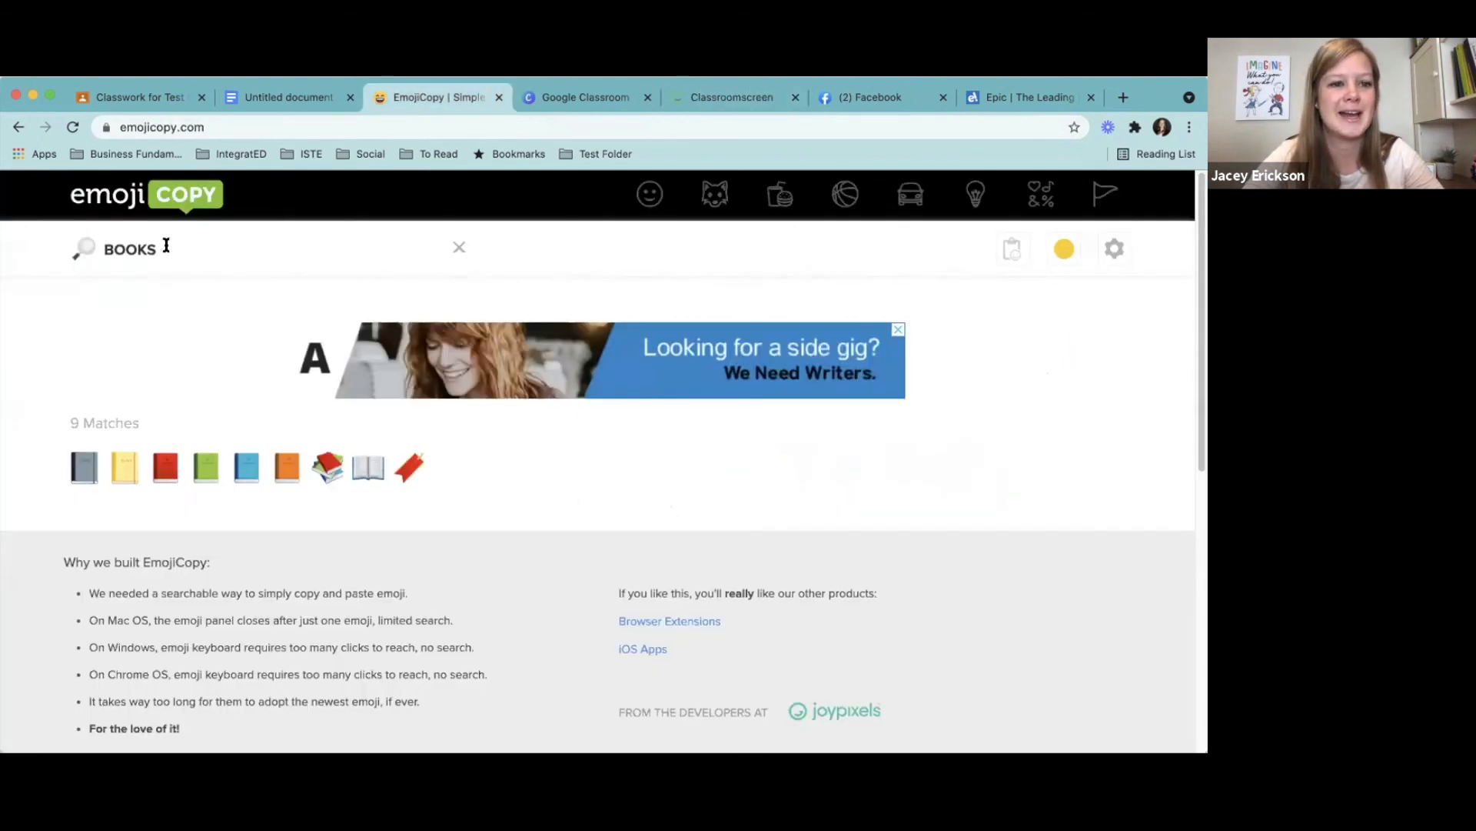
left_click_drag(189, 251, 6, 255)
key("BackSpace")
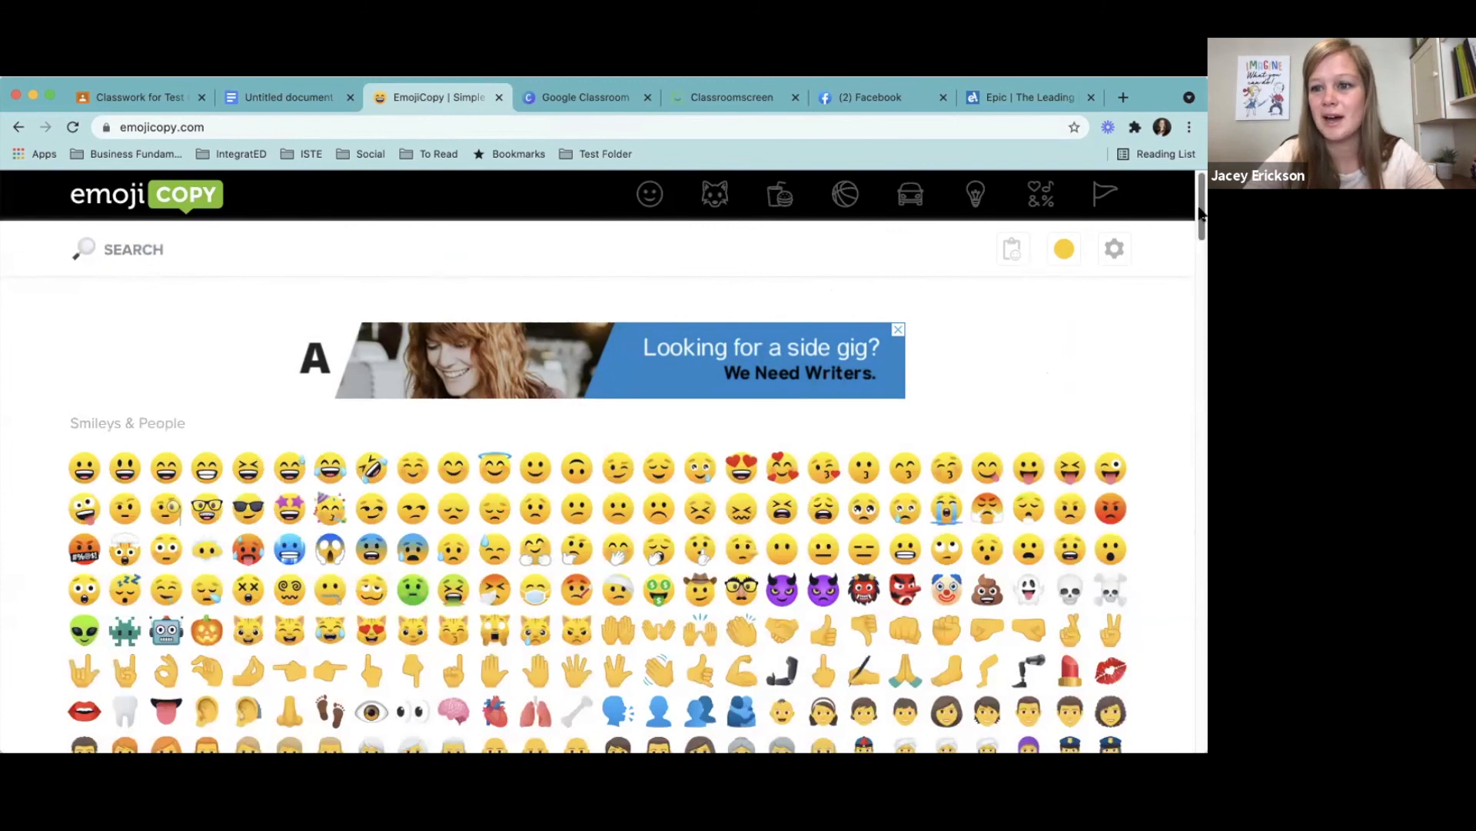
left_click_drag(1201, 213, 1204, 348)
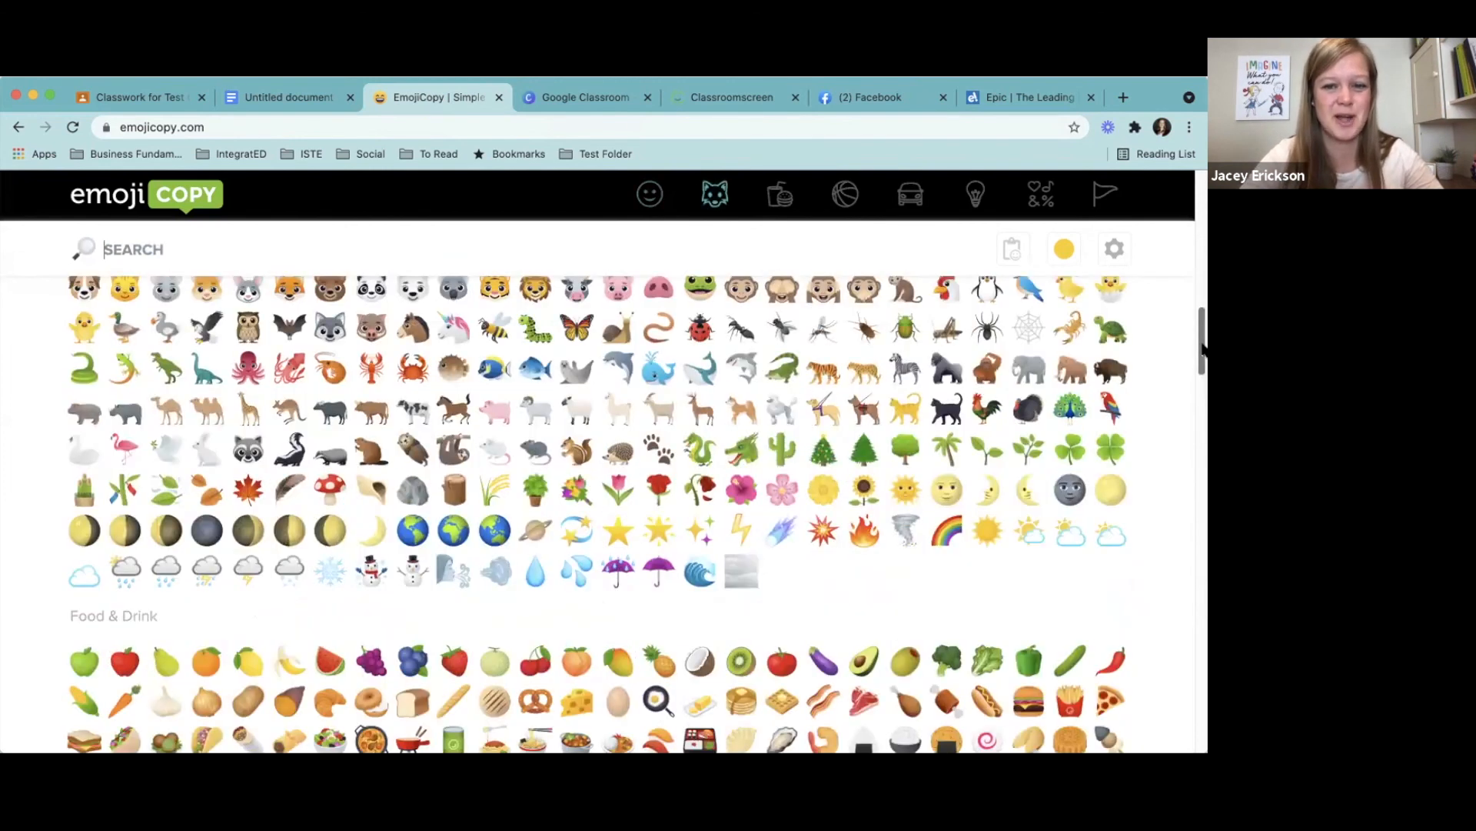
left_click_drag(1203, 361, 1203, 343)
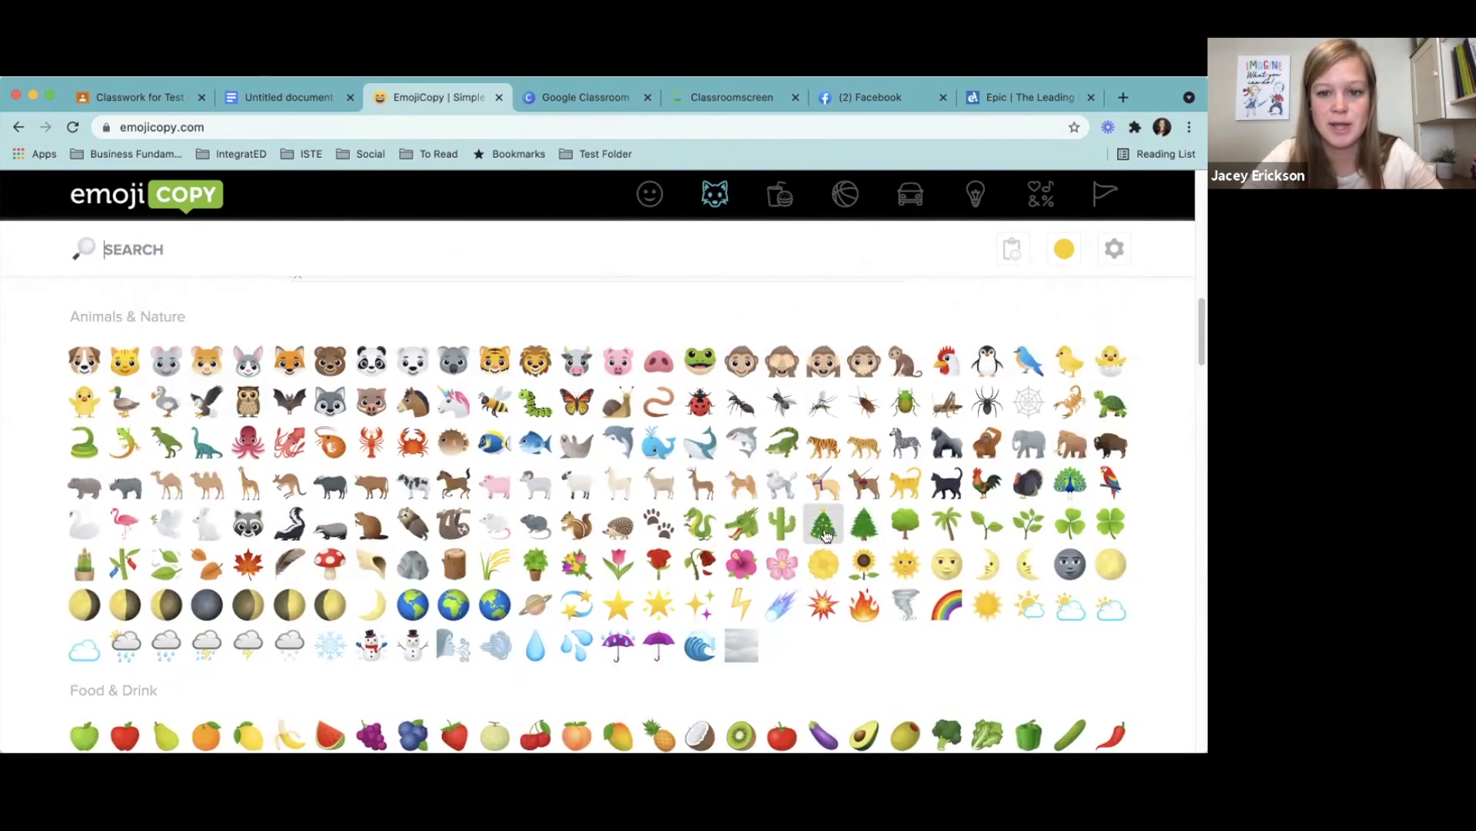
left_click_drag(1203, 367, 1202, 183)
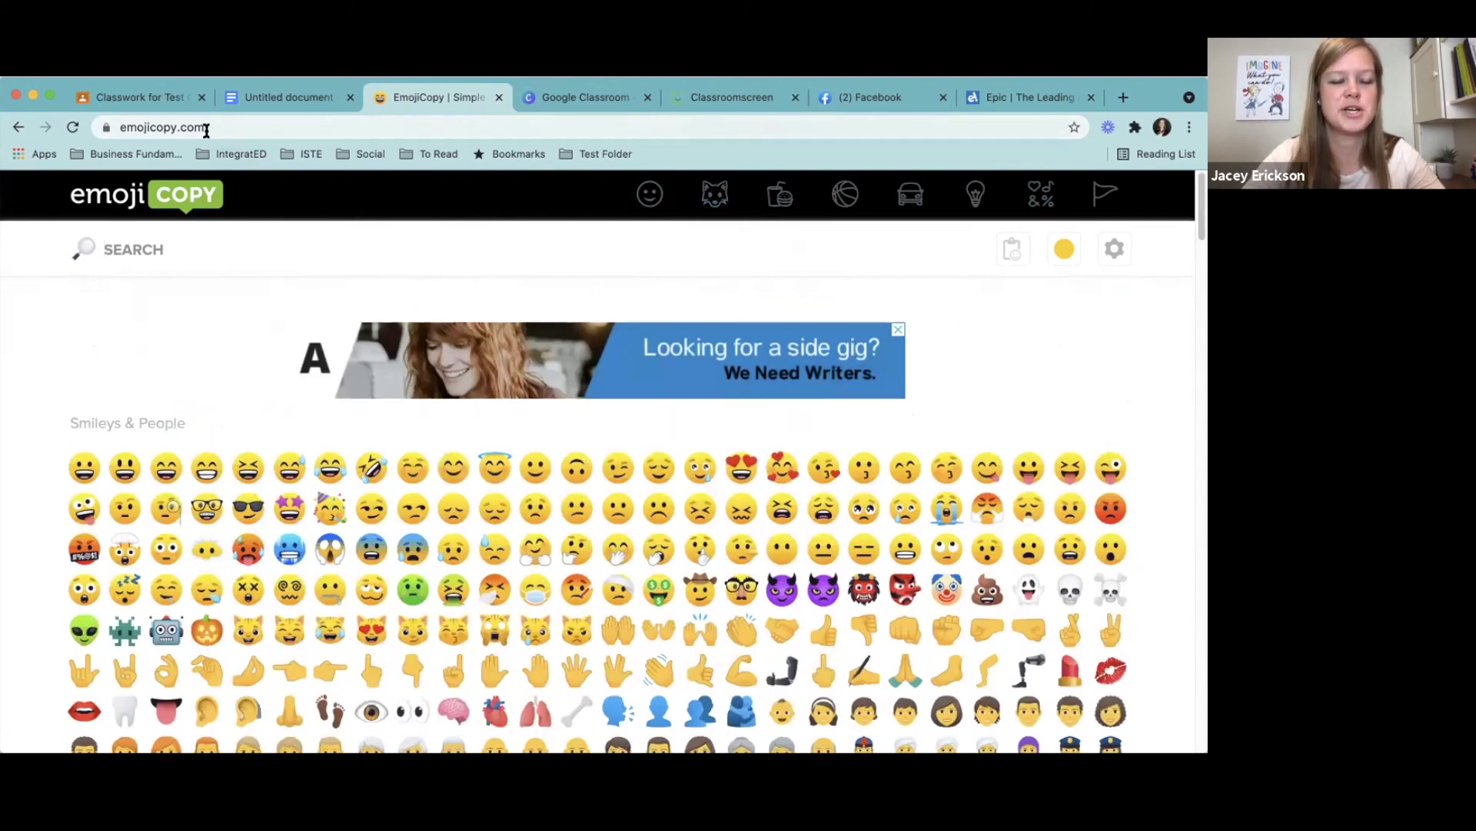
left_click(148, 94)
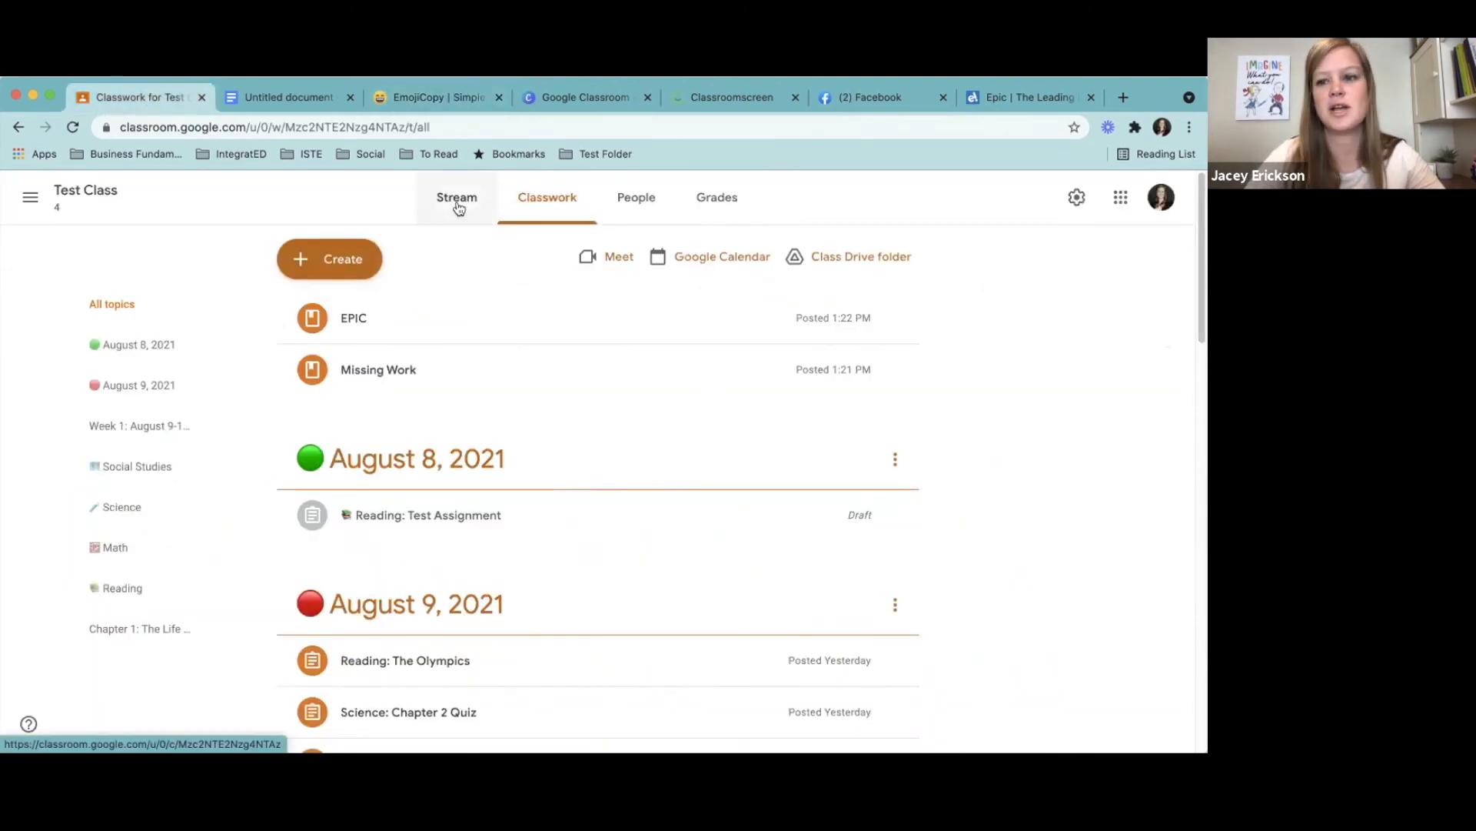